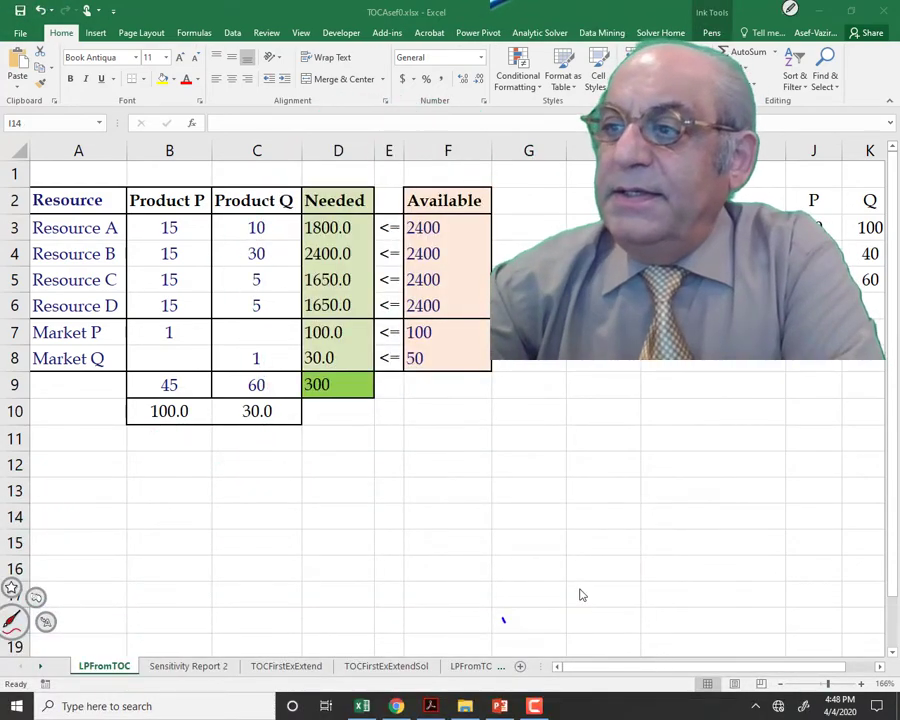
Mark the Product P and Product Q columns with red ink arrows, circle the times for Resources A, B and D, and clear the ink
{"action": "left_click_drag", "start_coordinate": [180, 208], "coordinate": [192, 178]}
{"action": "left_click_drag", "start_coordinate": [254, 185], "coordinate": [255, 166]}
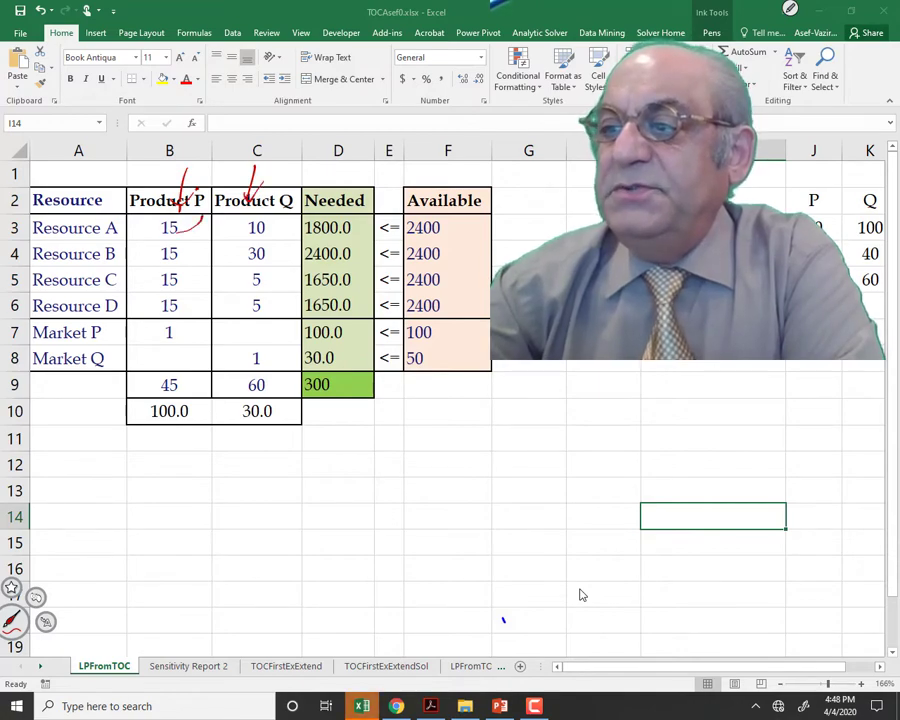
{"action": "mouse_move", "coordinate": [180, 214]}
{"action": "left_mouse_down"}
{"action": "mouse_move", "coordinate": [170, 240]}
{"action": "mouse_move", "coordinate": [232, 224]}
{"action": "left_mouse_up"}
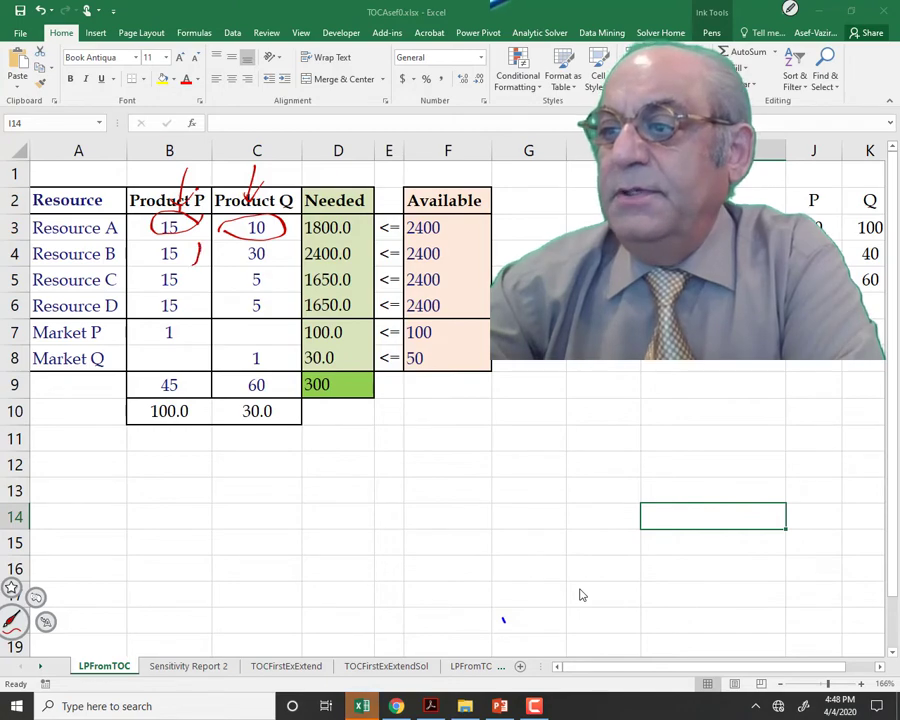
{"action": "mouse_move", "coordinate": [198, 263]}
{"action": "left_mouse_down"}
{"action": "mouse_move", "coordinate": [194, 242]}
{"action": "mouse_move", "coordinate": [240, 263]}
{"action": "left_mouse_up"}
{"action": "left_click_drag", "start_coordinate": [190, 306], "coordinate": [206, 301]}
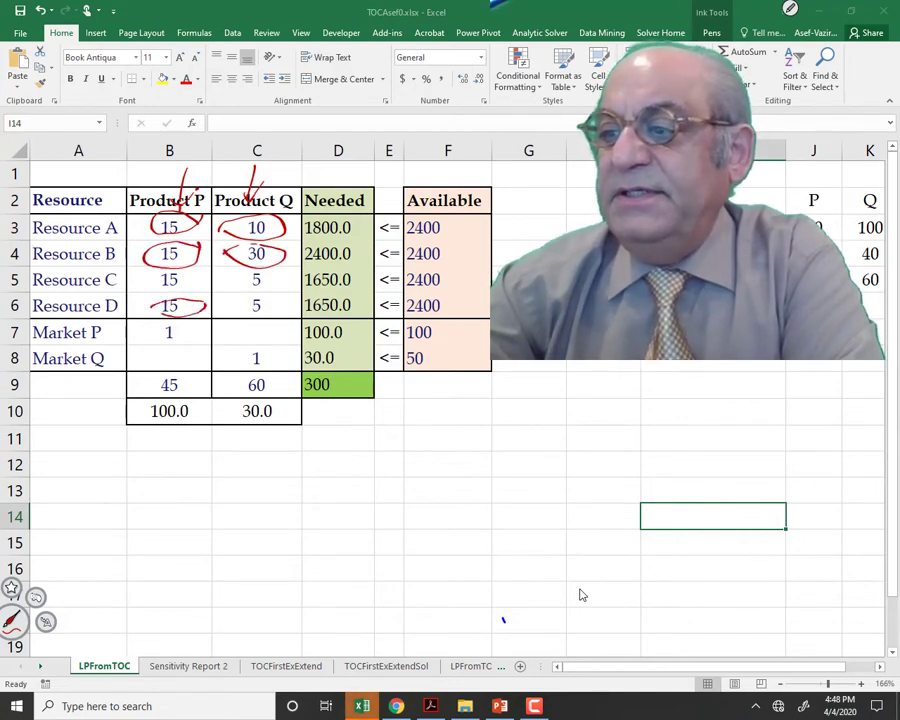
{"action": "left_click_drag", "start_coordinate": [266, 295], "coordinate": [232, 304]}
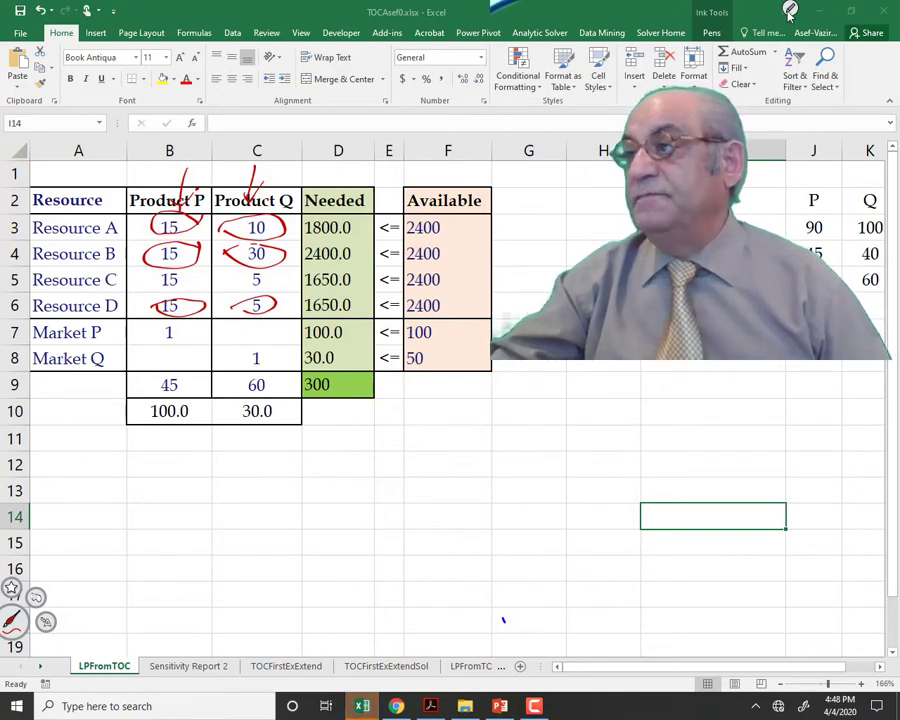
{"action": "left_click", "coordinate": [790, 9]}
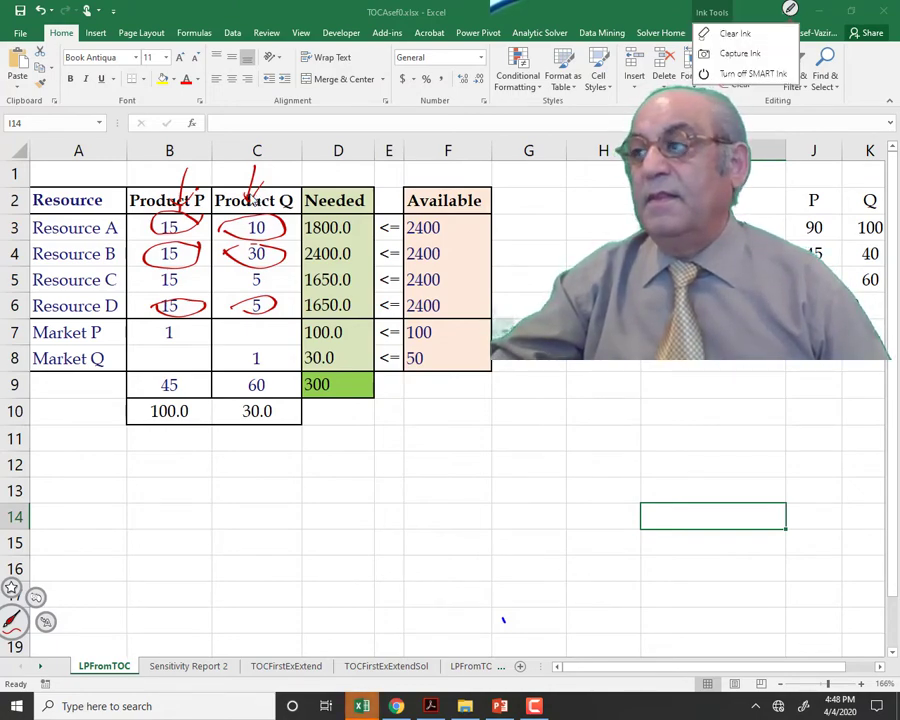
{"action": "left_click", "coordinate": [733, 33]}
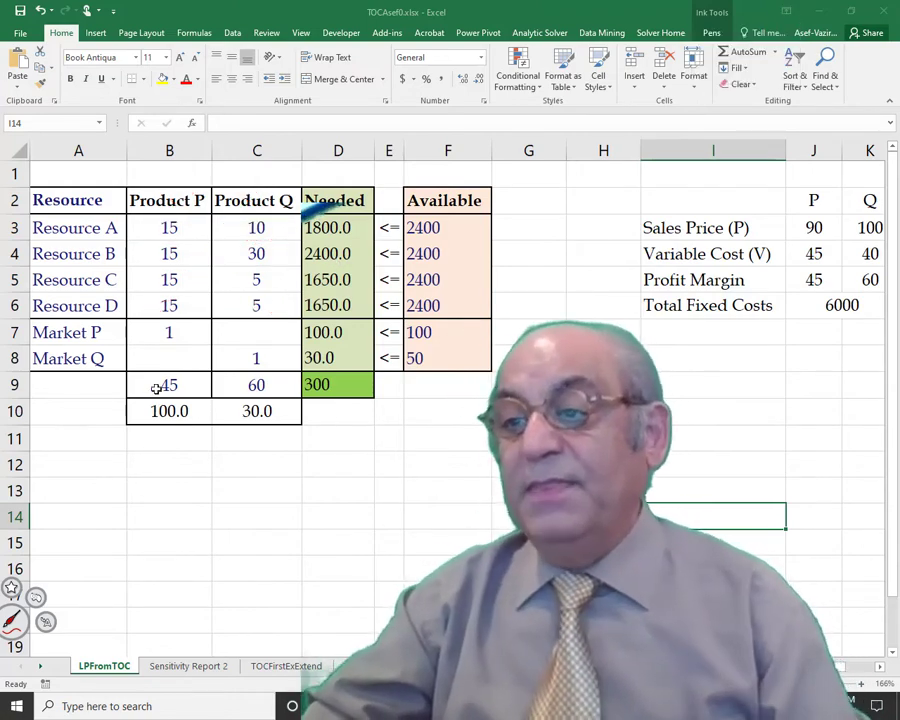
Examine the sales price, variable cost and profit margin cells for products P and Q
{"action": "left_click_drag", "start_coordinate": [150, 384], "coordinate": [256, 385]}
{"action": "left_click_drag", "start_coordinate": [181, 384], "coordinate": [243, 386]}
{"action": "left_click", "coordinate": [814, 228]}
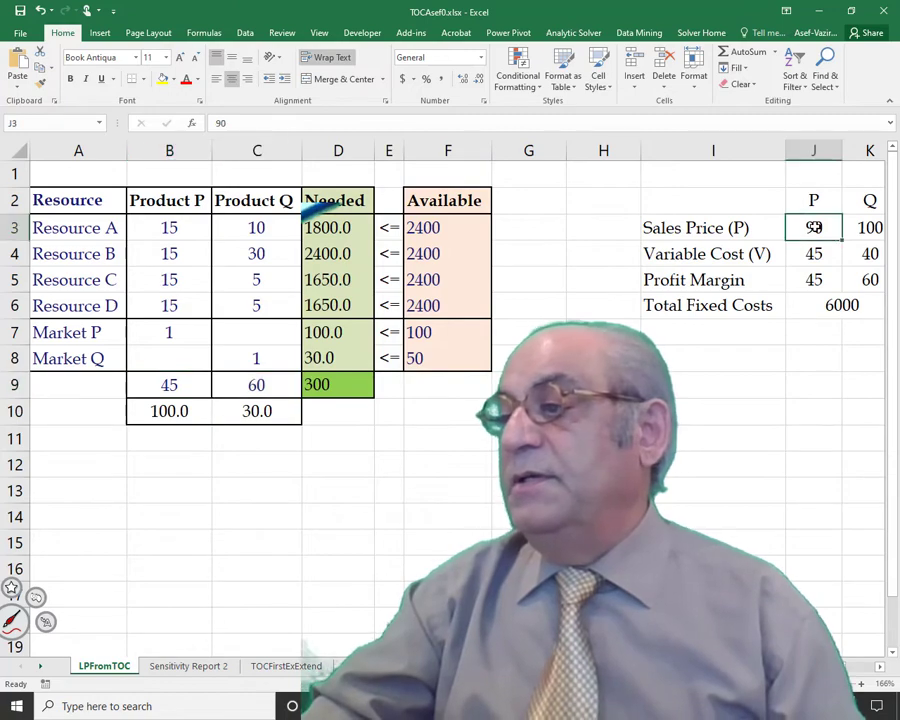
{"action": "left_click", "coordinate": [813, 254]}
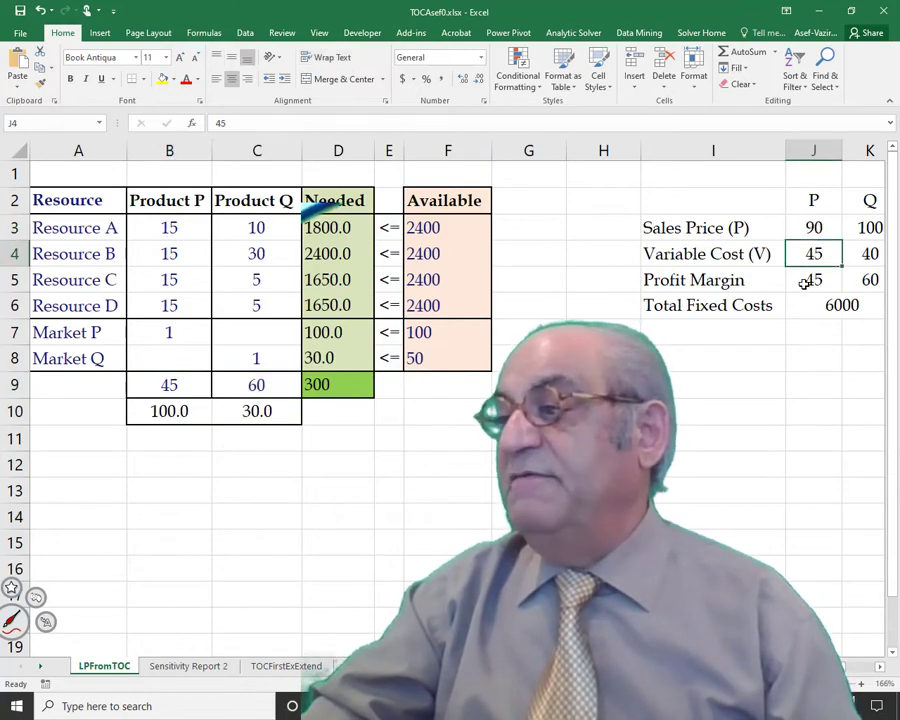
{"action": "left_click", "coordinate": [806, 281]}
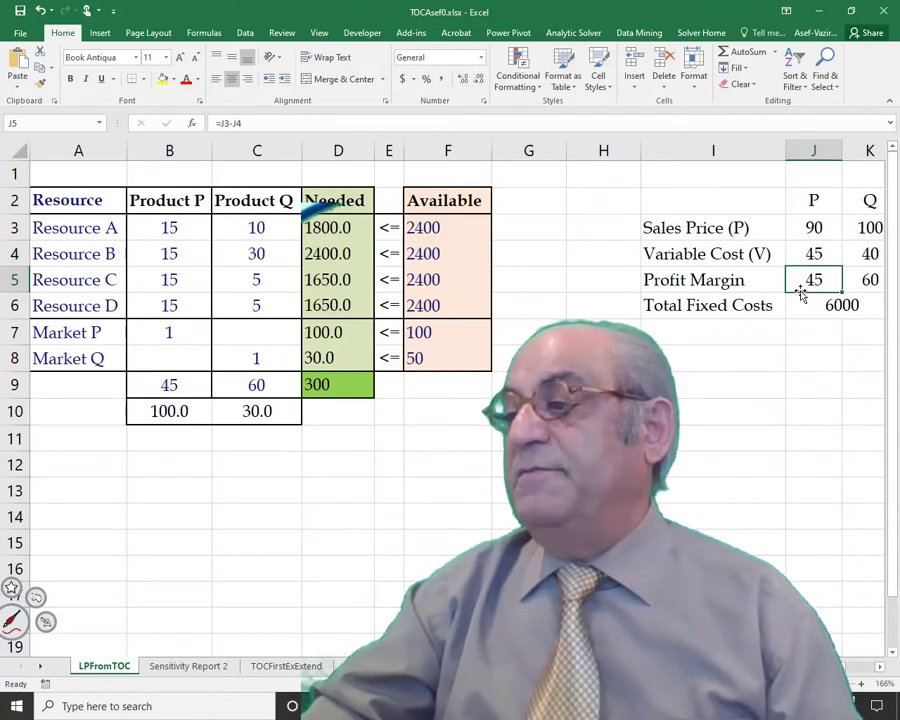
{"action": "left_click", "coordinate": [873, 277]}
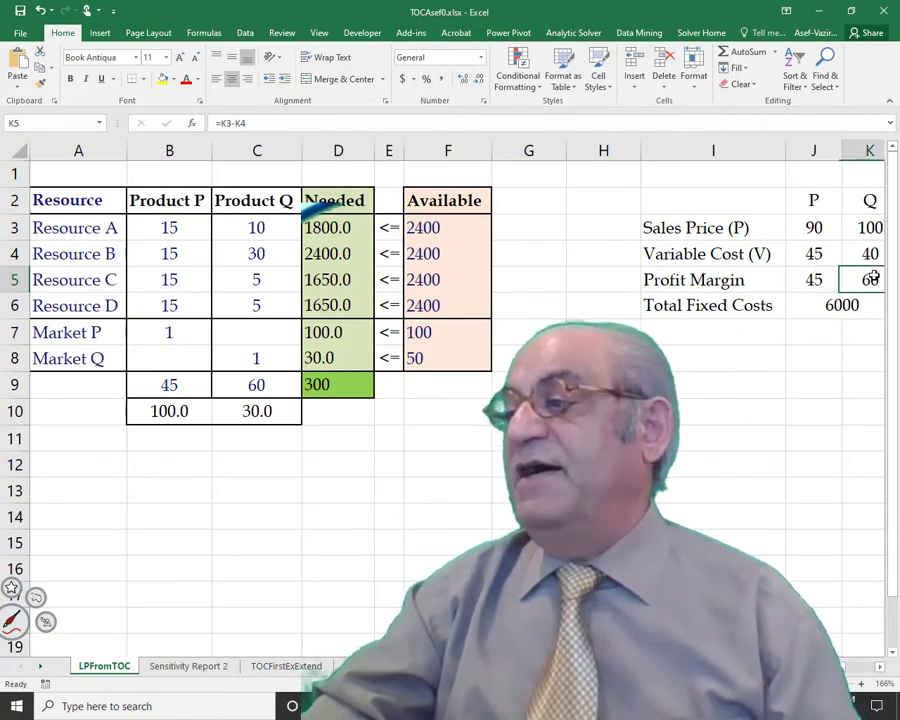
{"action": "key", "text": "Up"}
{"action": "key", "text": "Up"}
{"action": "left_click", "coordinate": [868, 255]}
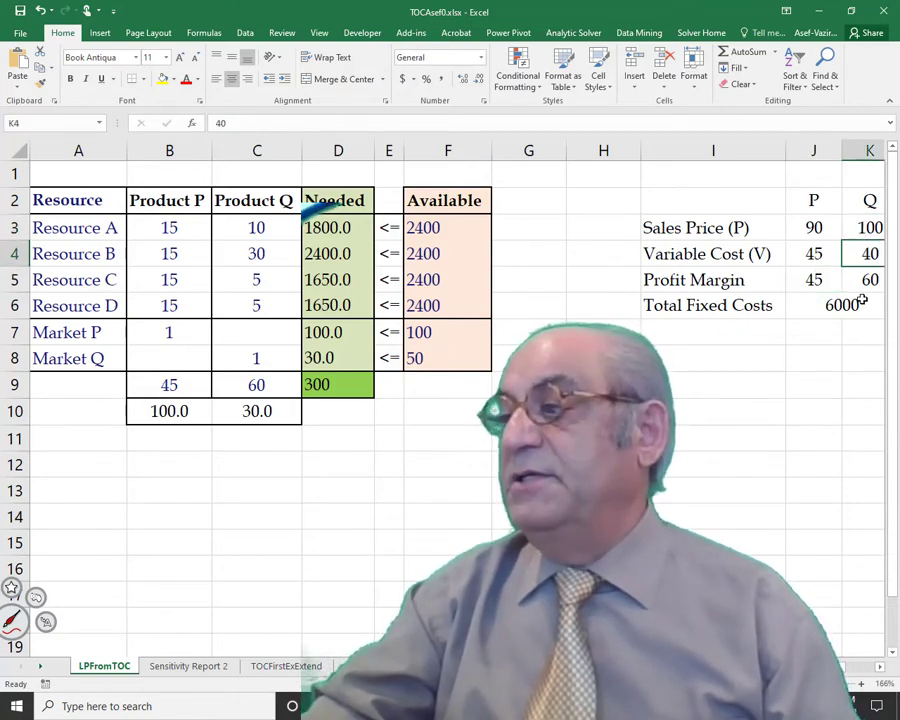
{"action": "left_click", "coordinate": [871, 280]}
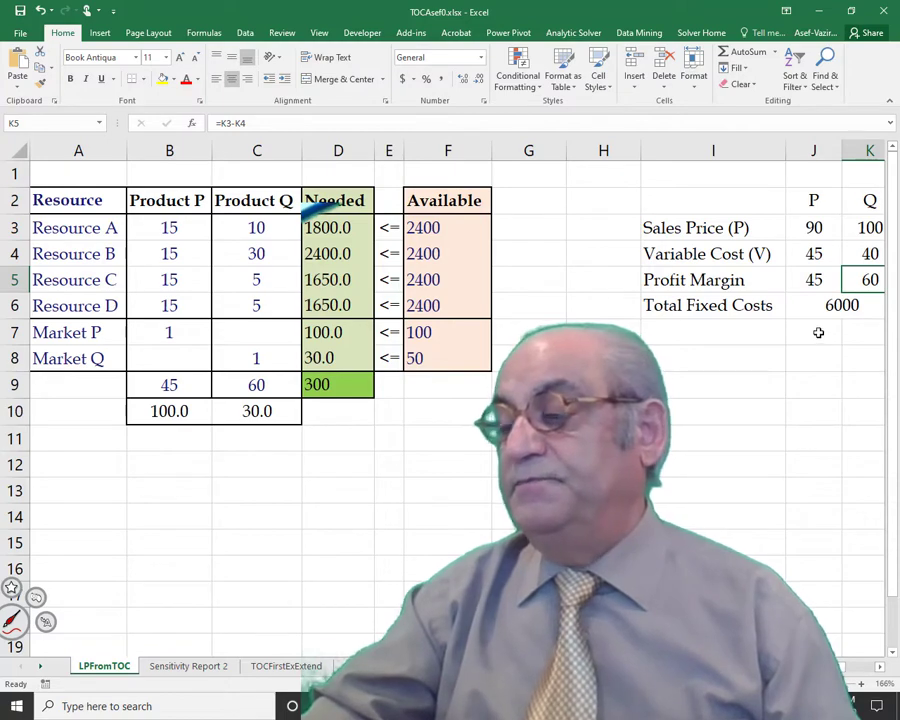
Check the profit coefficients of Product P and Product Q in B9:C9 and the total fixed costs
{"action": "left_click", "coordinate": [90, 378]}
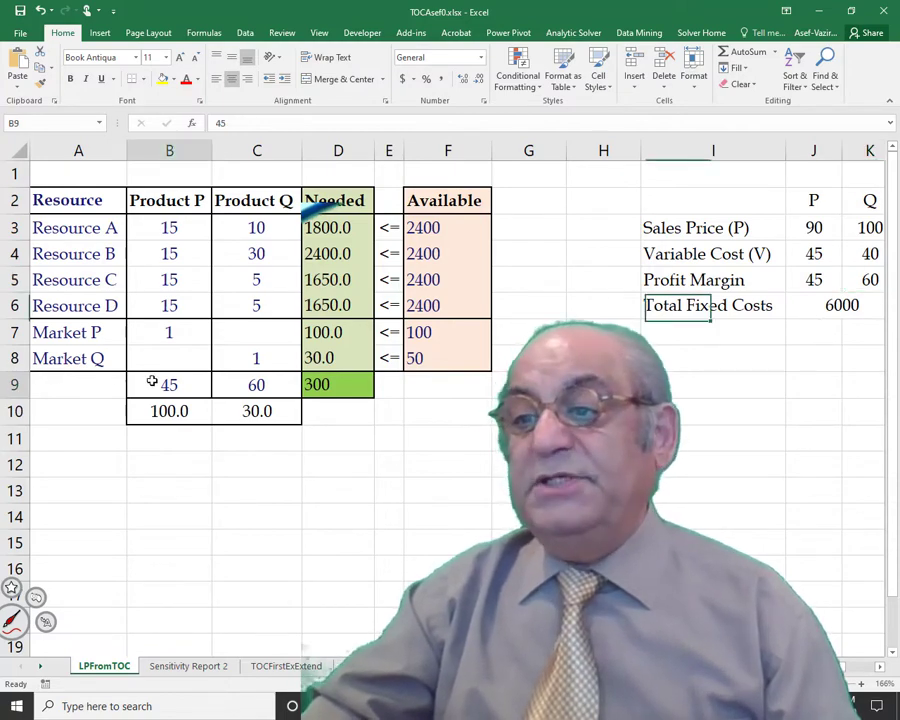
{"action": "left_click", "coordinate": [256, 378]}
{"action": "left_click", "coordinate": [152, 381]}
{"action": "left_click", "coordinate": [256, 382]}
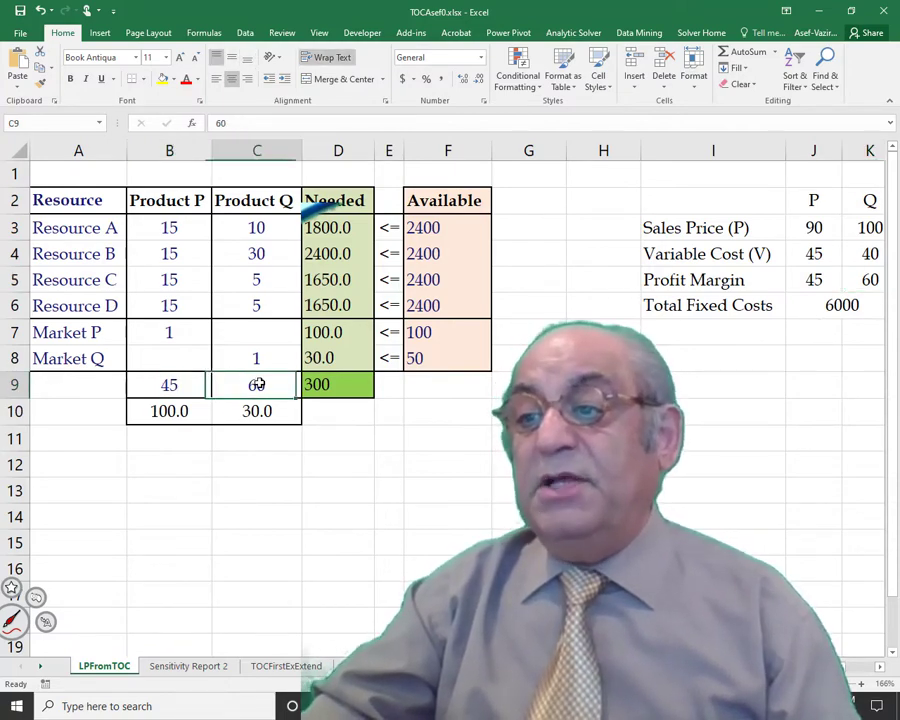
{"action": "left_click", "coordinate": [194, 376]}
{"action": "left_click", "coordinate": [252, 382]}
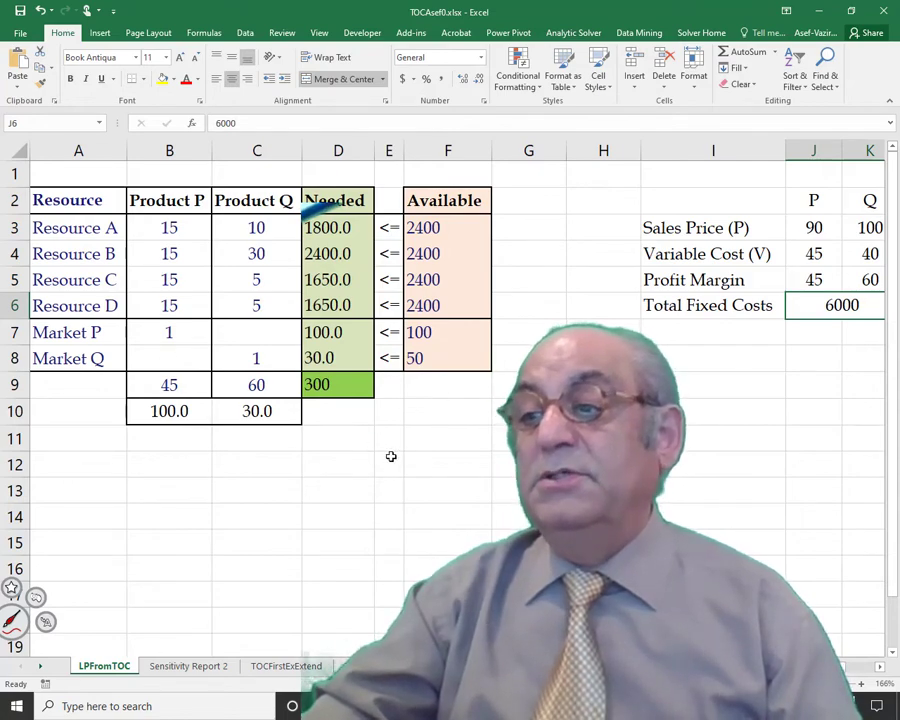
Enter 2400 as the available amount for Resource A in F3 and fill it down to Resource D in F6
{"action": "left_click", "coordinate": [427, 229]}
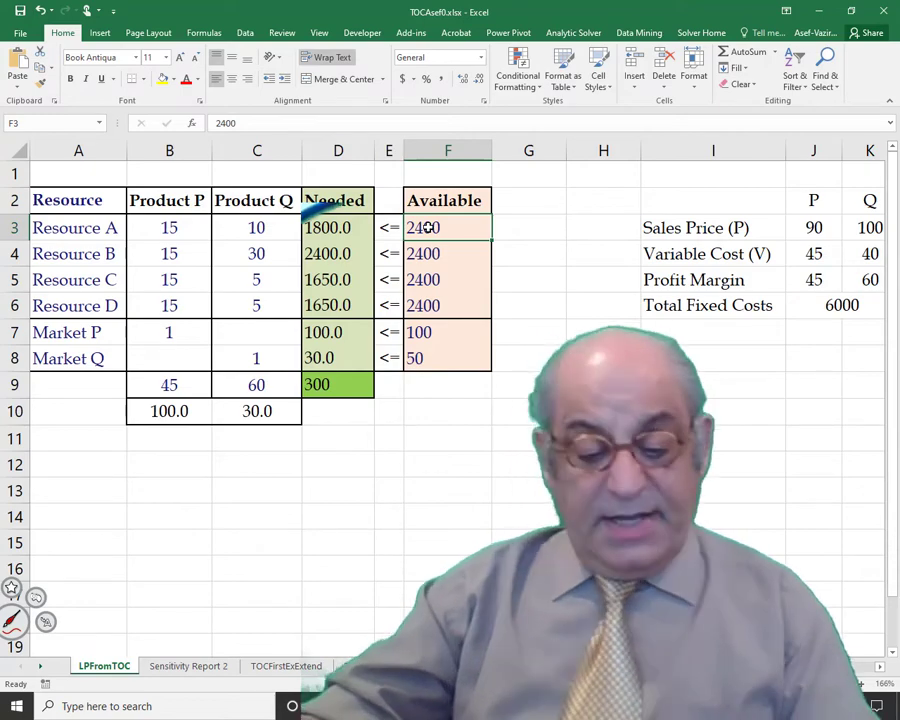
{"action": "type", "text": "2400"}
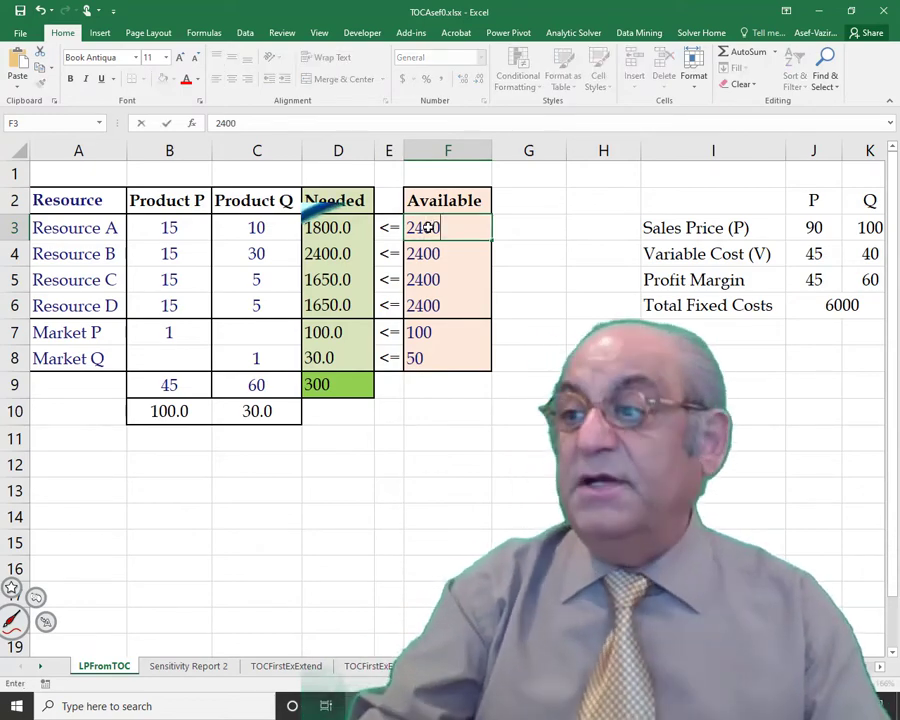
{"action": "key", "text": "Return"}
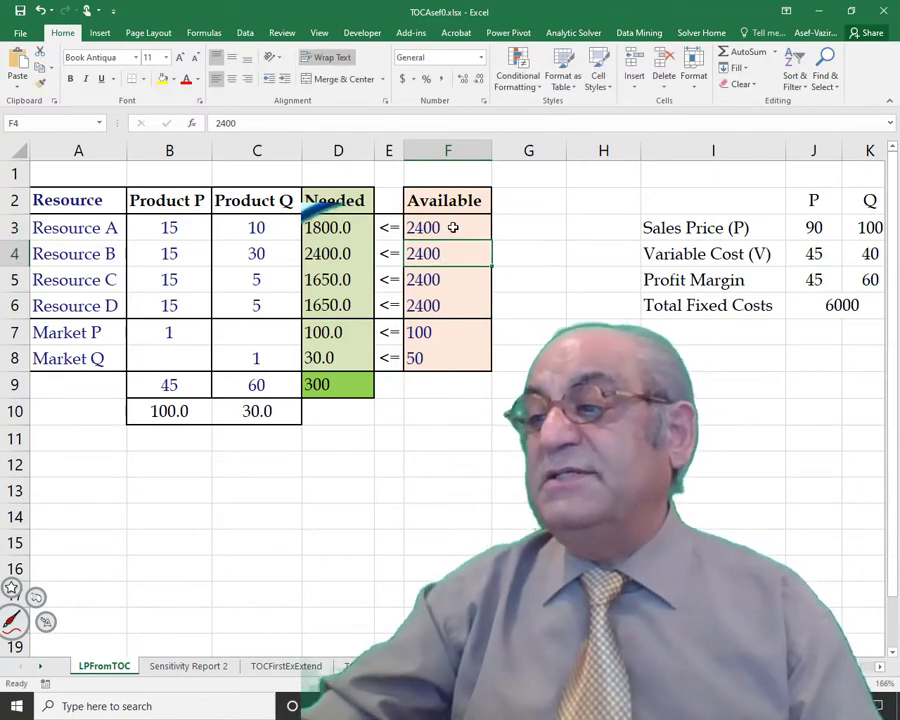
{"action": "left_click", "coordinate": [481, 231]}
{"action": "left_click_drag", "start_coordinate": [489, 239], "coordinate": [500, 312]}
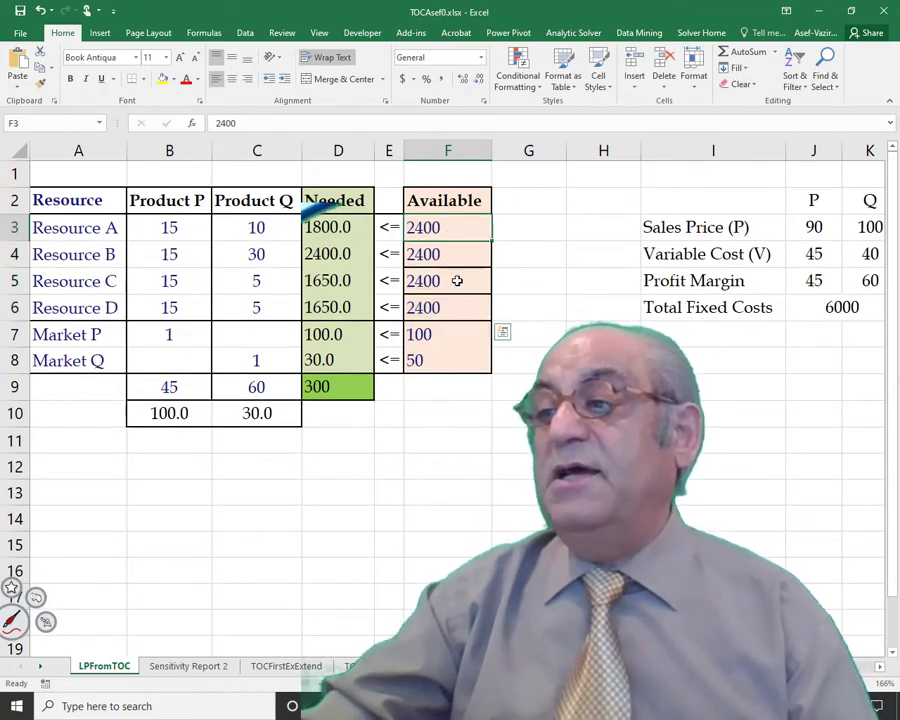
Remove the cell borders from the available amounts in F3:F6
{"action": "left_click", "coordinate": [142, 80]}
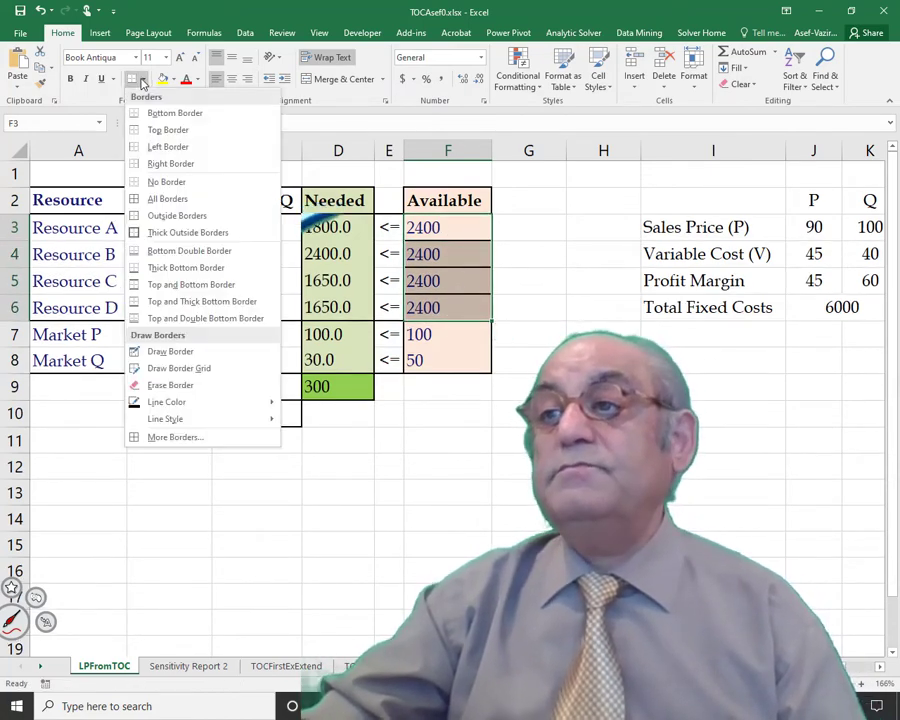
{"action": "left_click", "coordinate": [166, 181]}
{"action": "left_click", "coordinate": [436, 437]}
{"action": "left_click_drag", "start_coordinate": [464, 235], "coordinate": [461, 300]}
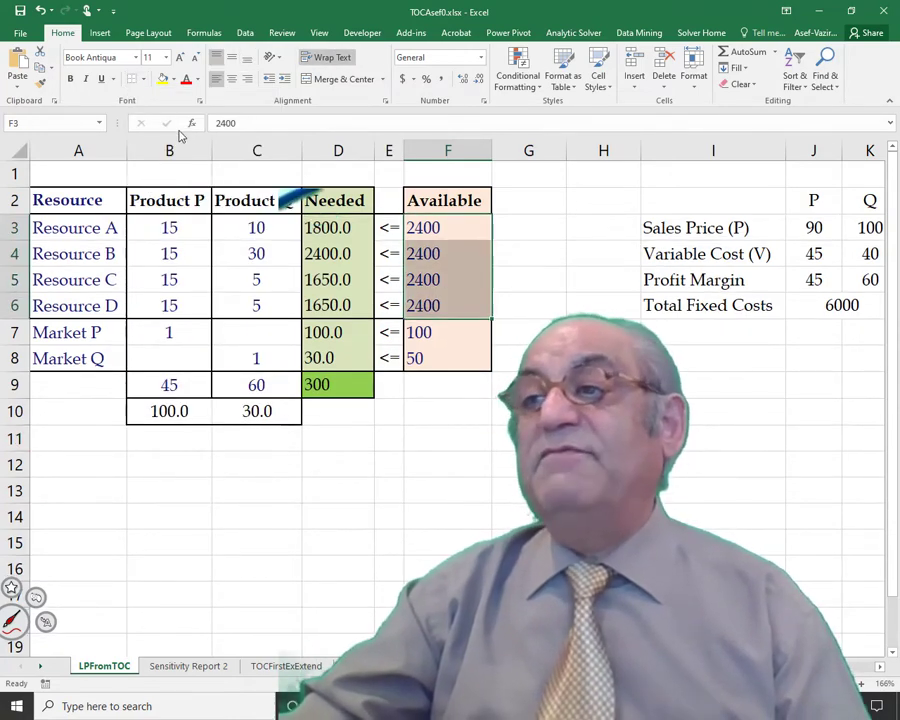
{"action": "left_click", "coordinate": [447, 490]}
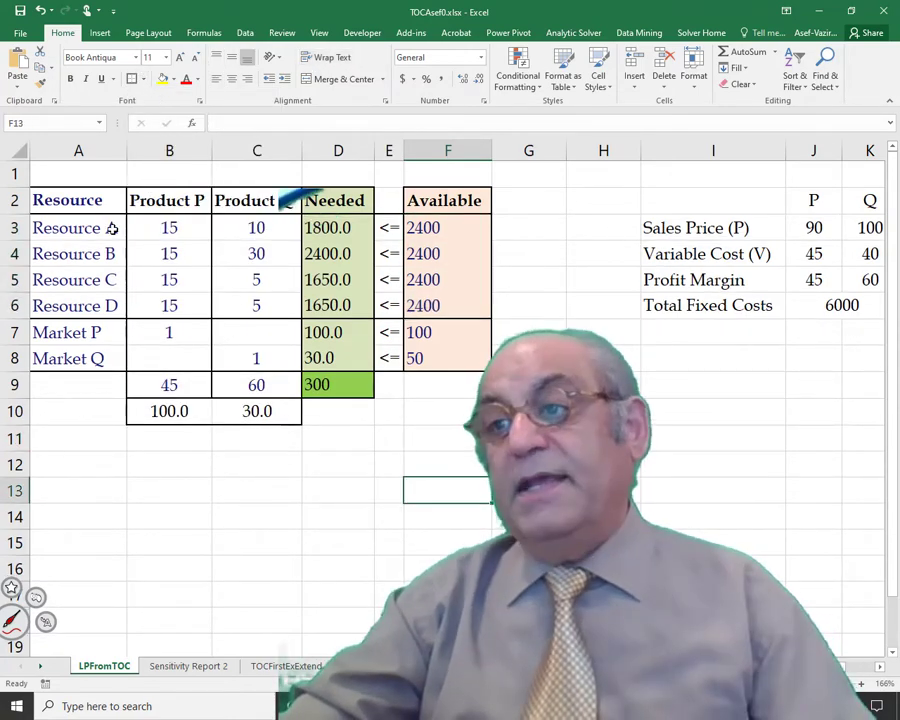
Clear the production quantities of Product P and Product Q in B10:C10
{"action": "mouse_move", "coordinate": [172, 410]}
{"action": "left_mouse_down"}
{"action": "mouse_move", "coordinate": [257, 411]}
{"action": "mouse_move", "coordinate": [169, 385]}
{"action": "left_mouse_up"}
{"action": "left_click_drag", "start_coordinate": [257, 411], "coordinate": [172, 410]}
{"action": "key", "text": "Delete"}
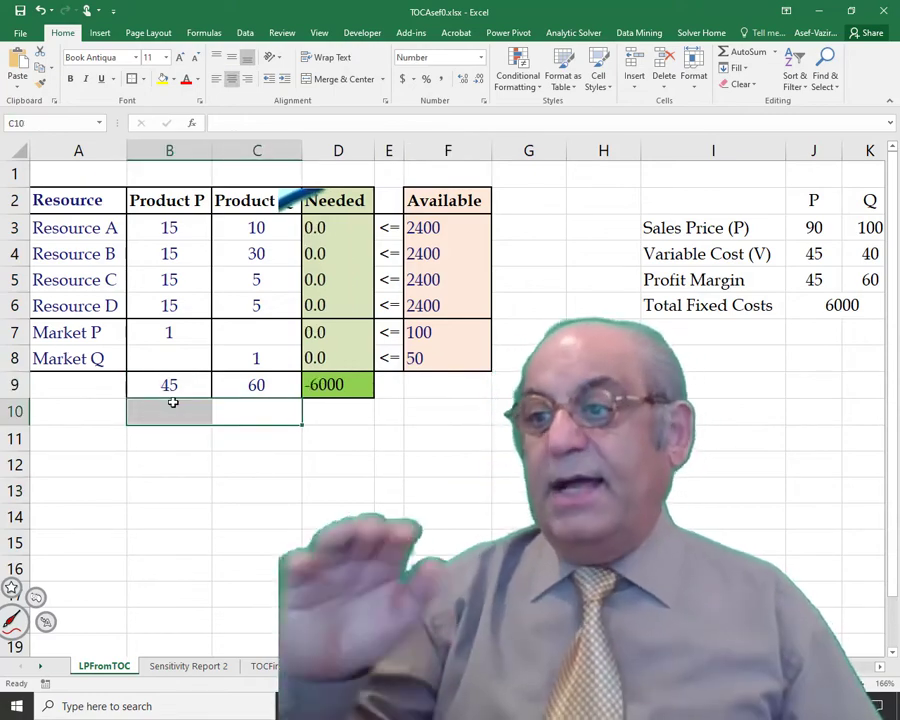
Enter the formula =B3*B10+C3*C10 in D3 for the needed amount of Resource A
{"action": "left_click", "coordinate": [322, 230]}
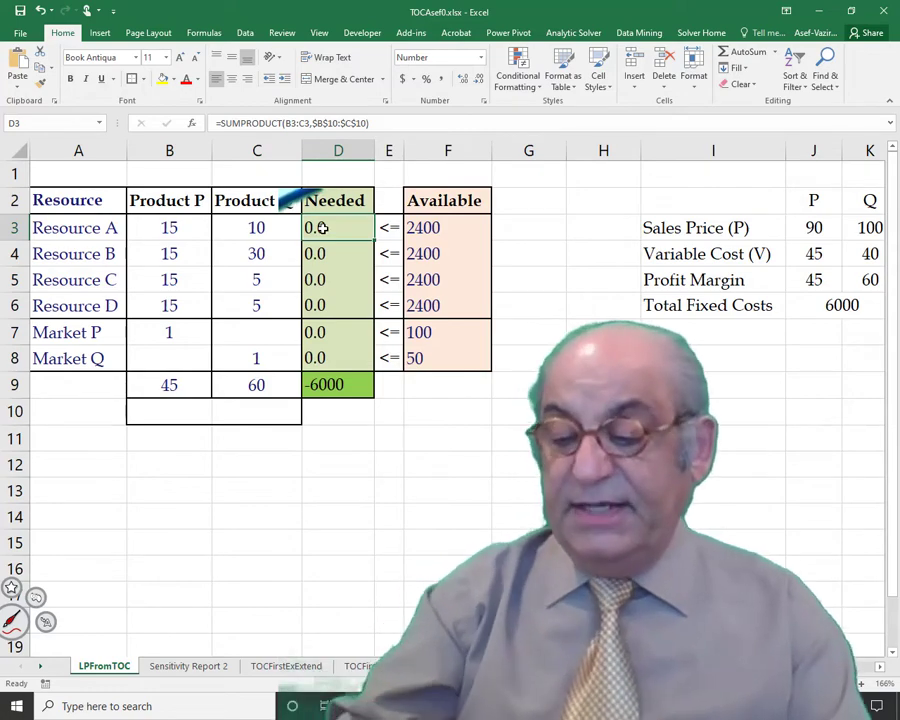
{"action": "type", "text": "="}
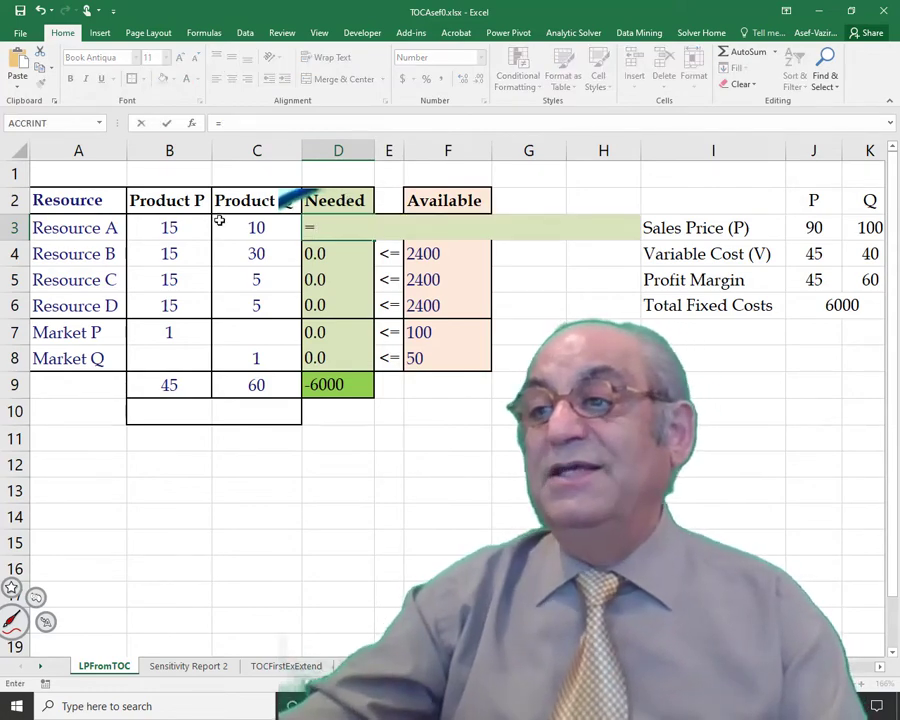
{"action": "left_click", "coordinate": [183, 226]}
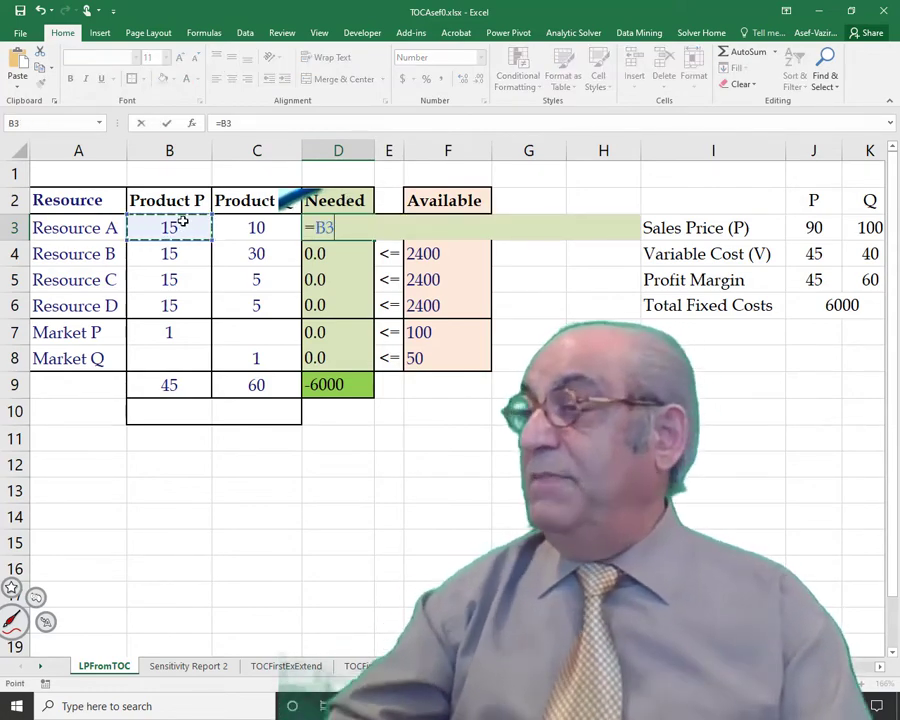
{"action": "type", "text": "*"}
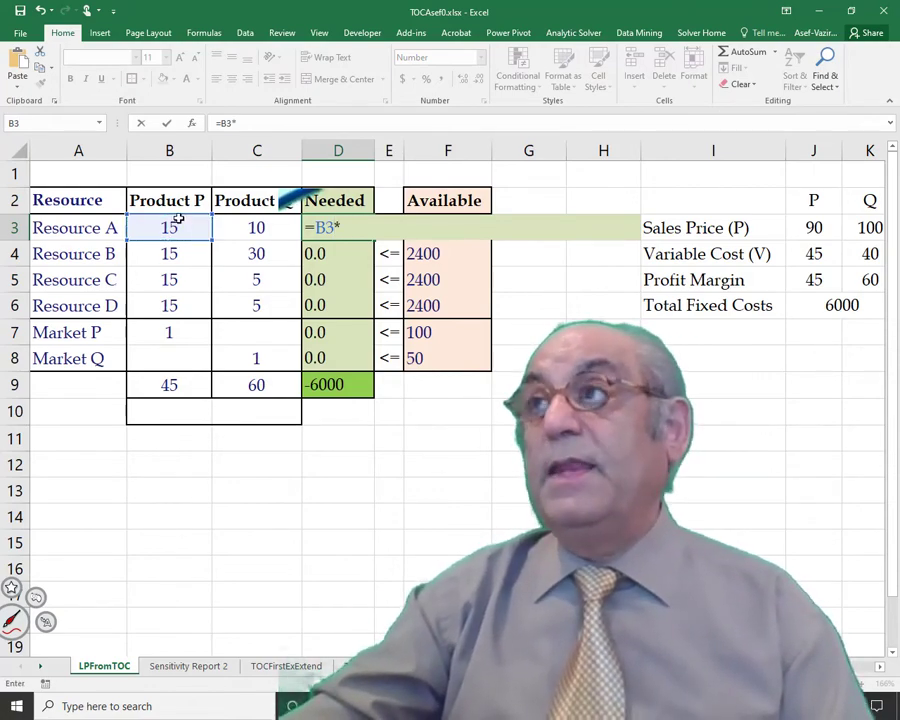
{"action": "left_click", "coordinate": [169, 411]}
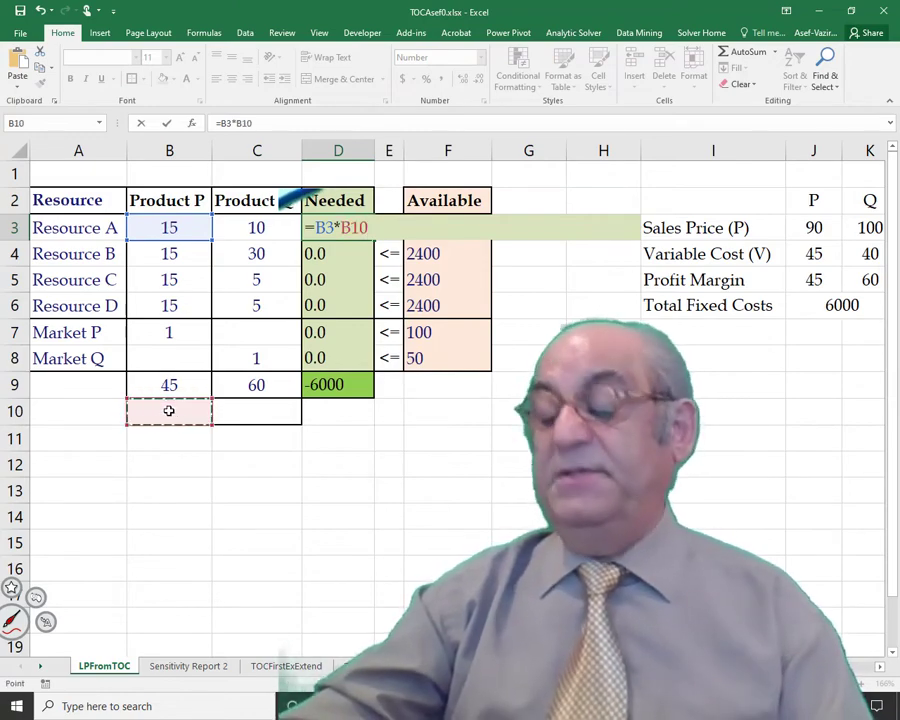
{"action": "type", "text": "+"}
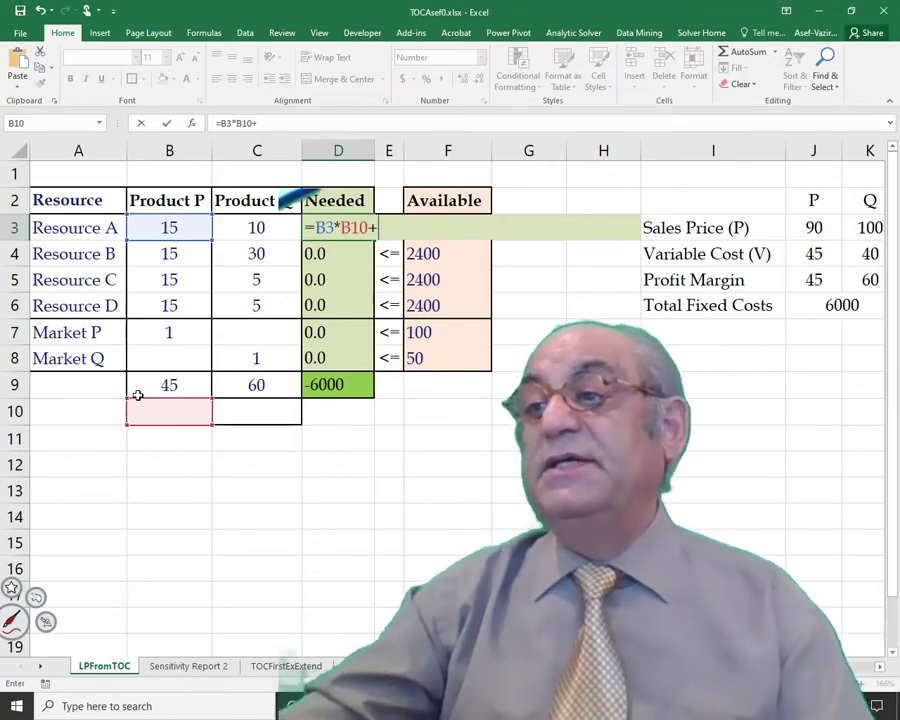
{"action": "left_click", "coordinate": [262, 230]}
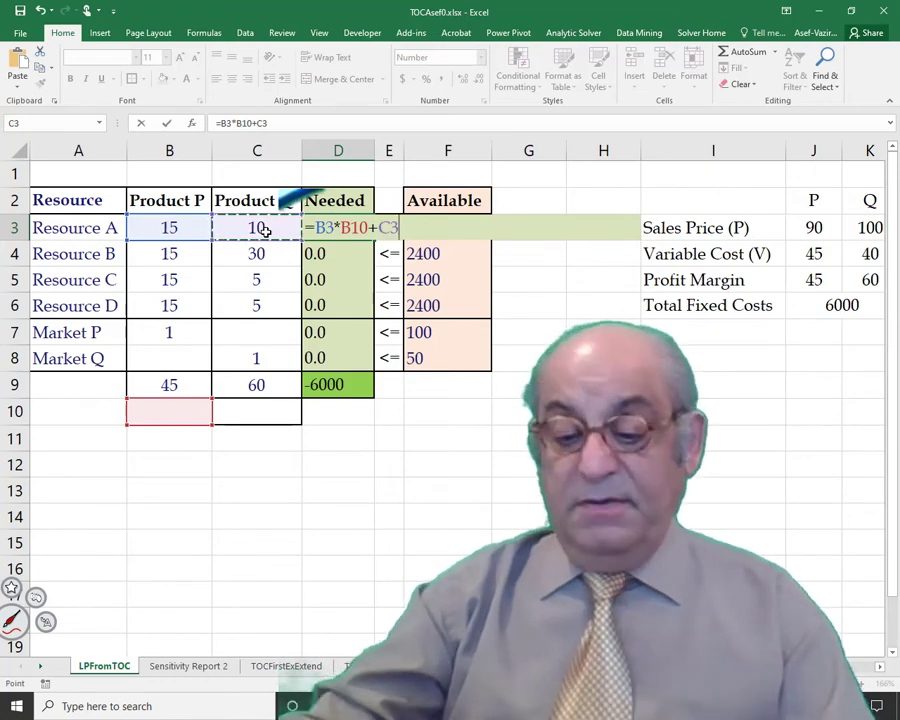
{"action": "type", "text": "*"}
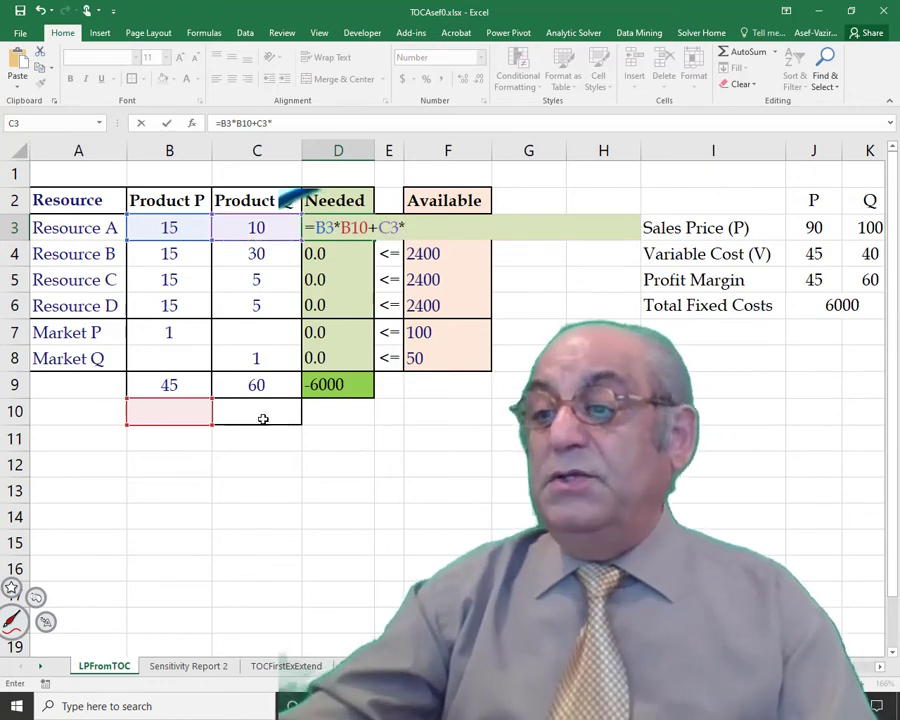
{"action": "left_click", "coordinate": [266, 409]}
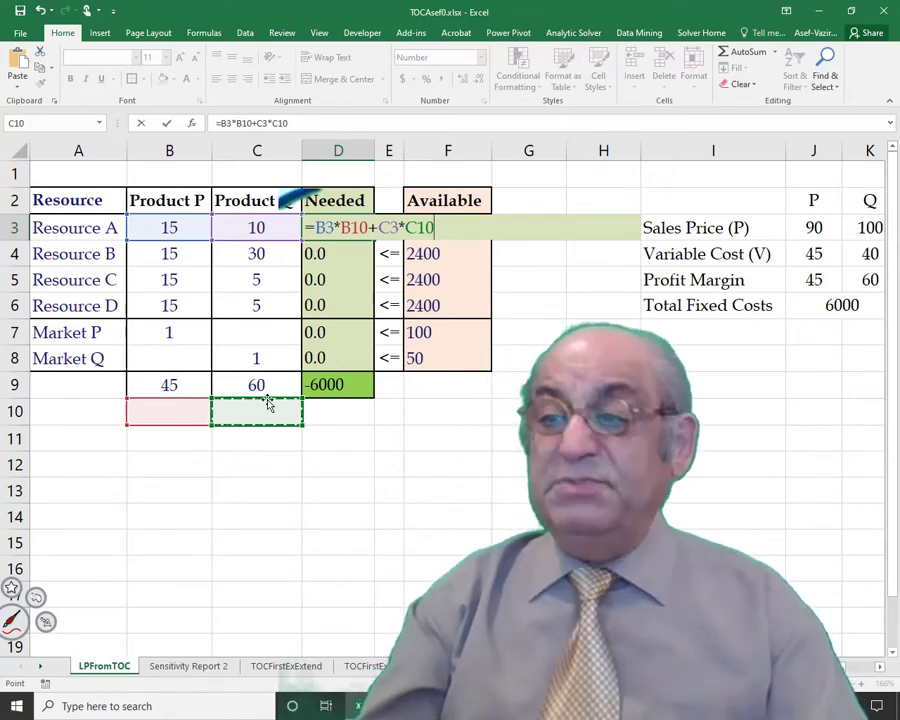
{"action": "key", "text": "Return"}
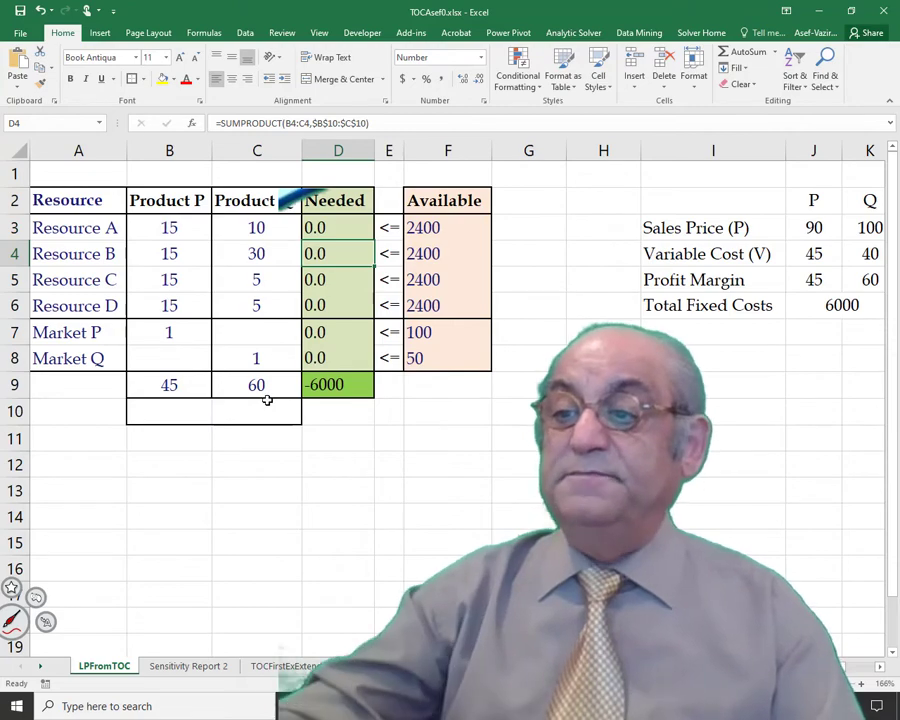
Check the empty production quantity cells B10 and C10 for products P and Q
{"action": "left_click", "coordinate": [188, 400]}
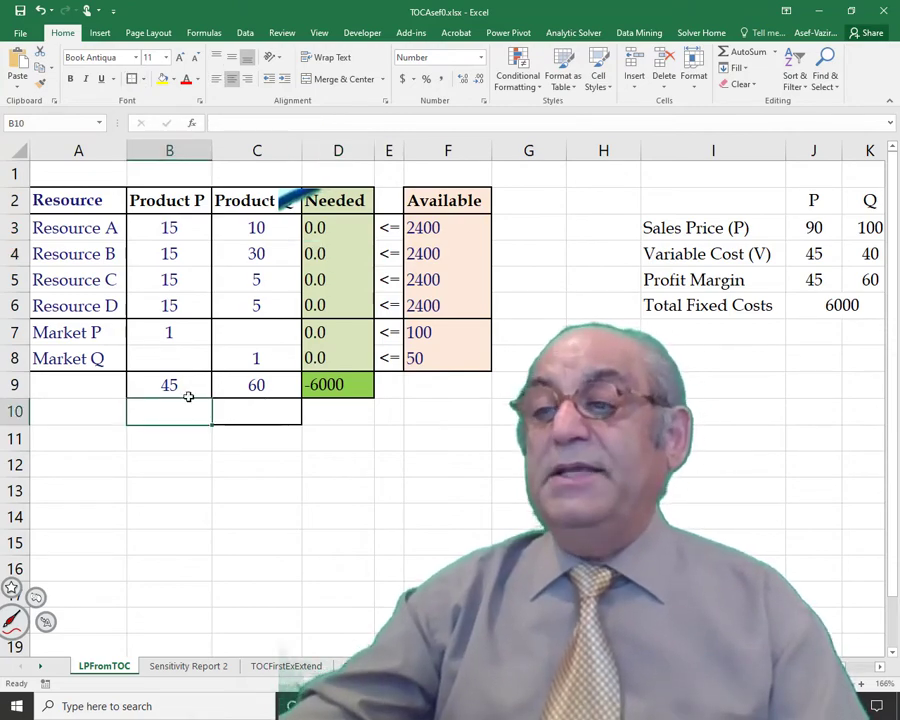
{"action": "left_click", "coordinate": [264, 406]}
{"action": "left_click", "coordinate": [178, 406]}
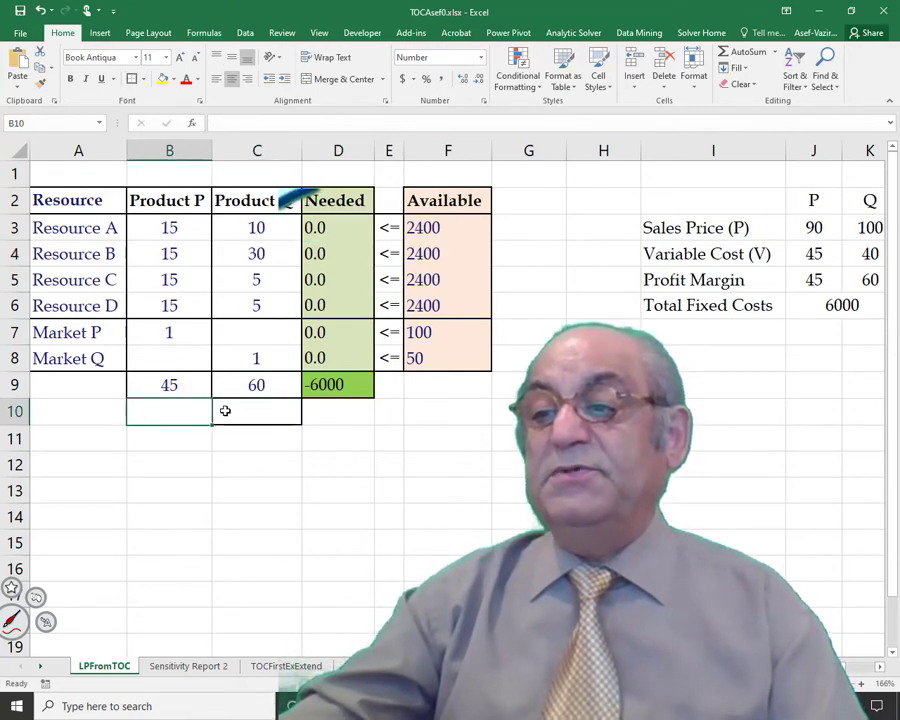
Copy the green cell formatting of the profit cell D9 onto the production quantity cells B10:C10
{"action": "left_click_drag", "start_coordinate": [225, 410], "coordinate": [227, 408]}
{"action": "left_click", "coordinate": [325, 385]}
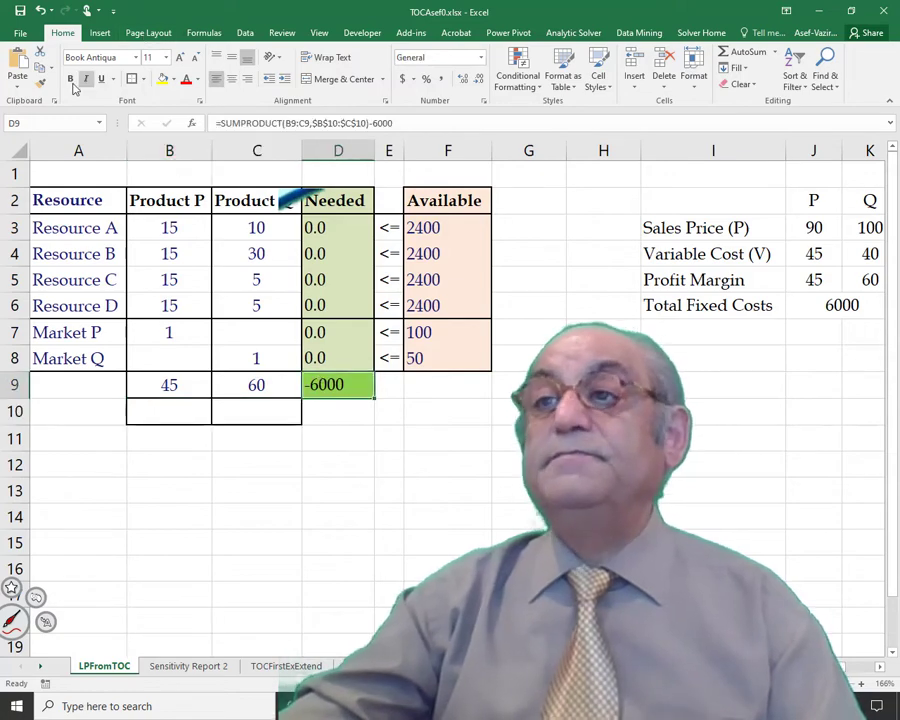
{"action": "double_click", "coordinate": [40, 68]}
{"action": "left_click_drag", "start_coordinate": [169, 411], "coordinate": [257, 411]}
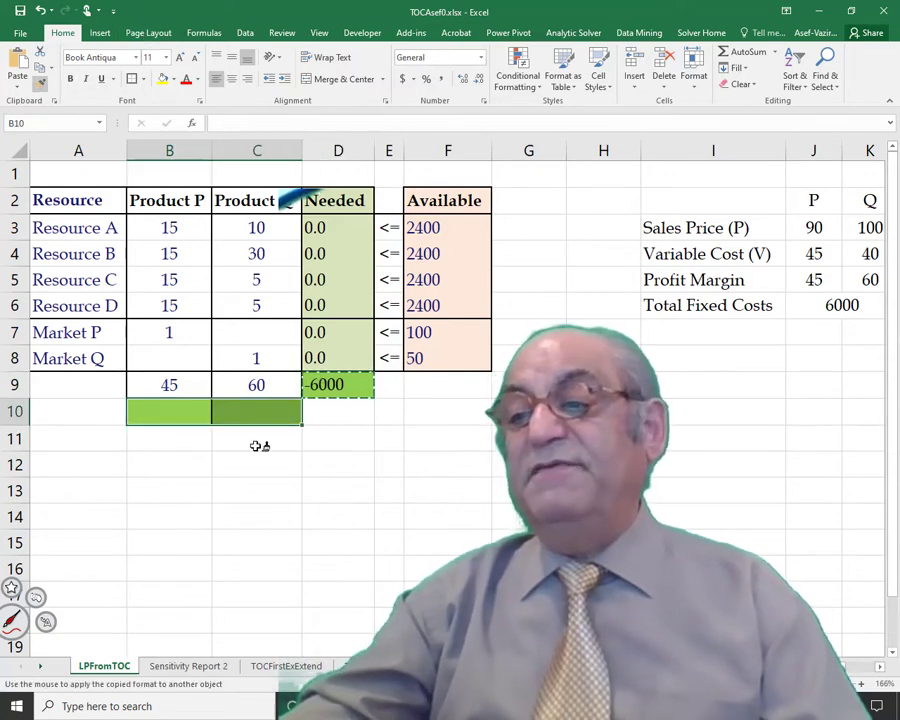
{"action": "key", "text": "Escape"}
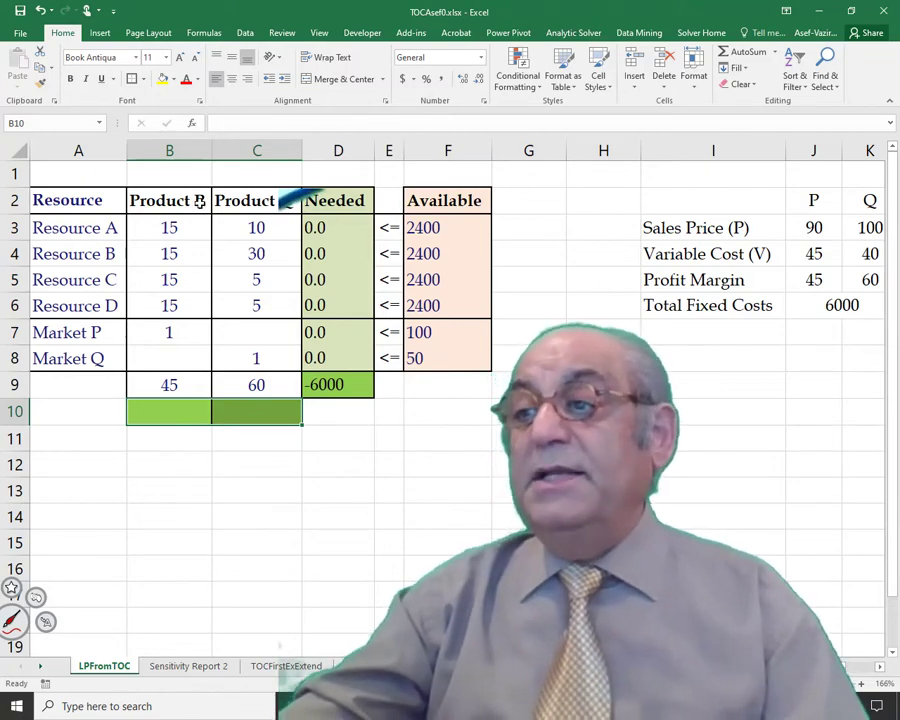
Try copying the Resource A needed formula from D3 down to D6, and inspect the cell references in D6
{"action": "left_click", "coordinate": [313, 227]}
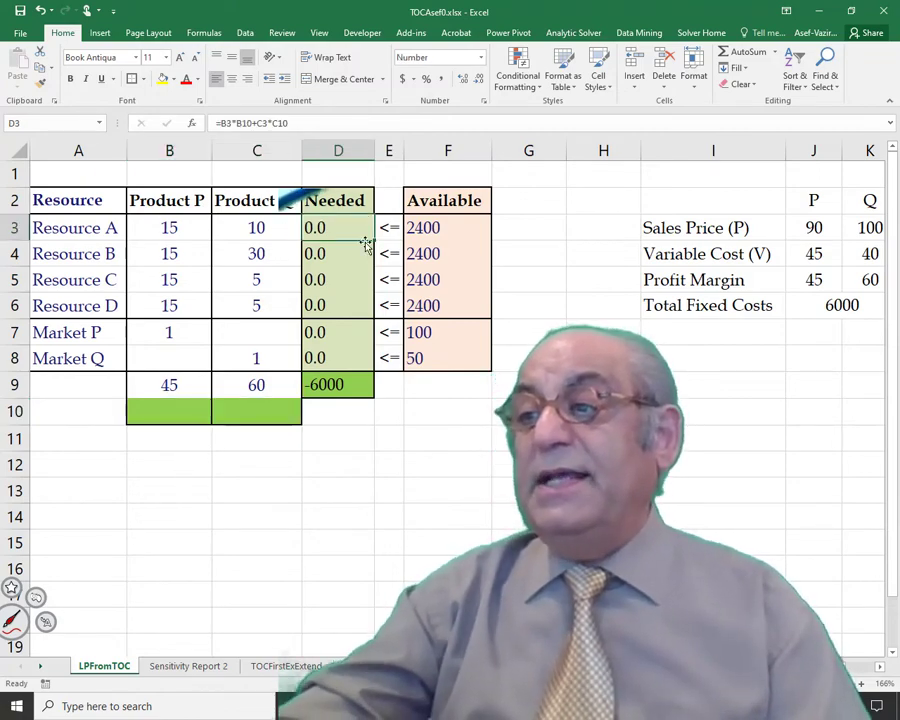
{"action": "left_click_drag", "start_coordinate": [375, 242], "coordinate": [382, 300]}
{"action": "left_click", "coordinate": [328, 305]}
{"action": "double_click", "coordinate": [328, 305]}
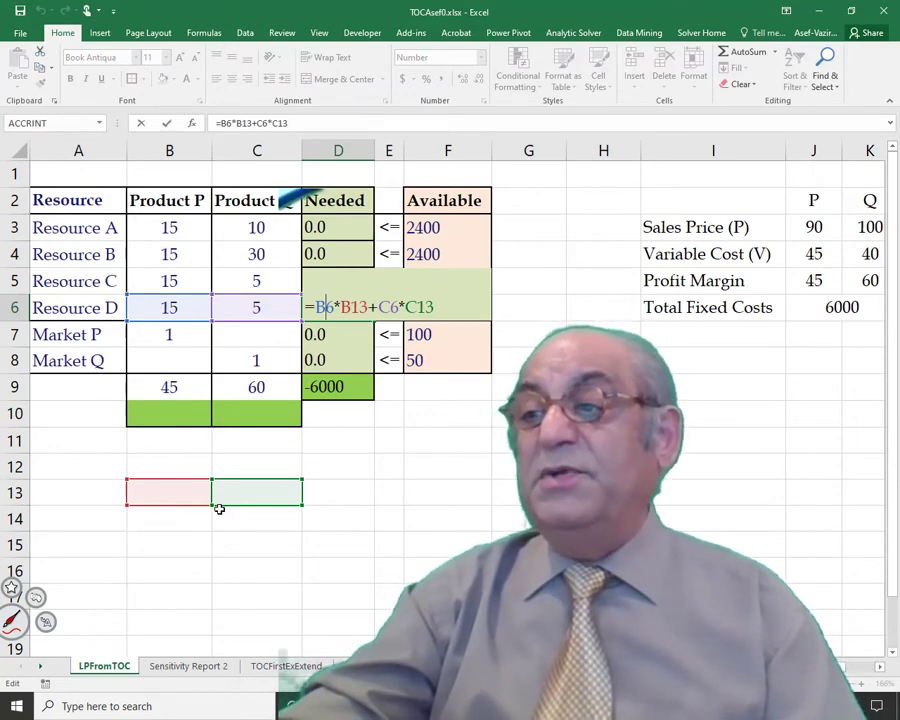
{"action": "key", "text": "Return"}
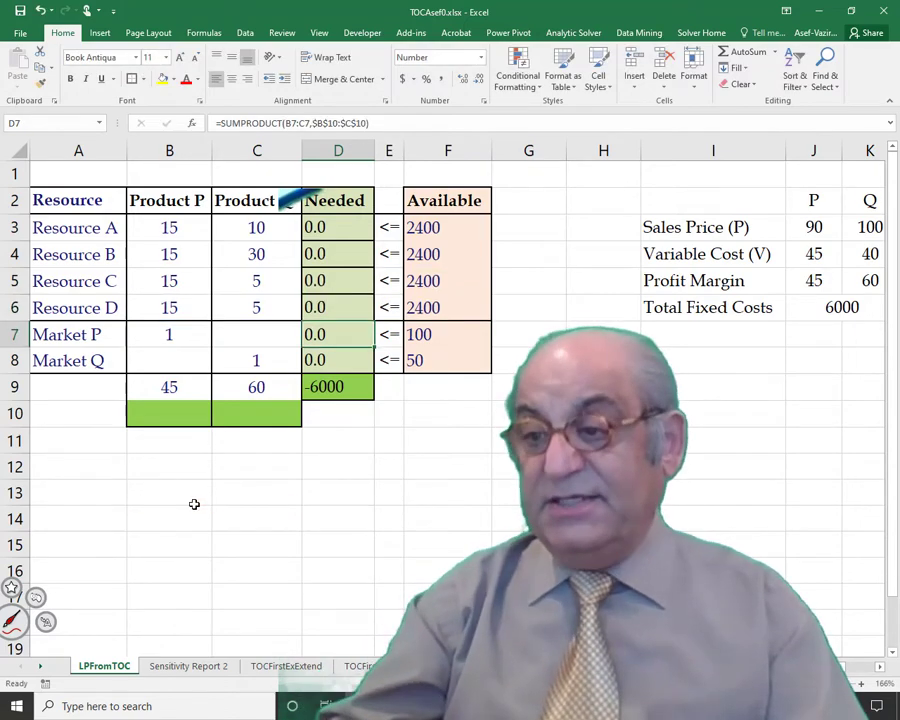
Change the formula in D3 to =B3*$B$10+C3*$C$10 and copy it down to D6
{"action": "left_click", "coordinate": [346, 227]}
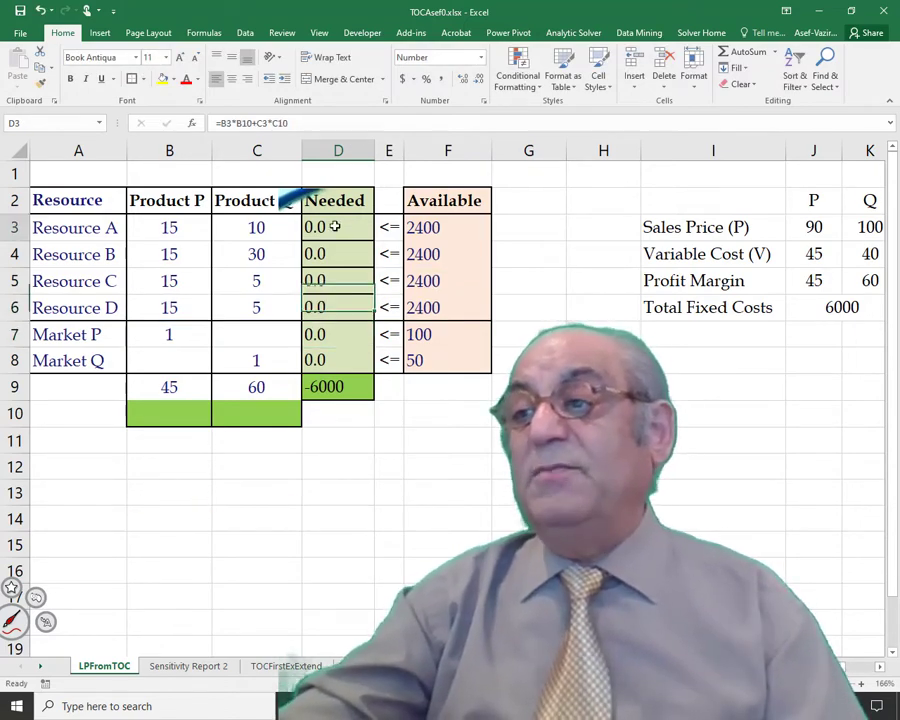
{"action": "left_click", "coordinate": [250, 123]}
{"action": "left_click_drag", "start_coordinate": [237, 122], "coordinate": [253, 123]}
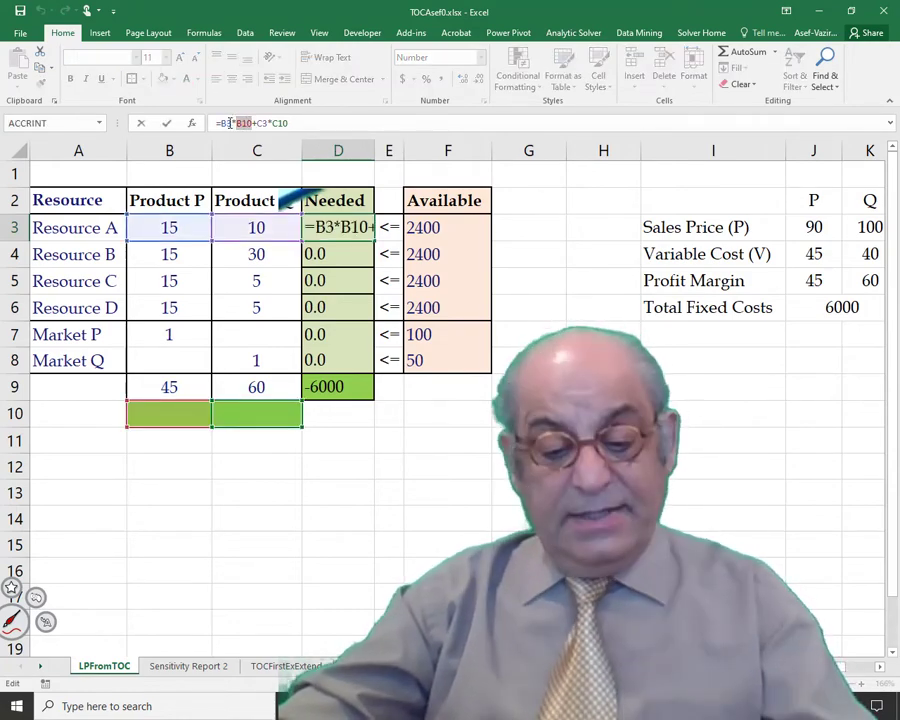
{"action": "key", "text": "F4"}
{"action": "left_click_drag", "start_coordinate": [302, 123], "coordinate": [291, 122]}
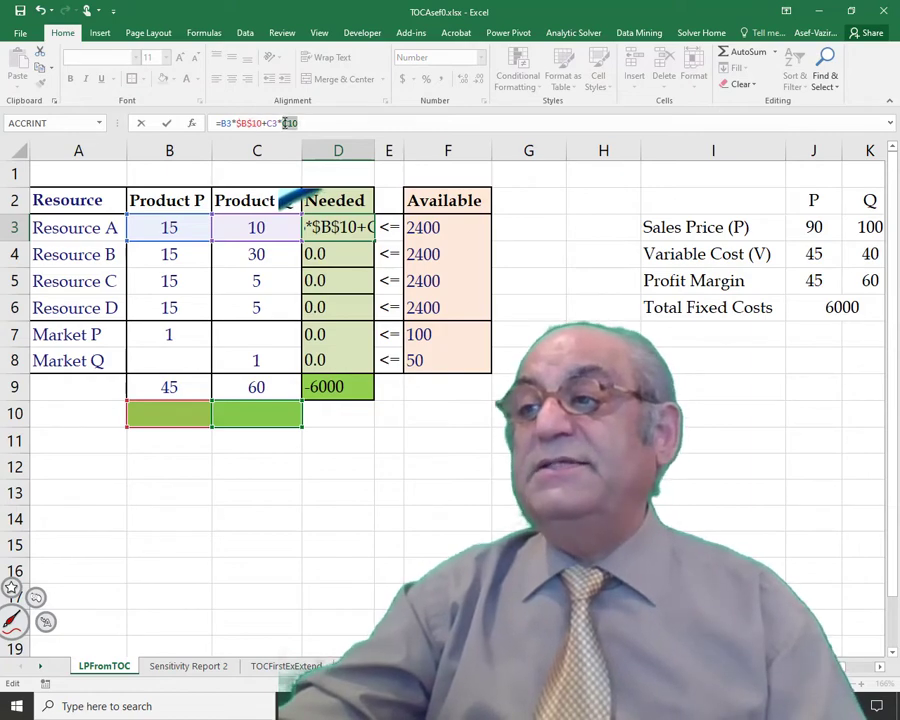
{"action": "key", "text": "F4"}
{"action": "key", "text": "Return"}
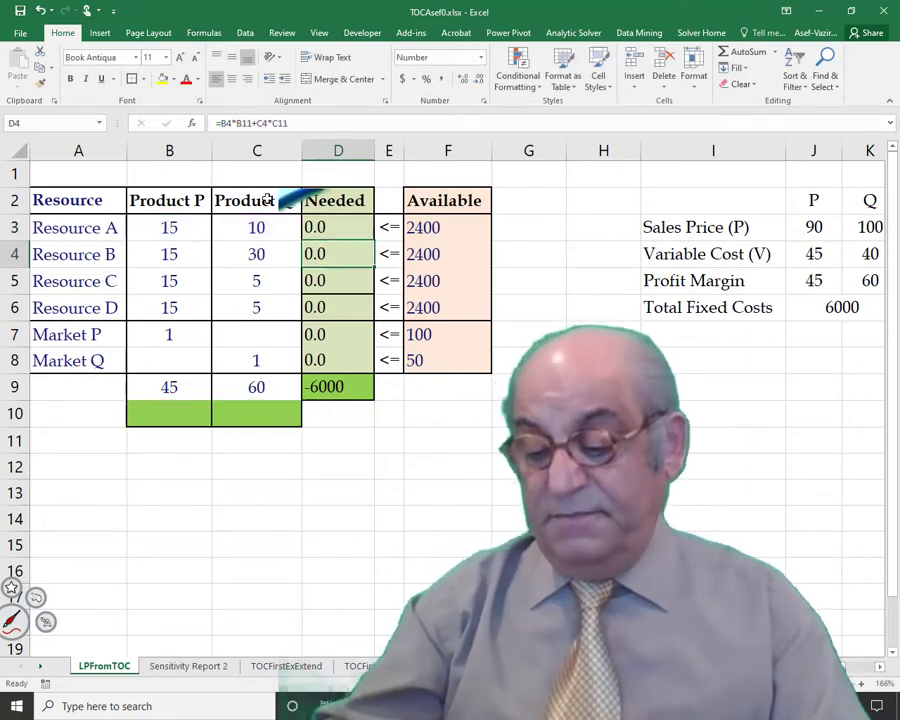
{"action": "left_click", "coordinate": [334, 227]}
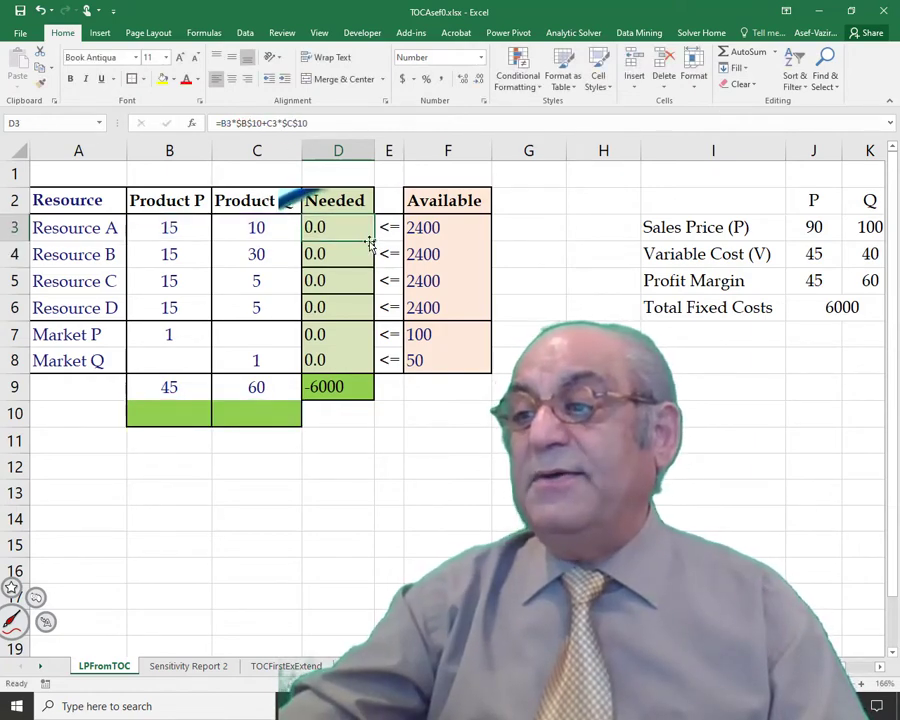
{"action": "left_click_drag", "start_coordinate": [372, 240], "coordinate": [372, 368]}
Examine the needed formulas in D3, D4 and D6 and the coefficient and quantity cells they multiply for products P and Q
{"action": "left_click", "coordinate": [162, 408]}
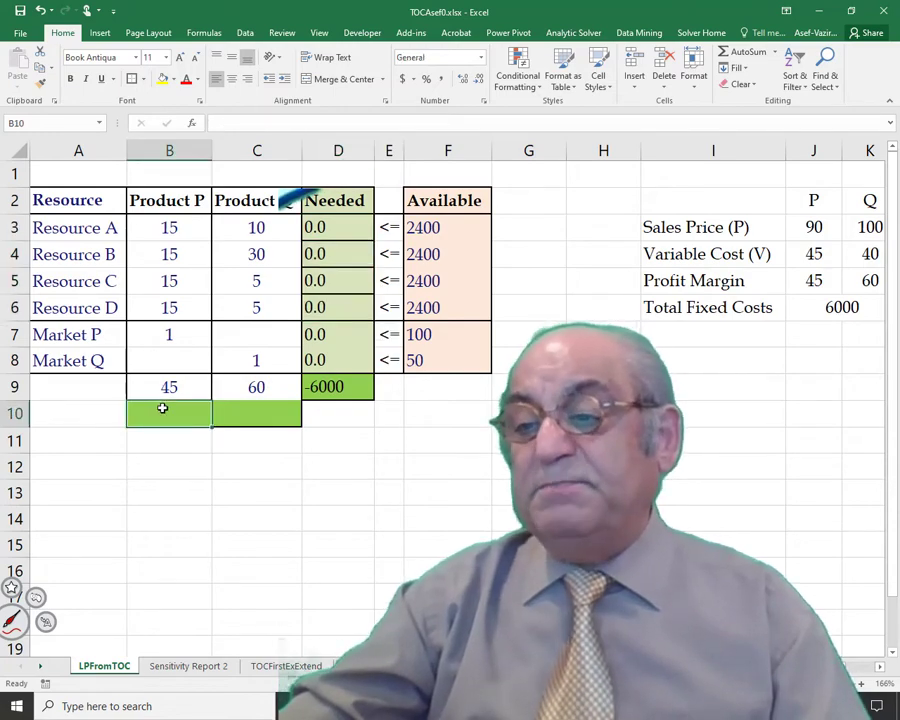
{"action": "left_click", "coordinate": [238, 416]}
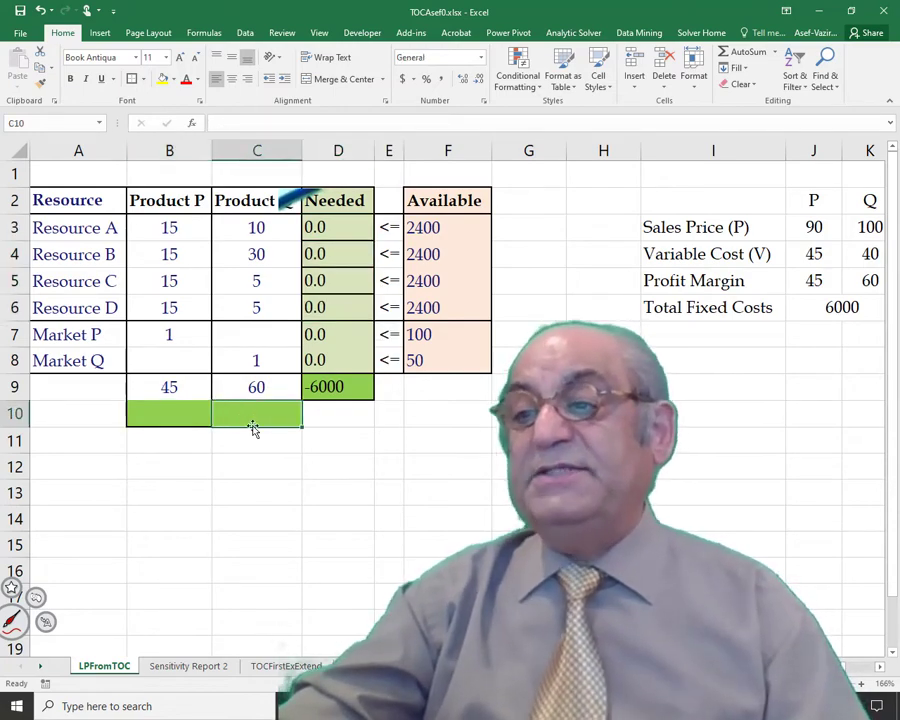
{"action": "double_click", "coordinate": [316, 229]}
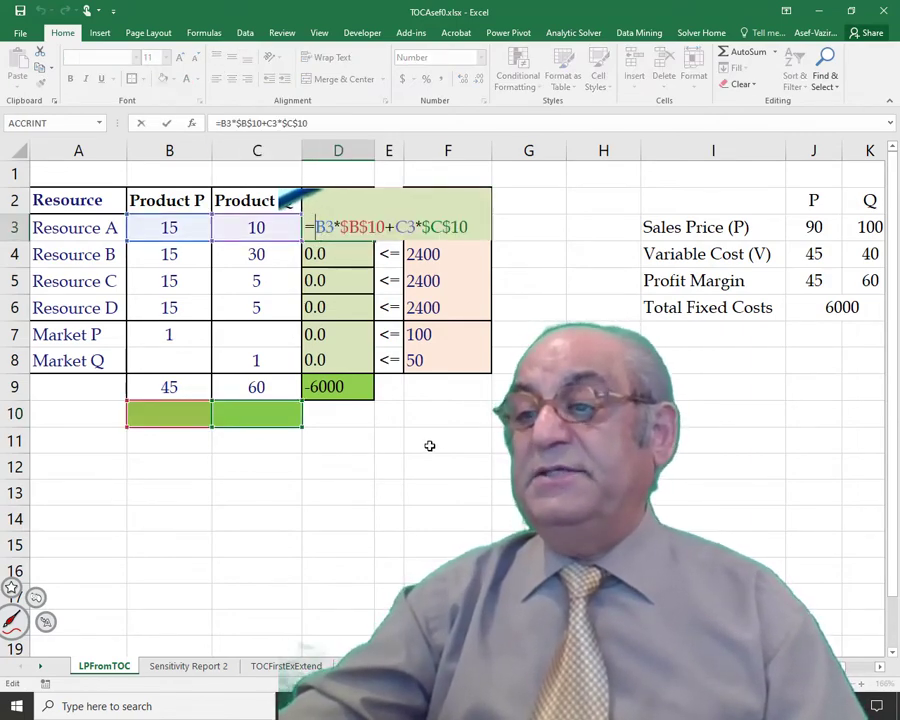
{"action": "key", "text": "Return"}
{"action": "double_click", "coordinate": [356, 252]}
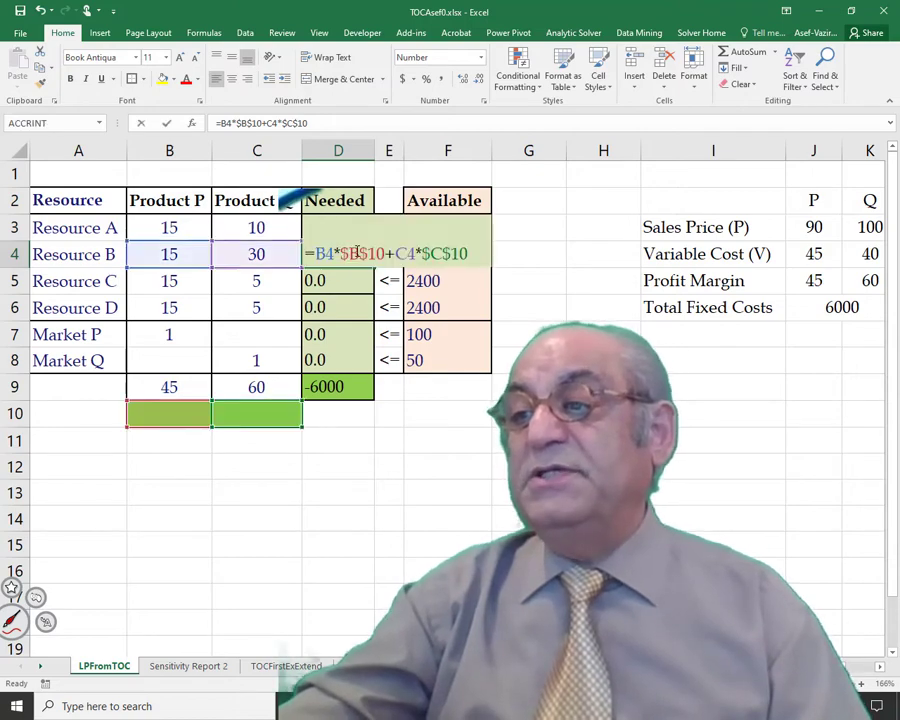
{"action": "key", "text": "Return"}
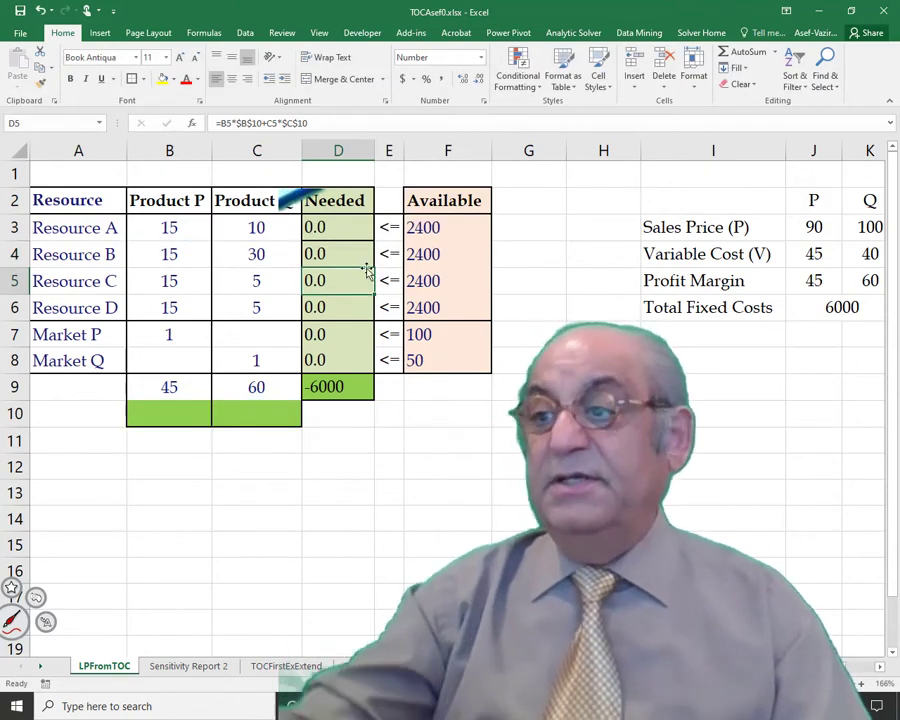
{"action": "left_click", "coordinate": [318, 305]}
{"action": "double_click", "coordinate": [318, 305]}
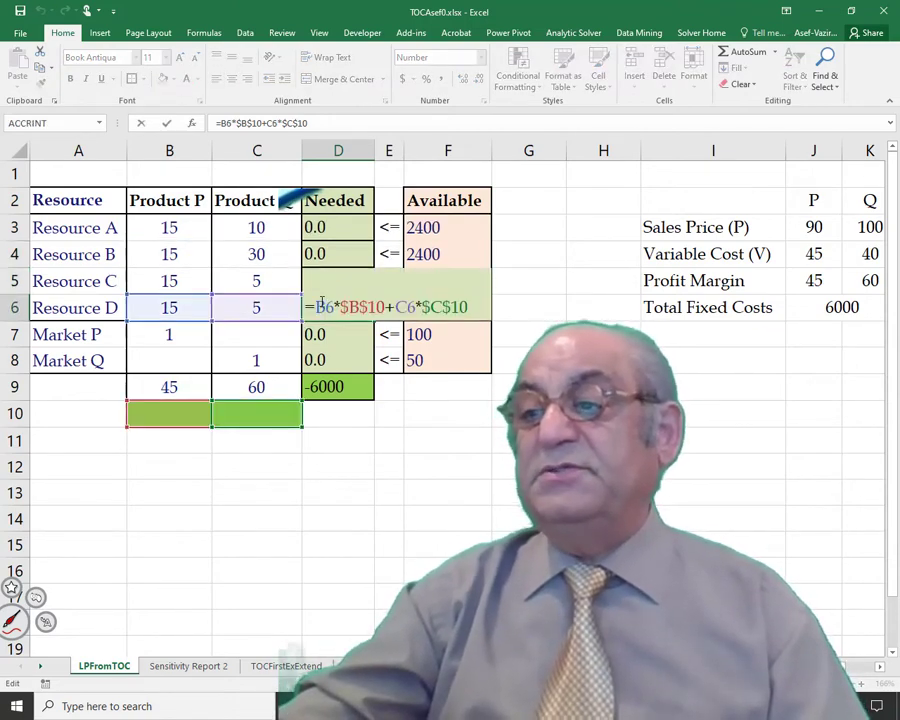
{"action": "key", "text": "Return"}
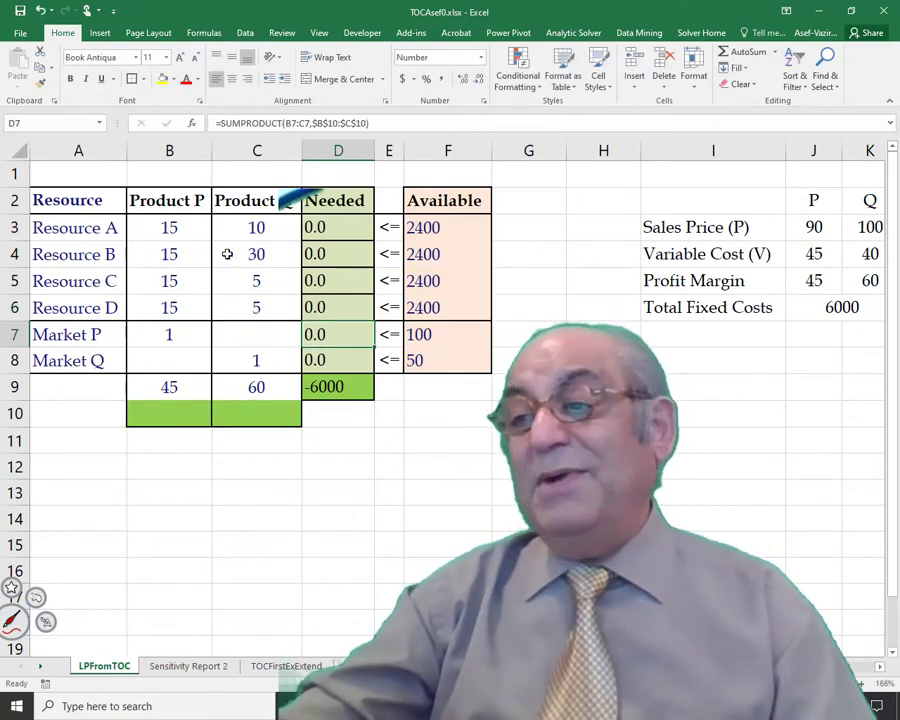
{"action": "left_click", "coordinate": [320, 229]}
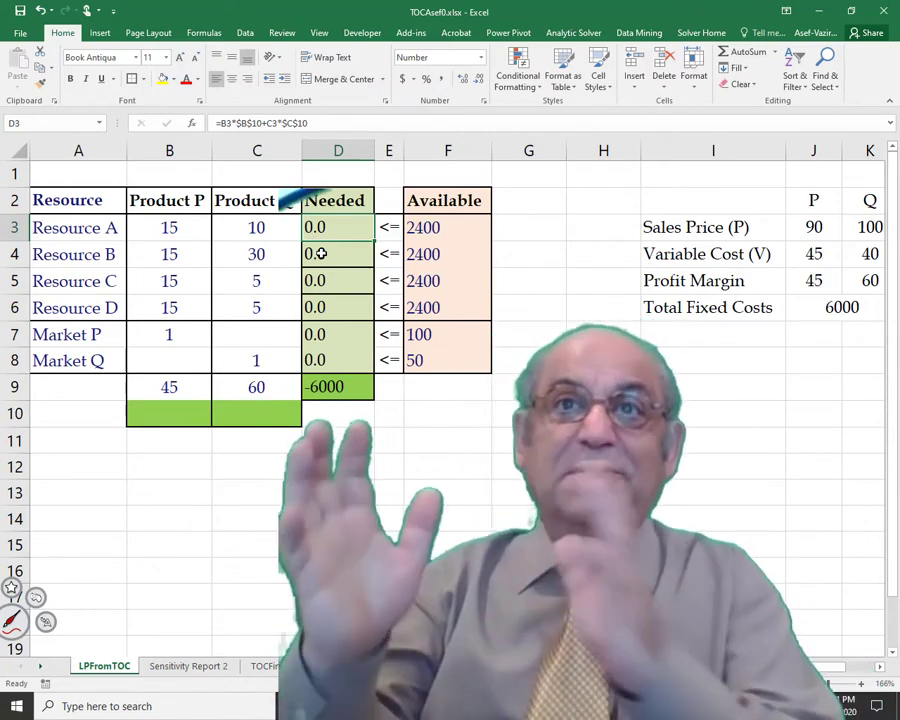
{"action": "left_click", "coordinate": [172, 229]}
{"action": "left_click", "coordinate": [169, 413]}
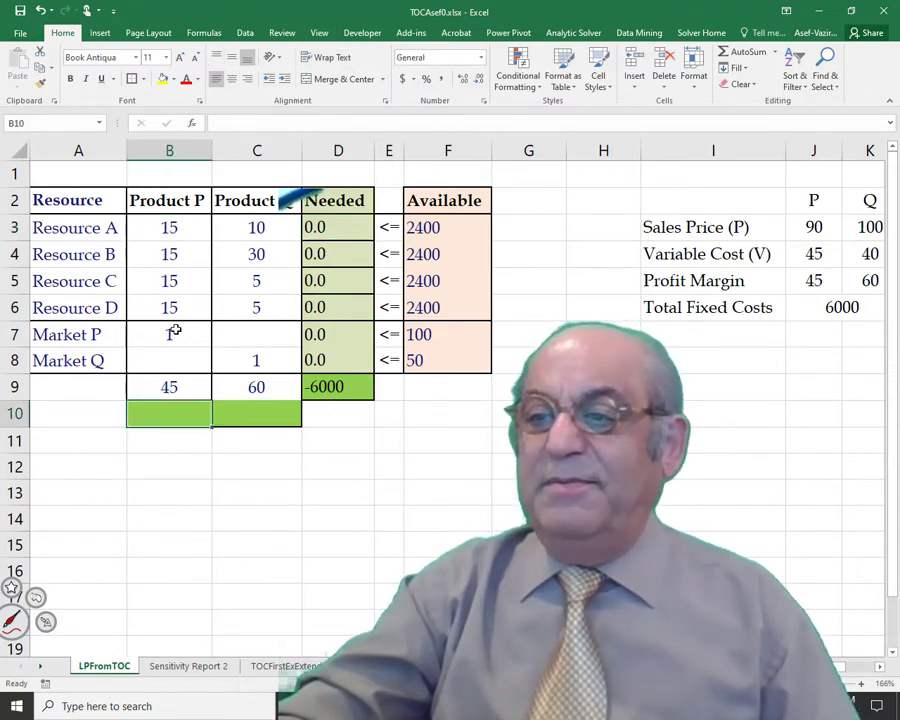
{"action": "left_click", "coordinate": [250, 236]}
{"action": "left_click", "coordinate": [235, 421]}
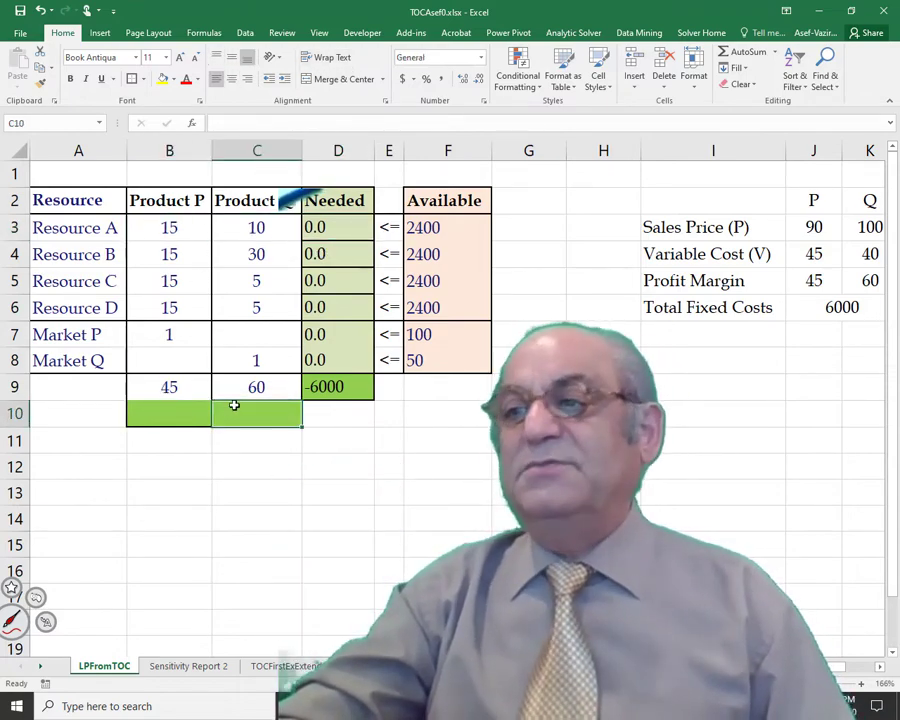
Replace the Resource A needed formula in D3 with =SUMPRODUCT(B3:C3,$B$10:$C$10)
{"action": "left_click", "coordinate": [344, 232]}
{"action": "type", "text": "="}
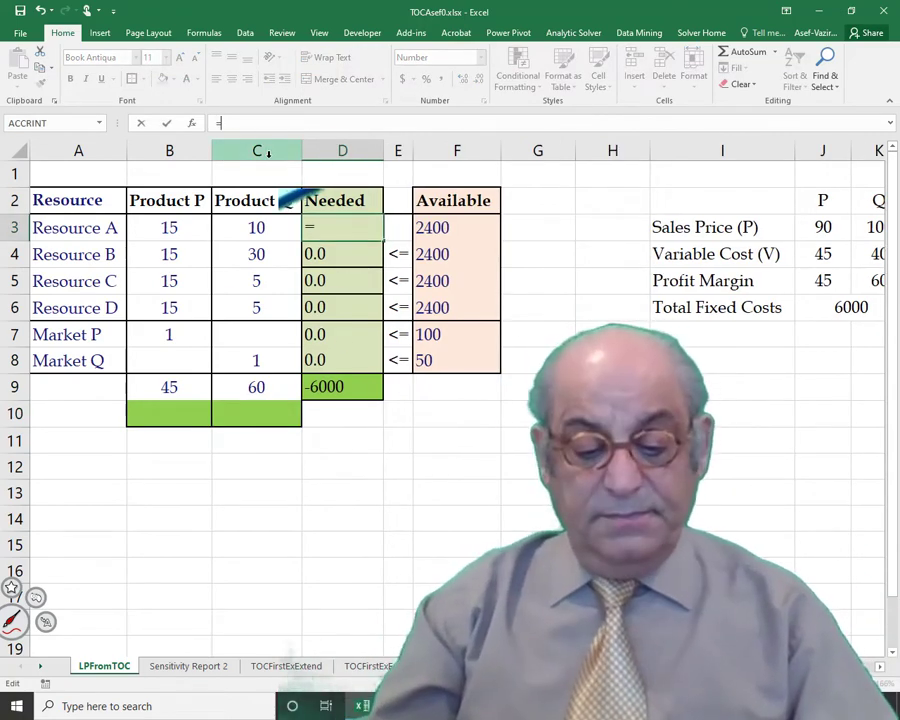
{"action": "type", "text": "sump"}
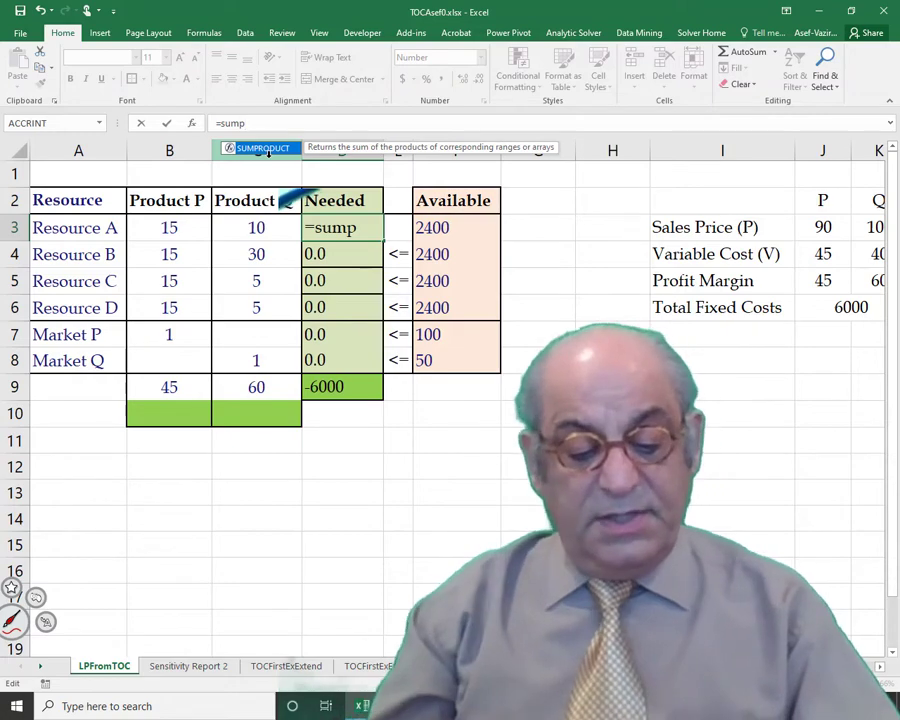
{"action": "double_click", "coordinate": [265, 149]}
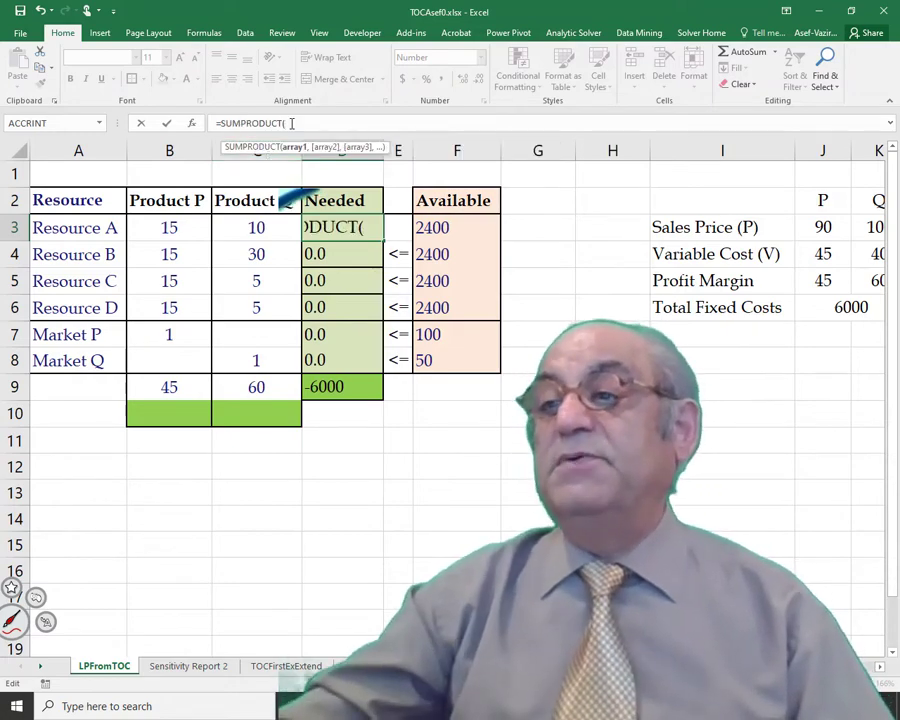
{"action": "left_click_drag", "start_coordinate": [165, 226], "coordinate": [245, 224]}
{"action": "type", "text": ","}
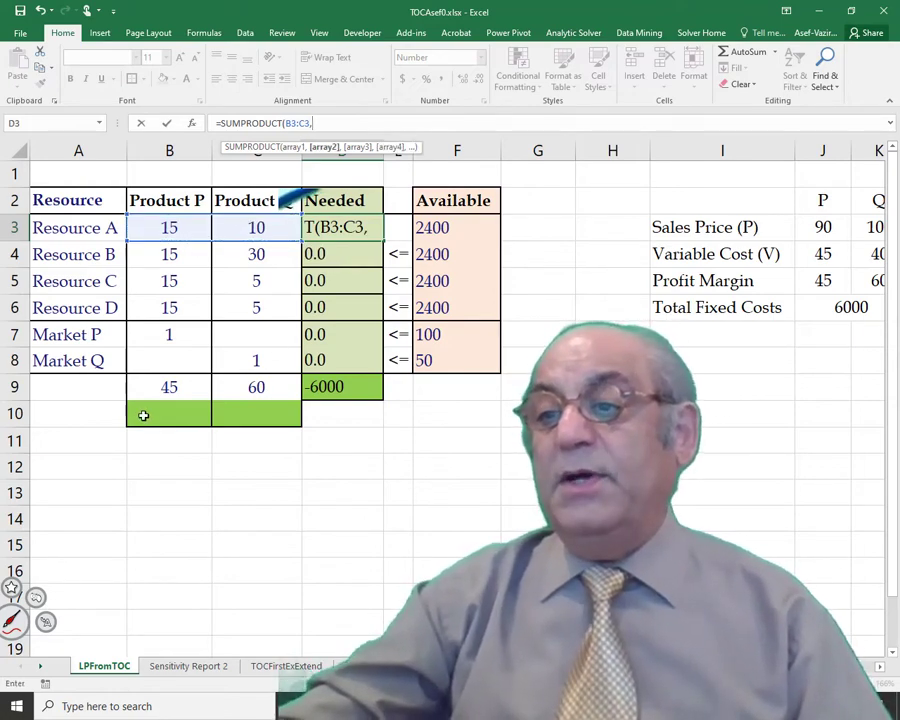
{"action": "left_click_drag", "start_coordinate": [143, 415], "coordinate": [263, 420]}
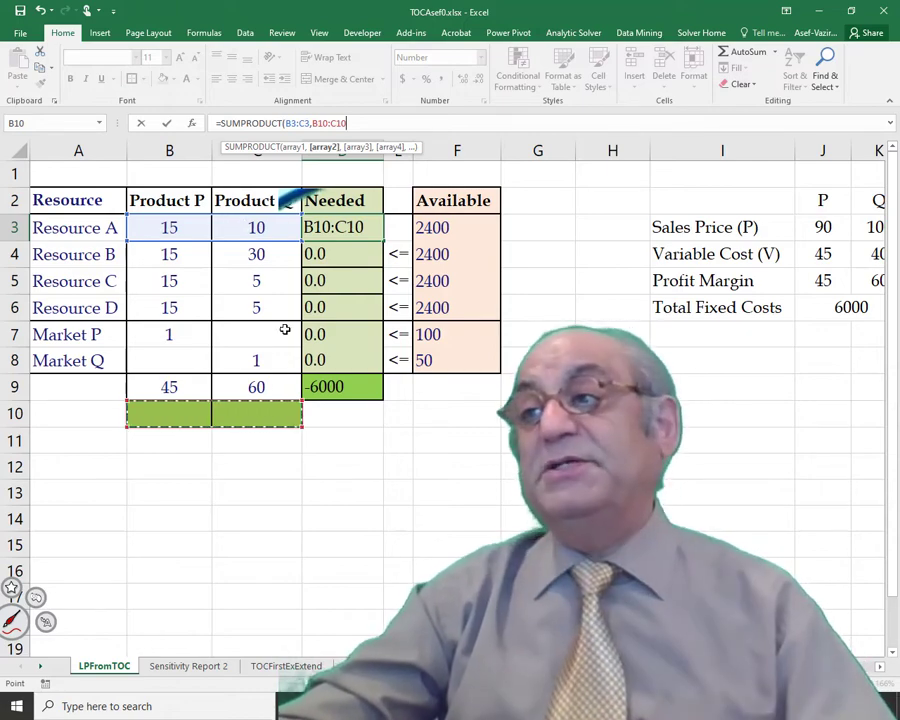
{"action": "left_click_drag", "start_coordinate": [347, 124], "coordinate": [315, 155]}
{"action": "key", "text": "F4"}
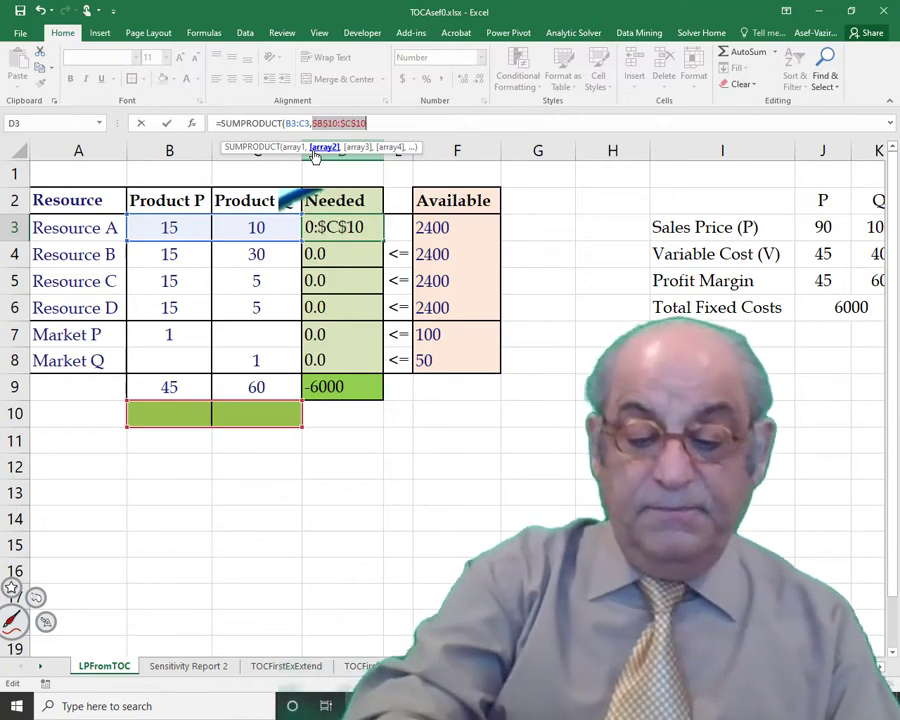
{"action": "left_click", "coordinate": [378, 130]}
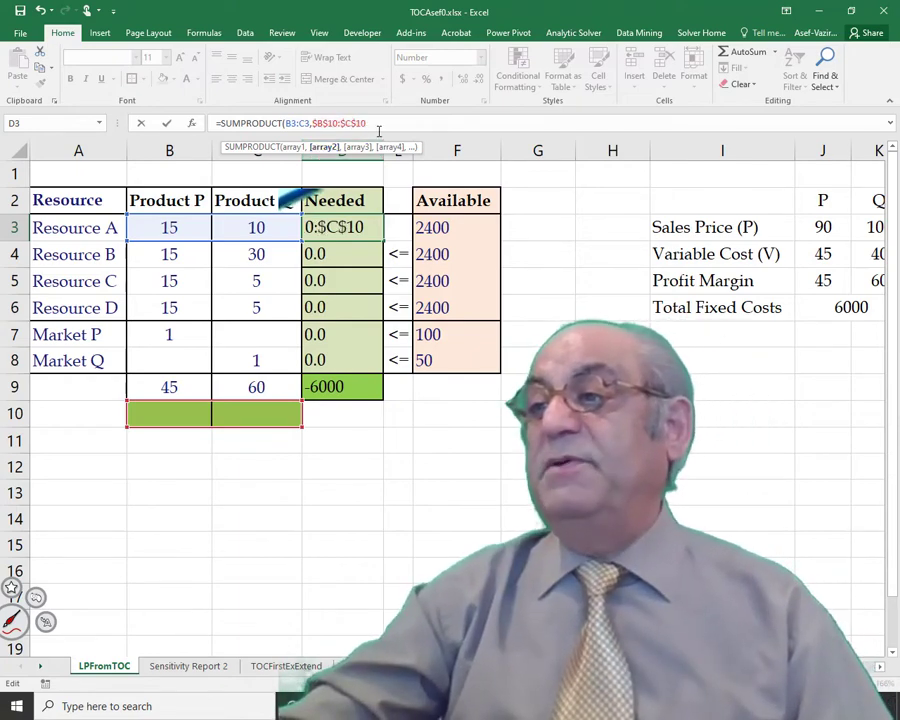
{"action": "type", "text": ")"}
{"action": "key", "text": "Return"}
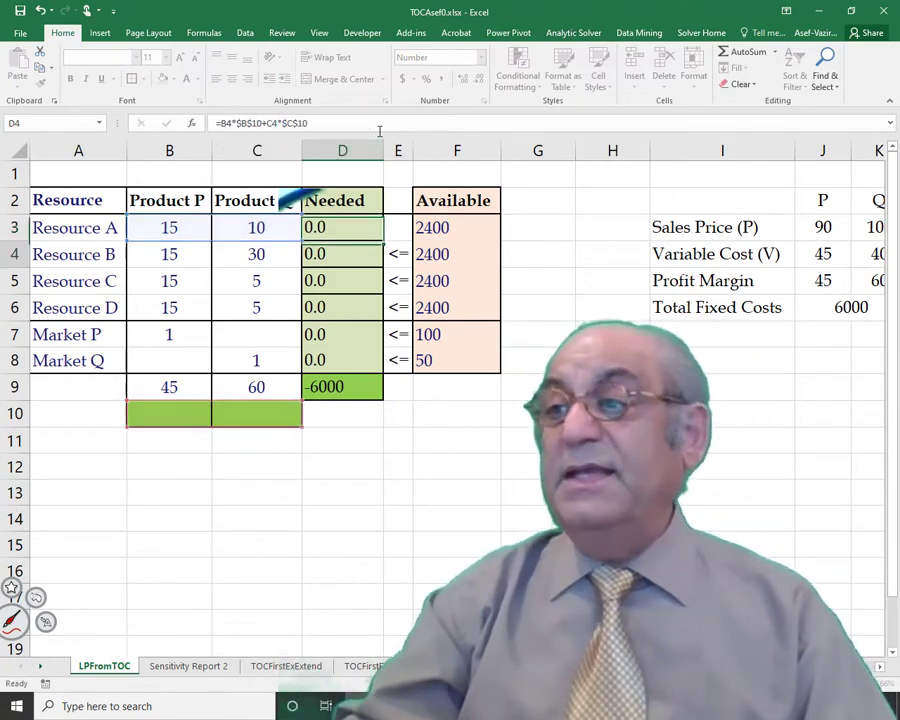
Copy the SUMPRODUCT formula from D3 down to D6 for Resources B, C and D
{"action": "left_click", "coordinate": [372, 233]}
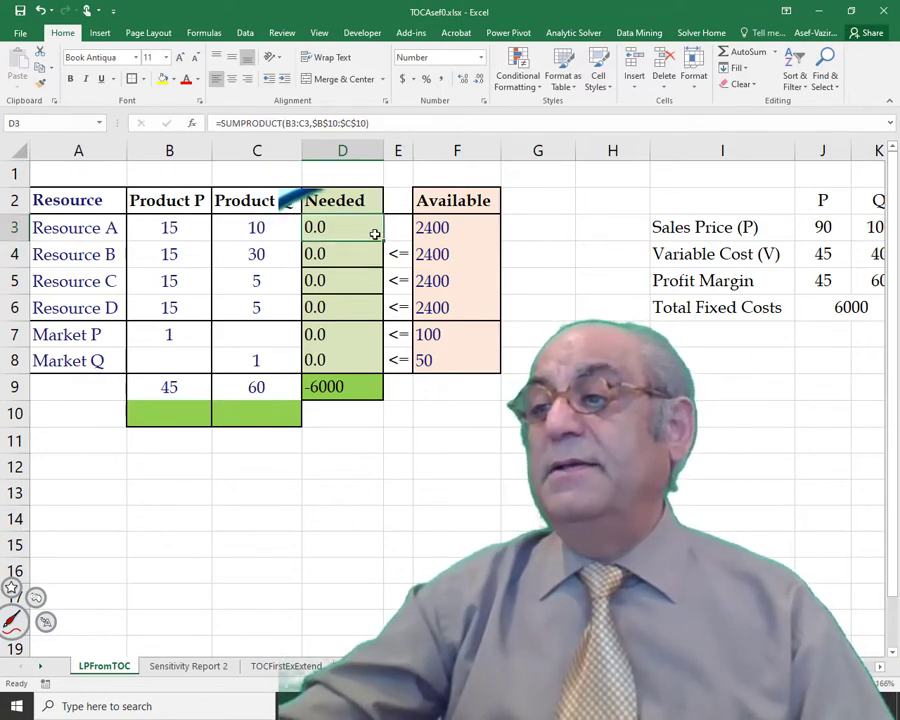
{"action": "left_click_drag", "start_coordinate": [383, 240], "coordinate": [392, 316]}
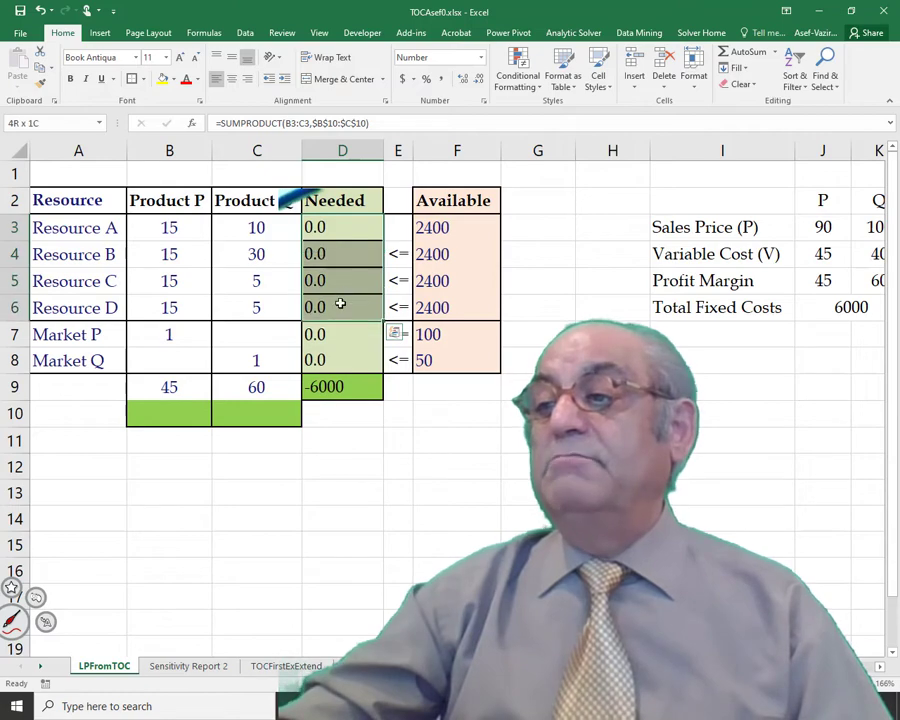
{"action": "left_click", "coordinate": [456, 490]}
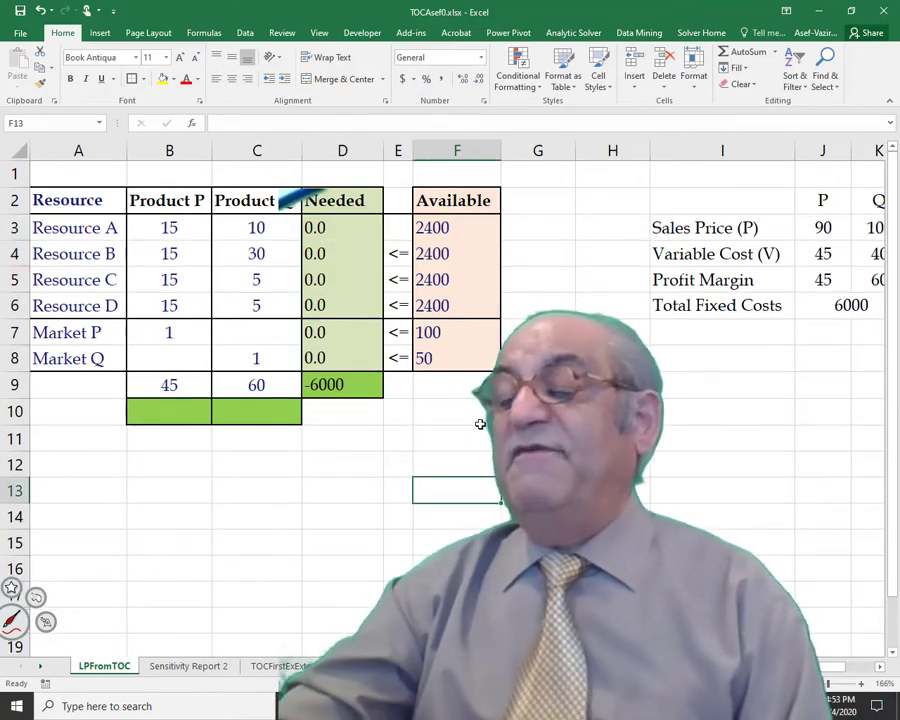
Compare the needed amounts in D3:D6 with the available amounts in F3:F6
{"action": "left_click_drag", "start_coordinate": [334, 240], "coordinate": [344, 306]}
{"action": "left_click", "coordinate": [445, 228]}
{"action": "left_click_drag", "start_coordinate": [455, 265], "coordinate": [463, 296]}
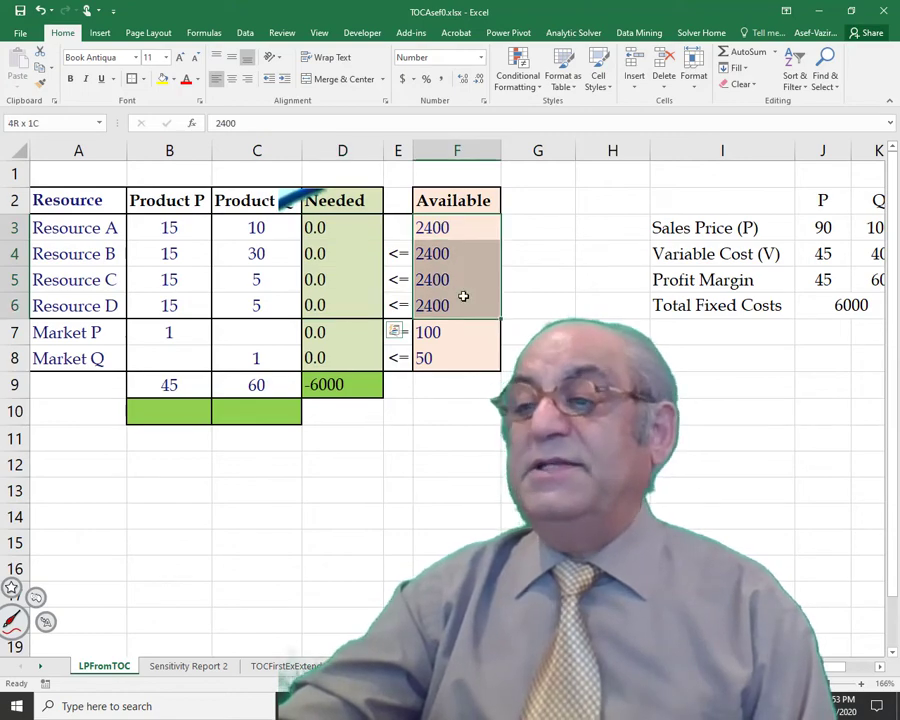
{"action": "left_click", "coordinate": [462, 434]}
Enter trial quantities of 10 for Product P in B10 and 10 for Product Q in C10
{"action": "left_click", "coordinate": [153, 404]}
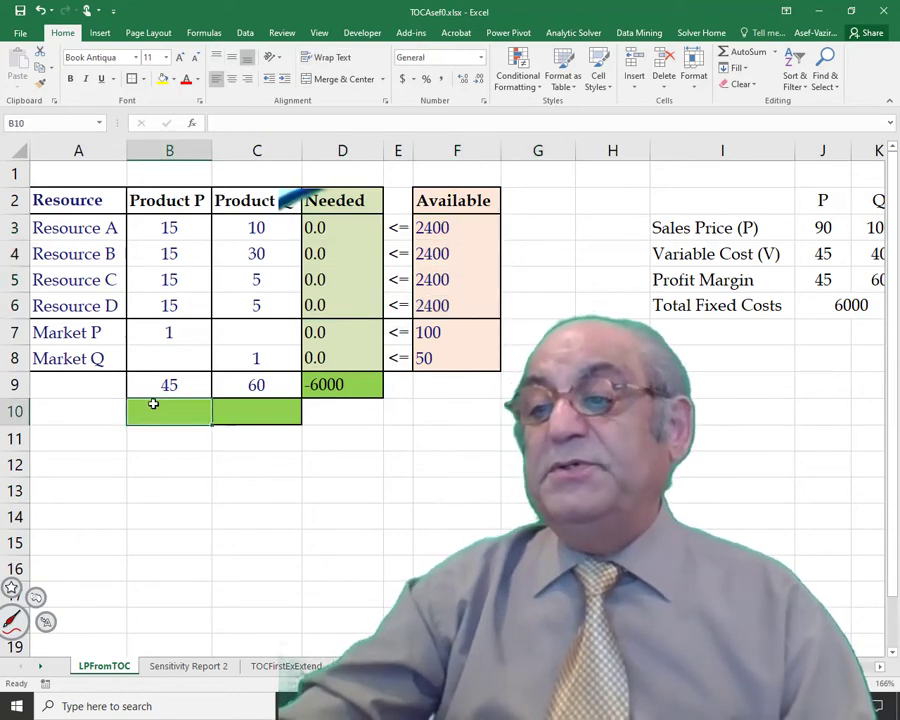
{"action": "type", "text": "10"}
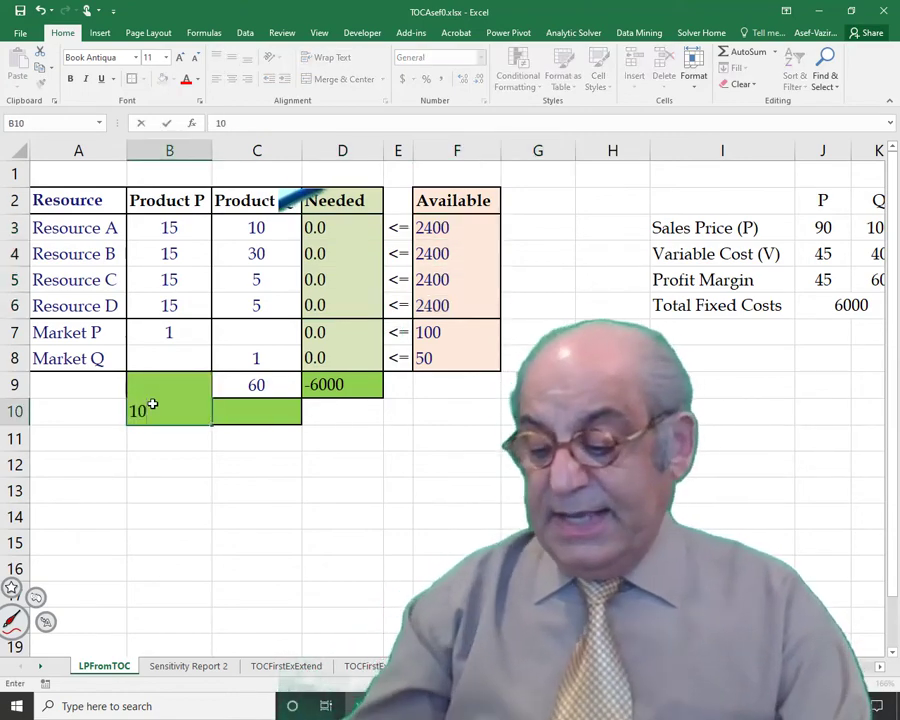
{"action": "key", "text": "Tab"}
{"action": "type", "text": "10"}
{"action": "key", "text": "Return"}
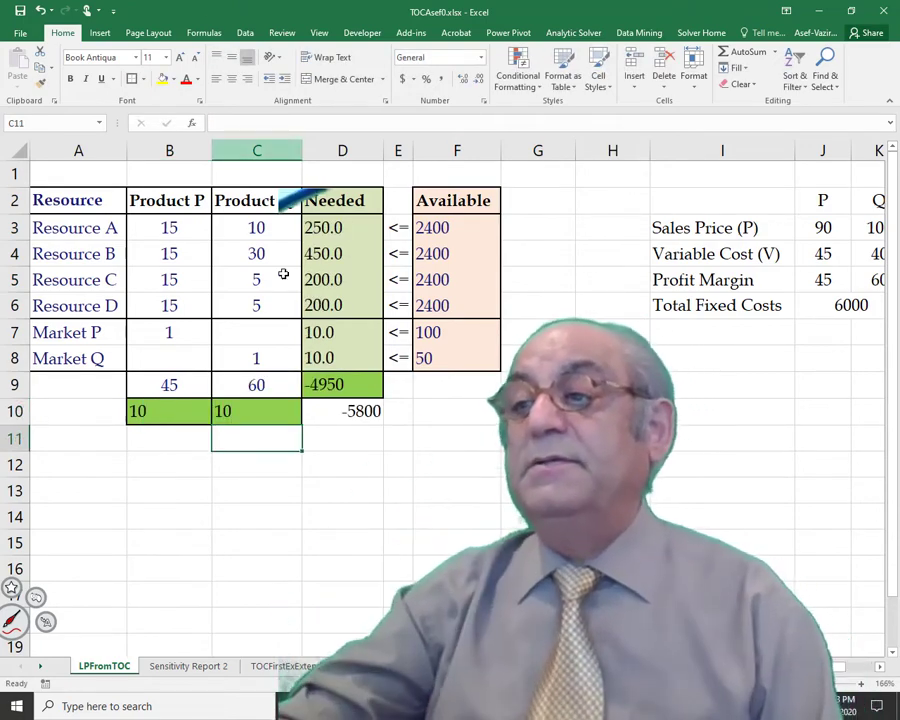
Change the trial quantities of Product P in B10 and Product Q in C10 to 100 each
{"action": "left_click", "coordinate": [160, 404]}
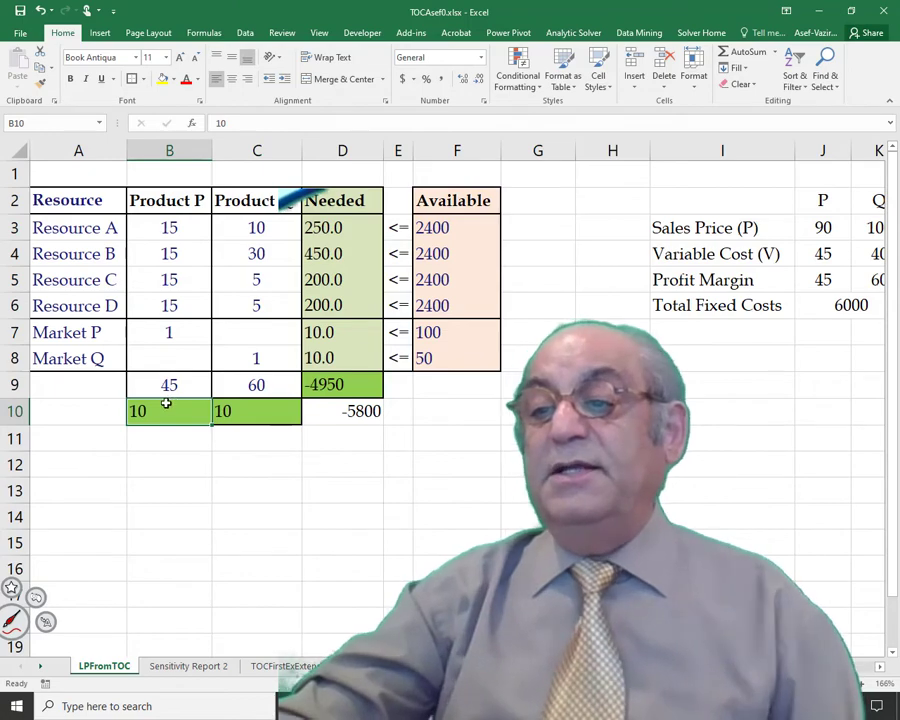
{"action": "double_click", "coordinate": [165, 405]}
{"action": "type", "text": "0"}
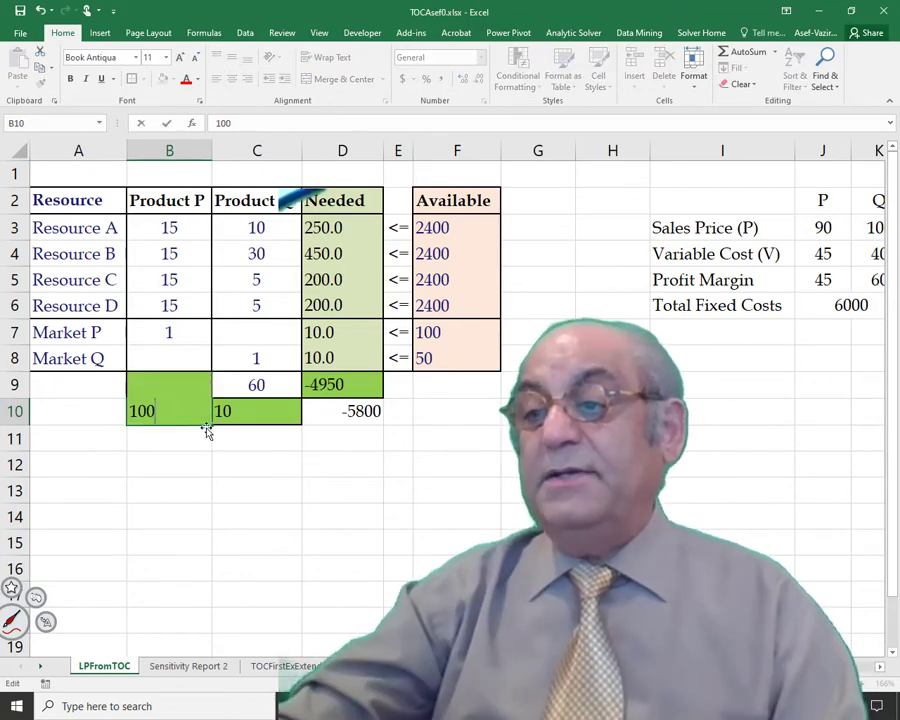
{"action": "left_click", "coordinate": [245, 417]}
{"action": "double_click", "coordinate": [245, 417]}
{"action": "type", "text": "0"}
Compare the needed amounts with the available limits for the resource rows and the Market P and Market Q rows
{"action": "left_click_drag", "start_coordinate": [330, 228], "coordinate": [373, 302]}
{"action": "left_click", "coordinate": [440, 280]}
{"action": "left_click_drag", "start_coordinate": [348, 253], "coordinate": [455, 257]}
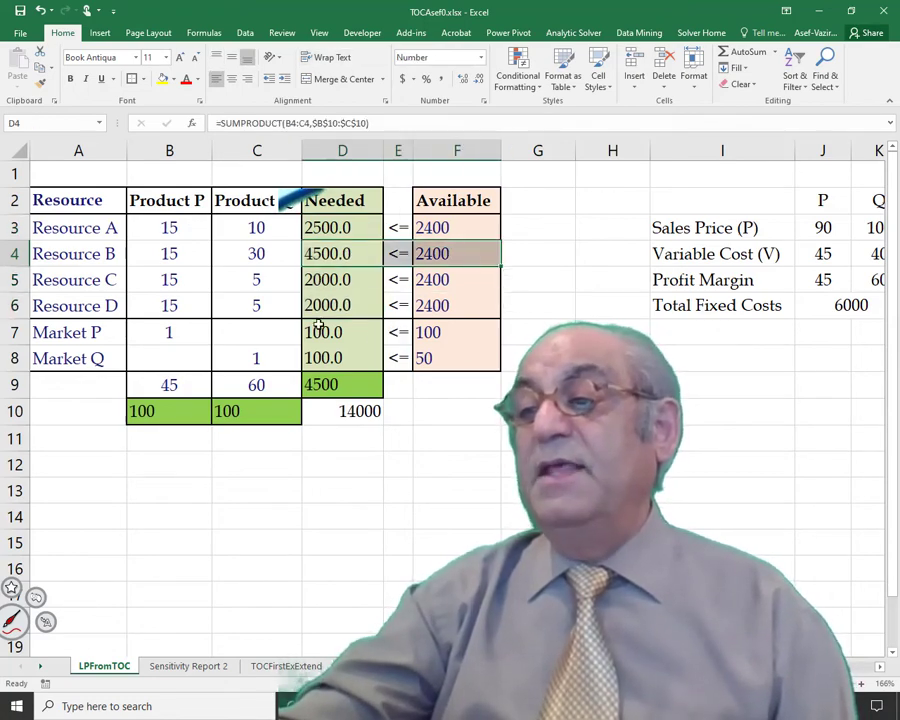
{"action": "left_click_drag", "start_coordinate": [320, 358], "coordinate": [457, 349]}
{"action": "left_click", "coordinate": [438, 461]}
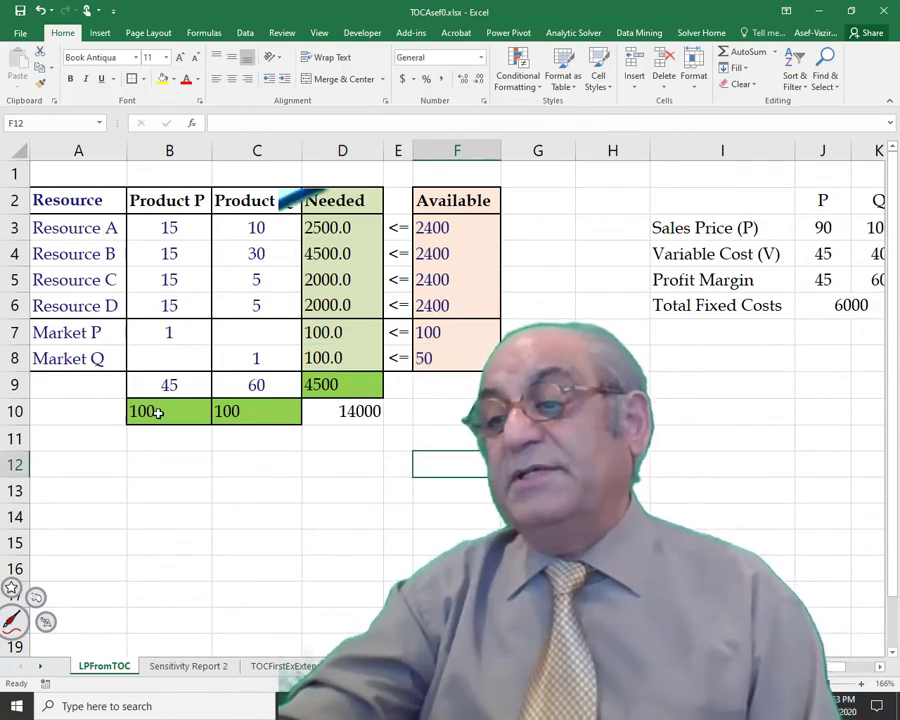
{"action": "left_click", "coordinate": [481, 339]}
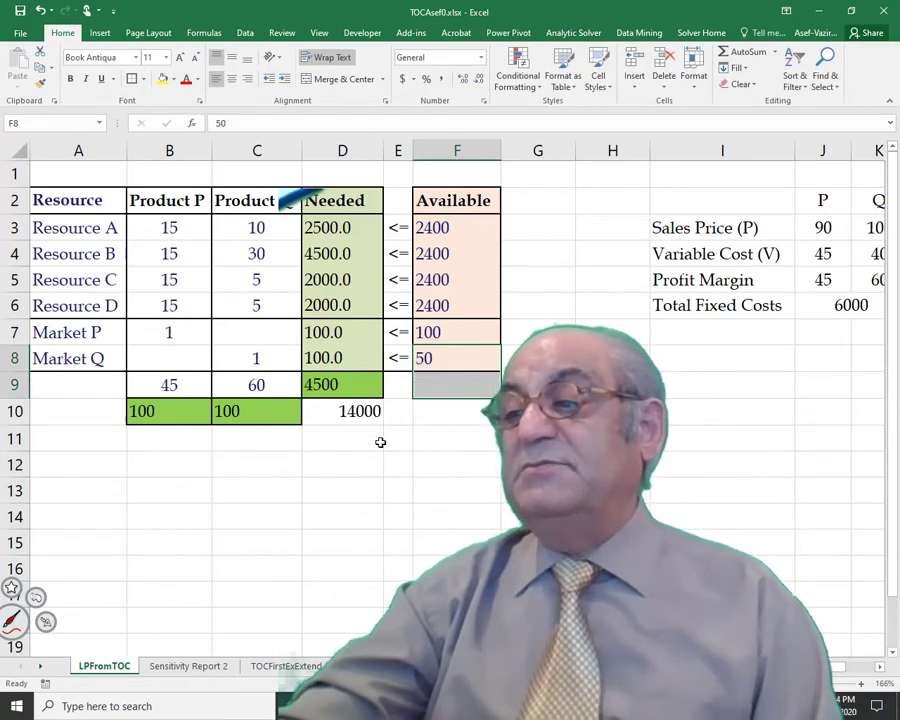
Set the trial quantities in B10 and C10 to 10 each
{"action": "left_click", "coordinate": [132, 408]}
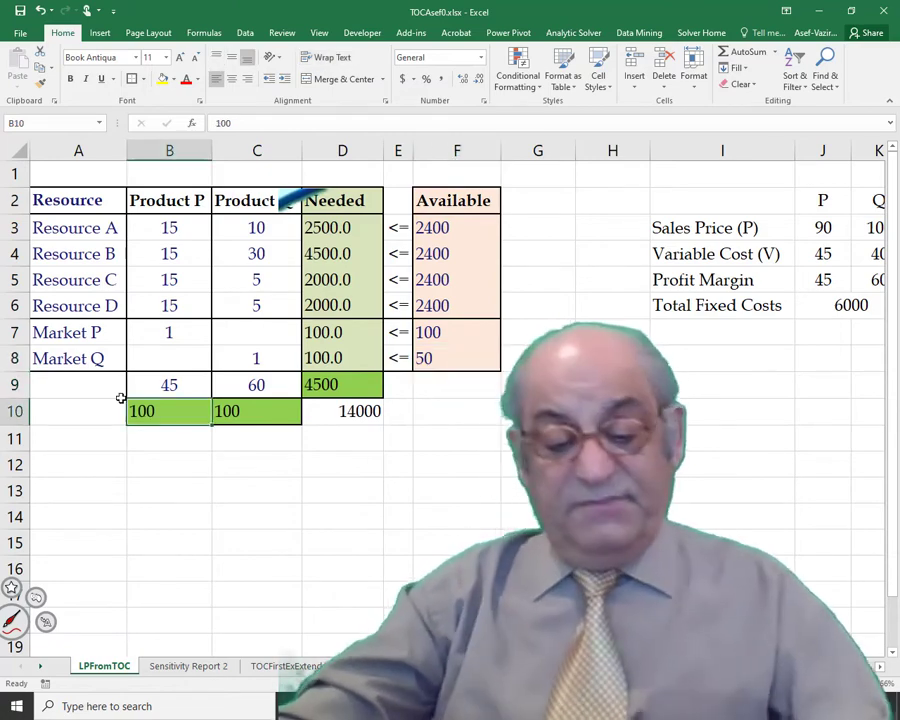
{"action": "type", "text": "10"}
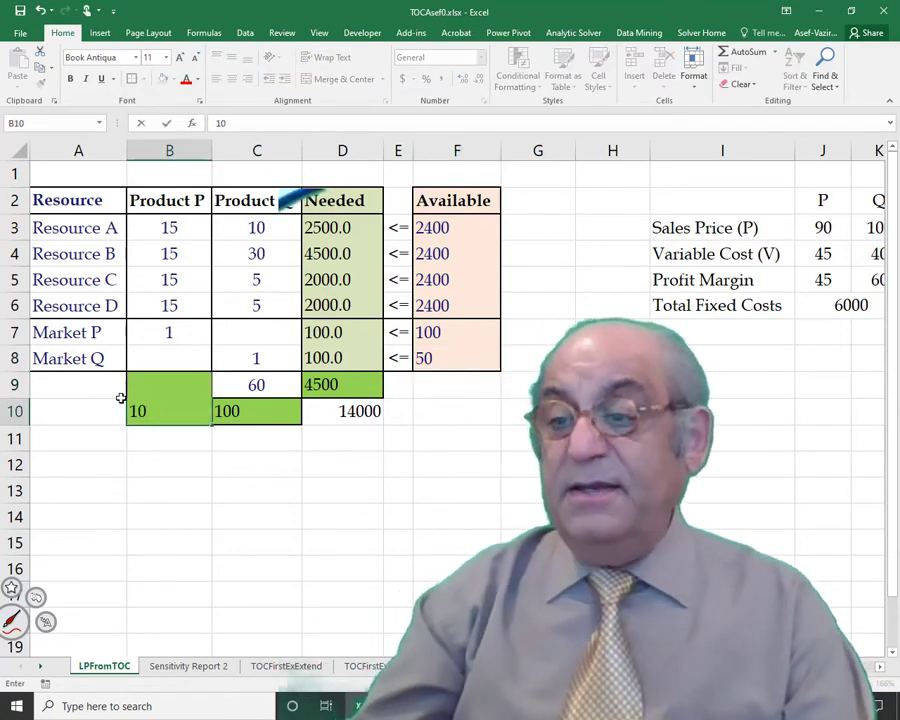
{"action": "key", "text": "Tab"}
{"action": "type", "text": "1"}
{"action": "key", "text": "Return"}
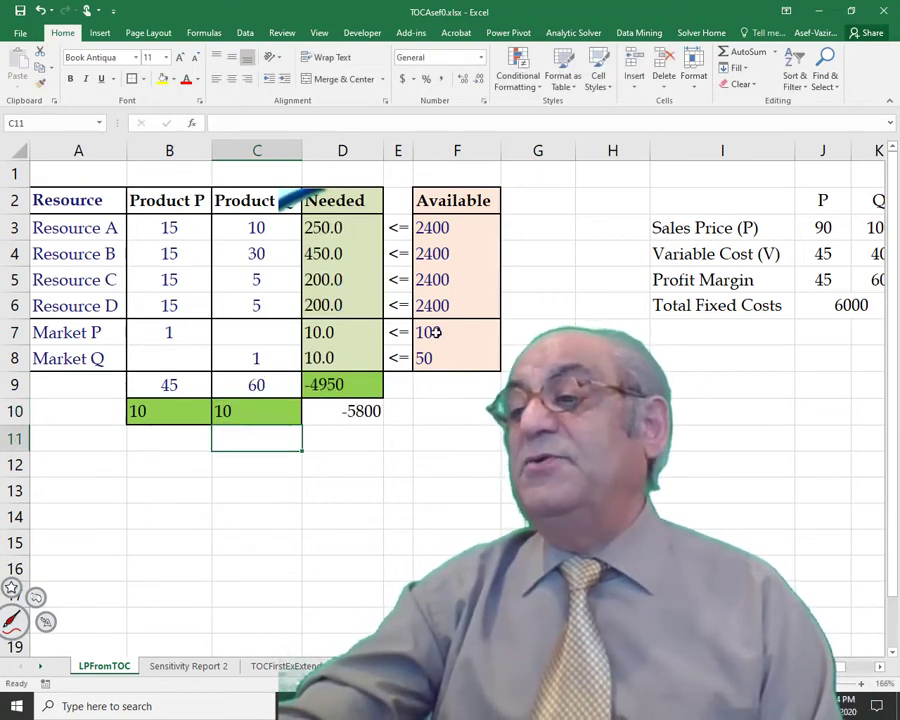
Check the Market P and Market Q coefficients and copy the SUMPRODUCT formula from D6 down to D8
{"action": "left_click", "coordinate": [186, 330]}
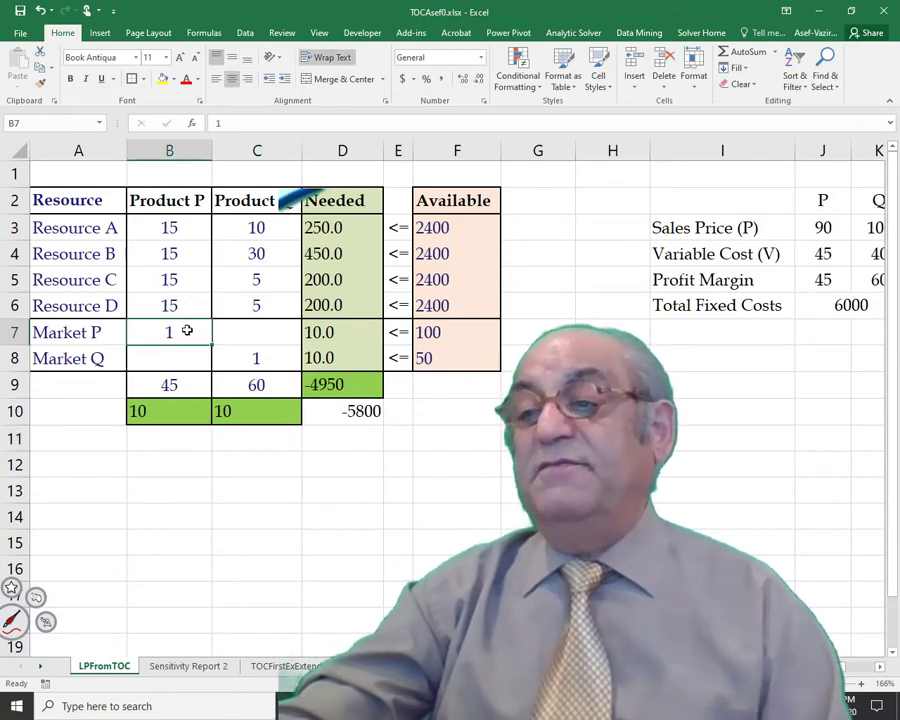
{"action": "key", "text": "Down"}
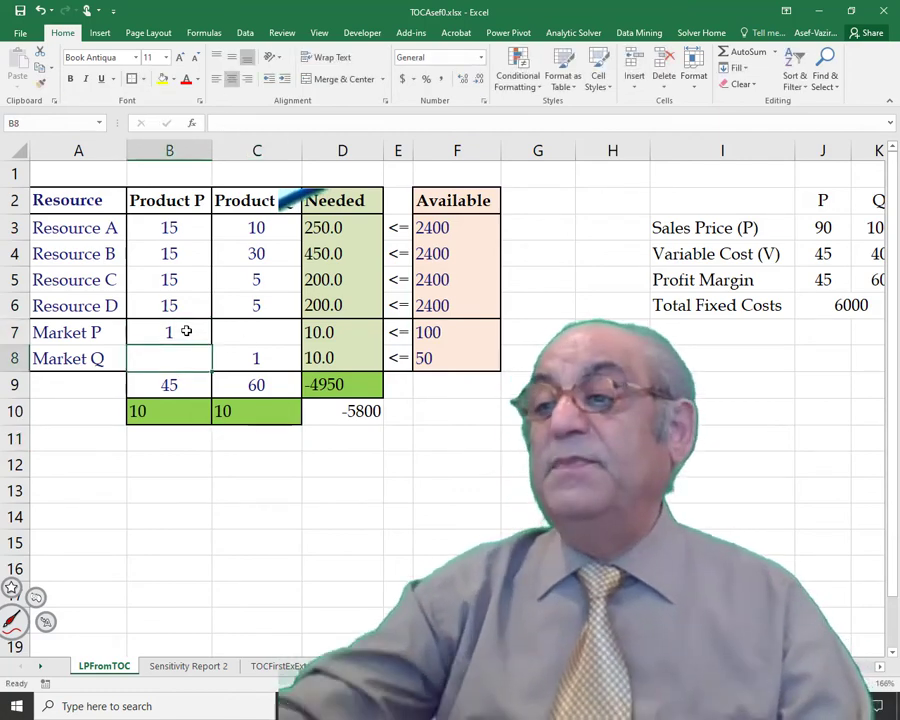
{"action": "left_click", "coordinate": [280, 355]}
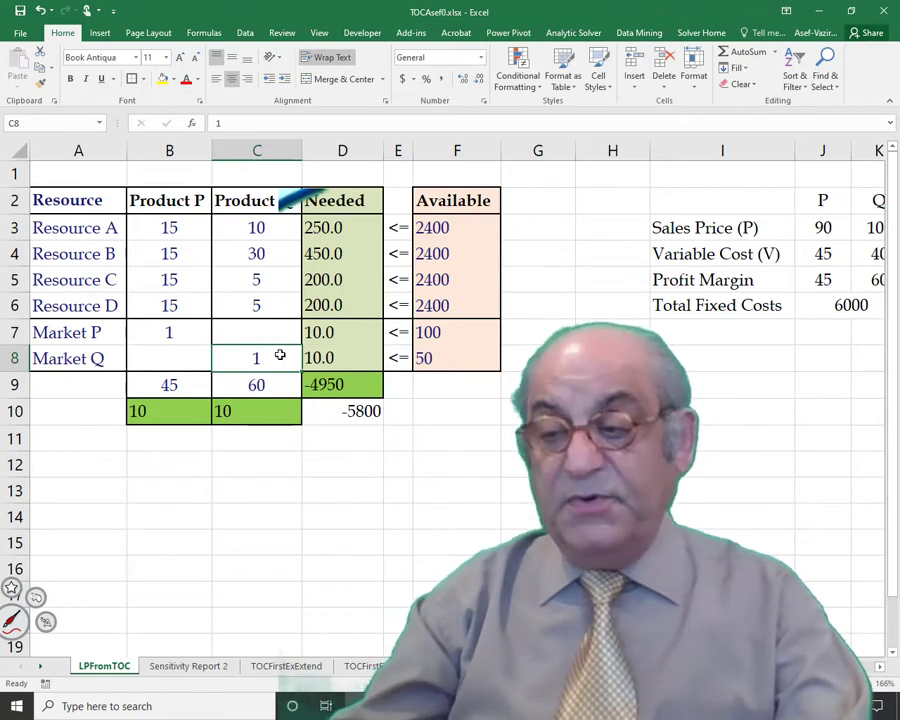
{"action": "key", "text": "Down"}
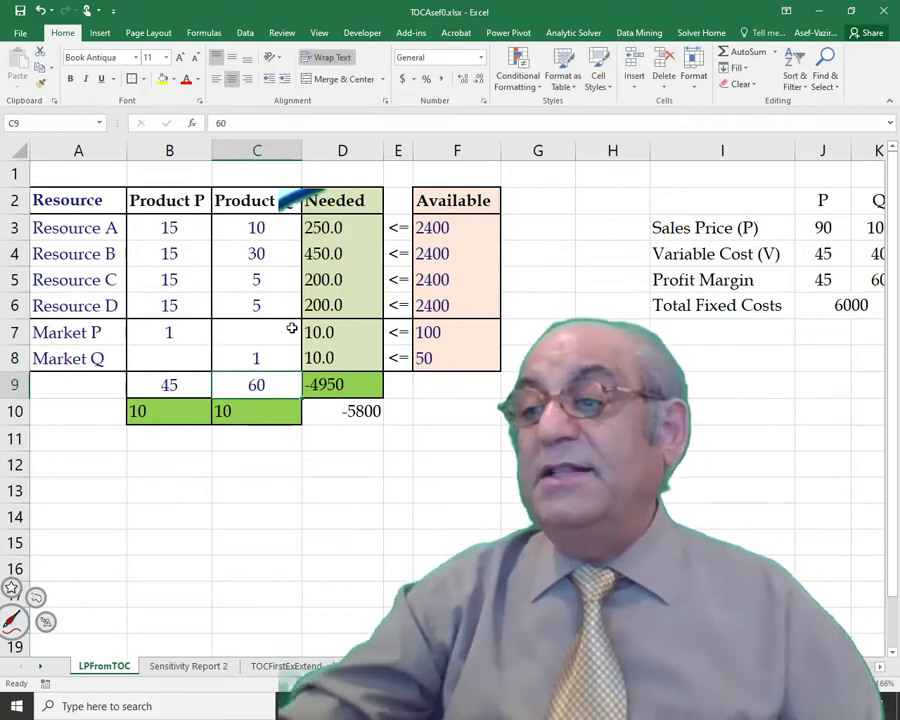
{"action": "left_click", "coordinate": [370, 304]}
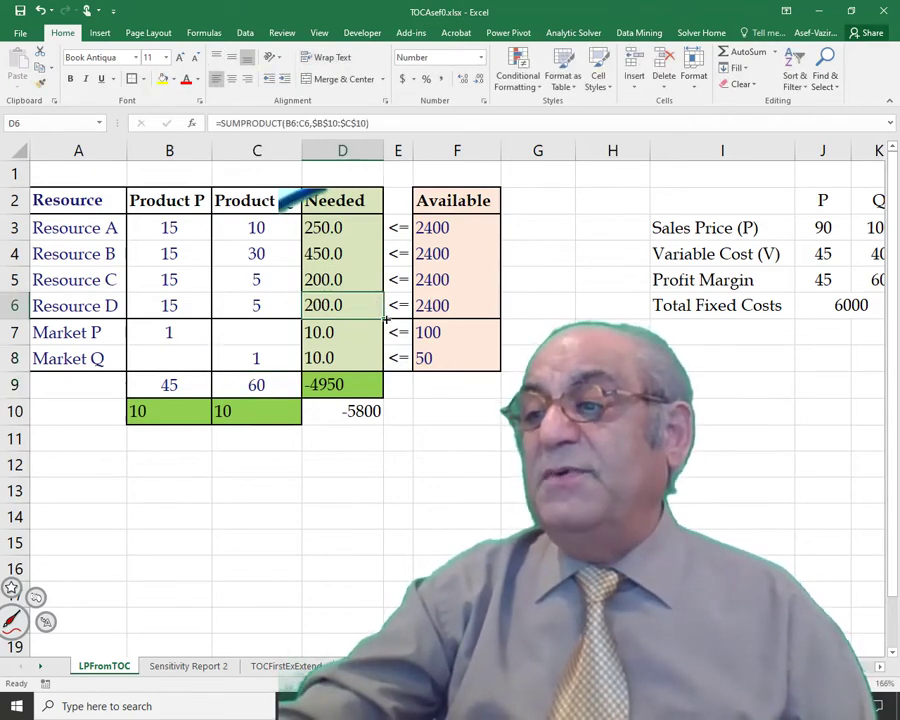
{"action": "left_click_drag", "start_coordinate": [386, 318], "coordinate": [388, 360]}
Examine the SUMPRODUCT formulas in D7 and D8, the ranges they multiply, and the market limits in F7 and F8
{"action": "double_click", "coordinate": [340, 332]}
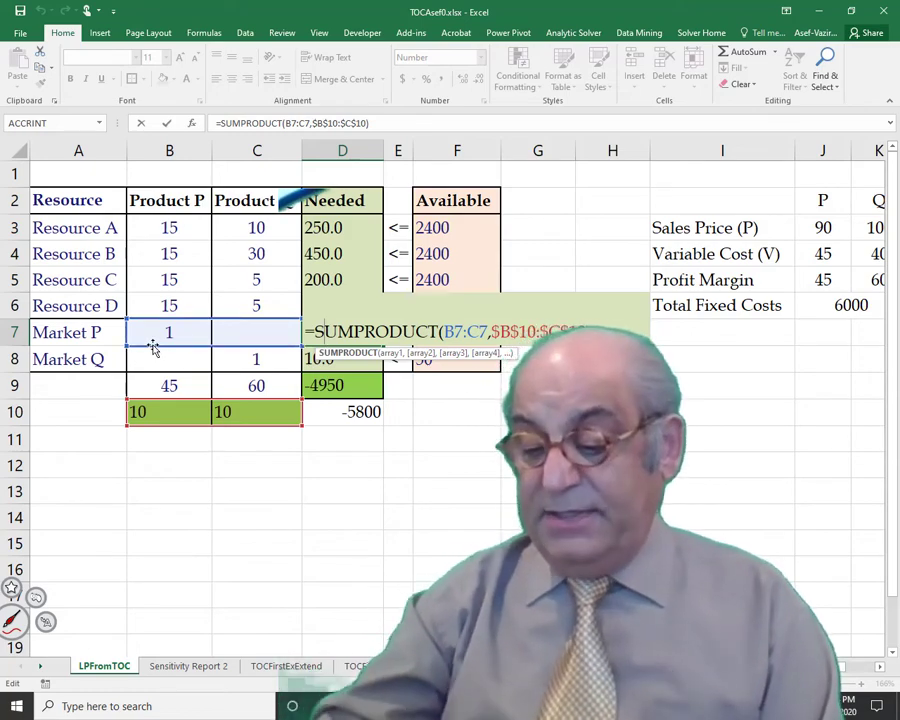
{"action": "key", "text": "Return"}
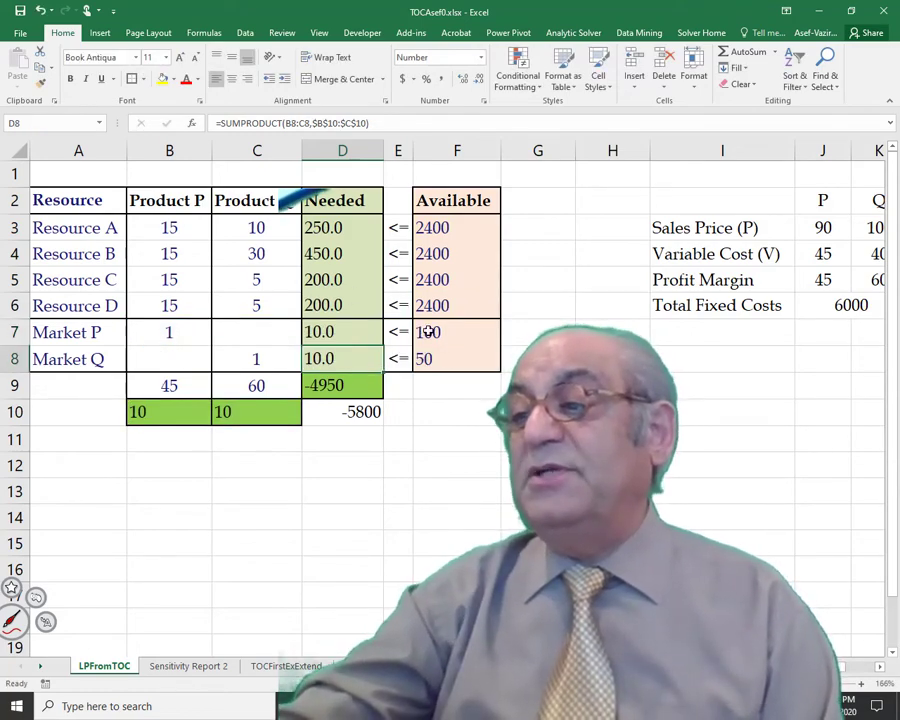
{"action": "left_click", "coordinate": [428, 332]}
{"action": "left_click", "coordinate": [348, 360]}
{"action": "double_click", "coordinate": [348, 358]}
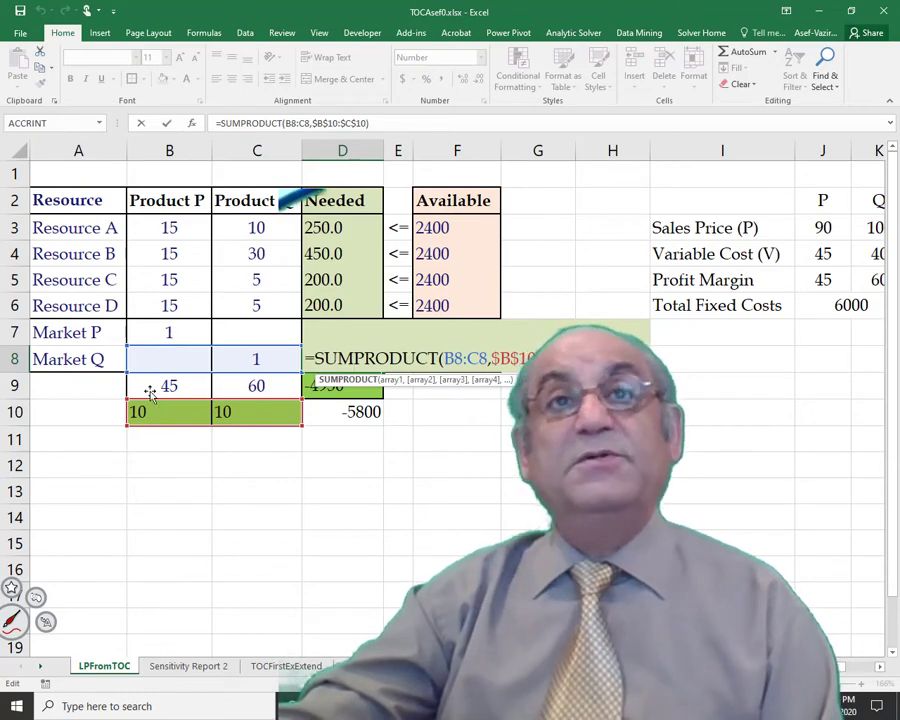
{"action": "left_click", "coordinate": [255, 357]}
{"action": "type", "text": "100"}
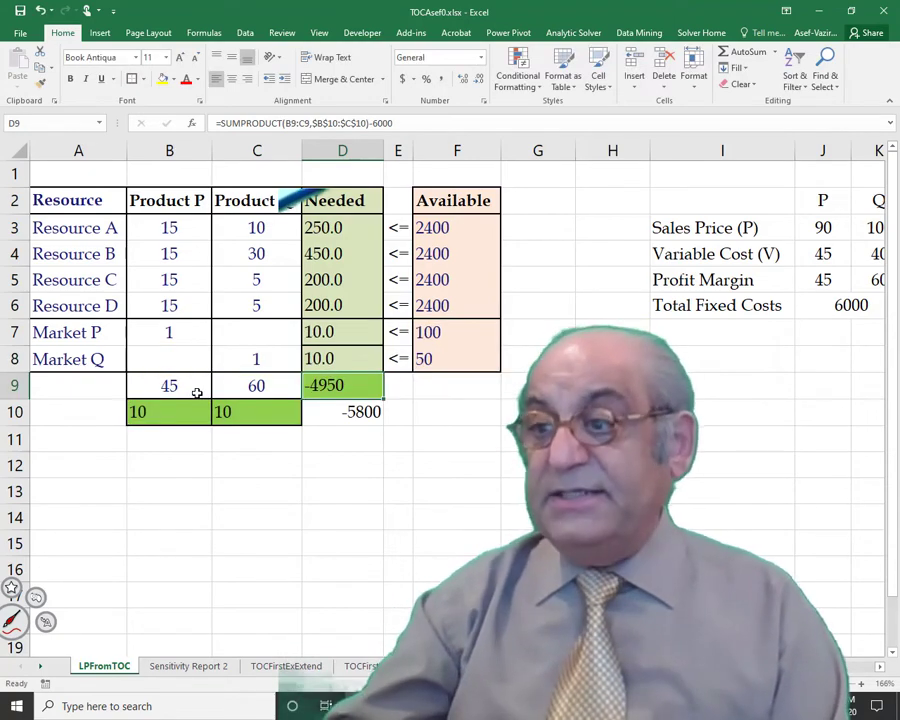
{"action": "left_click", "coordinate": [422, 357]}
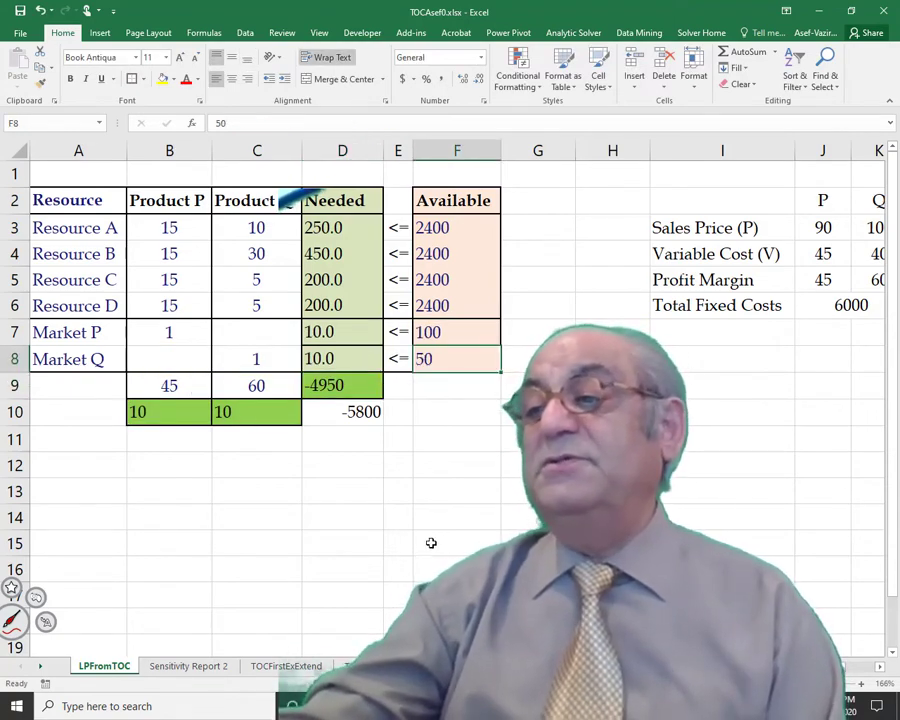
Copy the SUMPRODUCT formula from D8 down to D9 and check that it multiplies the profit margins by the quantities
{"action": "left_click", "coordinate": [362, 360]}
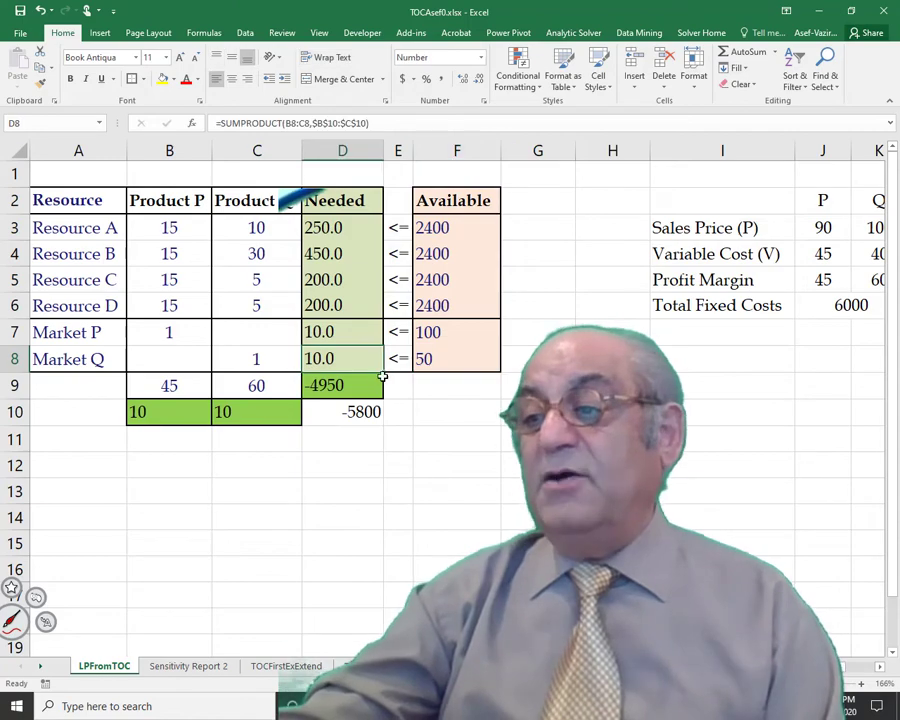
{"action": "left_click_drag", "start_coordinate": [382, 371], "coordinate": [390, 388]}
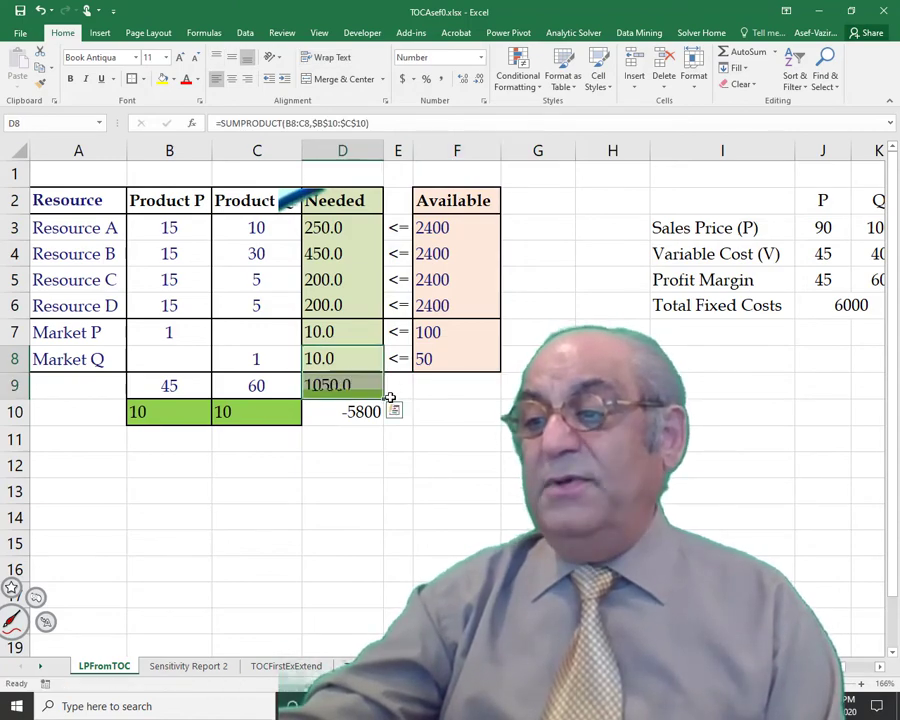
{"action": "left_click", "coordinate": [328, 384]}
{"action": "double_click", "coordinate": [337, 386]}
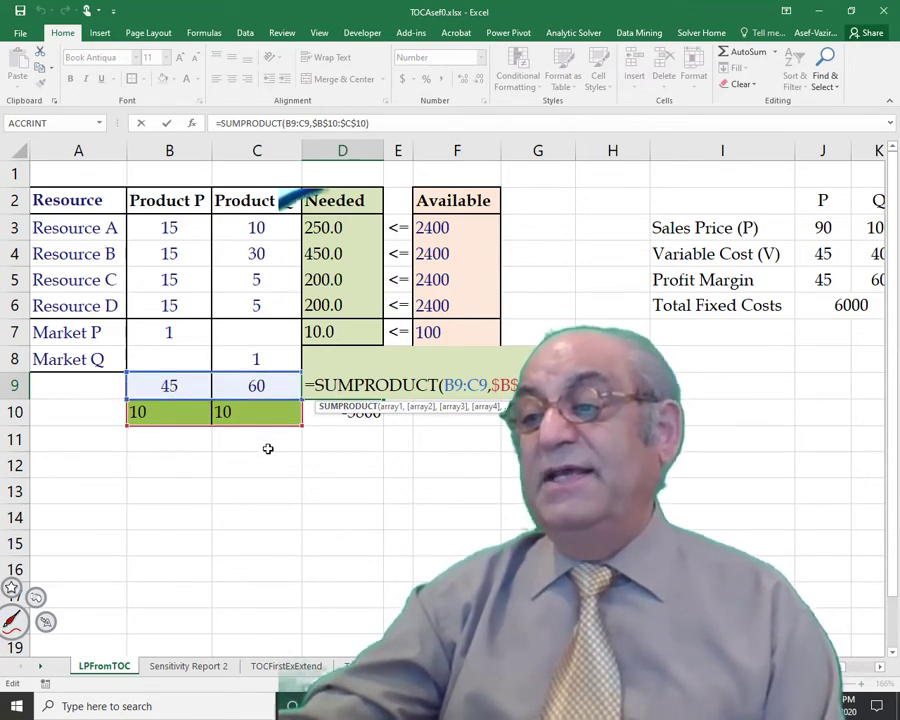
{"action": "key", "text": "Return"}
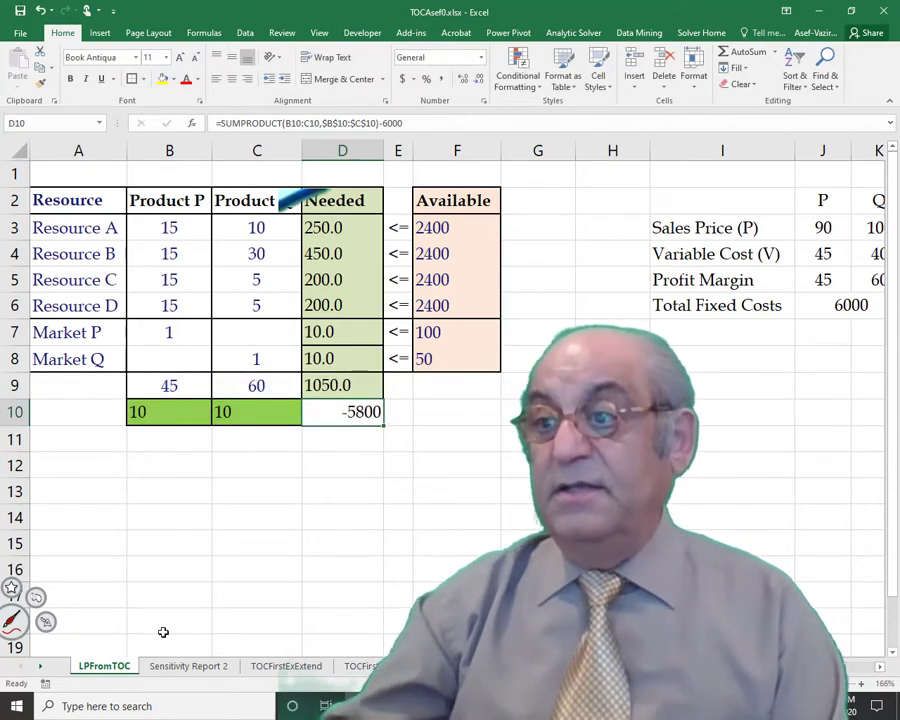
Set the trial quantity of Product Q in C10 to 20
{"action": "left_click", "coordinate": [238, 410]}
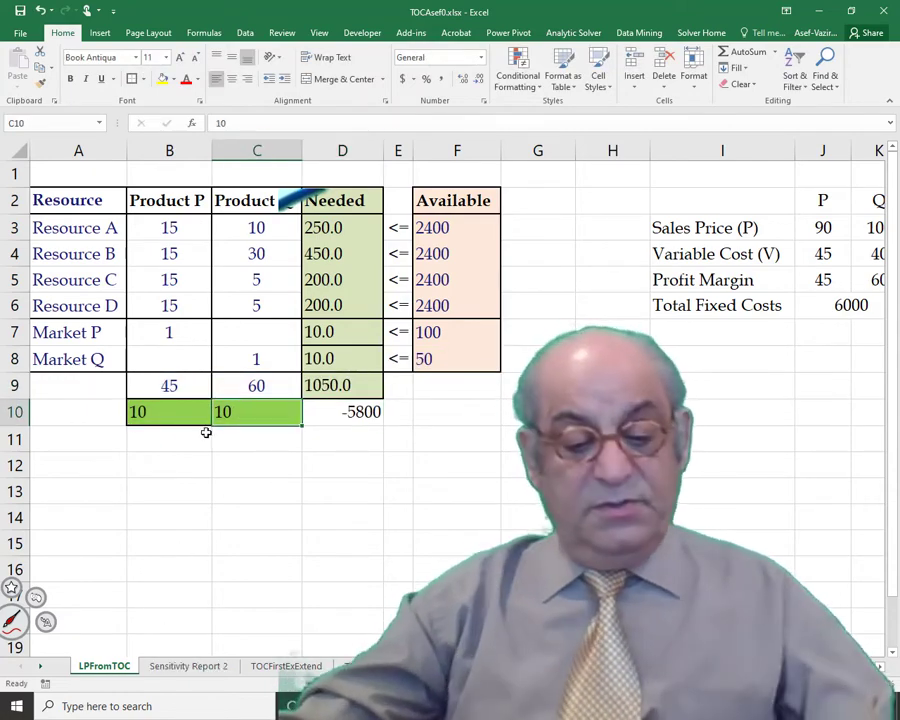
{"action": "type", "text": "20"}
{"action": "key", "text": "Return"}
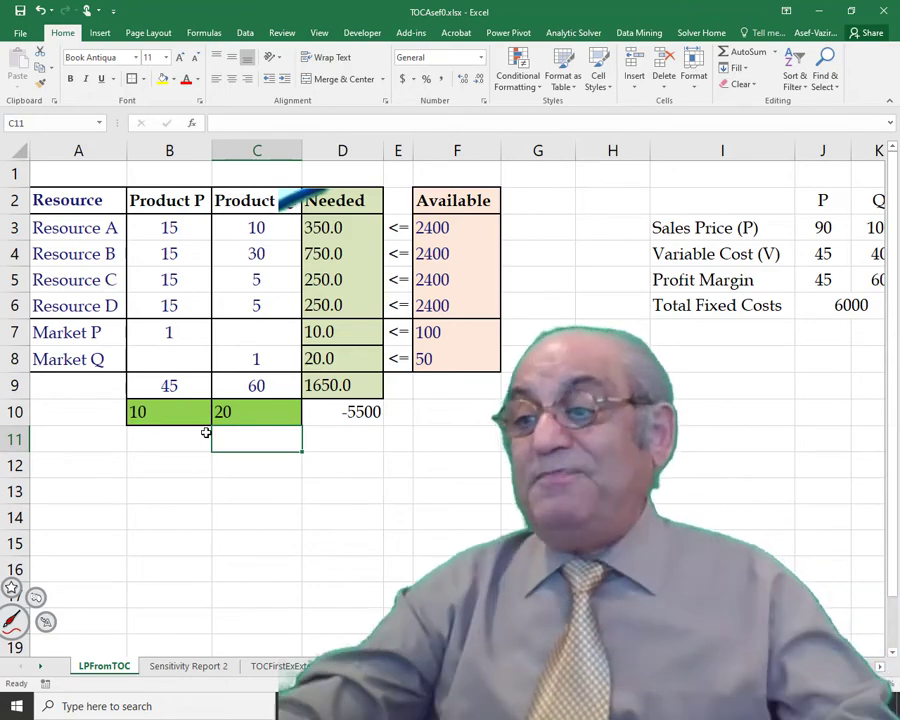
Subtract the fixed costs of 6000 in the D9 profit formula, making it =SUMPRODUCT(B9:C9,$B$10:$C$10)-6000
{"action": "left_click", "coordinate": [340, 384]}
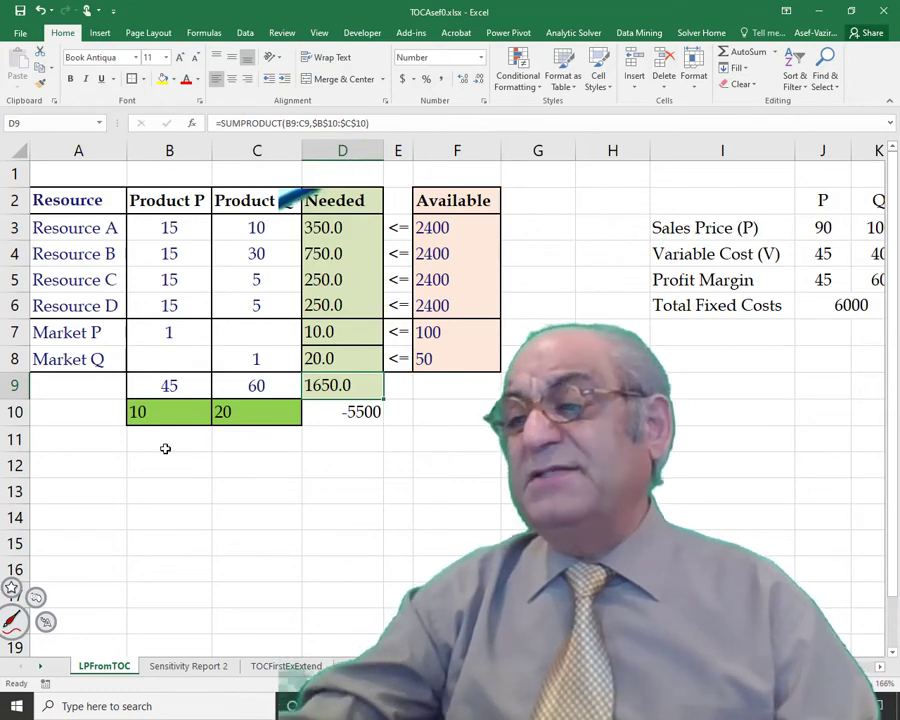
{"action": "double_click", "coordinate": [338, 394]}
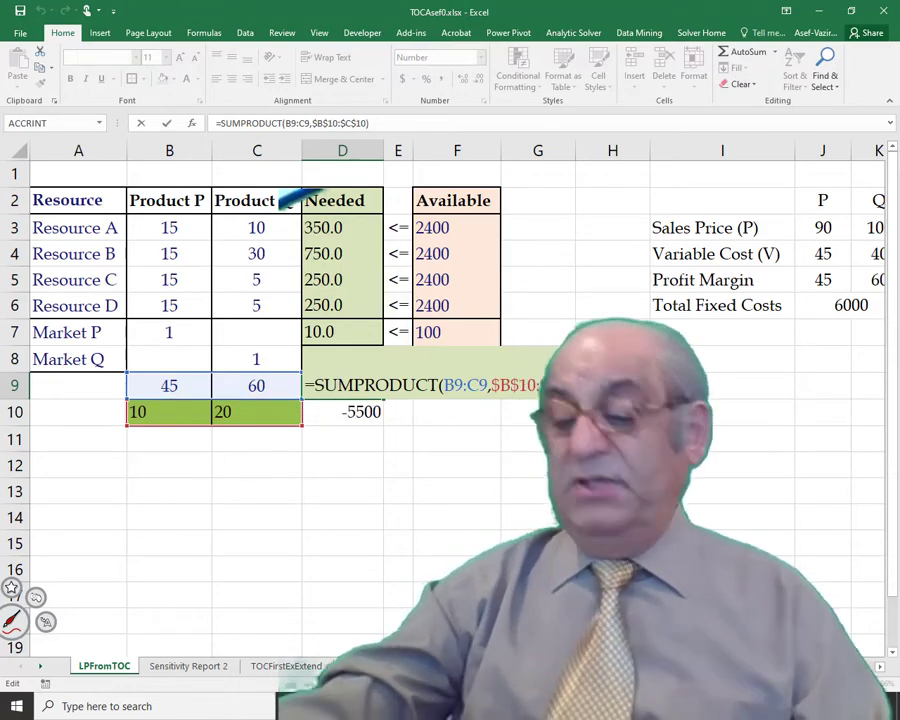
{"action": "type", "text": "-"}
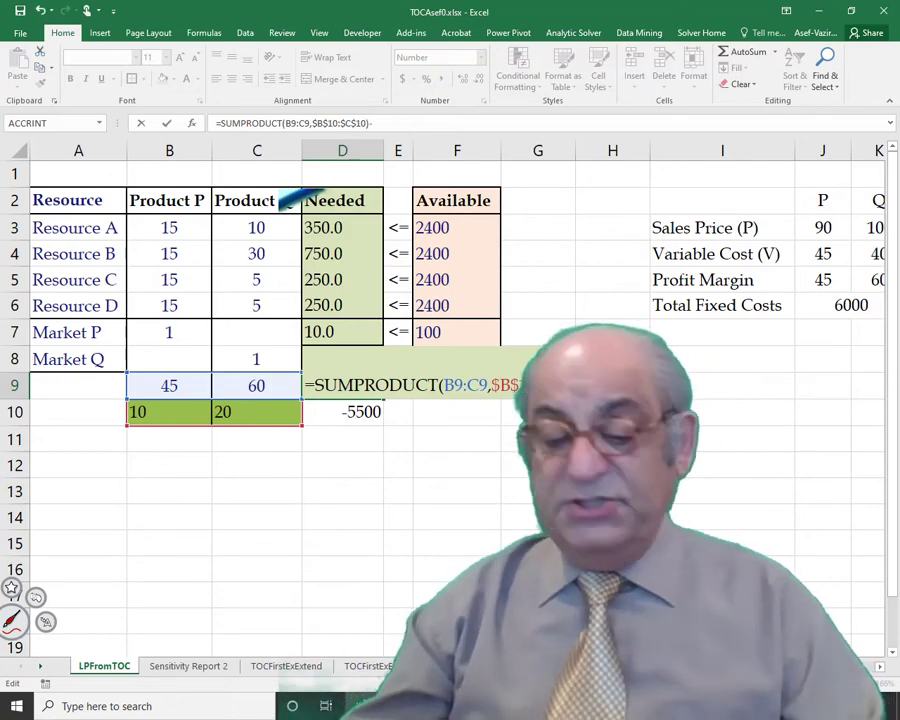
{"action": "type", "text": "6000"}
{"action": "key", "text": "Return"}
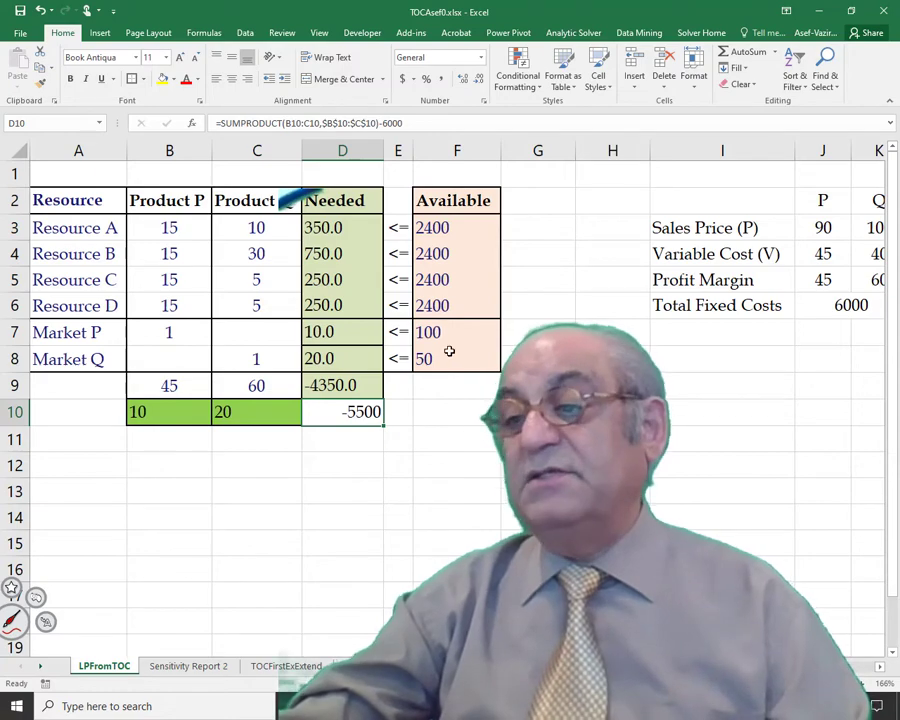
Fill the profit cell D9 and the quantity cells B10:C10 with the standard green color
{"action": "left_click", "coordinate": [346, 386]}
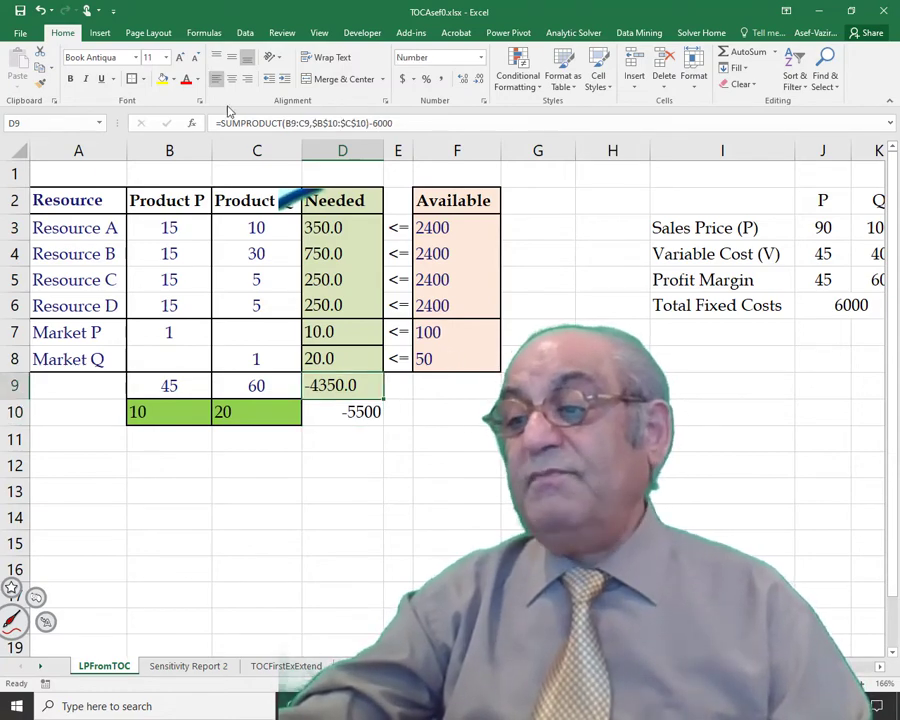
{"action": "left_click", "coordinate": [174, 79]}
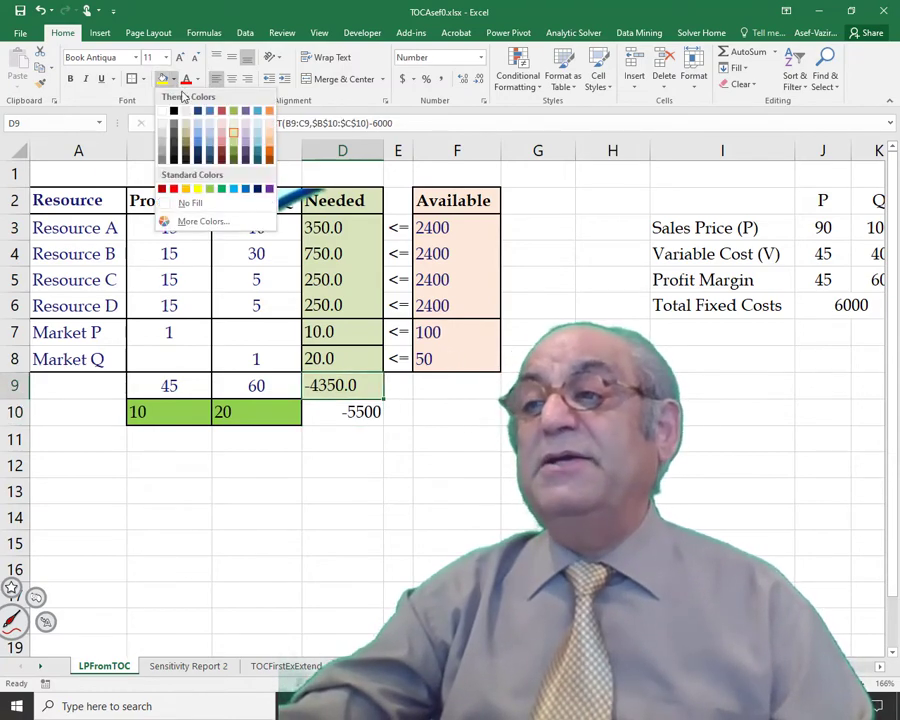
{"action": "left_click", "coordinate": [222, 191]}
{"action": "left_click_drag", "start_coordinate": [157, 407], "coordinate": [237, 411]}
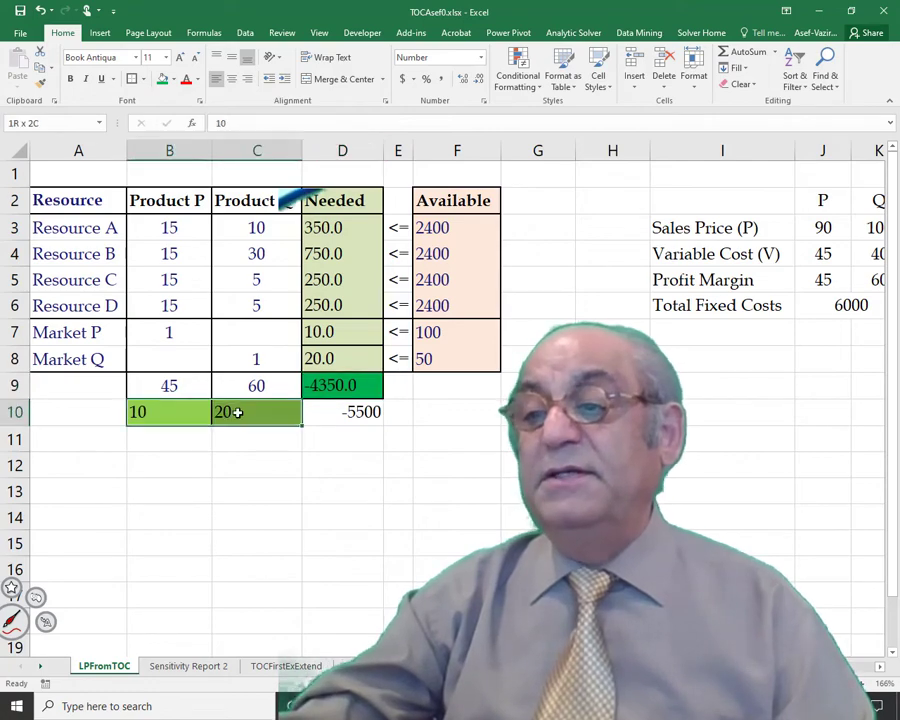
{"action": "left_click", "coordinate": [162, 79]}
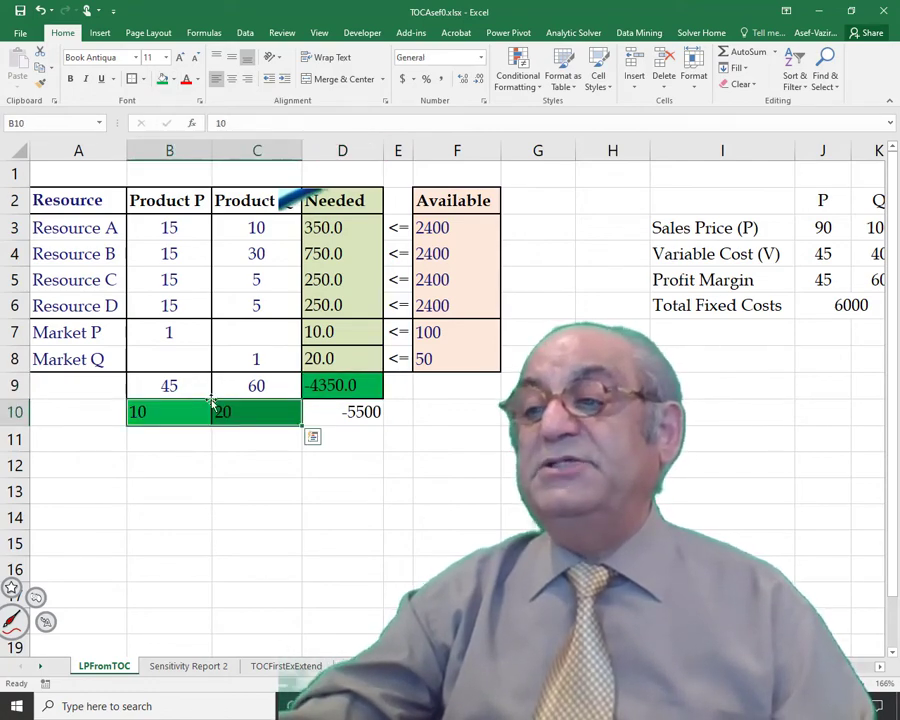
Replace the borders of the market cells D7:D8 in the Needed column with outside borders only
{"action": "left_click_drag", "start_coordinate": [337, 227], "coordinate": [337, 305]}
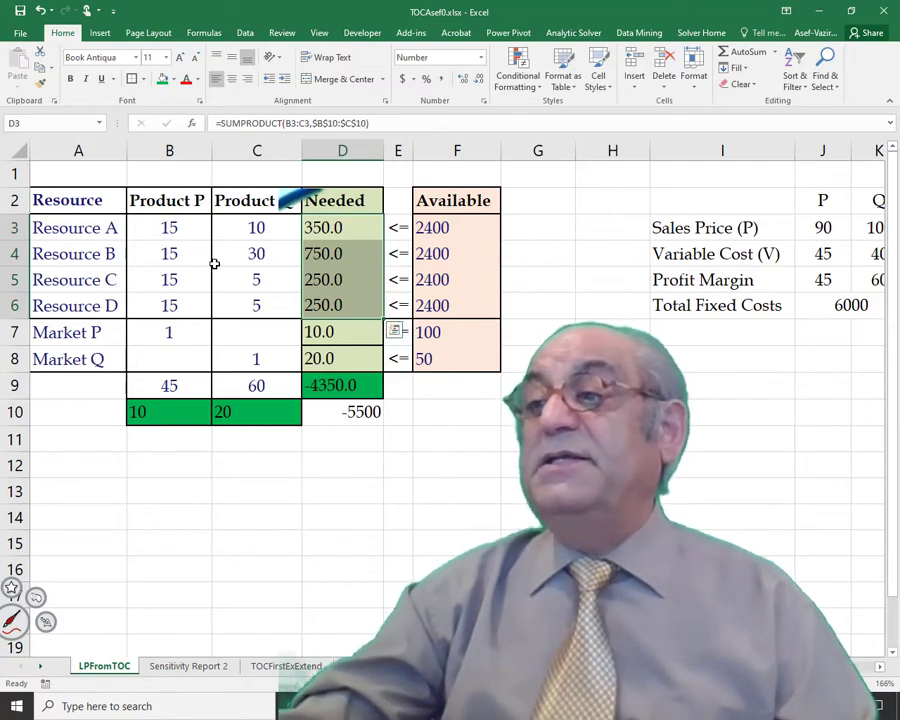
{"action": "left_click_drag", "start_coordinate": [313, 331], "coordinate": [340, 355]}
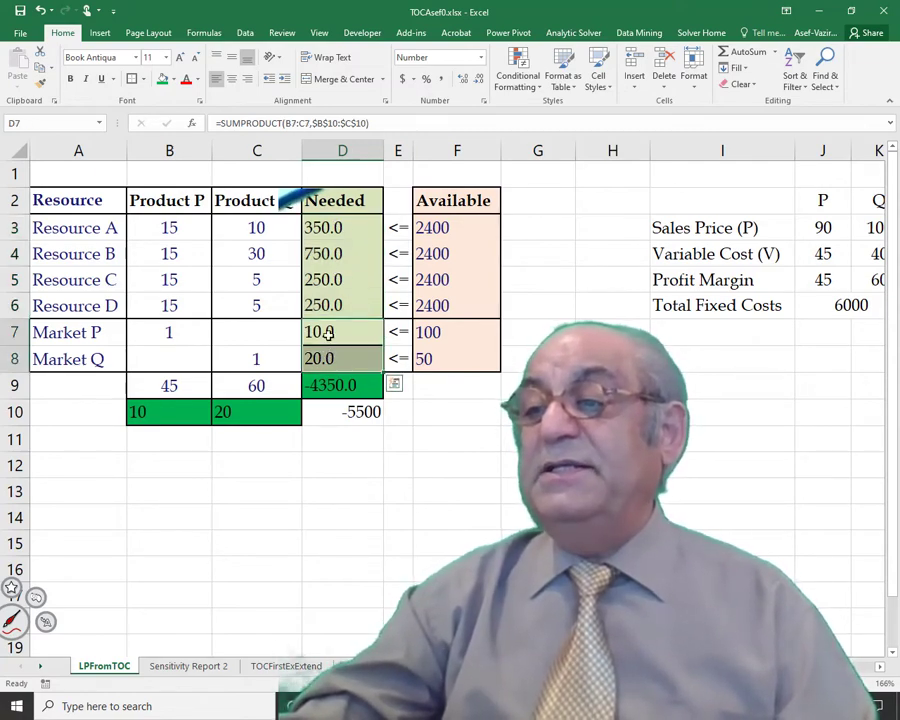
{"action": "left_click", "coordinate": [143, 79]}
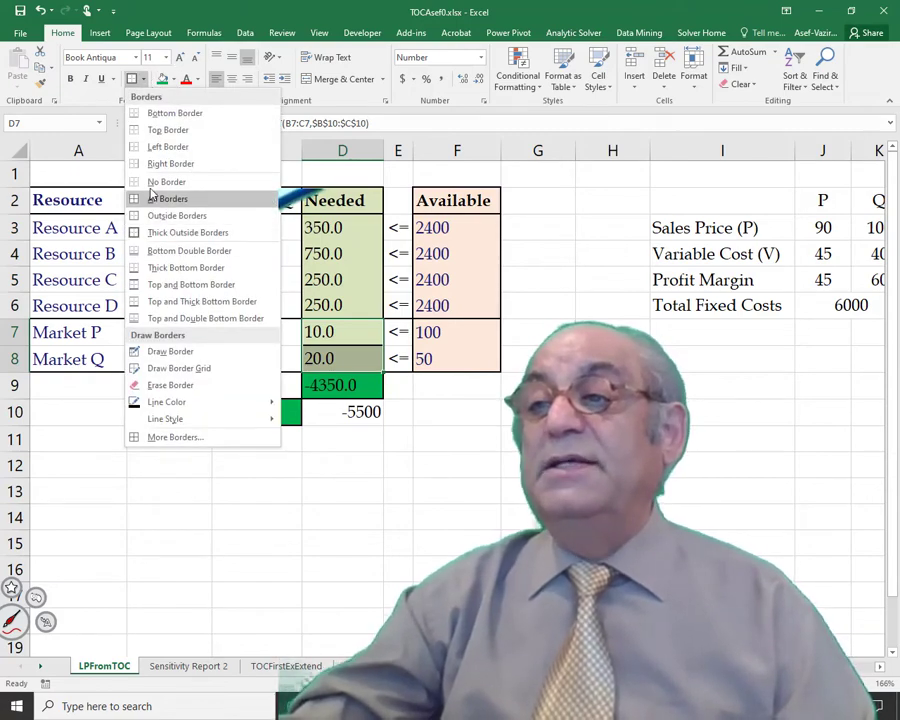
{"action": "left_click", "coordinate": [165, 198]}
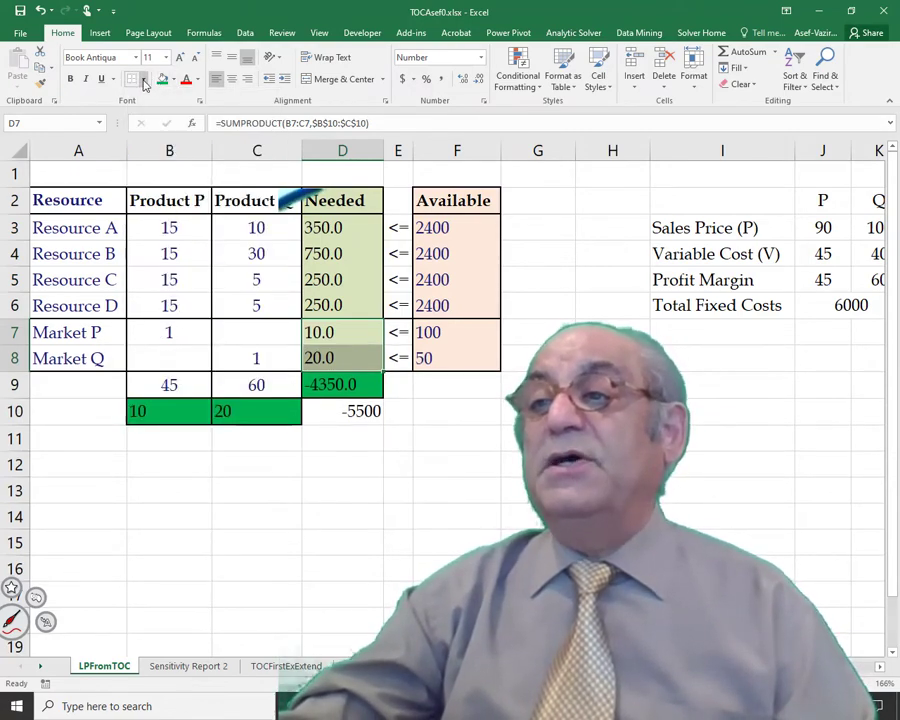
{"action": "left_click", "coordinate": [145, 80]}
{"action": "left_click", "coordinate": [165, 213]}
{"action": "left_click", "coordinate": [241, 530]}
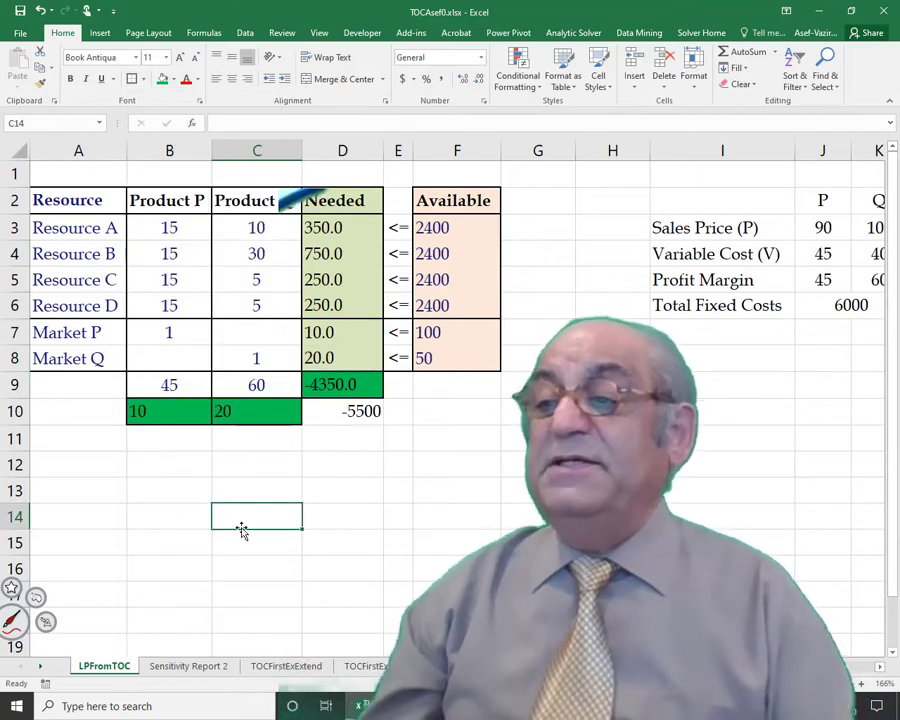
Center the contents of B7:C10, covering the market coefficients, profit margins and trial quantities
{"action": "left_click_drag", "start_coordinate": [165, 335], "coordinate": [241, 403]}
{"action": "left_click", "coordinate": [231, 79]}
{"action": "left_click", "coordinate": [231, 79]}
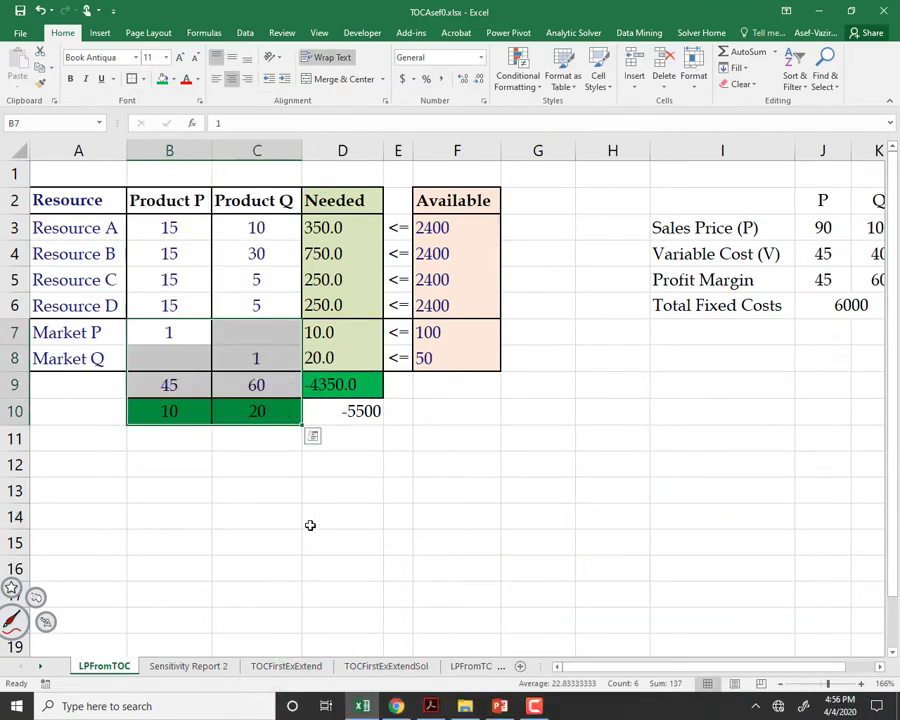
{"action": "left_click", "coordinate": [312, 522]}
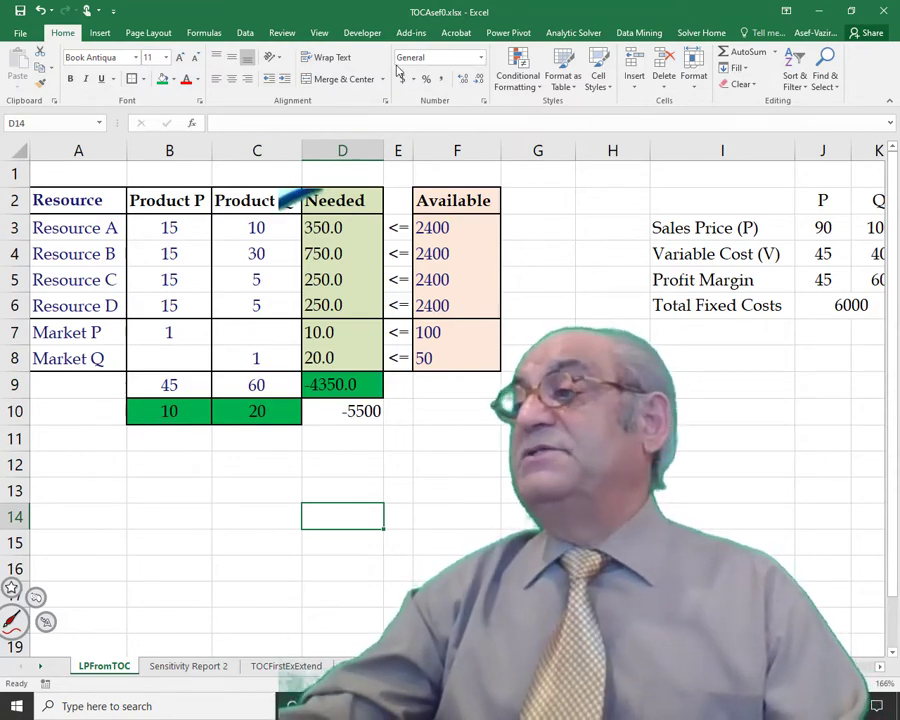
Check in the Excel add-ins list that the Solver Add-in is enabled
{"action": "left_click", "coordinate": [242, 34]}
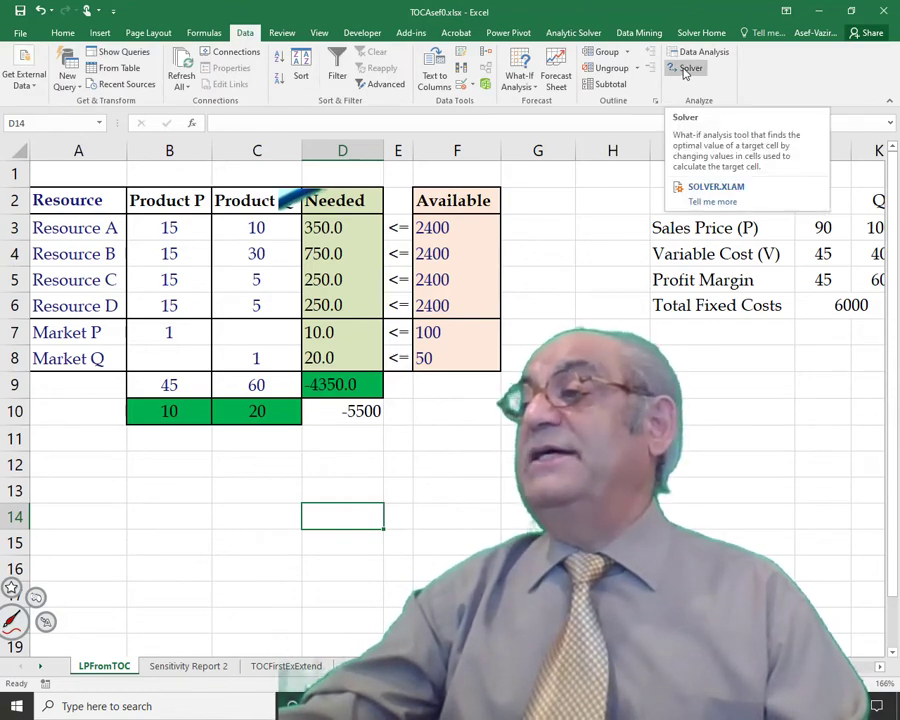
{"action": "left_click", "coordinate": [20, 33]}
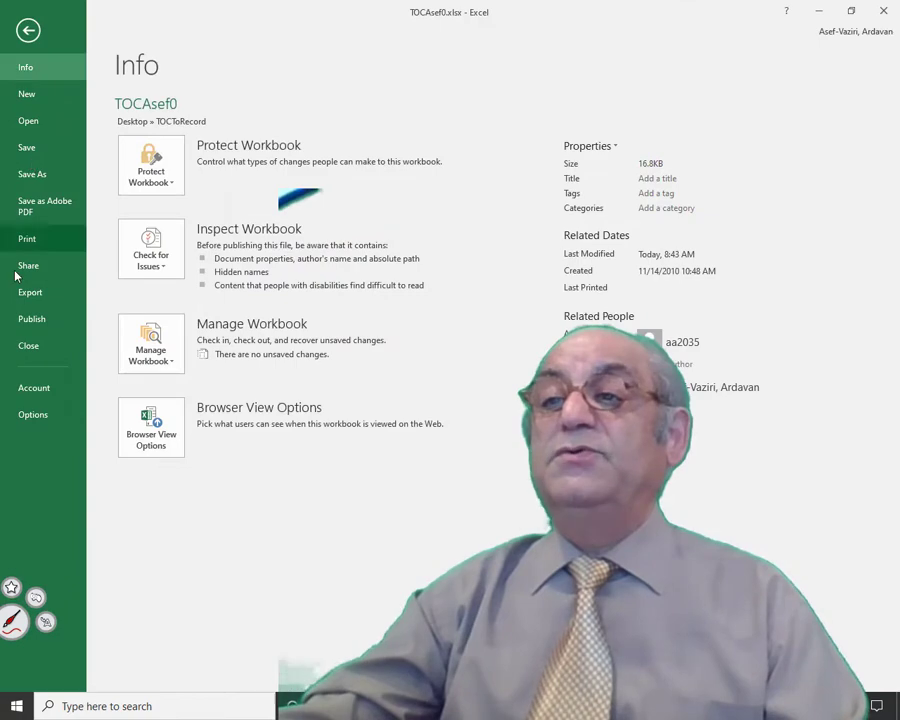
{"action": "left_click", "coordinate": [22, 414]}
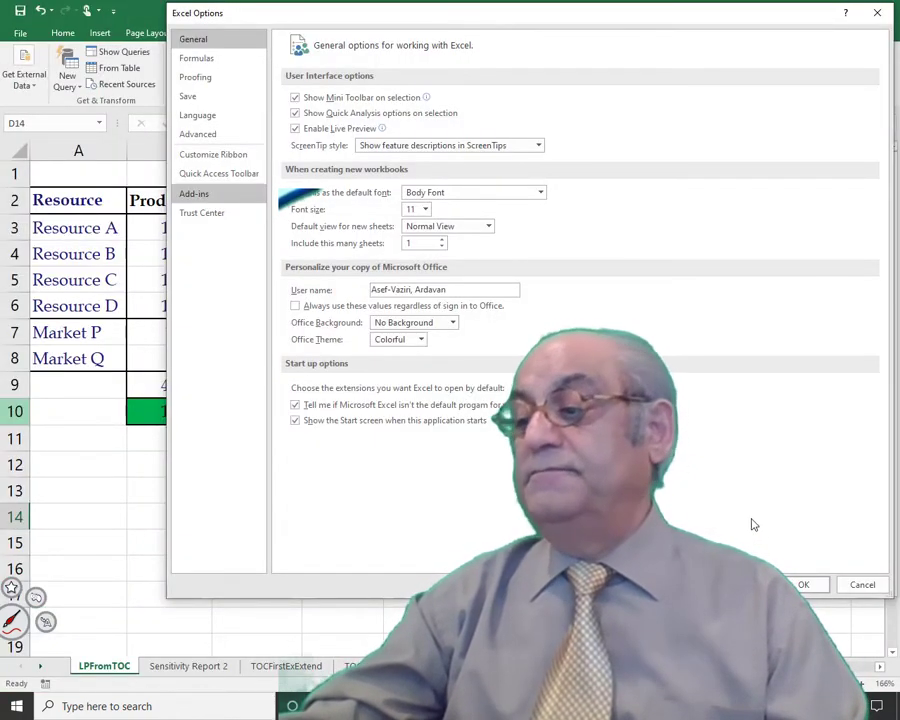
{"action": "left_click", "coordinate": [194, 193]}
{"action": "left_click", "coordinate": [456, 548]}
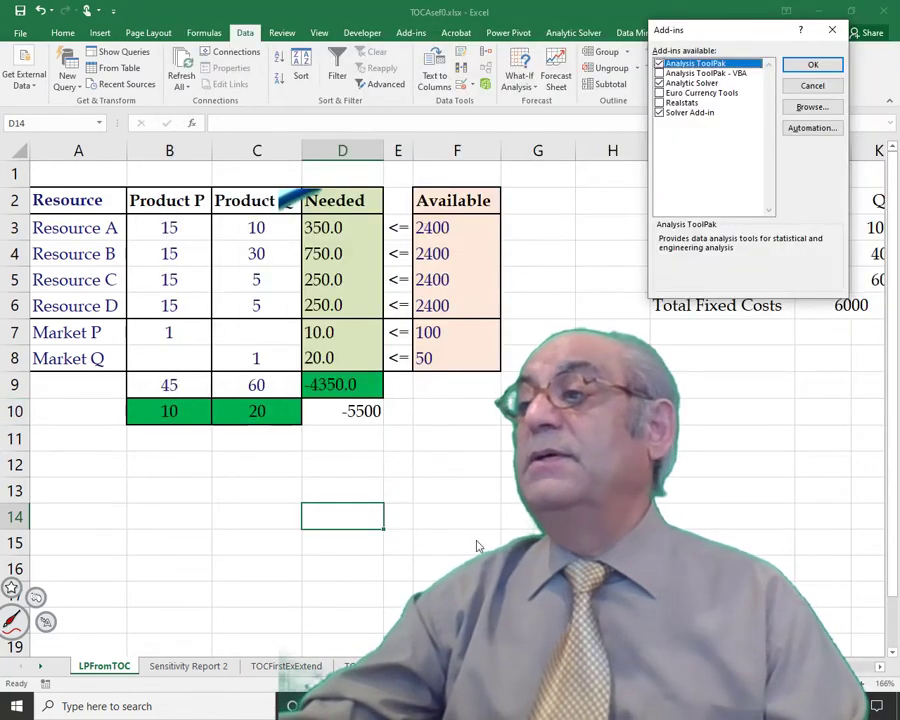
{"action": "left_click", "coordinate": [660, 114]}
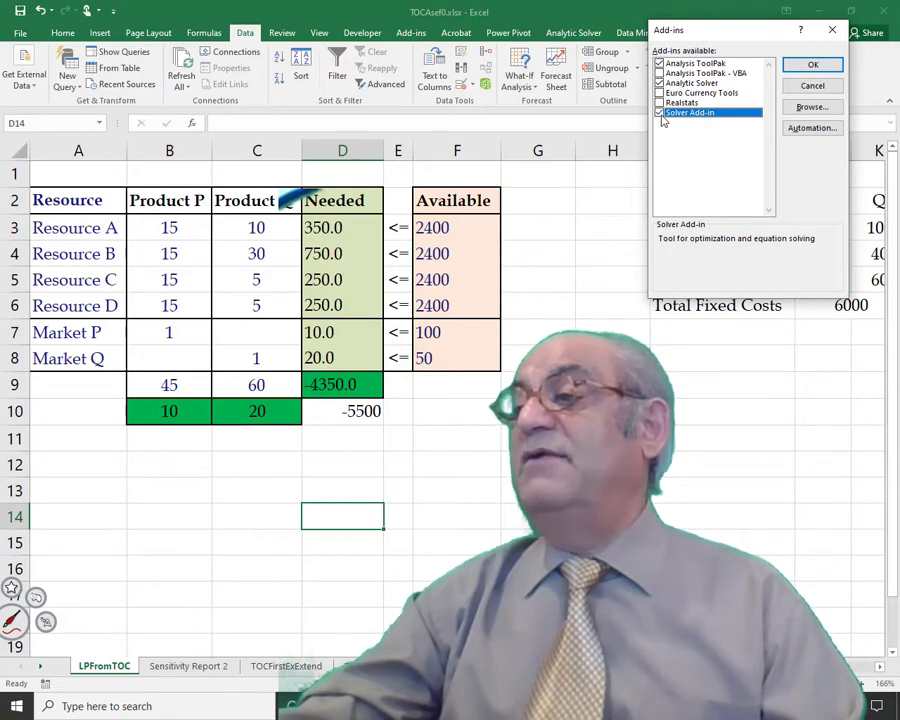
{"action": "left_click", "coordinate": [813, 64]}
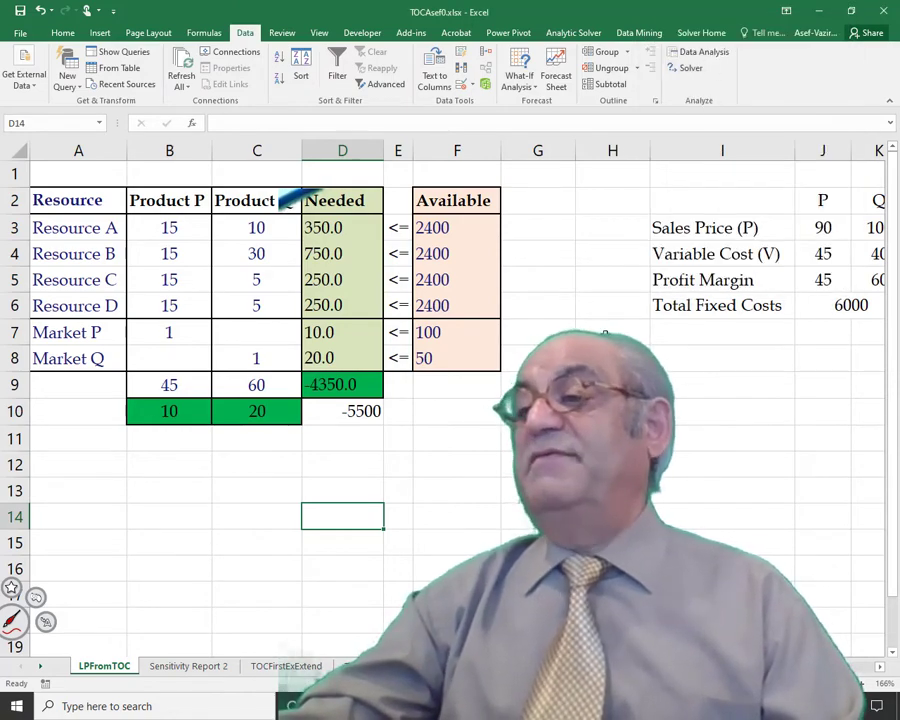
Open Solver and set the objective to maximize the profit cell D9
{"action": "left_click", "coordinate": [686, 68]}
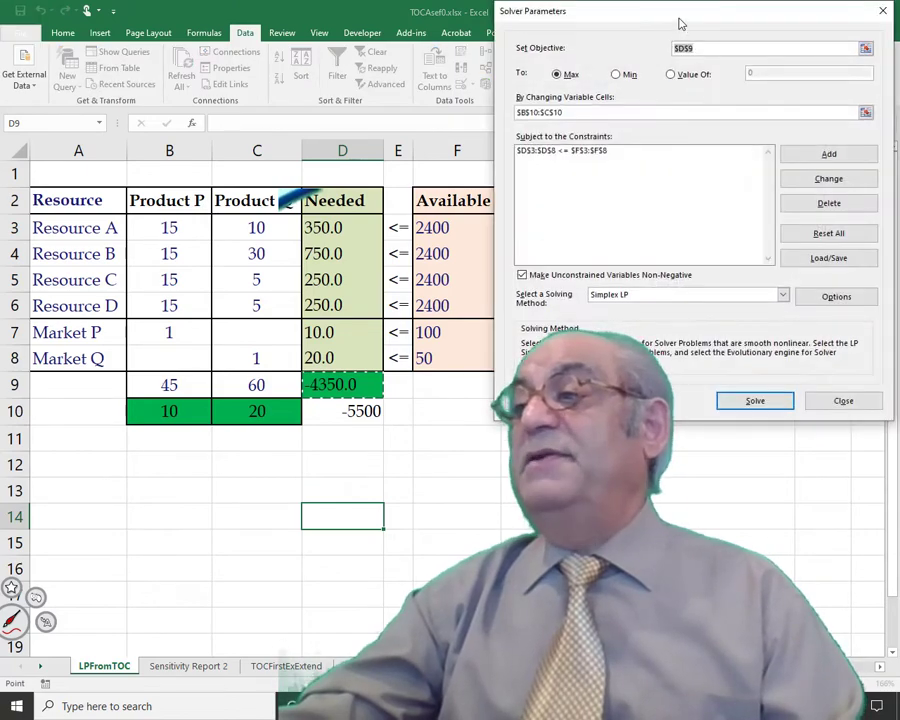
{"action": "left_click_drag", "start_coordinate": [679, 22], "coordinate": [699, 227]}
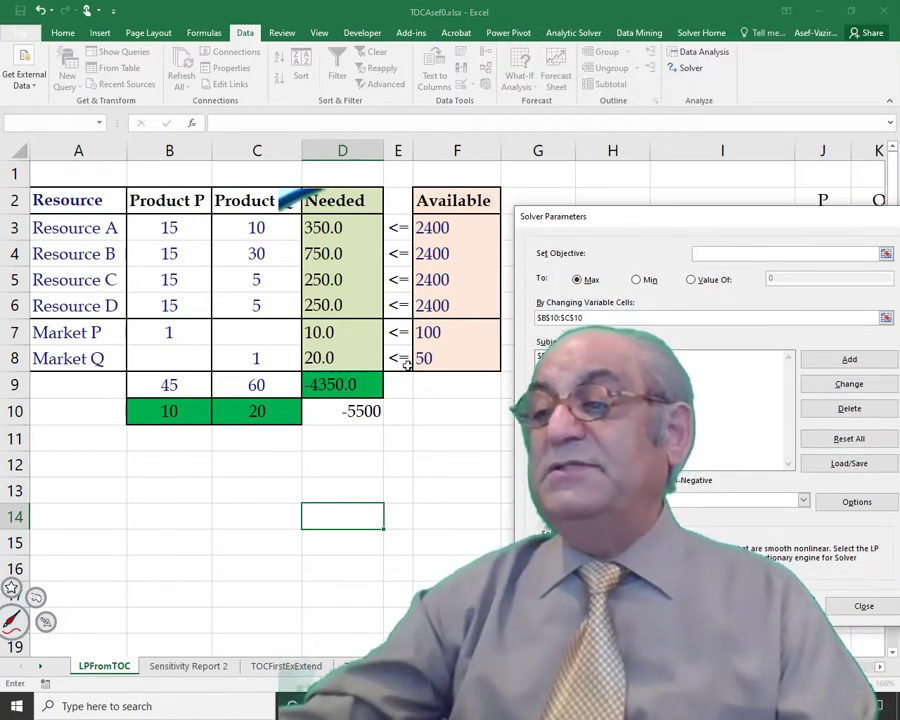
{"action": "left_click", "coordinate": [354, 382]}
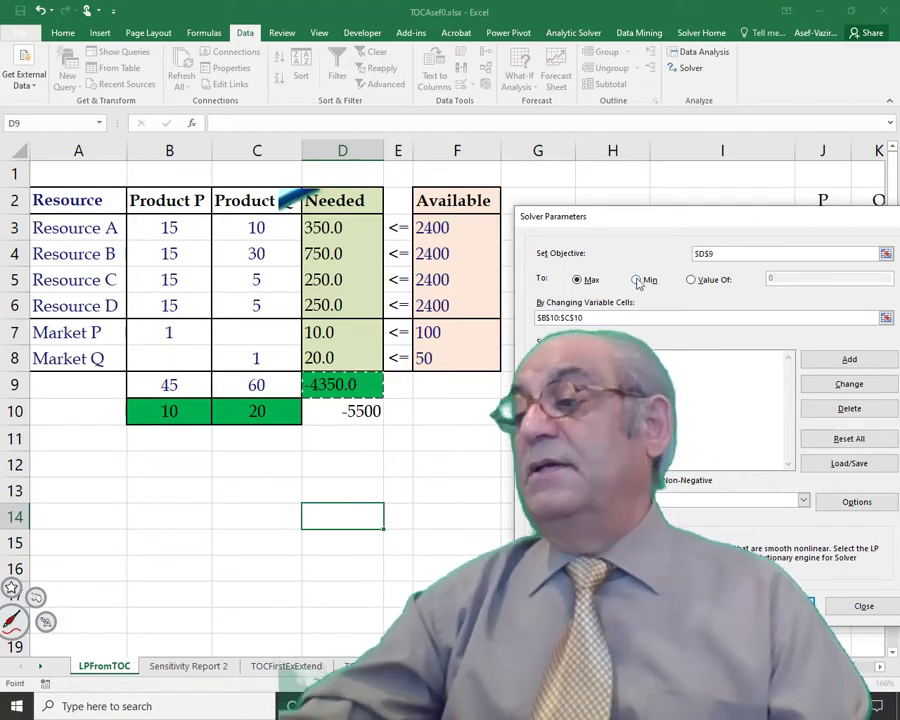
{"action": "left_click", "coordinate": [691, 280]}
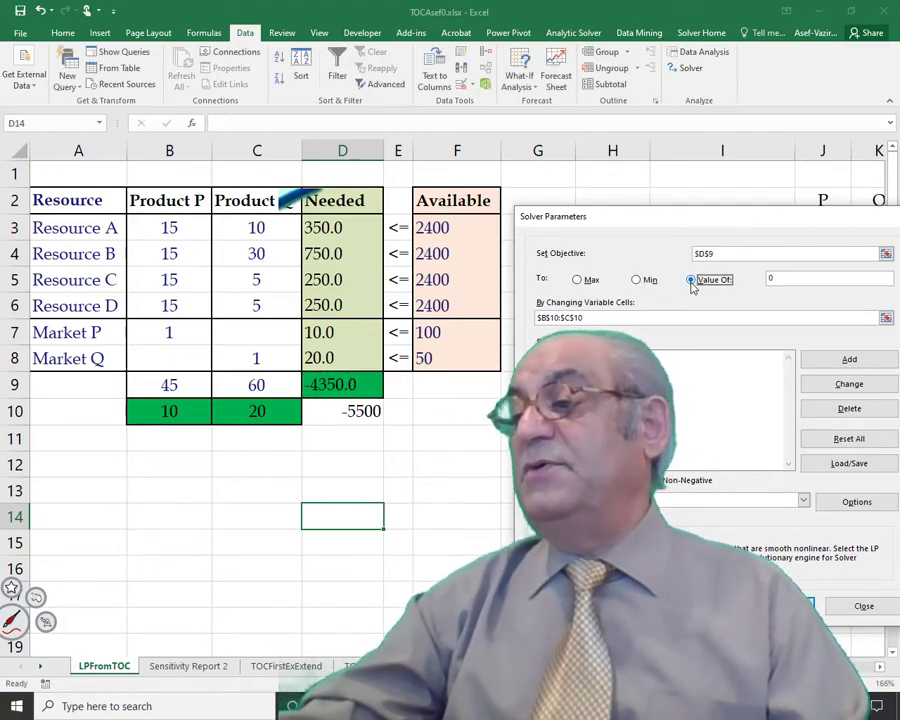
{"action": "left_click", "coordinate": [637, 280]}
{"action": "left_click", "coordinate": [578, 282]}
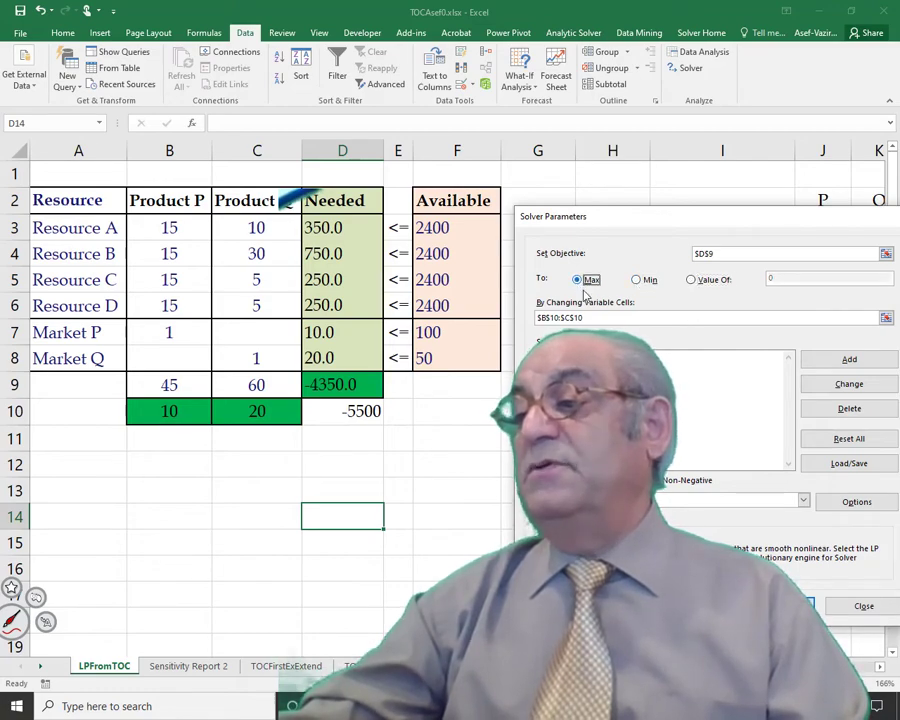
{"action": "left_click", "coordinate": [640, 281]}
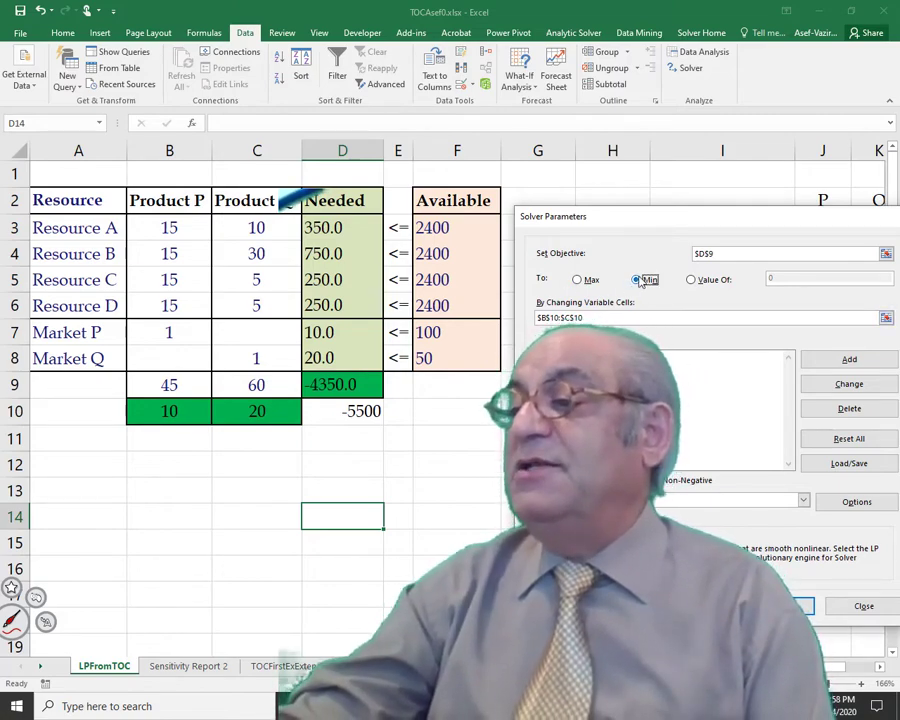
{"action": "left_click", "coordinate": [580, 280]}
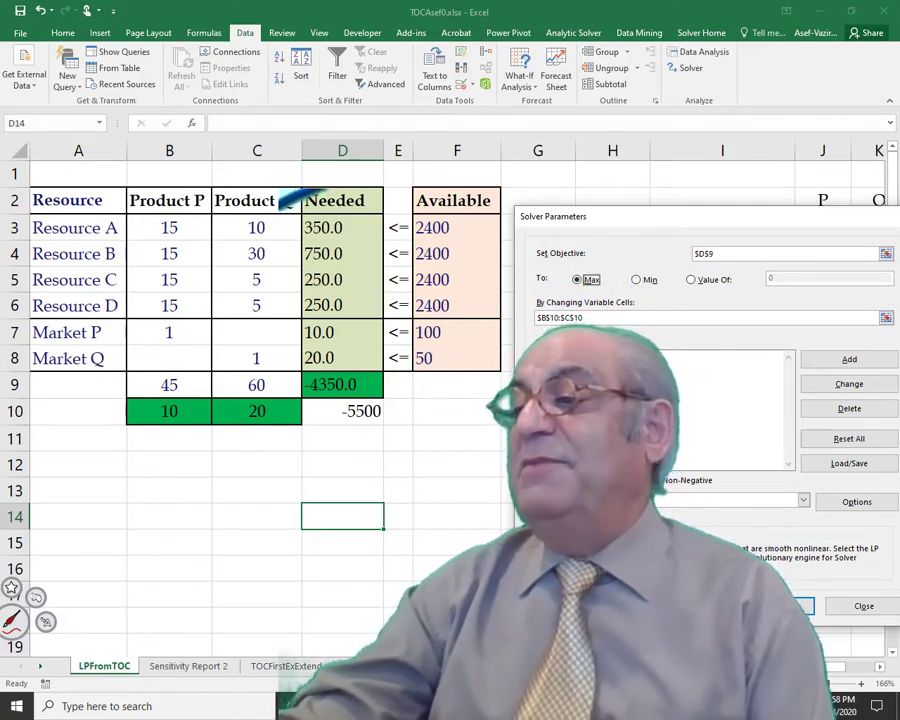
Clear Solver's changing variable cells and set them to the quantity cells $B$10:$C$10
{"action": "left_click", "coordinate": [605, 317]}
{"action": "key", "text": "BackSpace"}
{"action": "key", "text": "BackSpace"}
{"action": "key", "text": "BackSpace"}
{"action": "key", "text": "BackSpace"}
{"action": "key", "text": "BackSpace"}
{"action": "key", "text": "BackSpace"}
{"action": "key", "text": "BackSpace"}
{"action": "key", "text": "BackSpace"}
{"action": "key", "text": "BackSpace"}
{"action": "key", "text": "BackSpace"}
{"action": "key", "text": "BackSpace"}
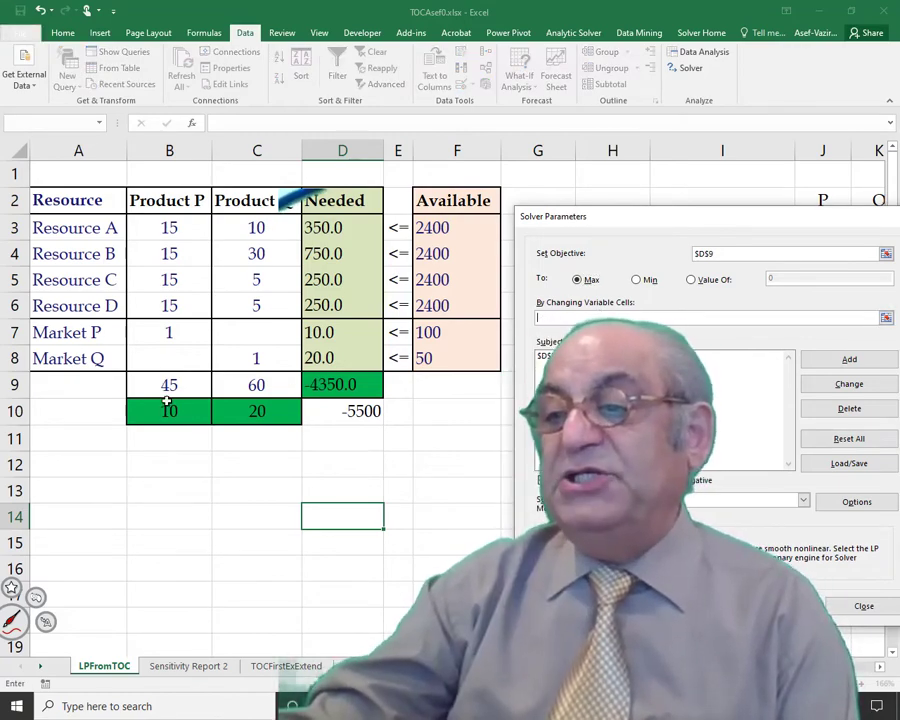
{"action": "left_click_drag", "start_coordinate": [165, 411], "coordinate": [256, 411]}
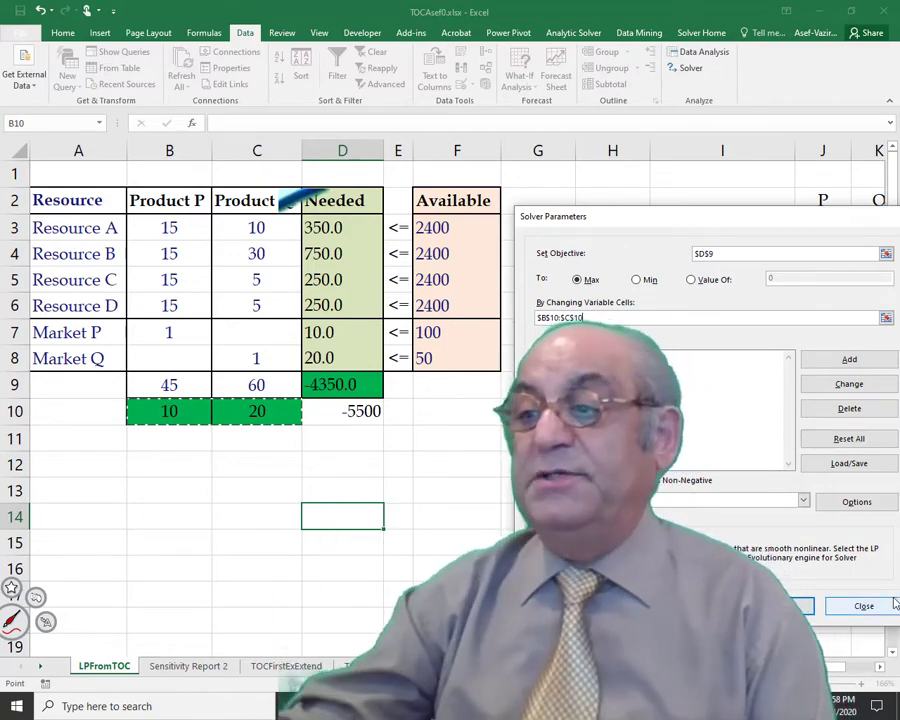
Add a Solver constraint requiring the needed amounts D3:D8 to be <= the available amounts $F$3:$F$8
{"action": "left_click", "coordinate": [690, 384]}
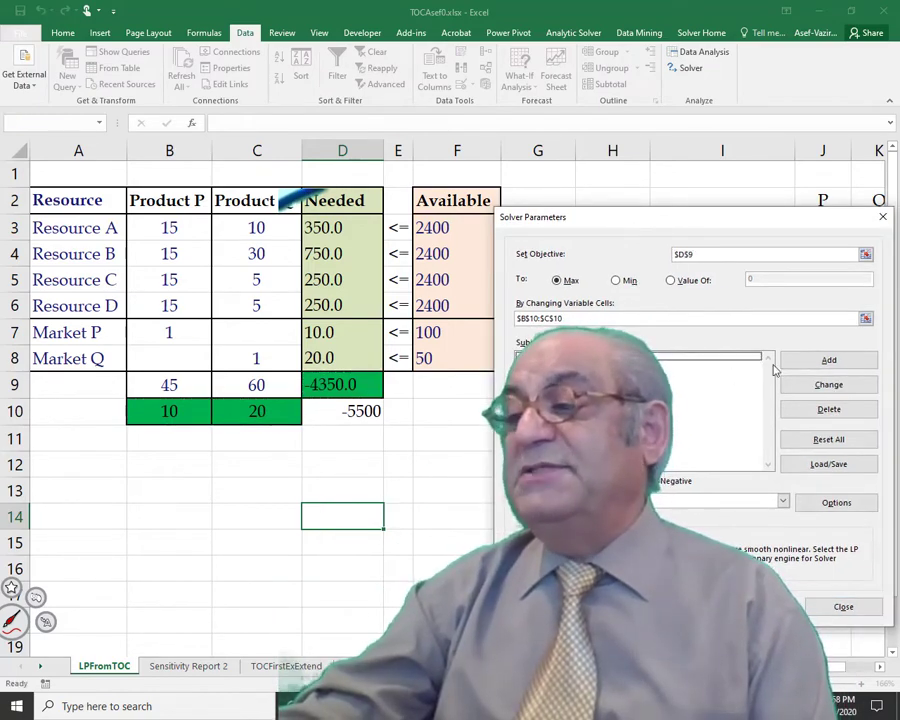
{"action": "left_click", "coordinate": [829, 360]}
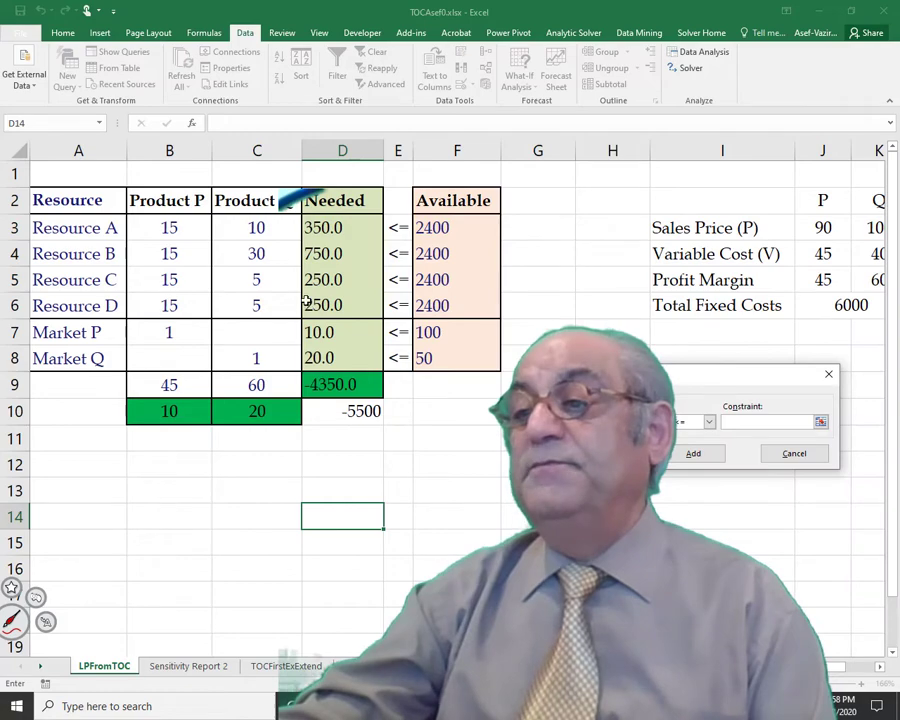
{"action": "left_click", "coordinate": [316, 231]}
{"action": "left_click_drag", "start_coordinate": [316, 234], "coordinate": [315, 356]}
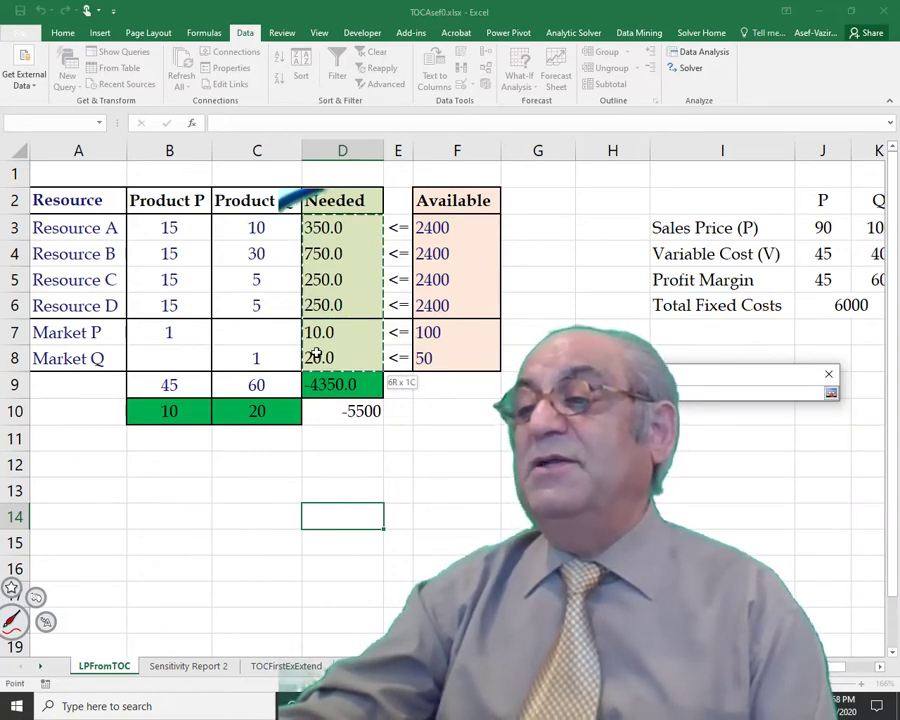
{"action": "left_click_drag", "start_coordinate": [315, 356], "coordinate": [316, 356]}
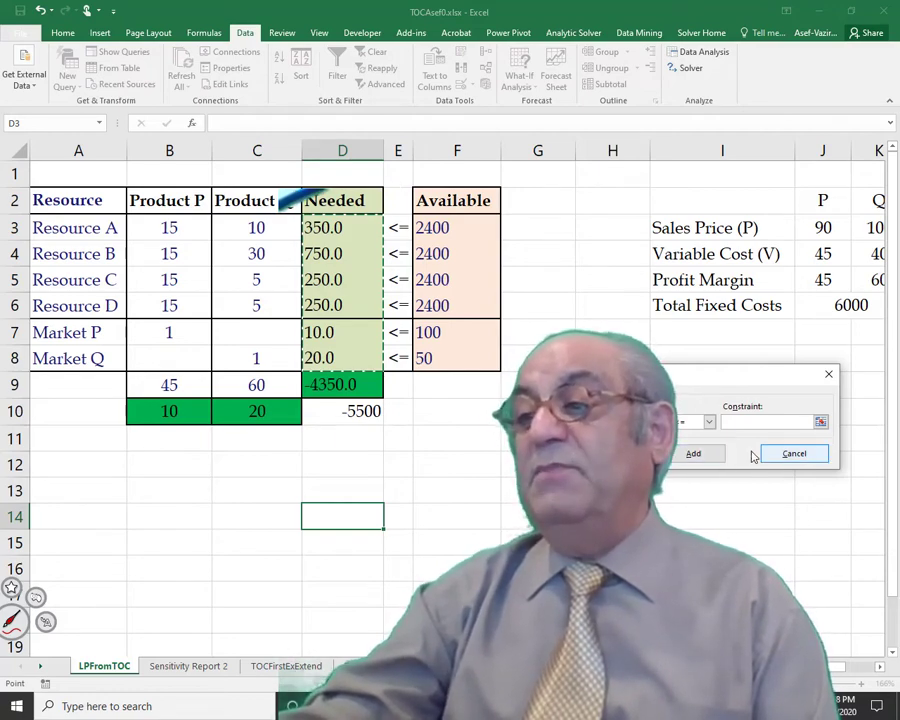
{"action": "left_click", "coordinate": [709, 423]}
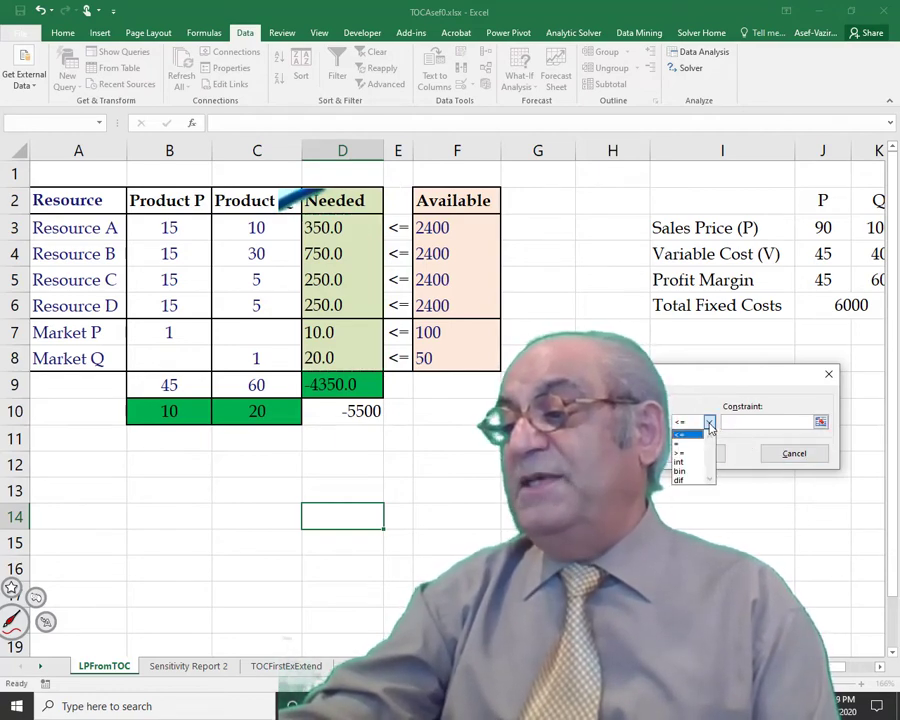
{"action": "left_click", "coordinate": [697, 454]}
{"action": "left_click", "coordinate": [709, 422]}
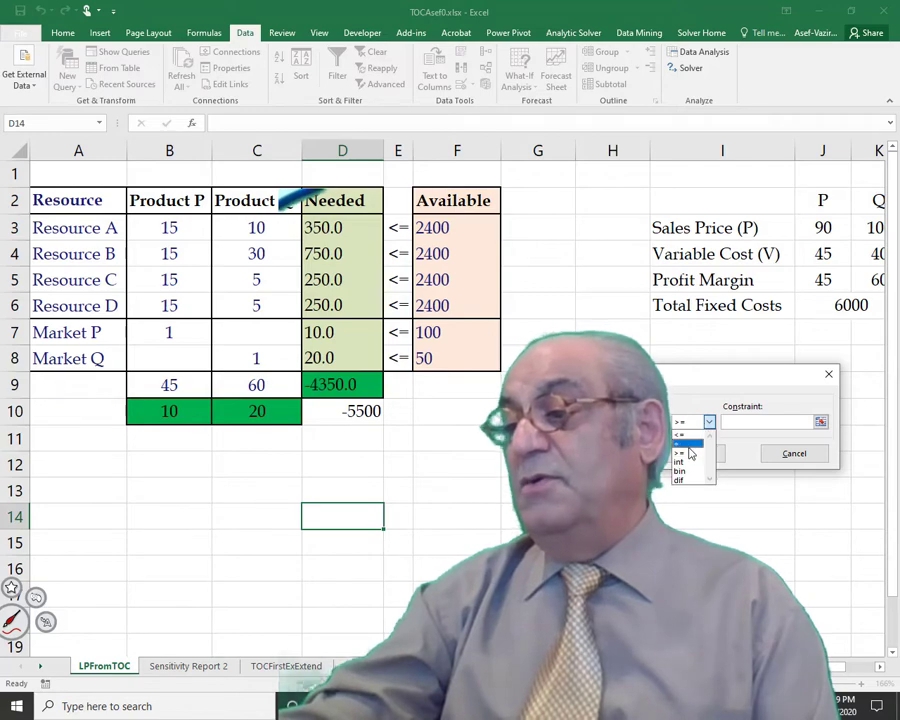
{"action": "left_click", "coordinate": [689, 436]}
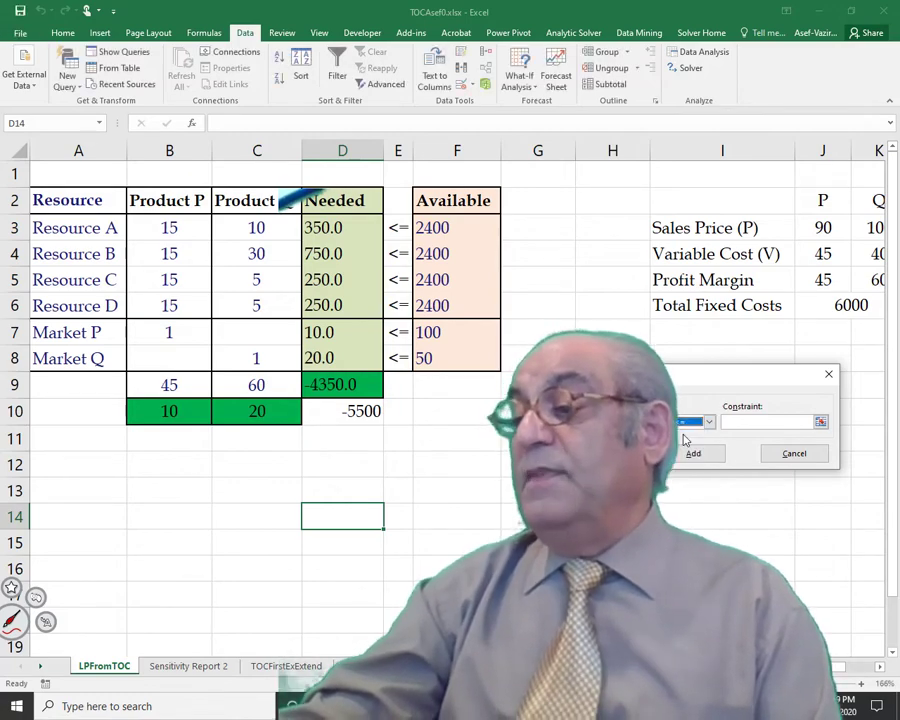
{"action": "left_click", "coordinate": [738, 421]}
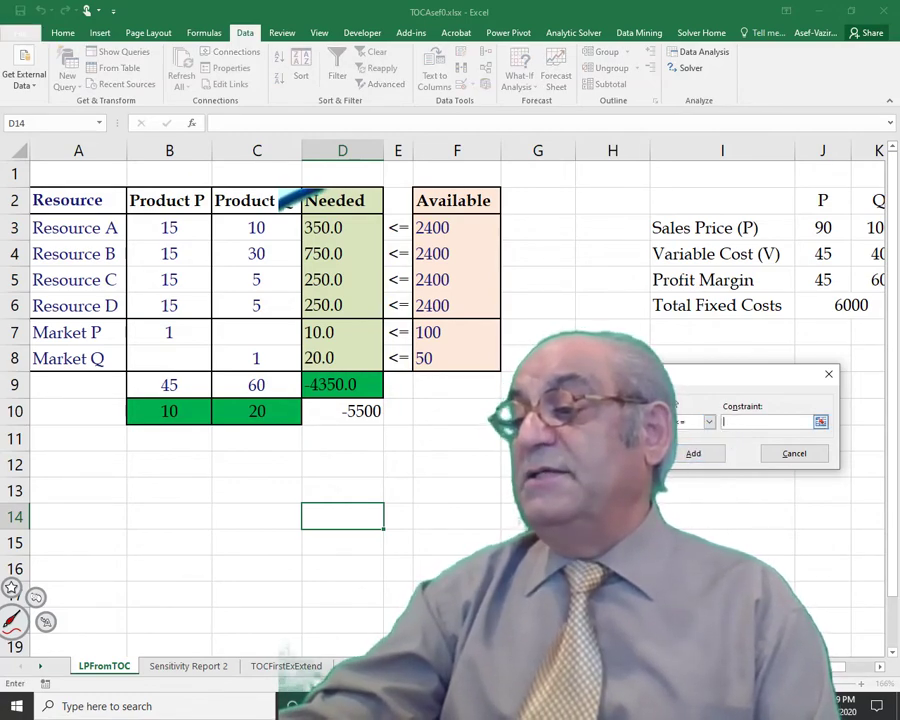
{"action": "left_click_drag", "start_coordinate": [432, 226], "coordinate": [475, 359]}
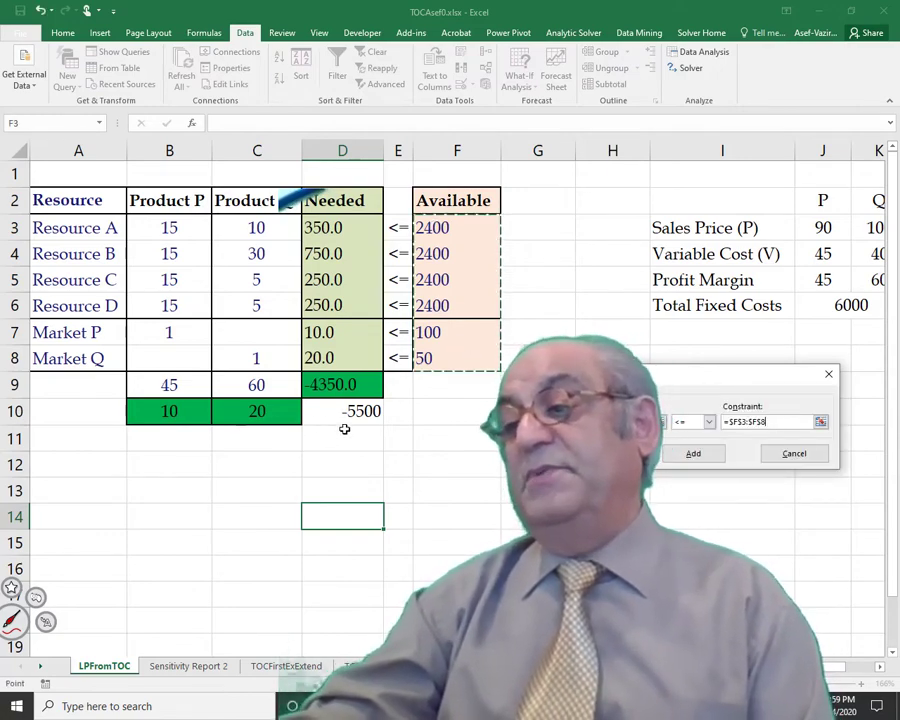
{"action": "key", "text": "Return"}
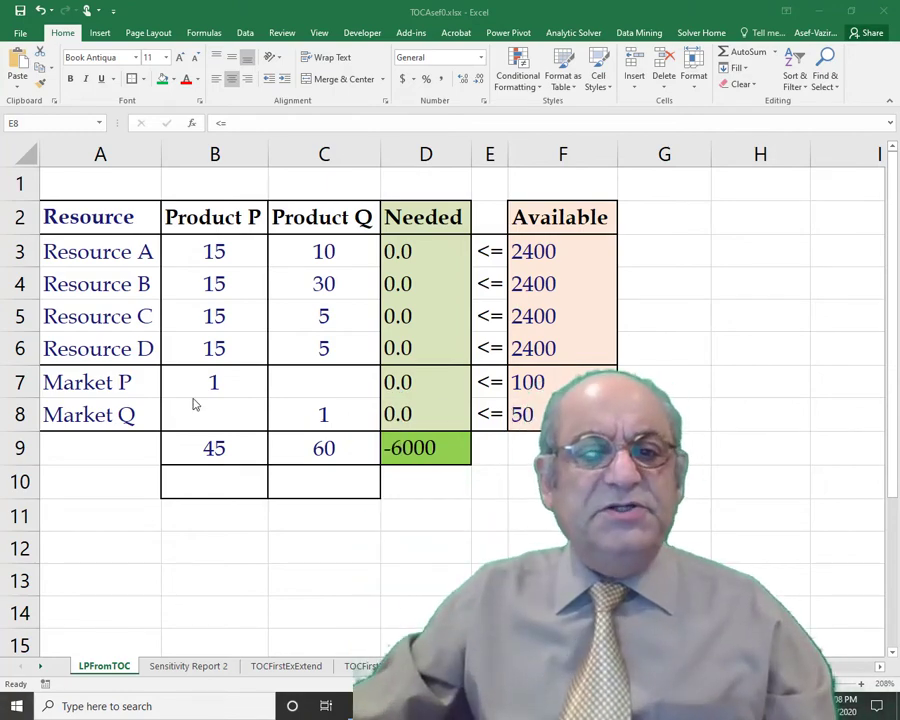
Point out the profit margins in B9:C9, and circle the Market P needed value and its available limit in red ink
{"action": "left_click", "coordinate": [288, 443]}
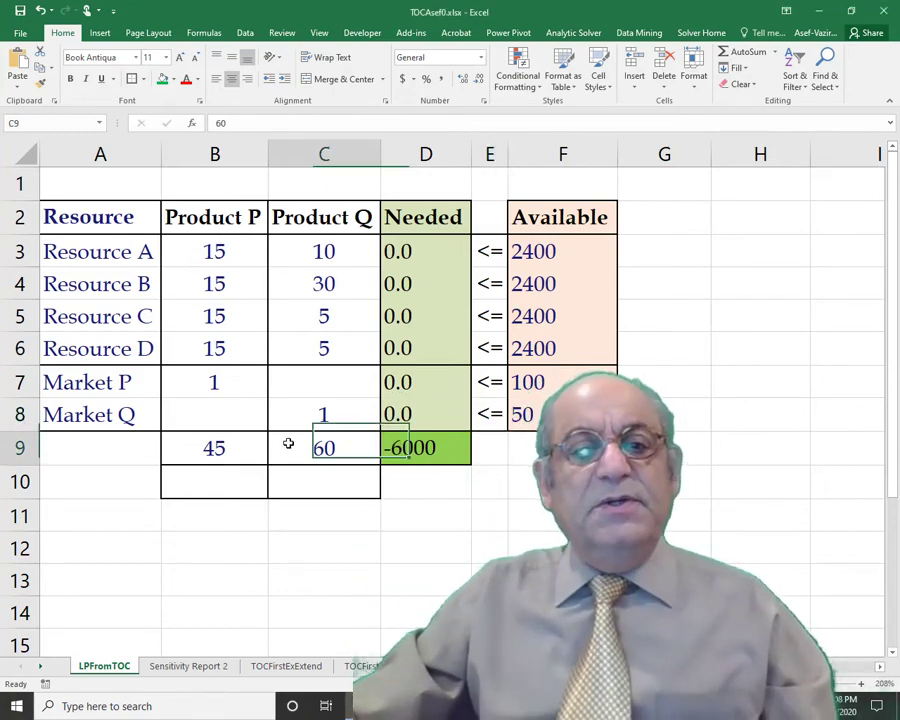
{"action": "left_click", "coordinate": [229, 452]}
{"action": "left_click", "coordinate": [305, 448]}
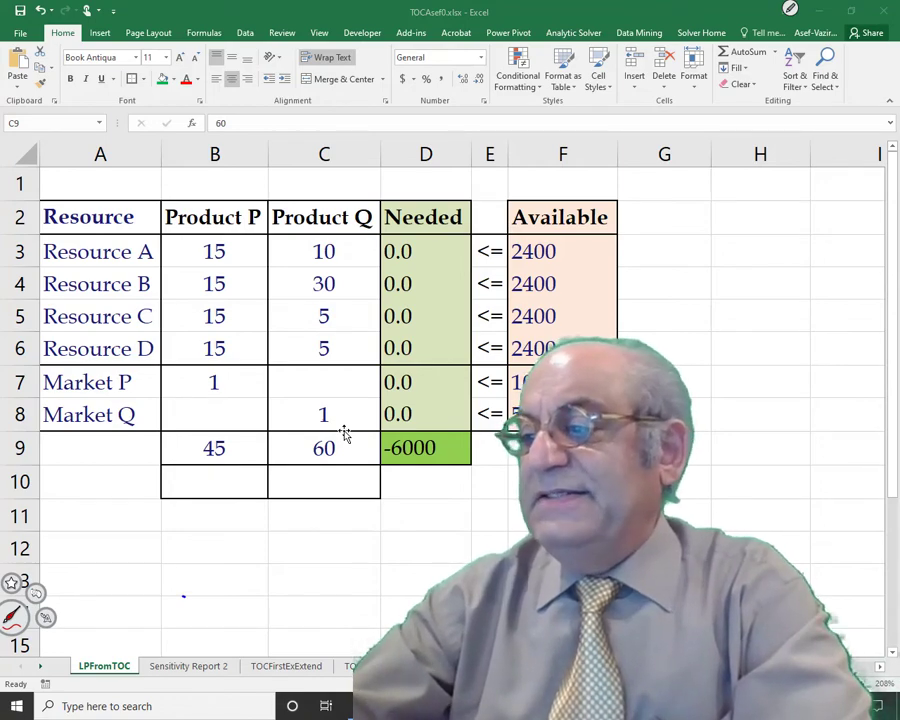
{"action": "mouse_move", "coordinate": [408, 393]}
{"action": "left_mouse_down"}
{"action": "mouse_move", "coordinate": [437, 371]}
{"action": "mouse_move", "coordinate": [505, 382]}
{"action": "left_mouse_up"}
{"action": "left_click_drag", "start_coordinate": [560, 372], "coordinate": [540, 369]}
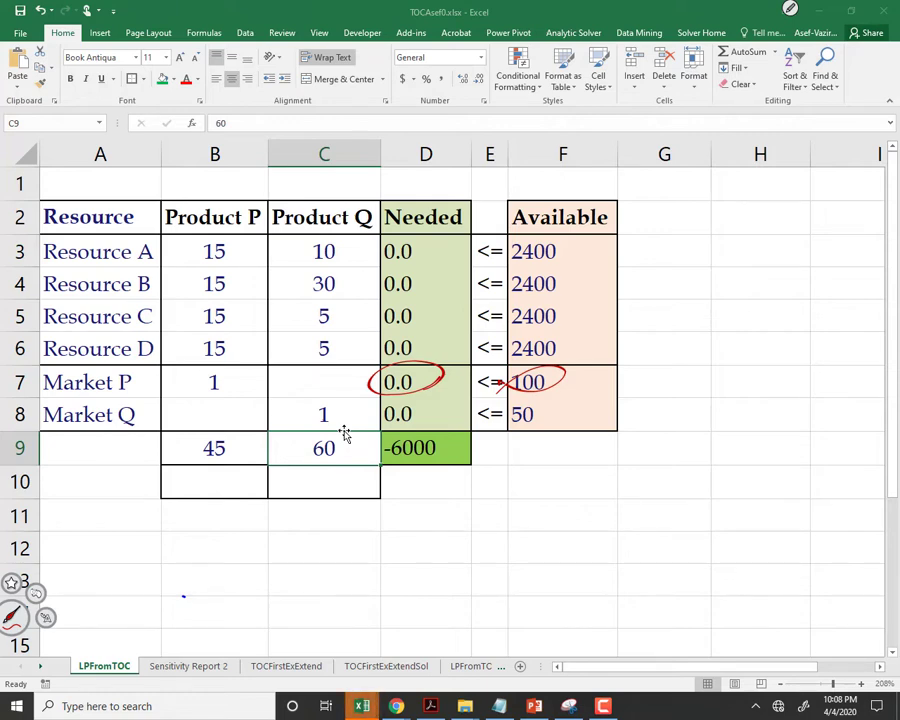
Sketch in ink the case of 100 units of Product P with Product Q's quantity and the profit unknown, and erase the ink
{"action": "mouse_move", "coordinate": [198, 474]}
{"action": "left_mouse_down"}
{"action": "mouse_move", "coordinate": [194, 492]}
{"action": "mouse_move", "coordinate": [206, 495]}
{"action": "mouse_move", "coordinate": [210, 475]}
{"action": "mouse_move", "coordinate": [221, 494]}
{"action": "mouse_move", "coordinate": [229, 477]}
{"action": "left_mouse_up"}
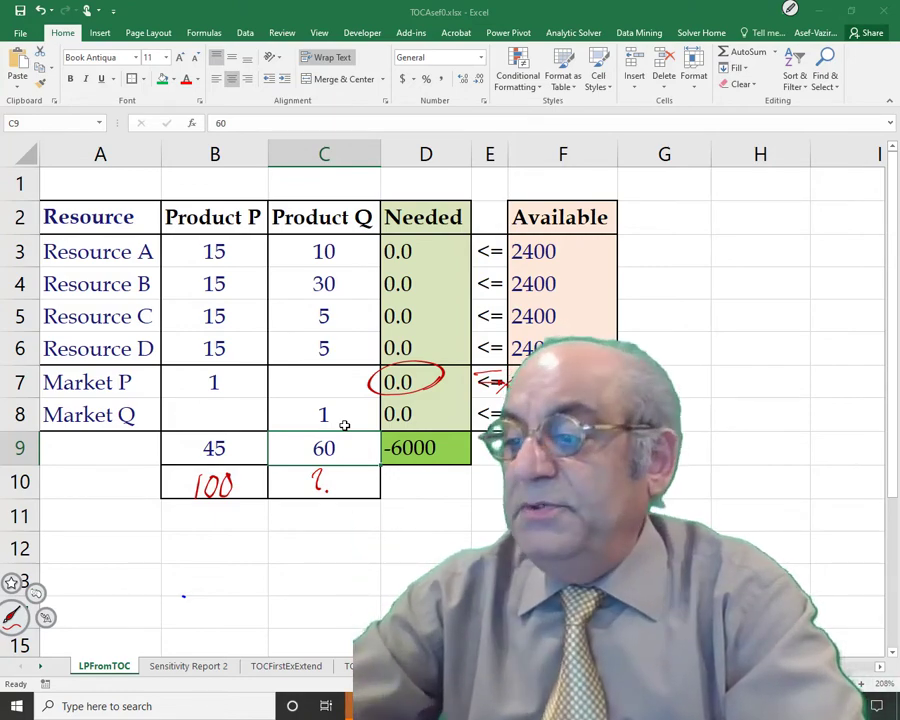
{"action": "mouse_move", "coordinate": [453, 447]}
{"action": "left_mouse_down"}
{"action": "mouse_move", "coordinate": [390, 462]}
{"action": "mouse_move", "coordinate": [458, 450]}
{"action": "left_mouse_up"}
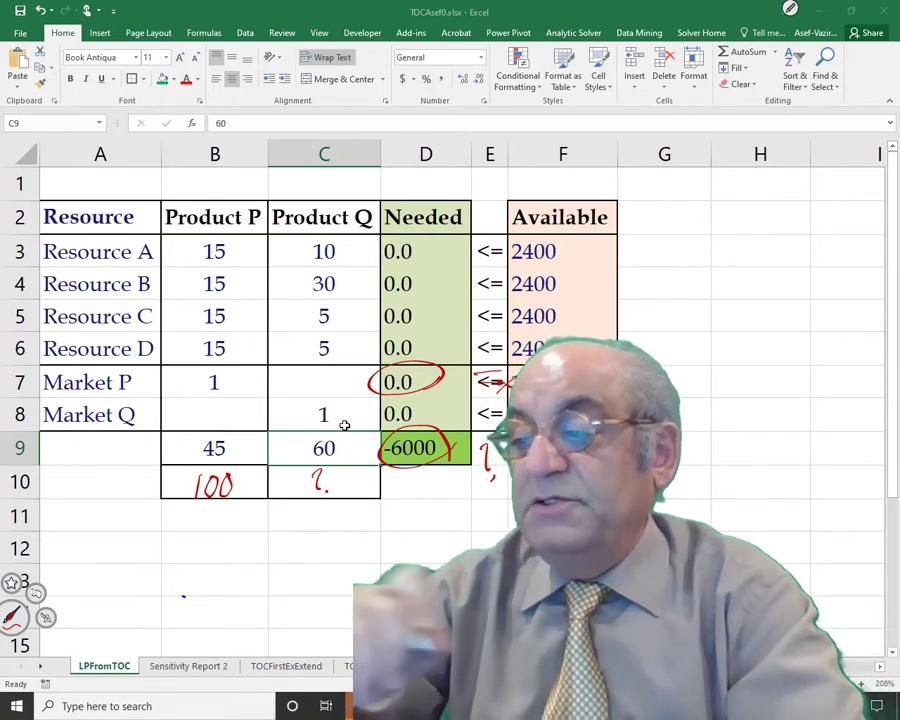
{"action": "key", "text": "e"}
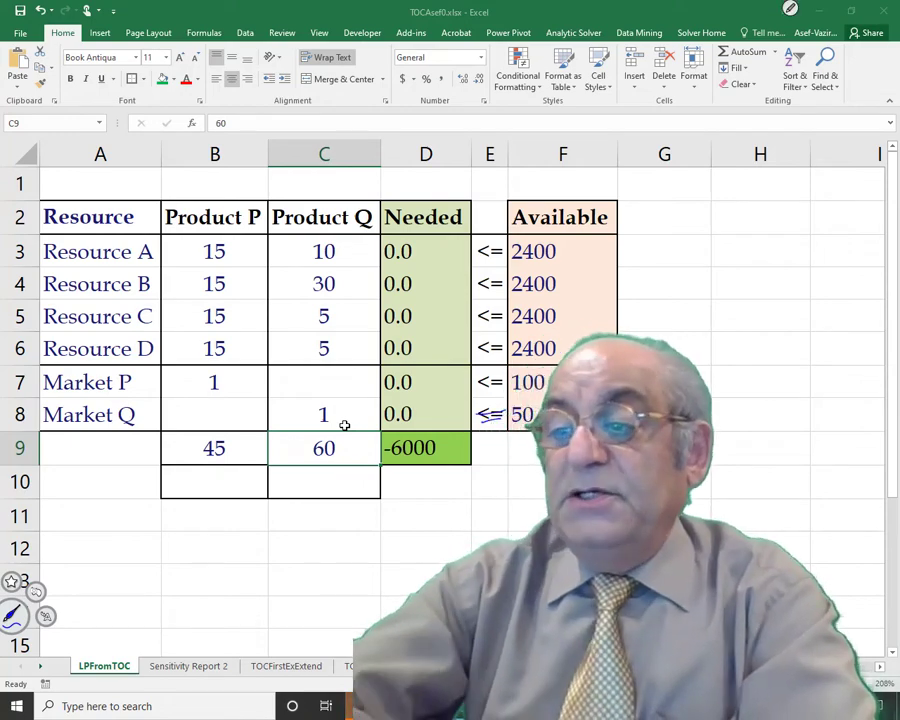
Sketch in blue ink the alternative case of Market Q fixed at 50, with Product P's quantity unknown, and circle the profit cell
{"action": "left_click_drag", "start_coordinate": [138, 402], "coordinate": [118, 396]}
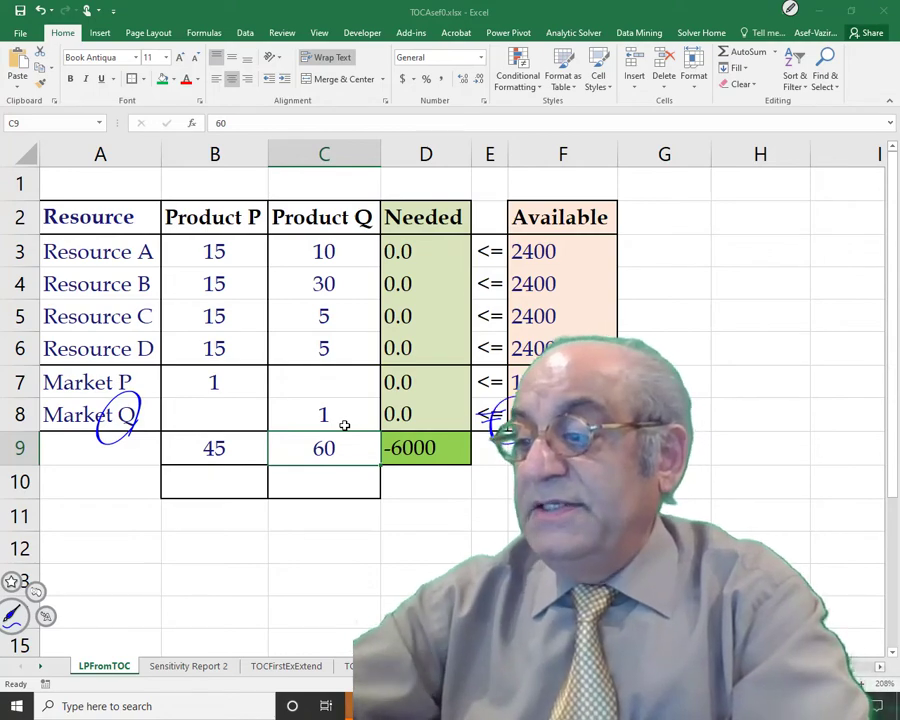
{"action": "mouse_move", "coordinate": [397, 400]}
{"action": "left_mouse_down"}
{"action": "mouse_move", "coordinate": [420, 424]}
{"action": "mouse_move", "coordinate": [398, 428]}
{"action": "mouse_move", "coordinate": [426, 428]}
{"action": "left_mouse_up"}
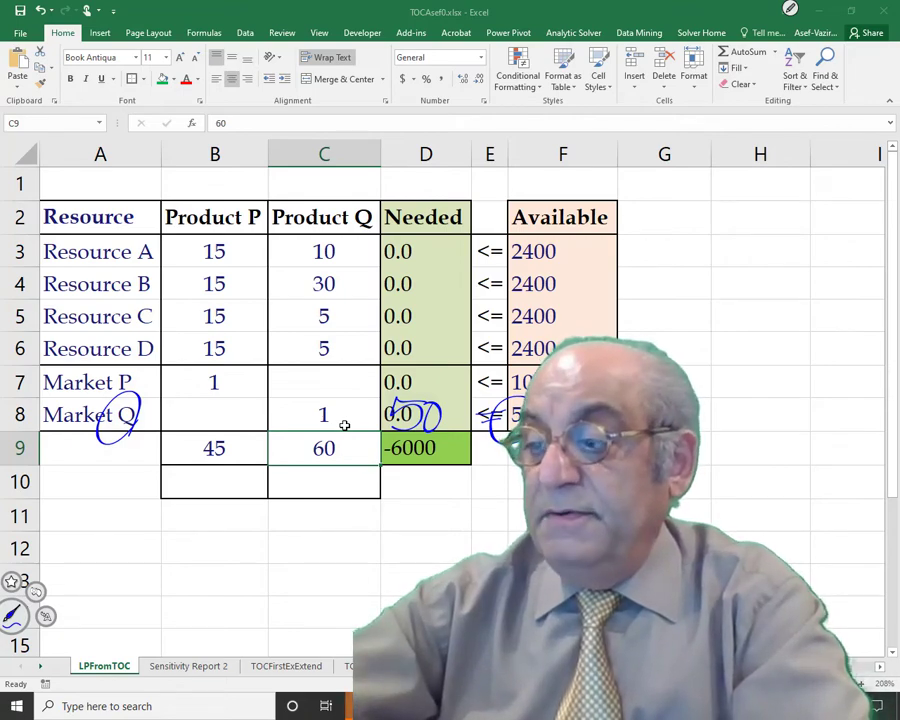
{"action": "mouse_move", "coordinate": [306, 474]}
{"action": "left_mouse_down"}
{"action": "mouse_move", "coordinate": [318, 480]}
{"action": "mouse_move", "coordinate": [305, 491]}
{"action": "mouse_move", "coordinate": [340, 474]}
{"action": "left_mouse_up"}
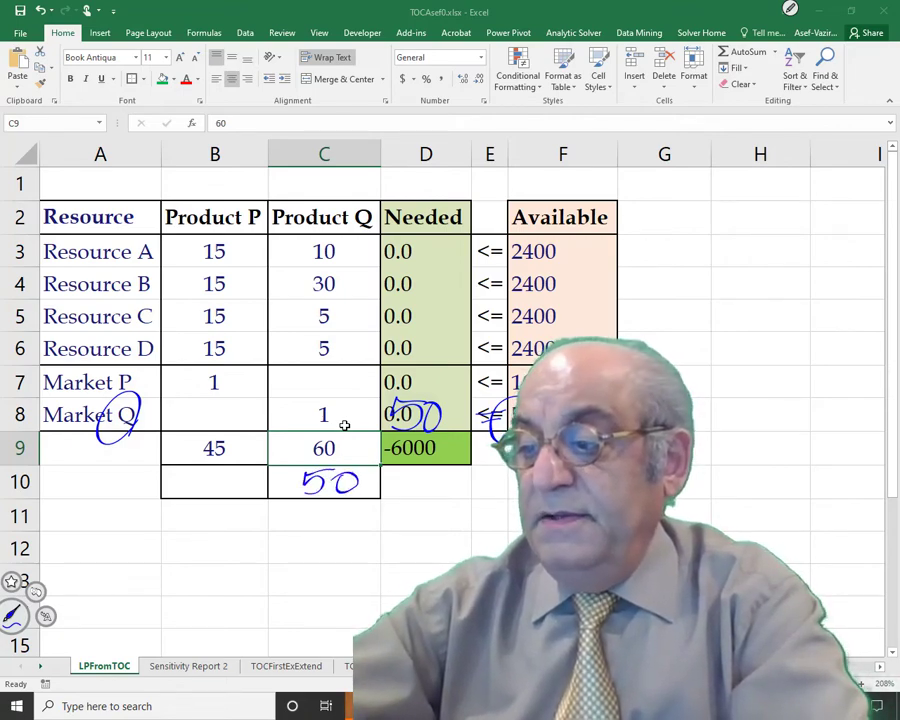
{"action": "left_click_drag", "start_coordinate": [208, 472], "coordinate": [214, 491]}
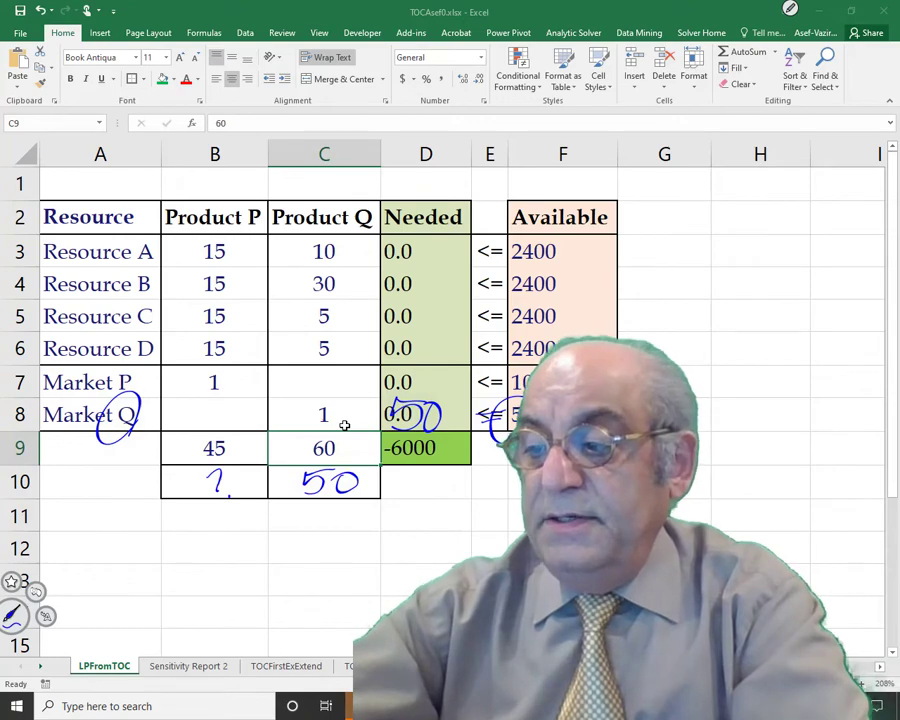
{"action": "left_click_drag", "start_coordinate": [375, 490], "coordinate": [400, 470]}
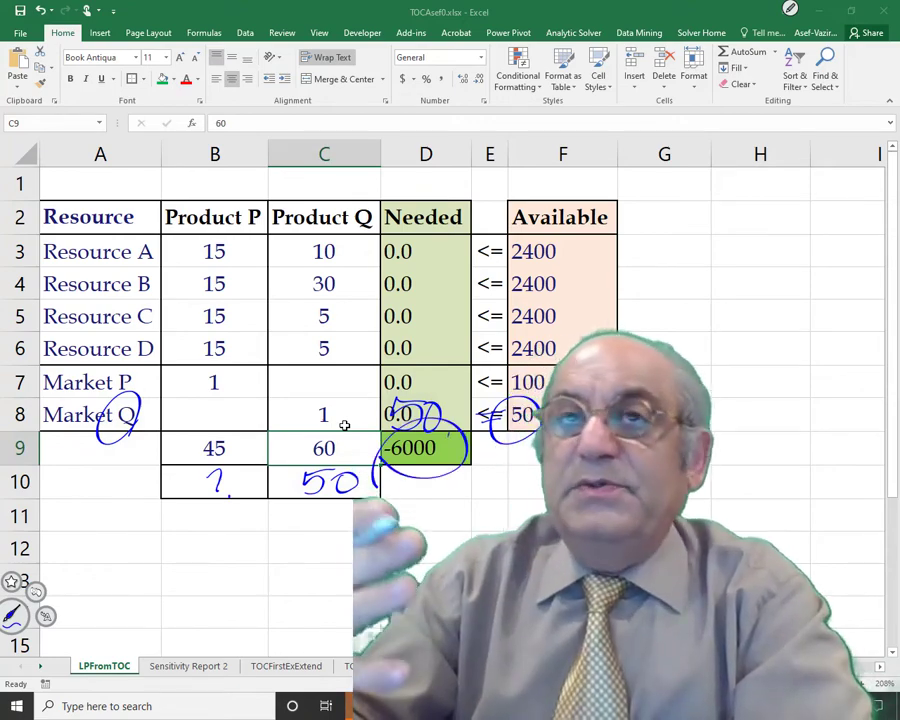
Change the Market P constraint sign in E7 to =
{"action": "left_click", "coordinate": [487, 383]}
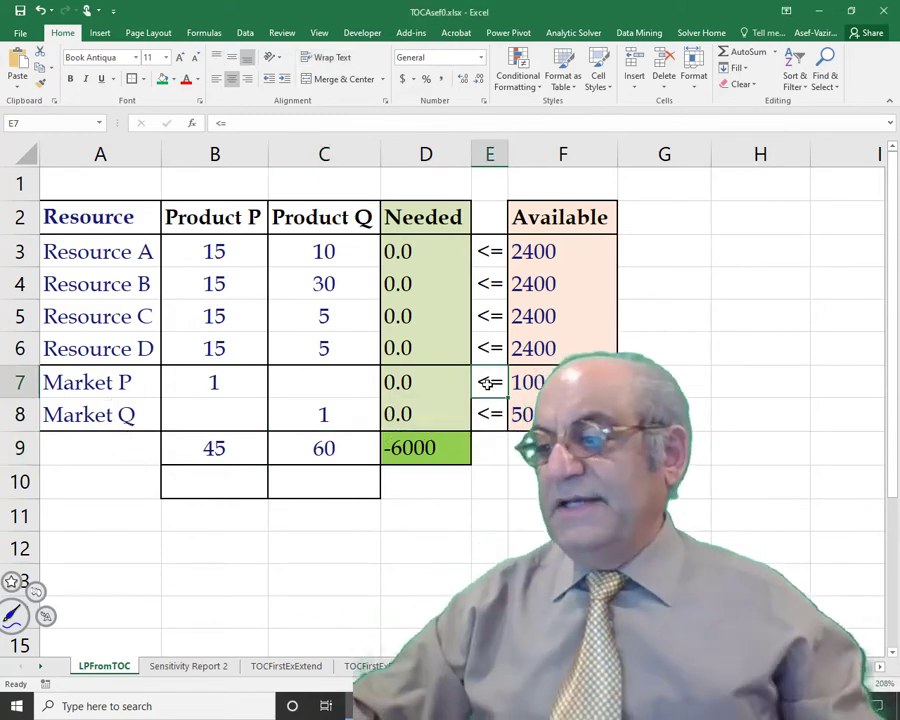
{"action": "type", "text": "="}
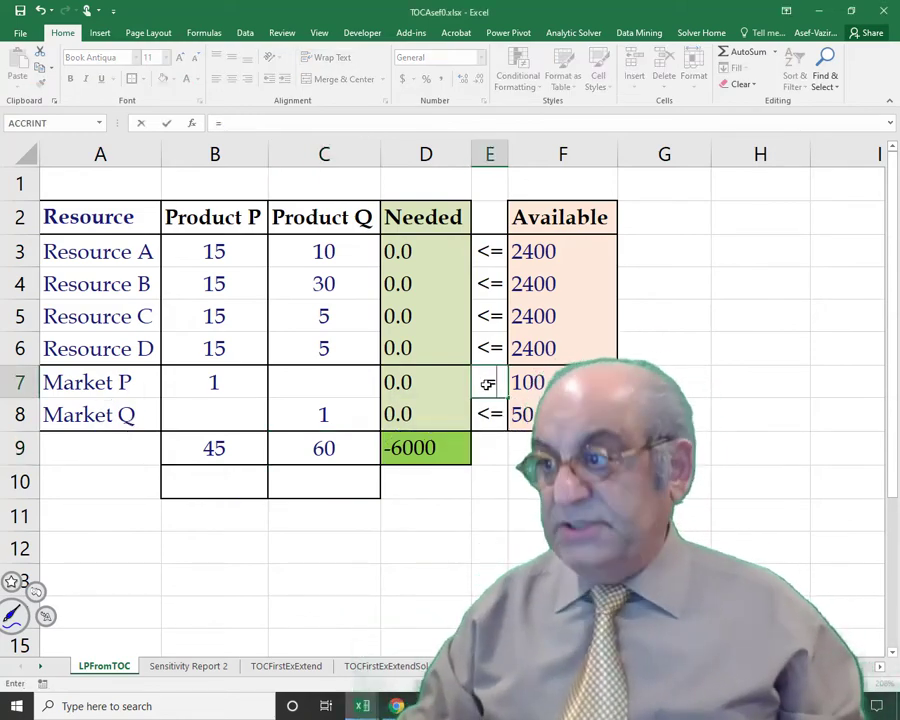
{"action": "key", "text": "Return"}
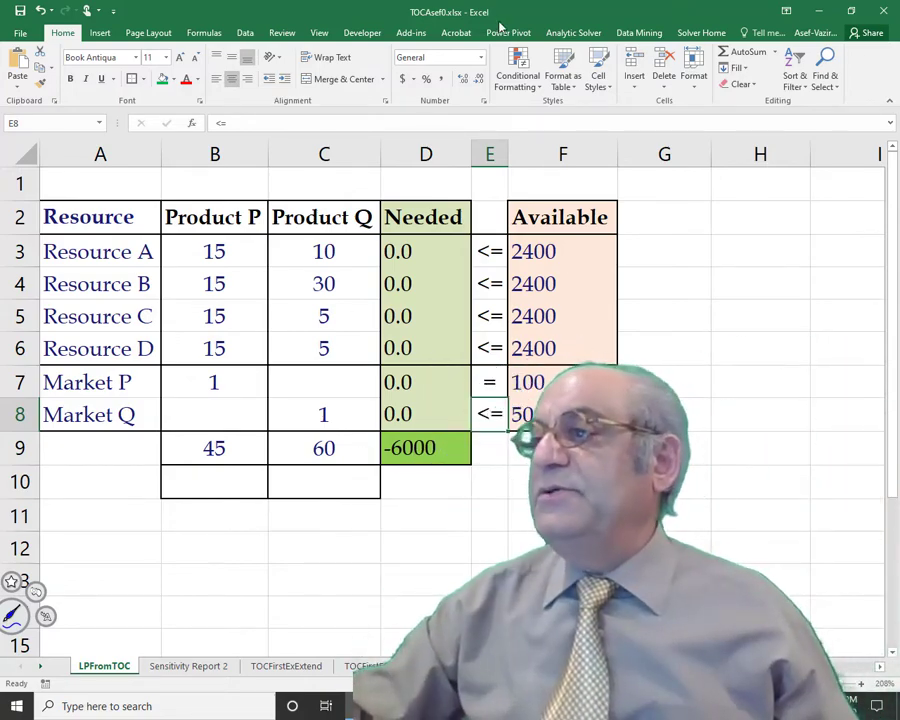
Open Solver, move its dialog clear of the table, and set the objective to the profit cell D9
{"action": "left_click", "coordinate": [250, 34]}
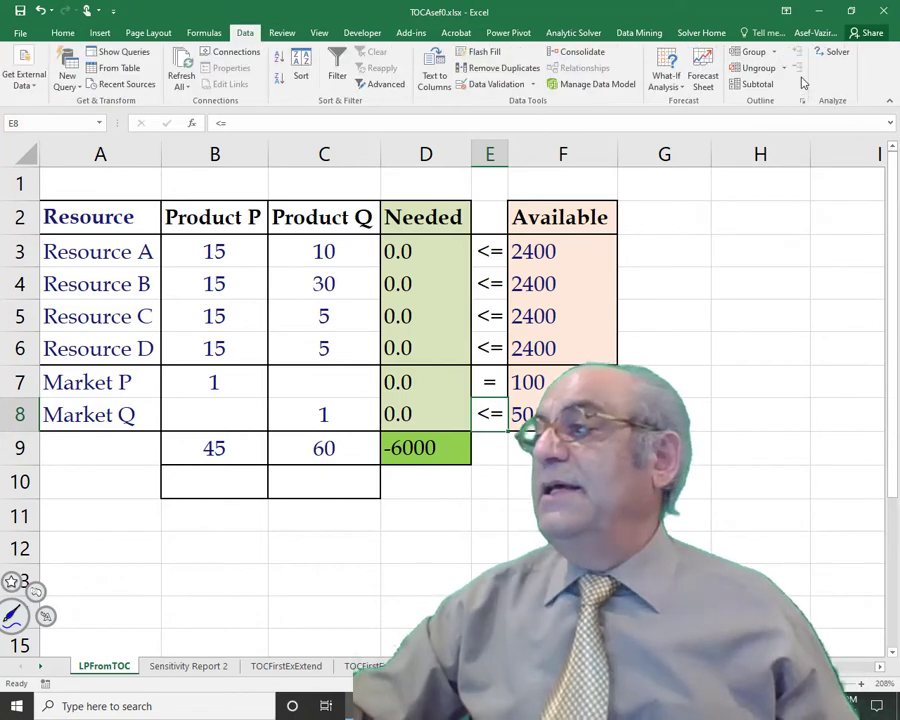
{"action": "left_click", "coordinate": [838, 55]}
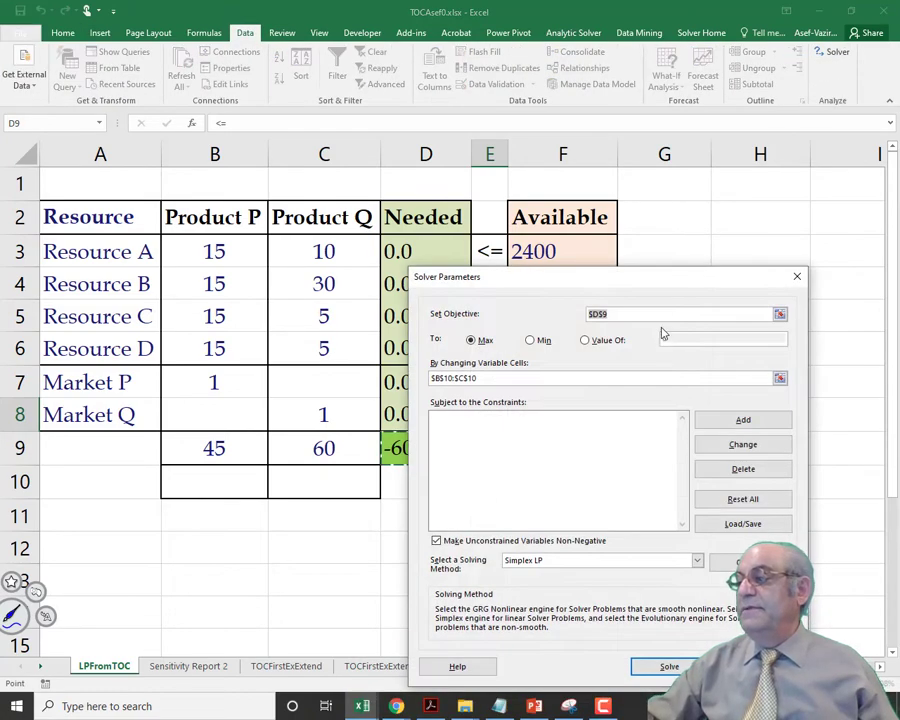
{"action": "left_click_drag", "start_coordinate": [651, 279], "coordinate": [780, 264]}
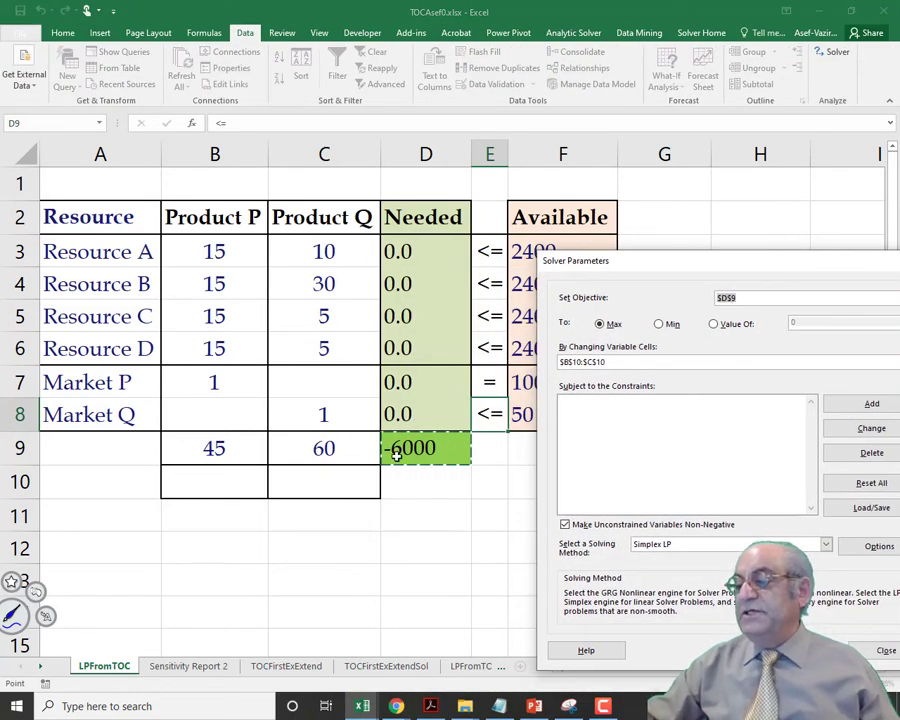
{"action": "left_click", "coordinate": [400, 450]}
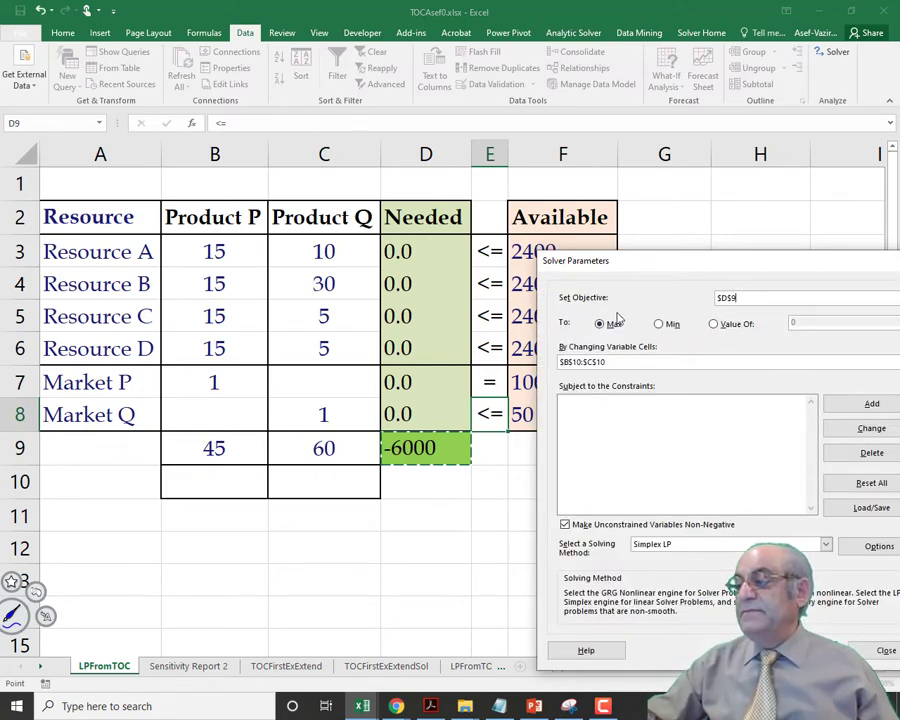
Clear the changing variable cells in Solver and reselect the quantity cells $B$10:$C$10
{"action": "left_click", "coordinate": [618, 361]}
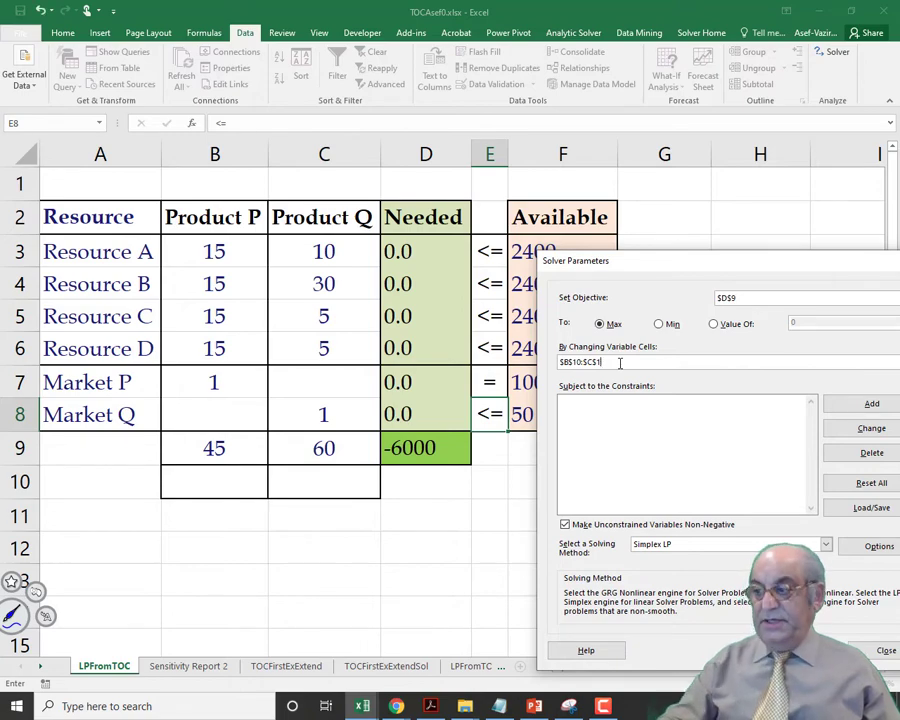
{"action": "key", "text": "BackSpace"}
{"action": "key", "text": "BackSpace"}
{"action": "key", "text": "BackSpace"}
{"action": "key", "text": "BackSpace"}
{"action": "key", "text": "BackSpace"}
{"action": "key", "text": "BackSpace"}
{"action": "key", "text": "BackSpace"}
{"action": "key", "text": "BackSpace"}
{"action": "key", "text": "BackSpace"}
{"action": "key", "text": "BackSpace"}
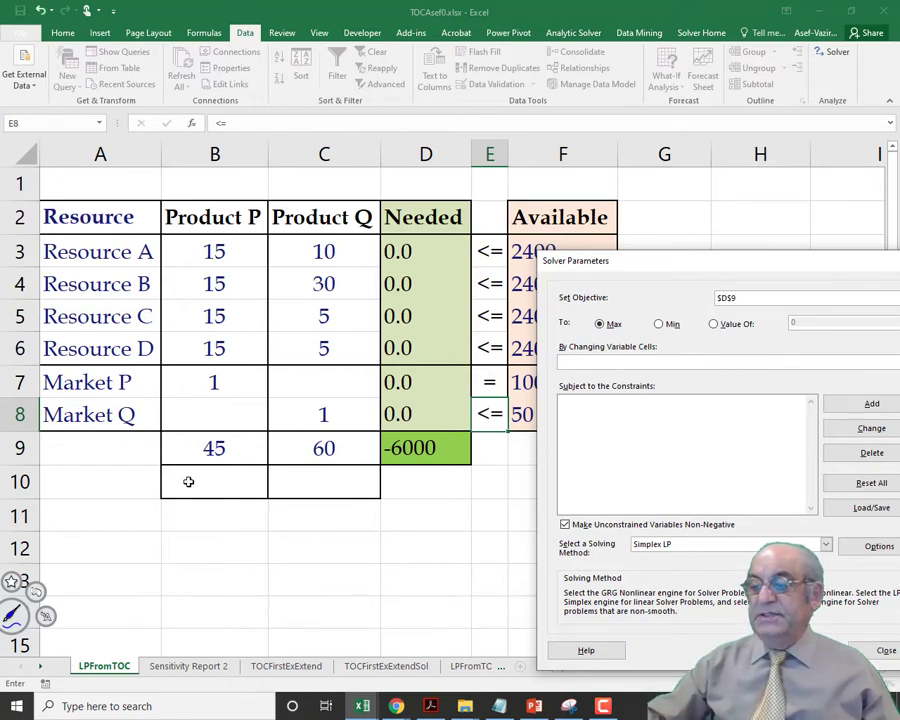
{"action": "left_click_drag", "start_coordinate": [188, 482], "coordinate": [320, 486]}
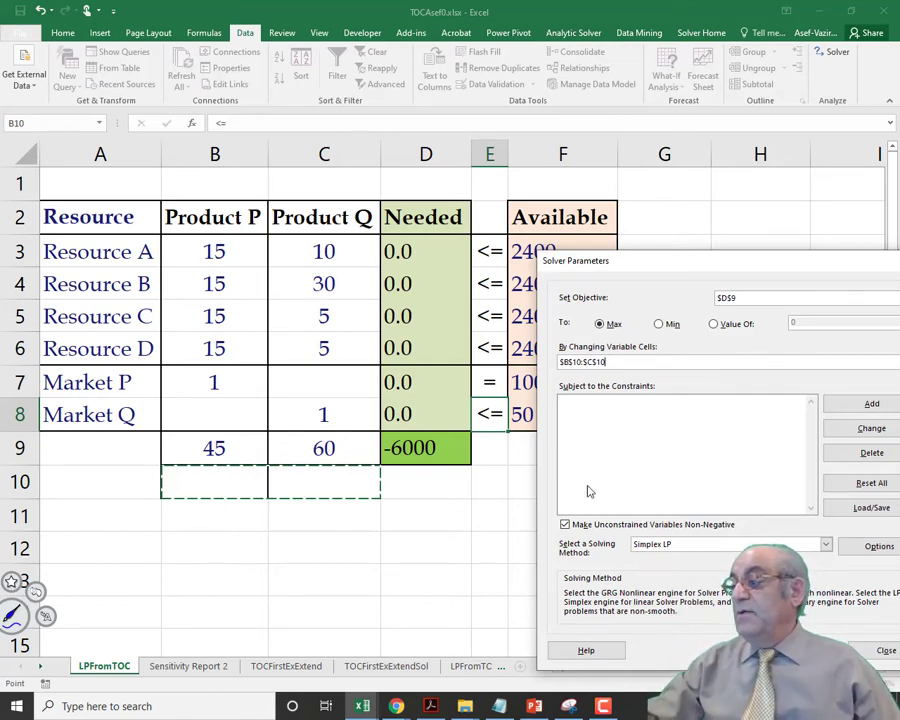
Add a Solver constraint requiring the resource needs $D$3:$D$6 to be <= the available amounts $F$3:$F$6
{"action": "left_click", "coordinate": [852, 405]}
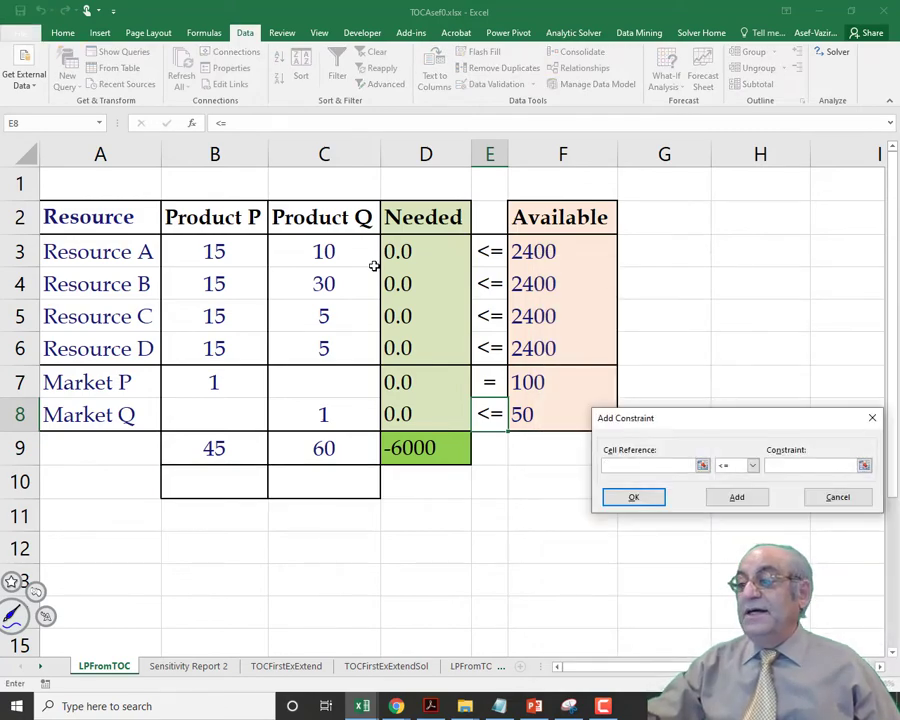
{"action": "left_click_drag", "start_coordinate": [412, 253], "coordinate": [408, 347]}
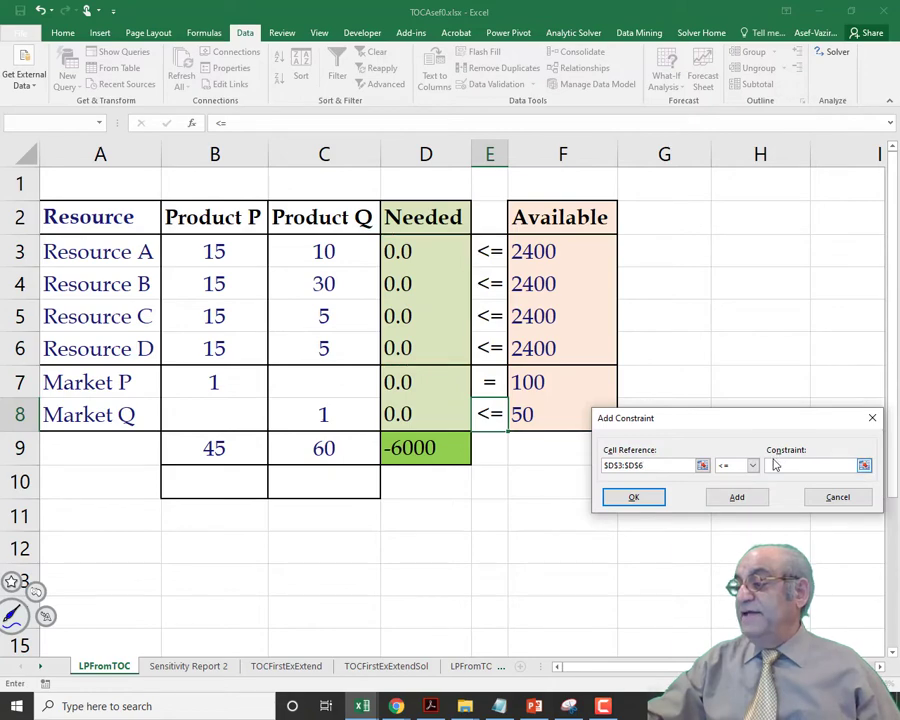
{"action": "left_click", "coordinate": [753, 465]}
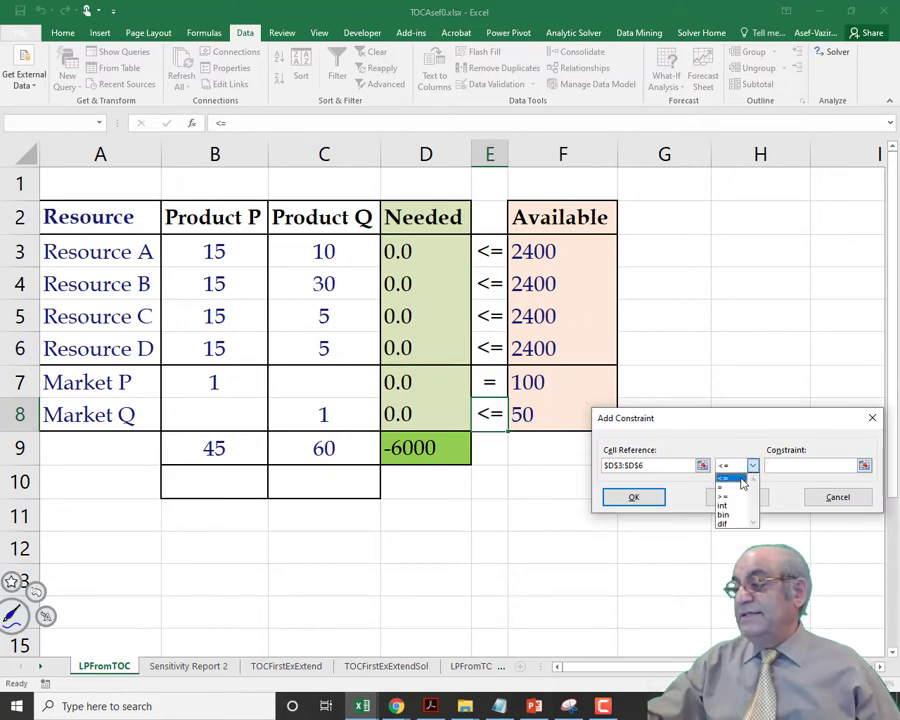
{"action": "left_click", "coordinate": [735, 477]}
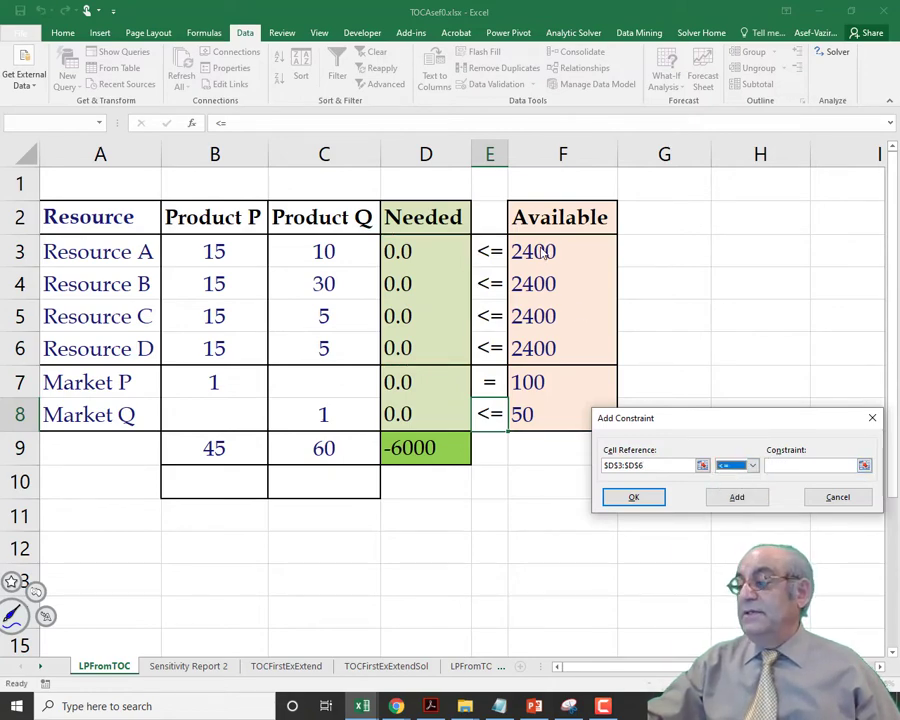
{"action": "left_click_drag", "start_coordinate": [528, 258], "coordinate": [545, 358]}
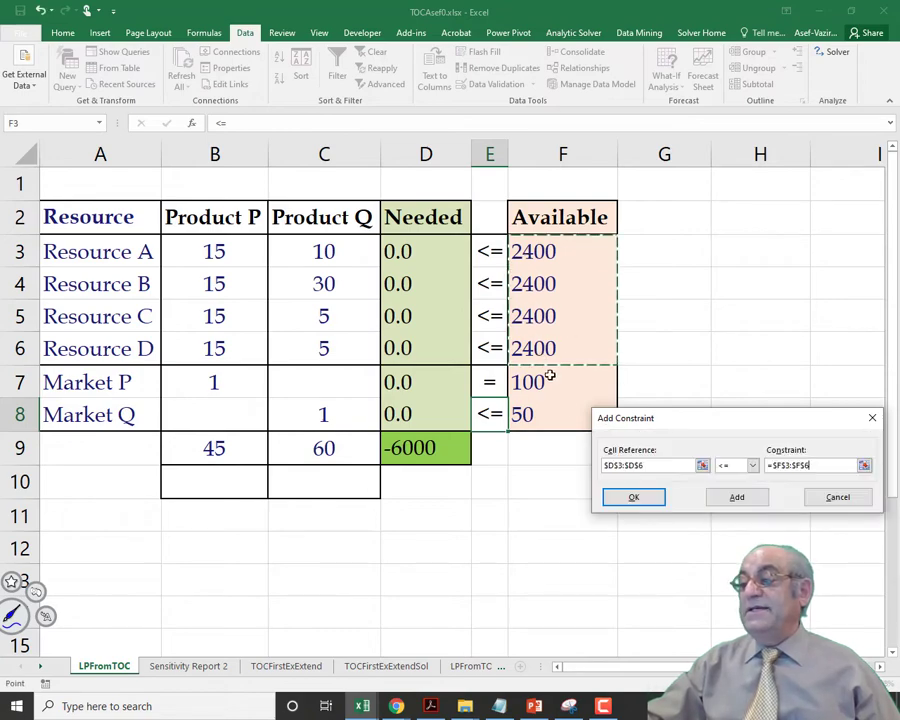
{"action": "left_click", "coordinate": [737, 497]}
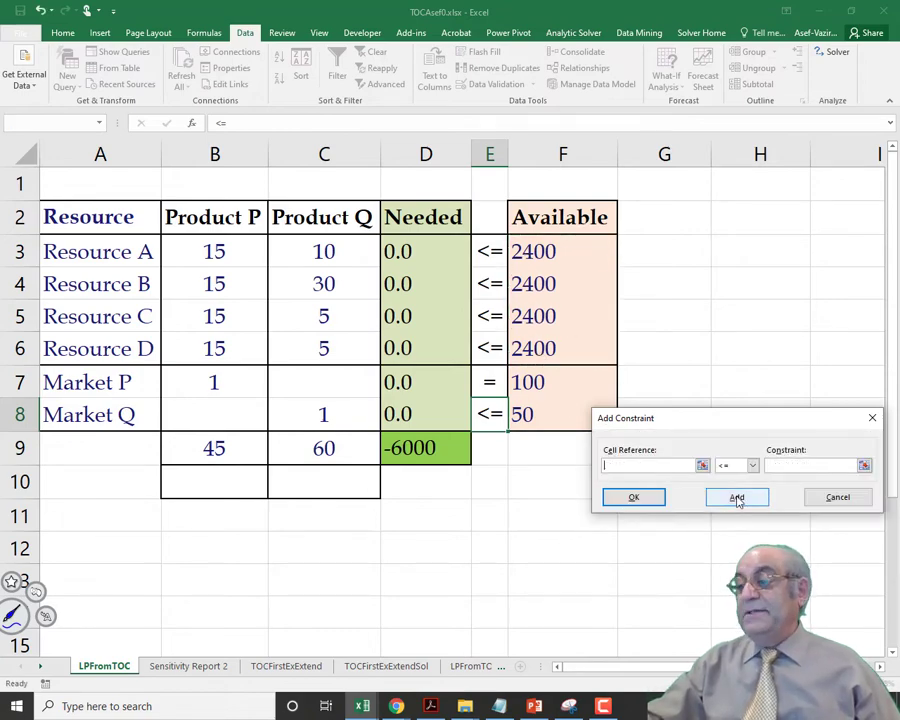
Add a Solver constraint setting the Market P quantity $D$7 = $F$7
{"action": "left_click", "coordinate": [397, 382]}
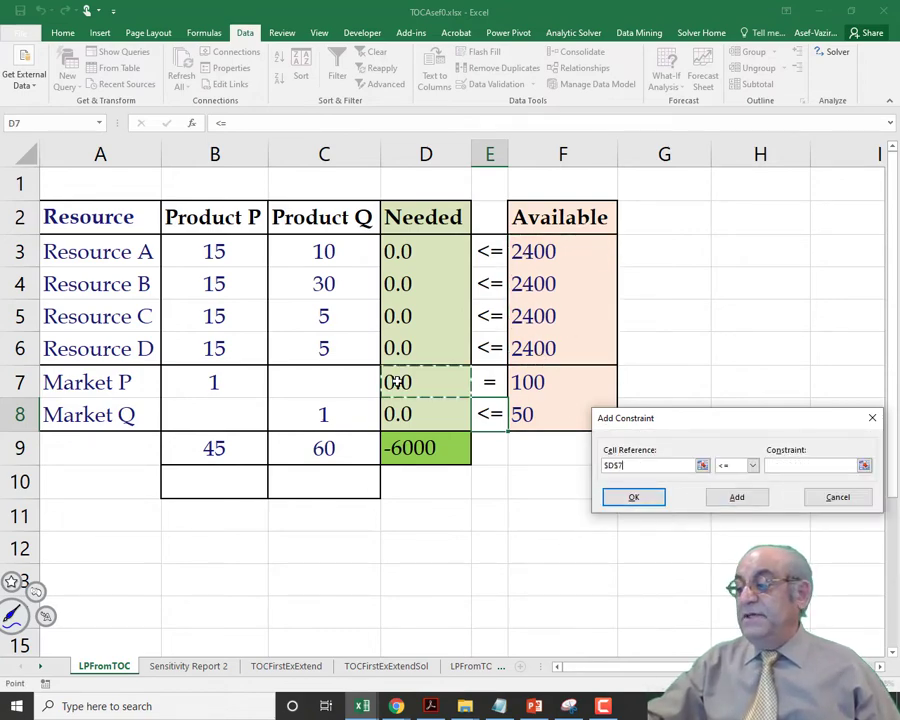
{"action": "left_click", "coordinate": [753, 466]}
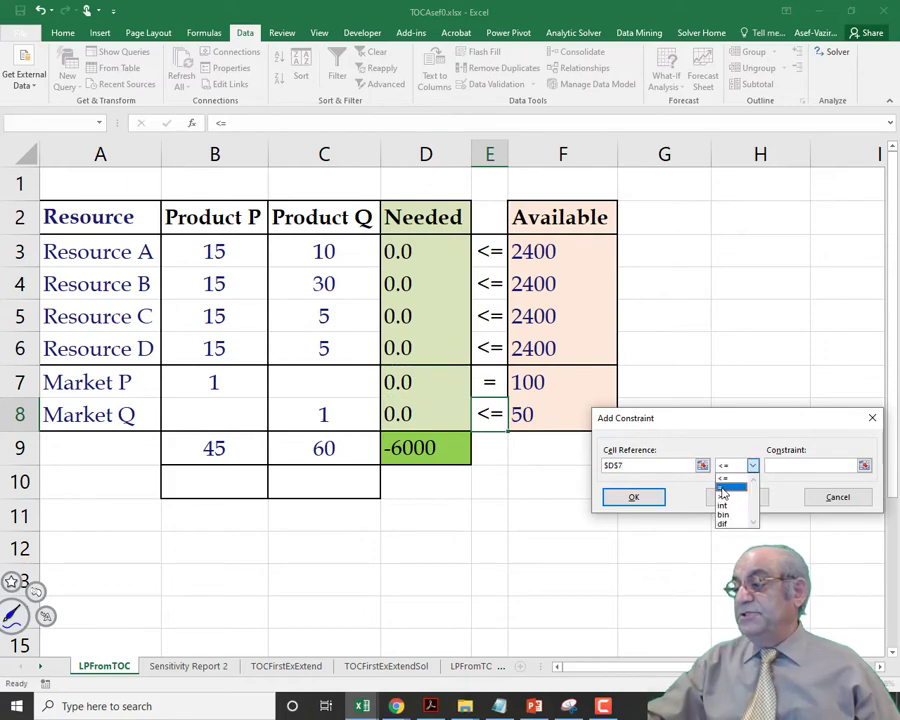
{"action": "left_click", "coordinate": [740, 487]}
{"action": "left_click", "coordinate": [790, 466]}
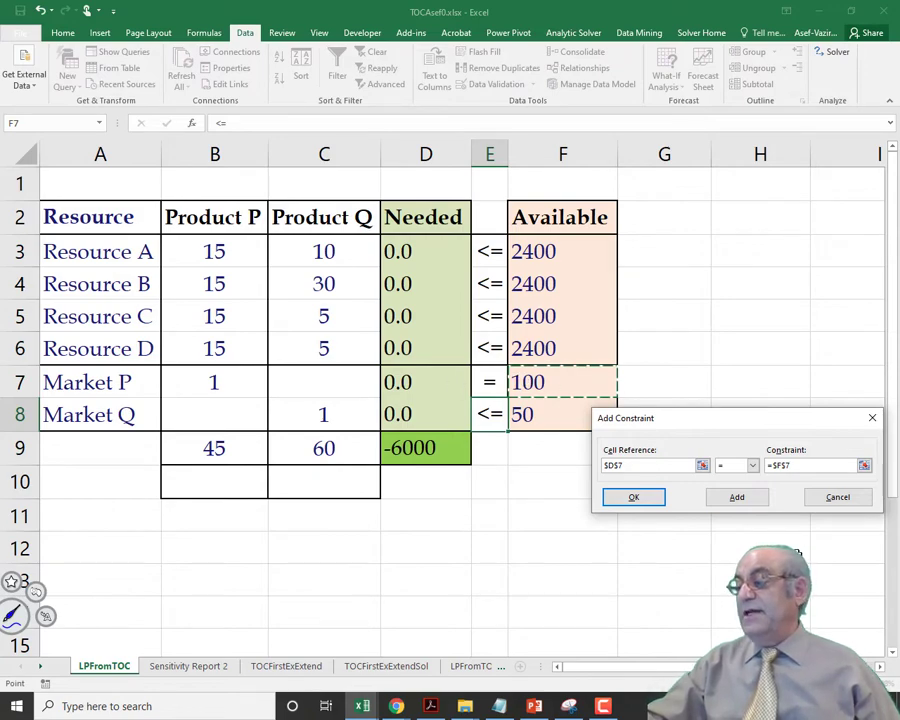
{"action": "left_click", "coordinate": [737, 497]}
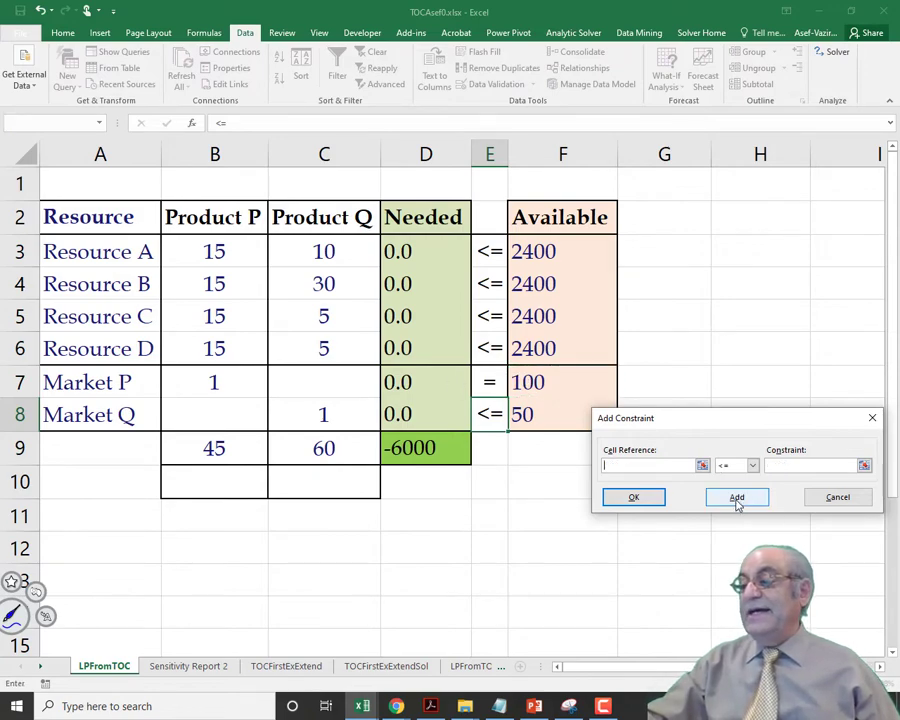
Add a Solver constraint requiring the Market Q quantity $D$8 to be <= $F$8, and return to the Solver parameters
{"action": "left_click", "coordinate": [402, 413]}
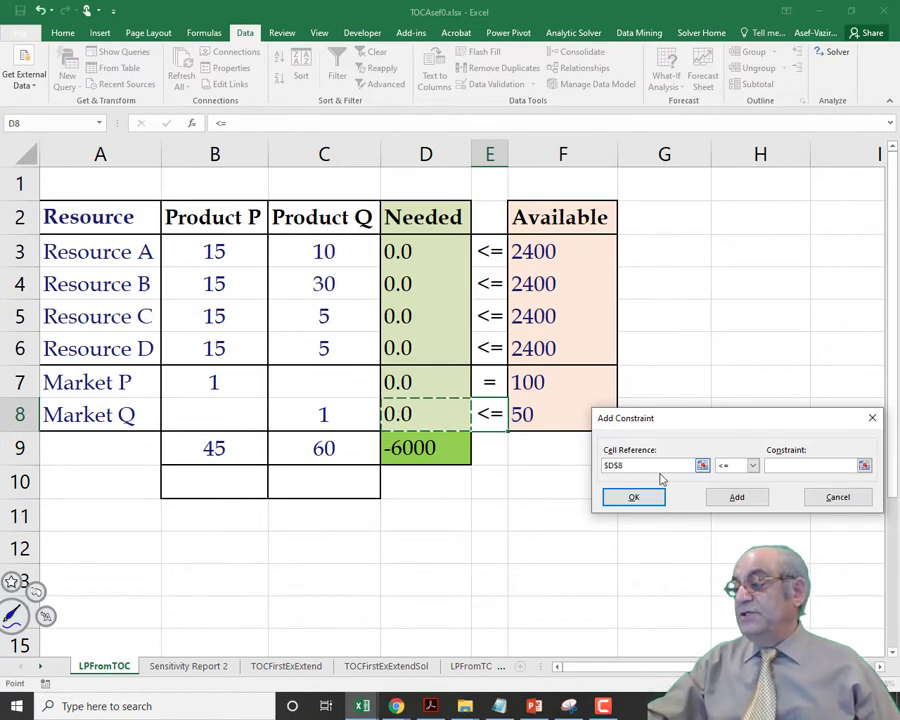
{"action": "left_click", "coordinate": [753, 466]}
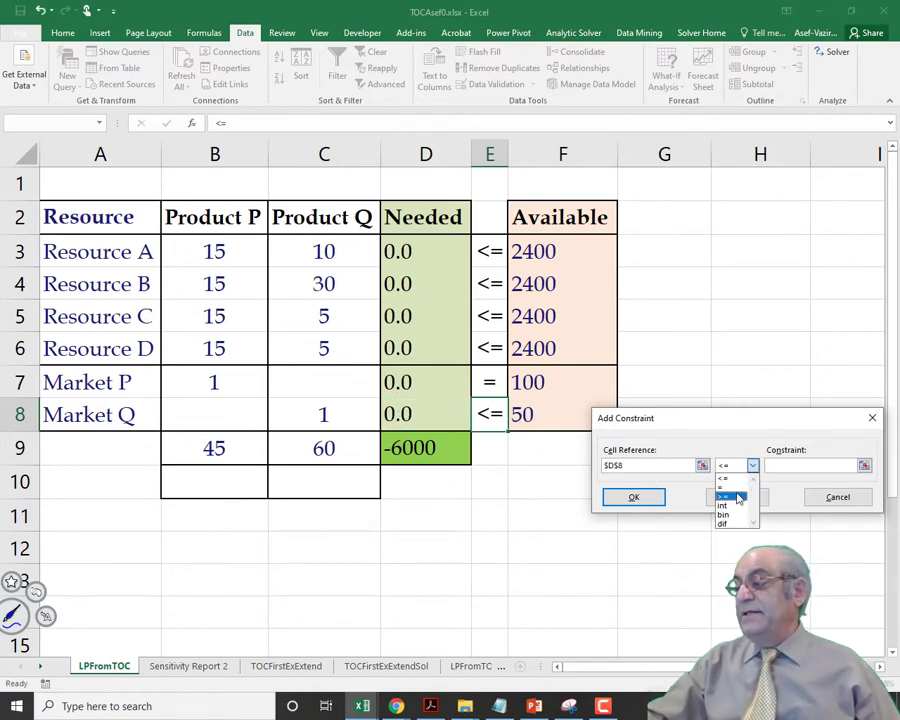
{"action": "left_click", "coordinate": [728, 483]}
{"action": "left_click", "coordinate": [785, 467]}
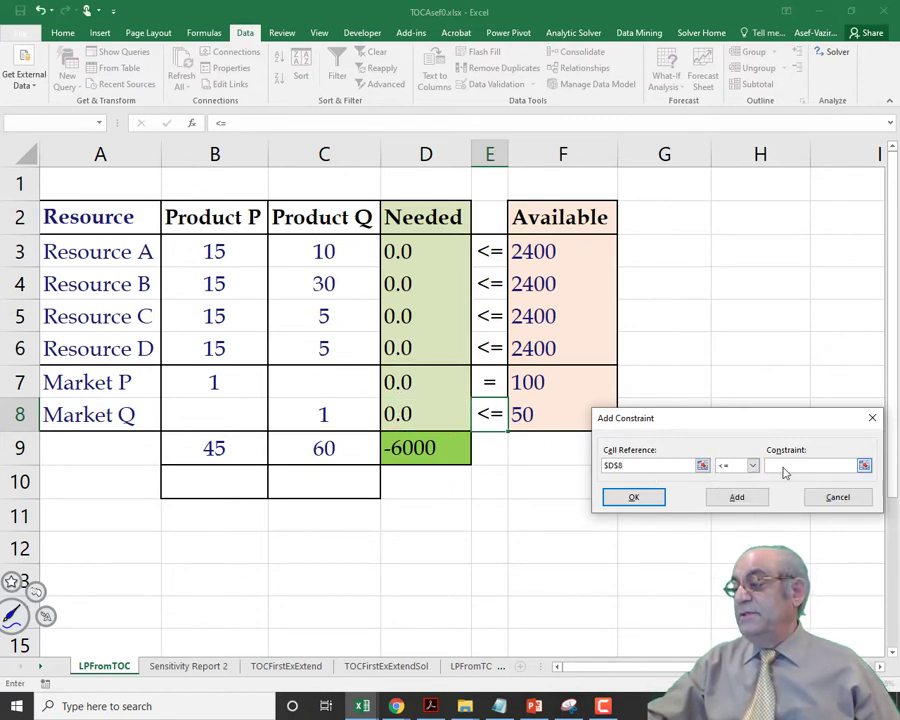
{"action": "left_click", "coordinate": [537, 412]}
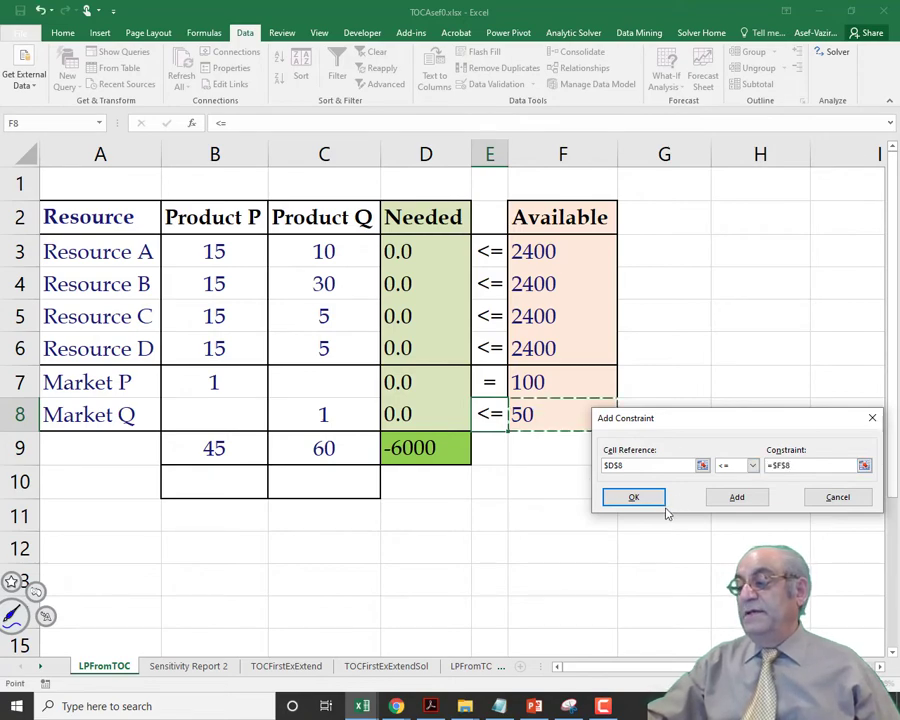
{"action": "left_click", "coordinate": [653, 498]}
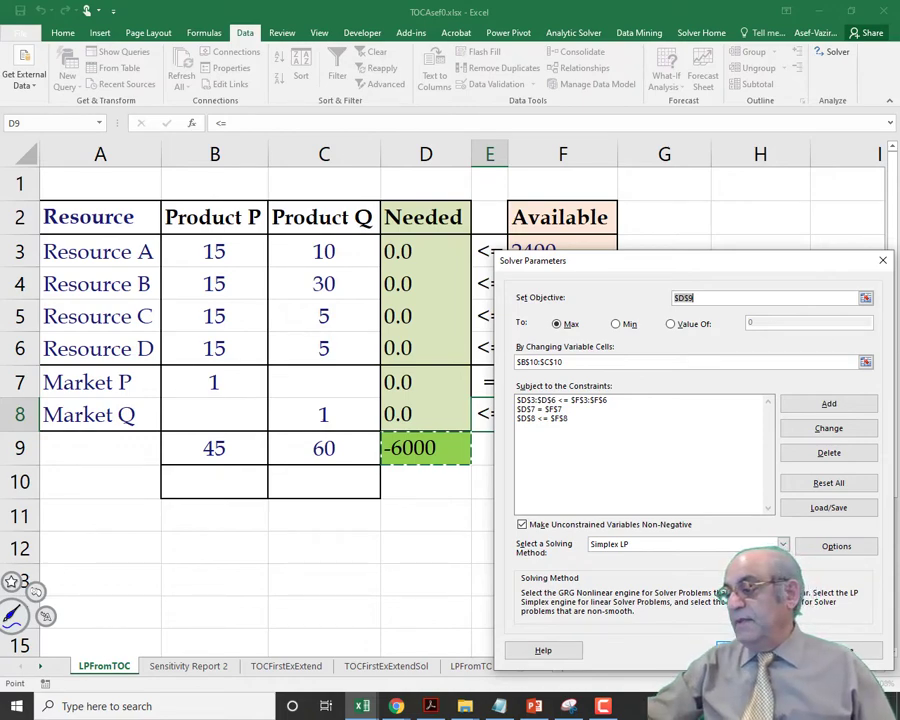
Solve the model, keep the Solver solution, and select Product P's quantity in B10
{"action": "left_click", "coordinate": [790, 650]}
{"action": "key", "text": "Return"}
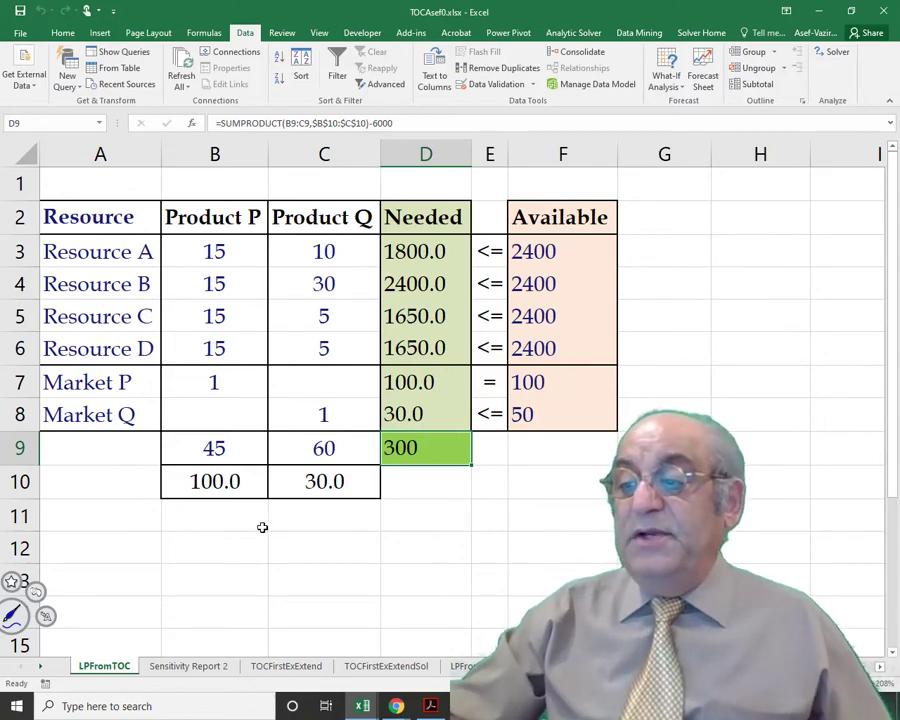
{"action": "left_click", "coordinate": [236, 476]}
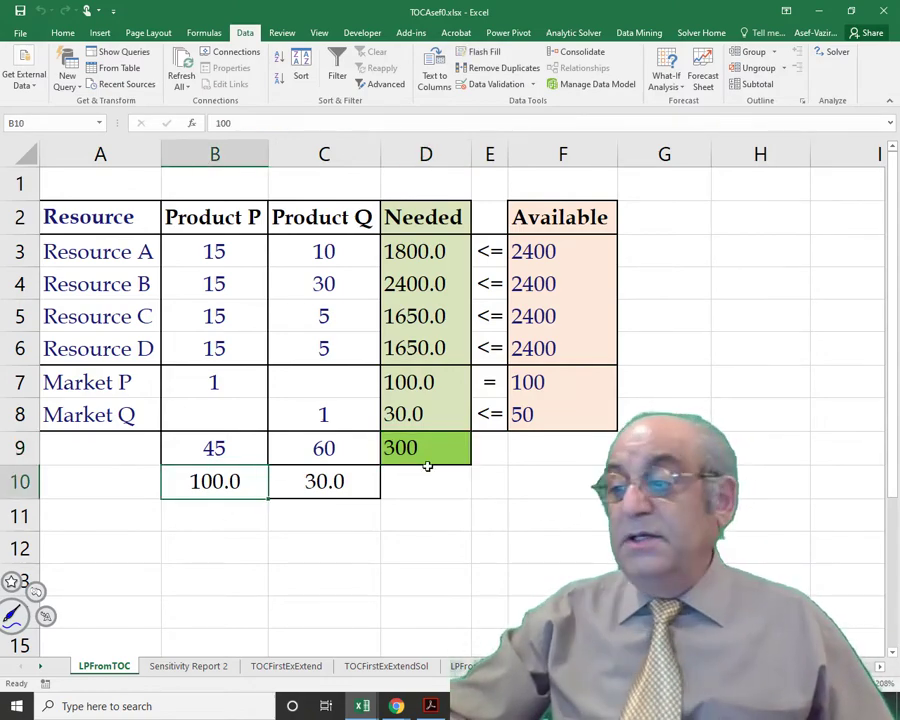
Check Product Q's quantity and the profit formula in D9, and record 300 in F9 as the profit to compare against
{"action": "left_click", "coordinate": [321, 481]}
{"action": "left_click", "coordinate": [427, 455]}
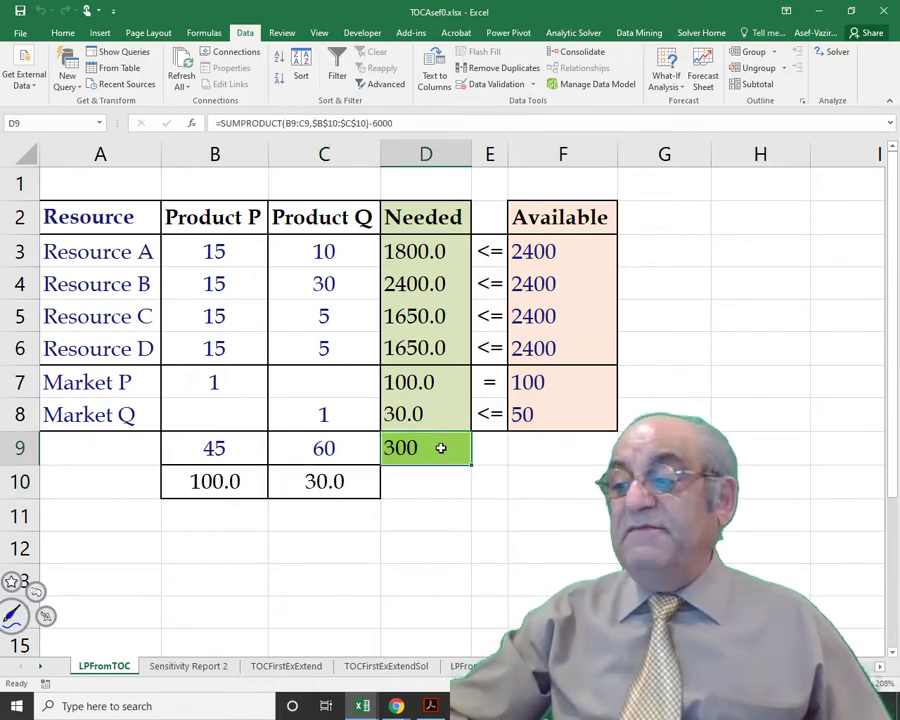
{"action": "left_click", "coordinate": [567, 460]}
{"action": "type", "text": "300"}
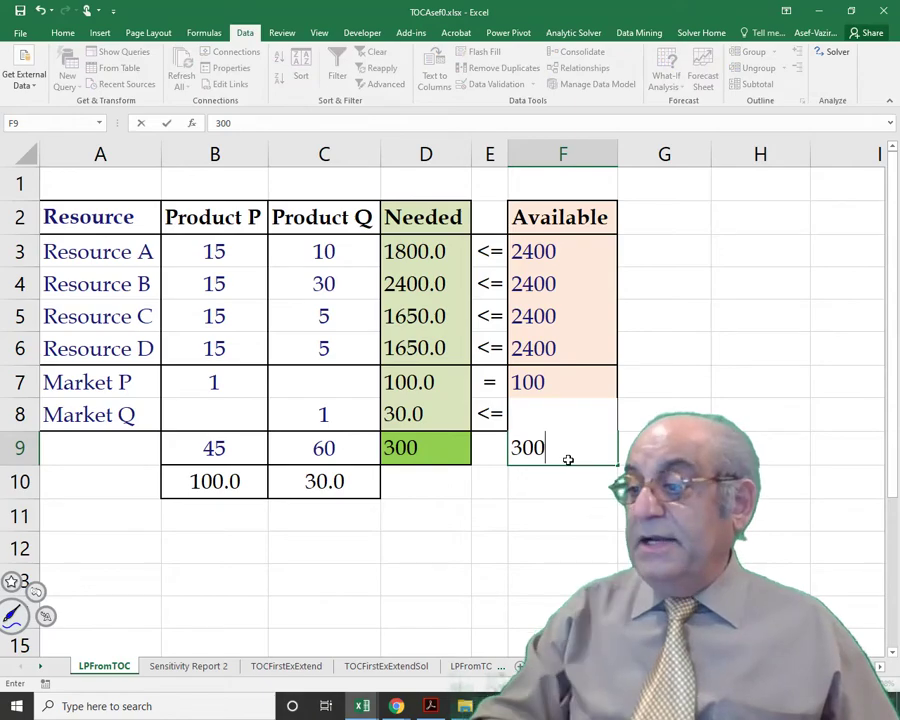
{"action": "key", "text": "Return"}
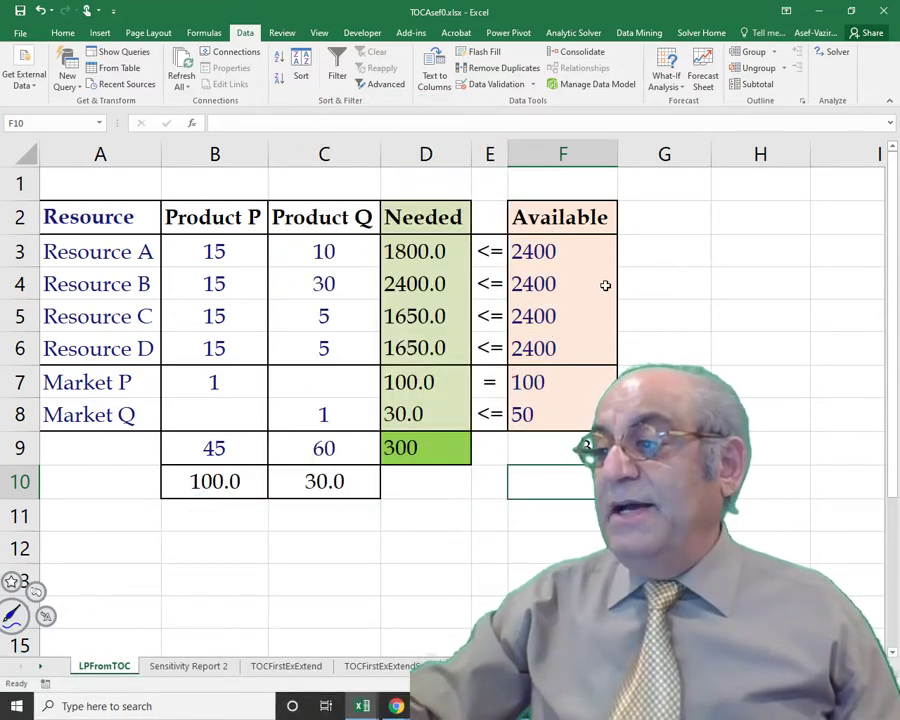
Review the Resource B and Market P rows, and clear the Product P and Q quantities in B10:C10
{"action": "left_click_drag", "start_coordinate": [605, 285], "coordinate": [90, 284]}
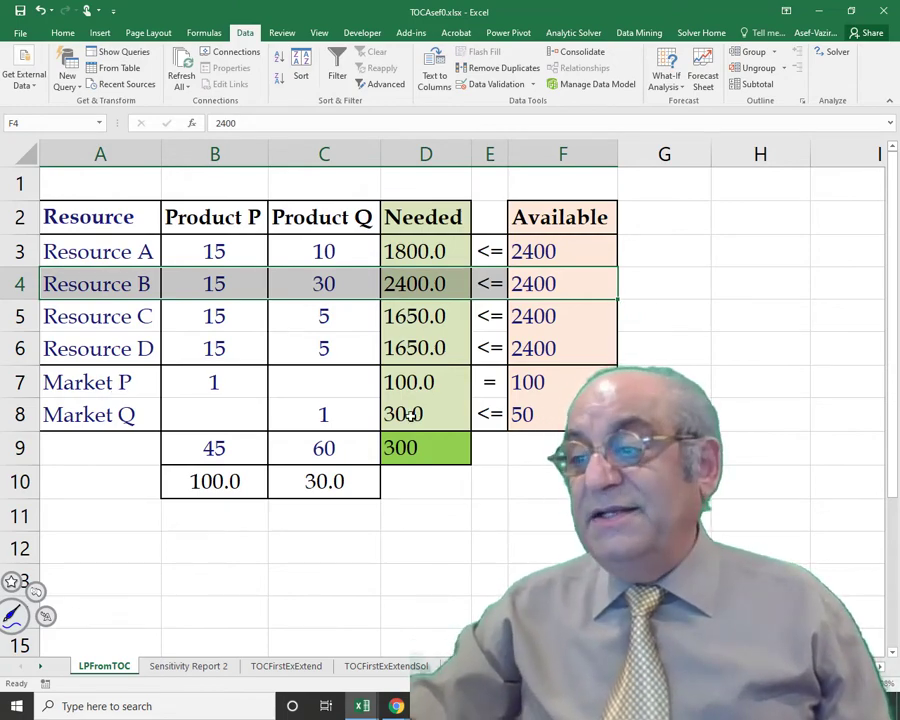
{"action": "left_click_drag", "start_coordinate": [545, 383], "coordinate": [25, 383]}
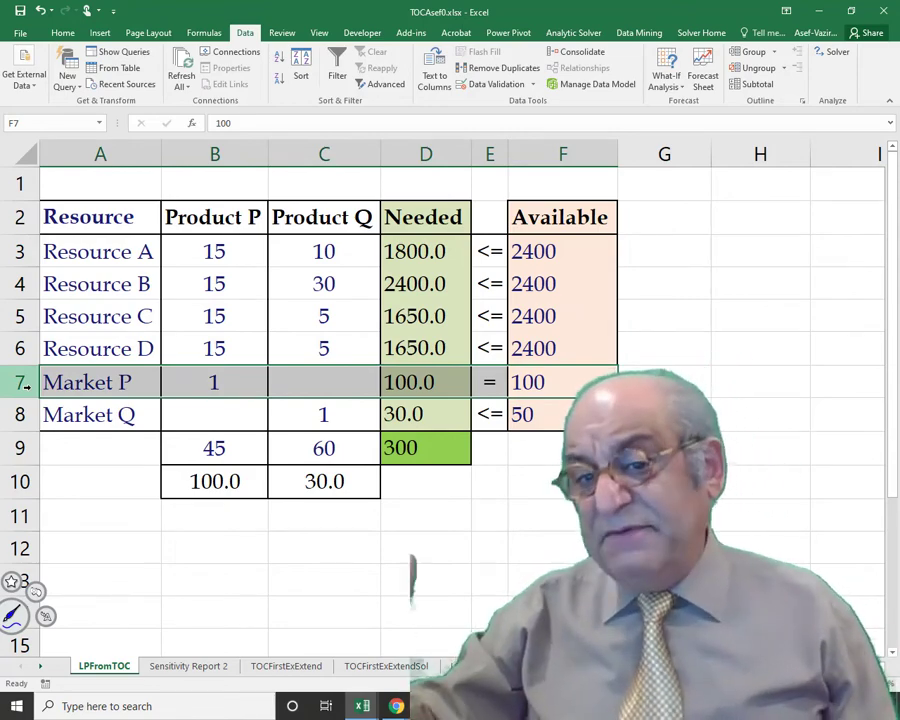
{"action": "left_click", "coordinate": [467, 585]}
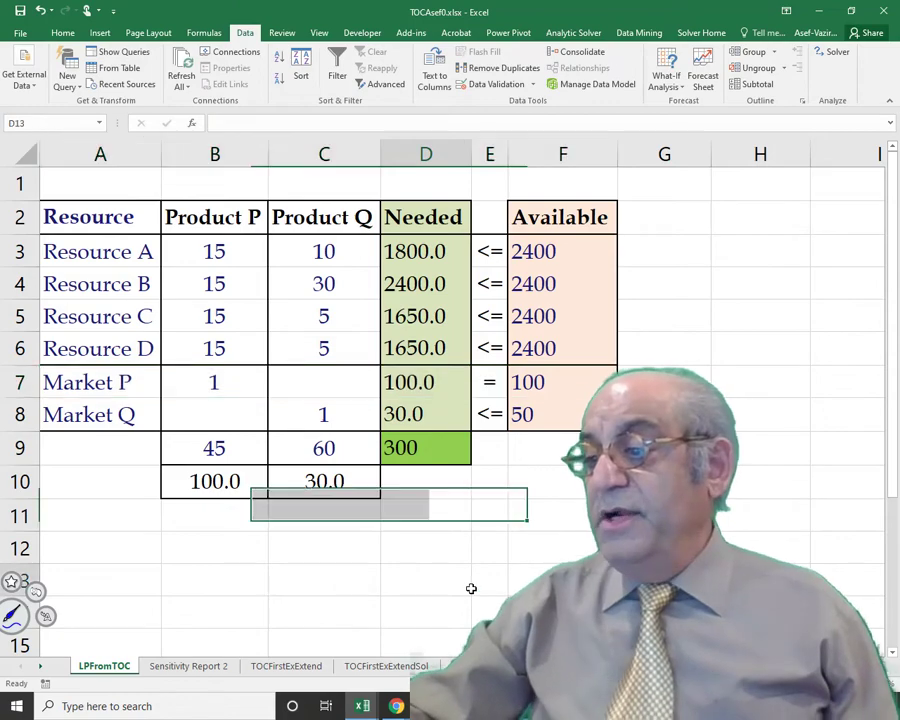
{"action": "left_click_drag", "start_coordinate": [202, 481], "coordinate": [300, 485]}
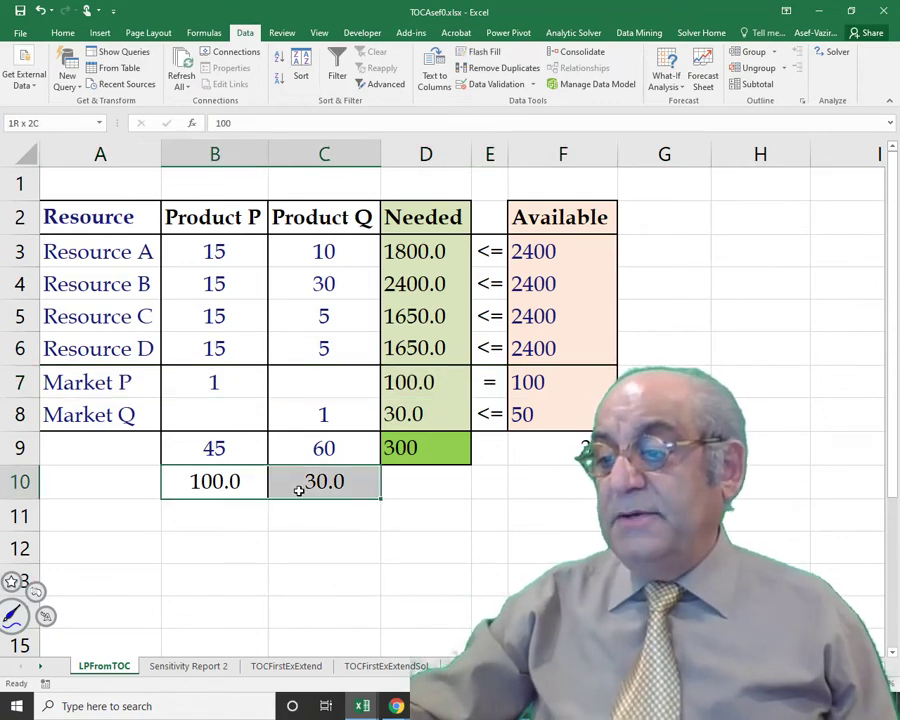
{"action": "key", "text": "Delete"}
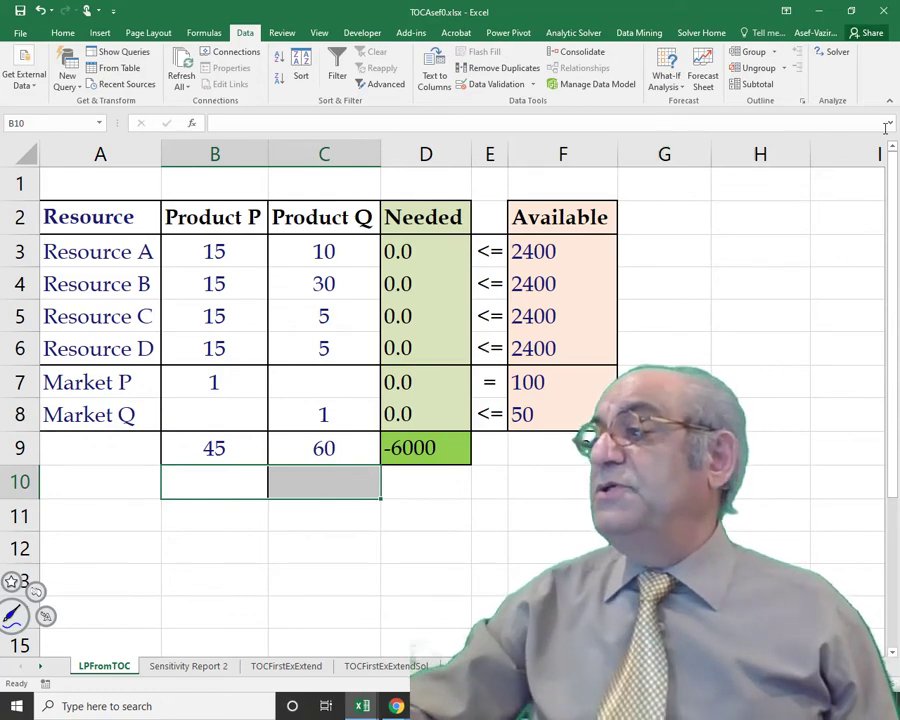
Change the Market P Solver constraint to $D$7 <= $F$7
{"action": "left_click", "coordinate": [838, 52]}
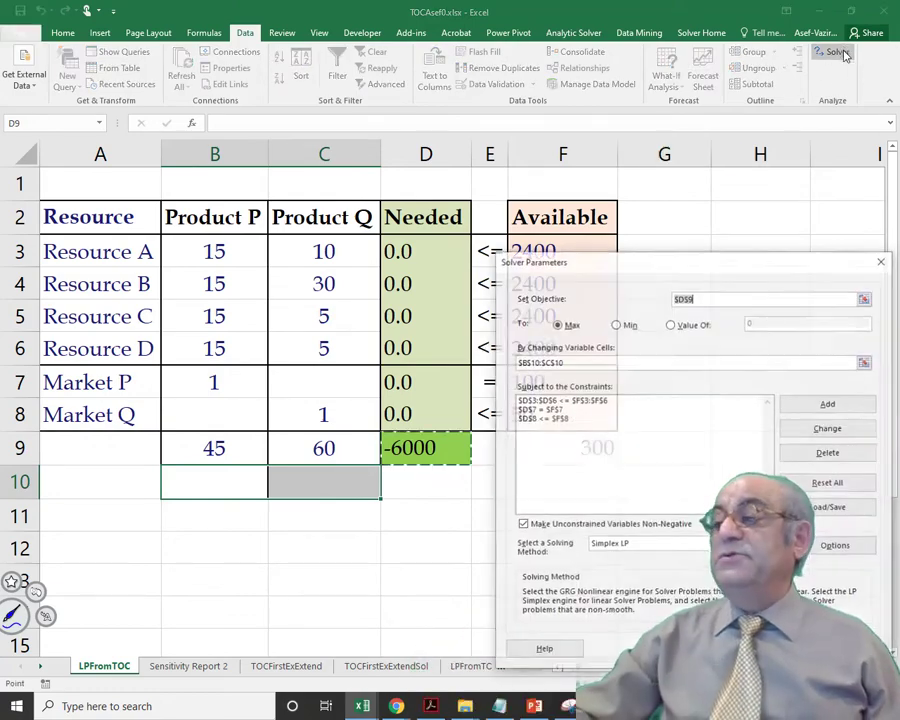
{"action": "left_click", "coordinate": [545, 410]}
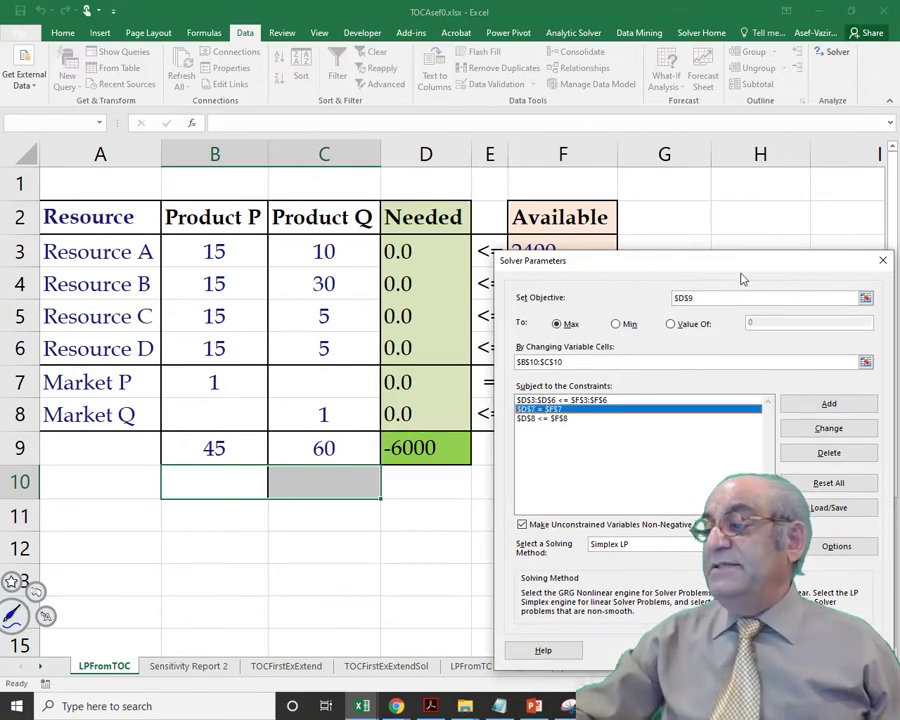
{"action": "left_click", "coordinate": [828, 428]}
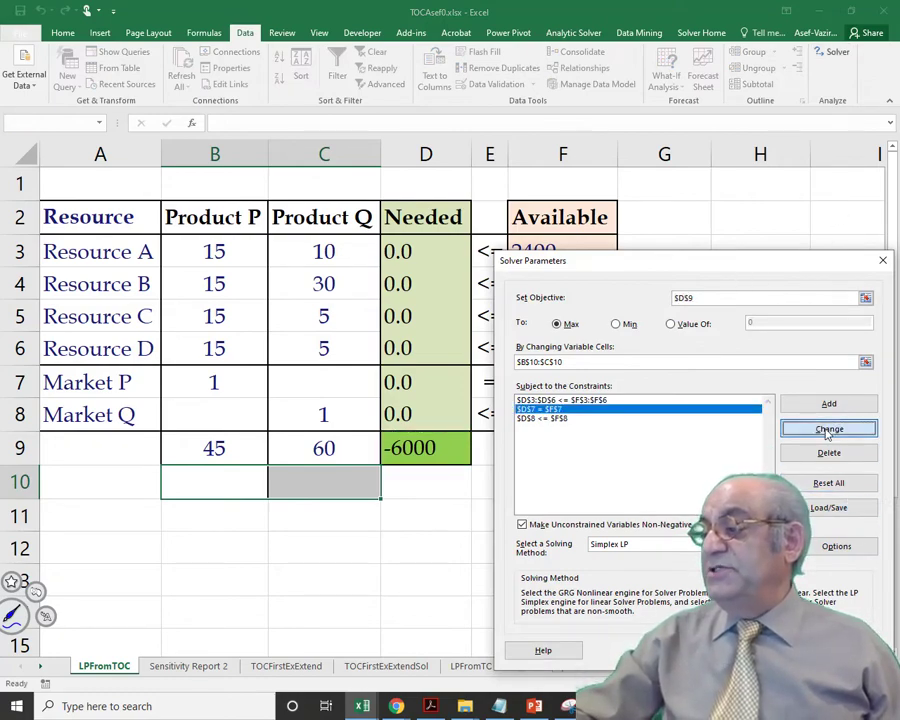
{"action": "left_click", "coordinate": [709, 466]}
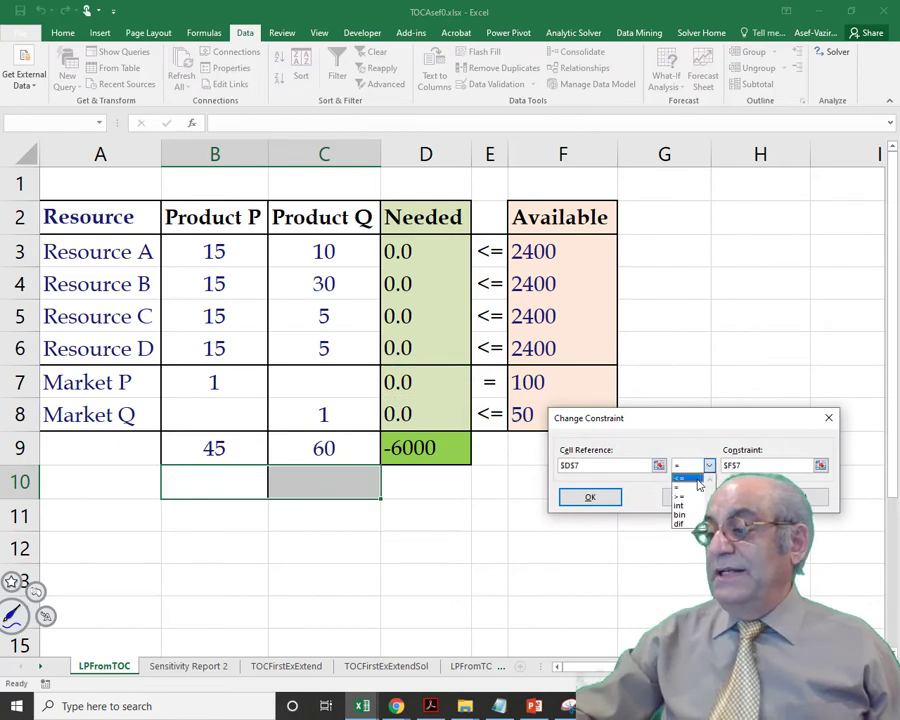
{"action": "left_click", "coordinate": [690, 480]}
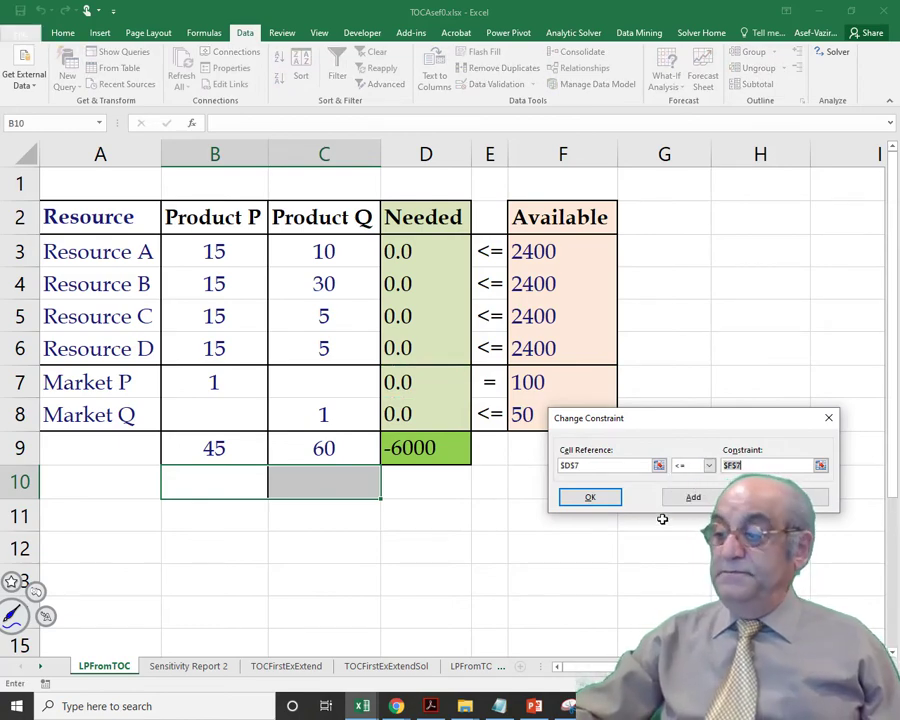
{"action": "left_click", "coordinate": [606, 498]}
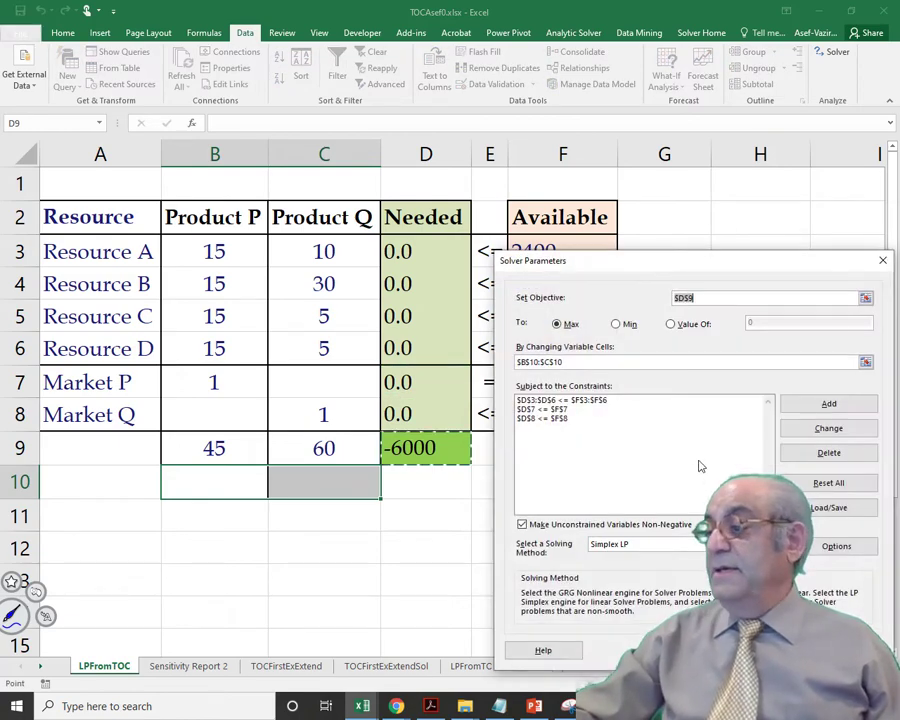
Change the Market Q Solver constraint to $D$8 = $F$8, and close the Solver parameters
{"action": "left_click", "coordinate": [557, 421]}
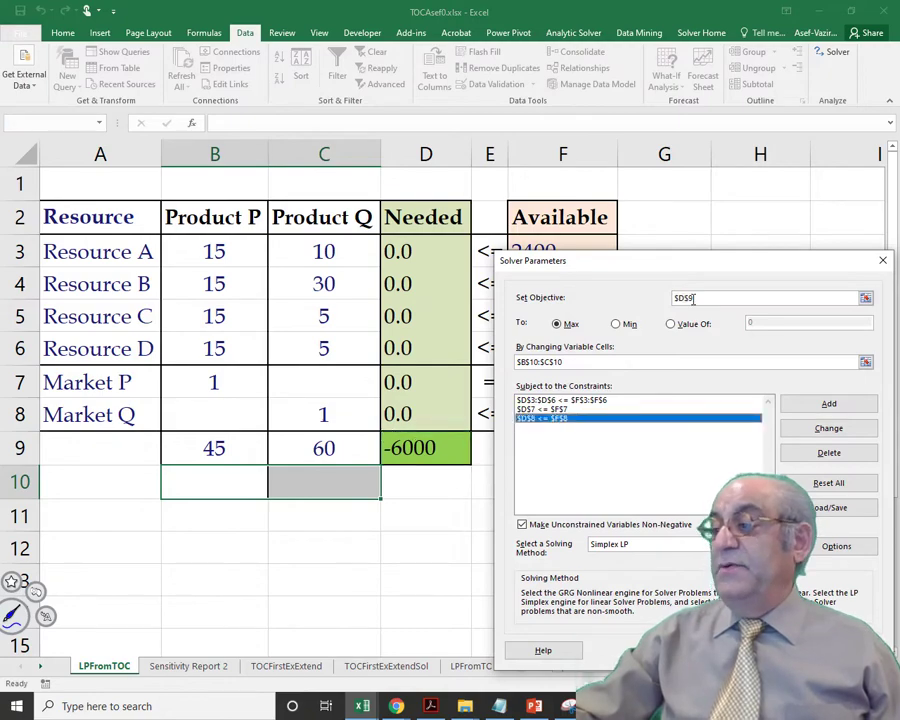
{"action": "left_click", "coordinate": [815, 432]}
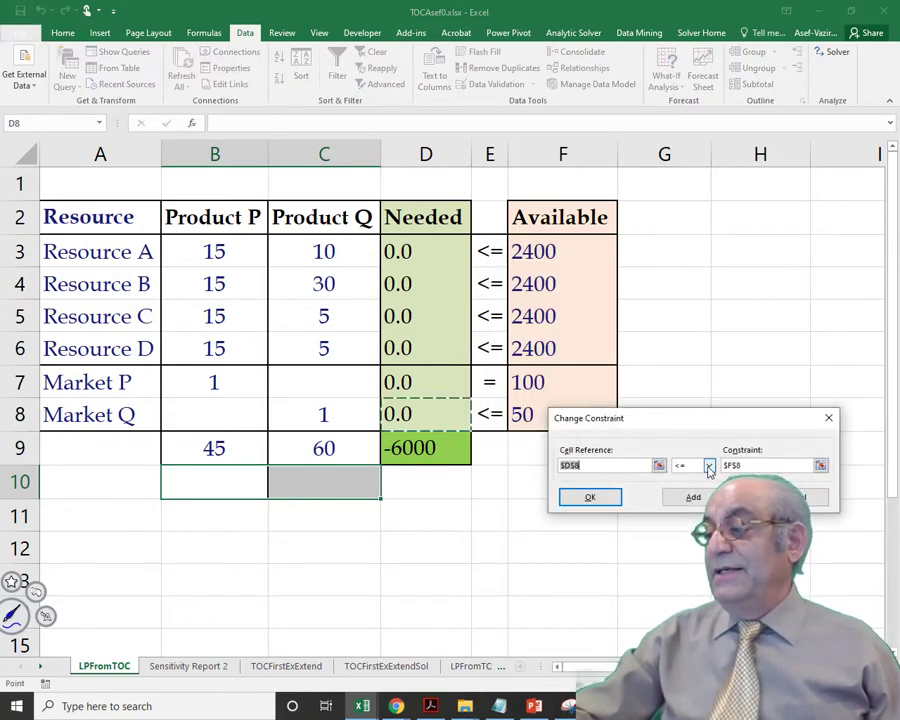
{"action": "left_click", "coordinate": [709, 466]}
{"action": "left_click", "coordinate": [684, 488]}
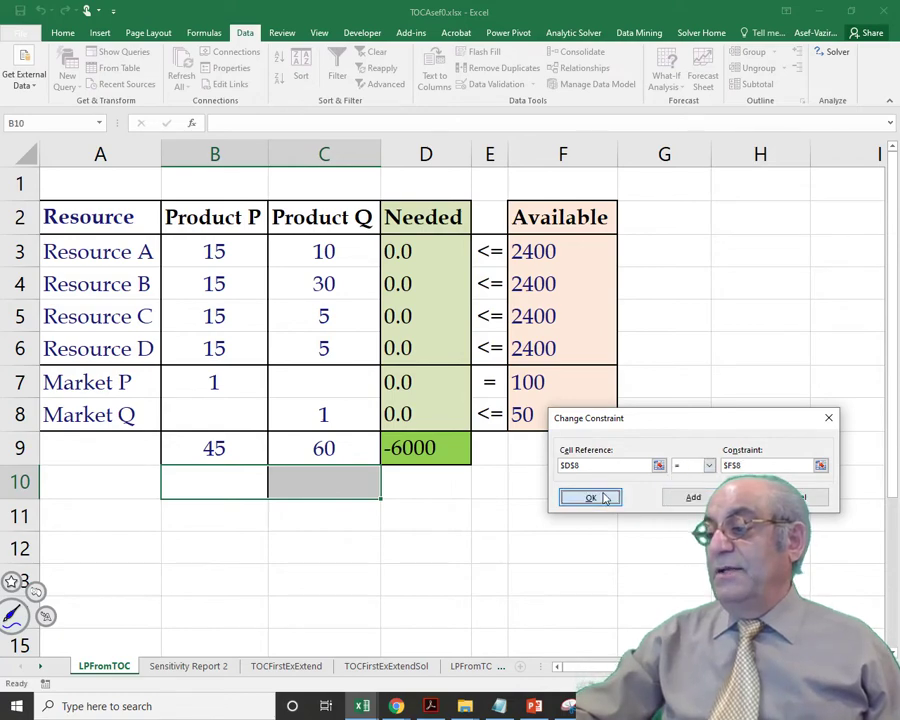
{"action": "left_click", "coordinate": [588, 495]}
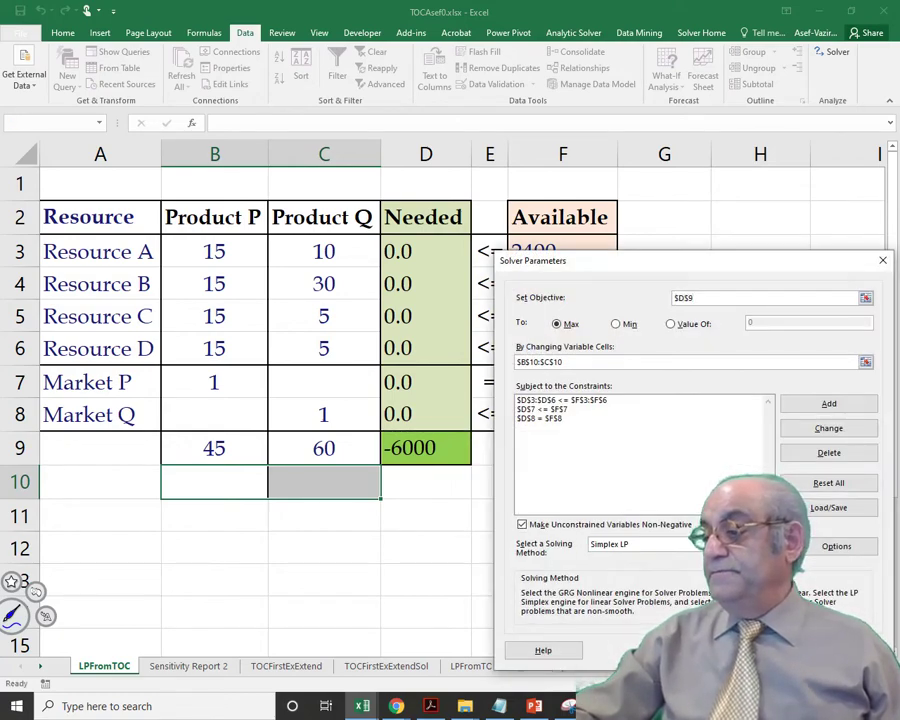
{"action": "key", "text": "Escape"}
Set the Market Q relation sign in E8 to =
{"action": "left_click", "coordinate": [488, 414]}
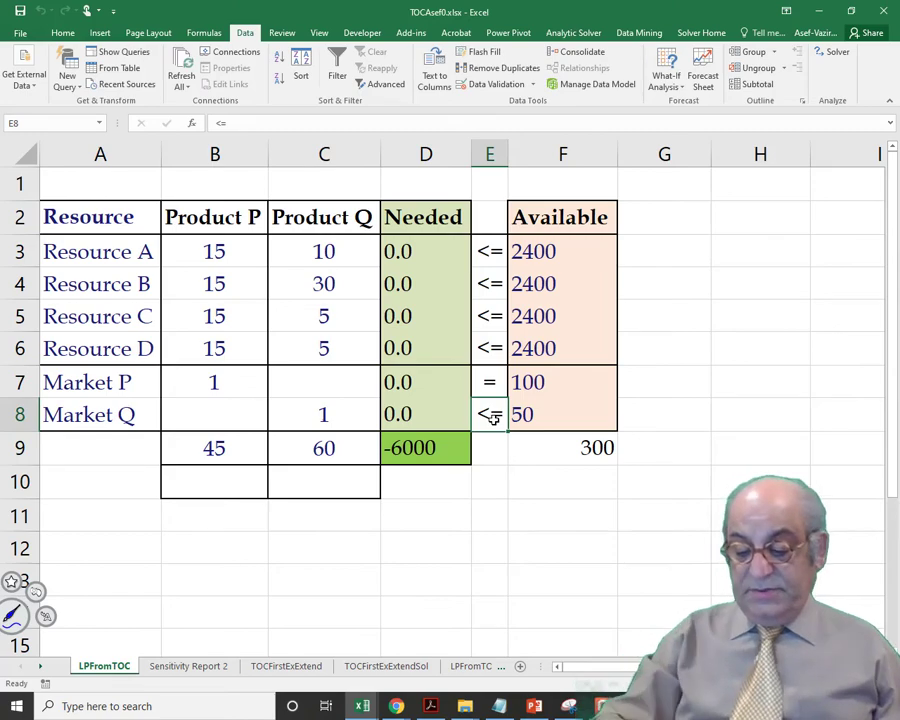
{"action": "type", "text": "="}
{"action": "key", "text": "Return"}
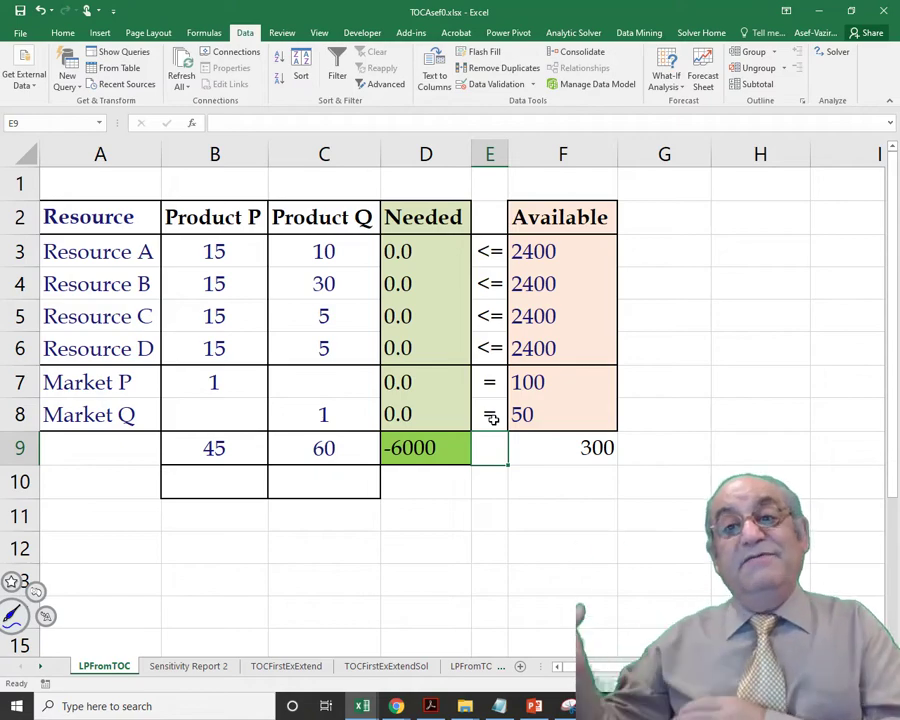
Solve the model with the revised market constraints and keep the Solver solution
{"action": "left_click", "coordinate": [833, 55]}
{"action": "key", "text": "Return"}
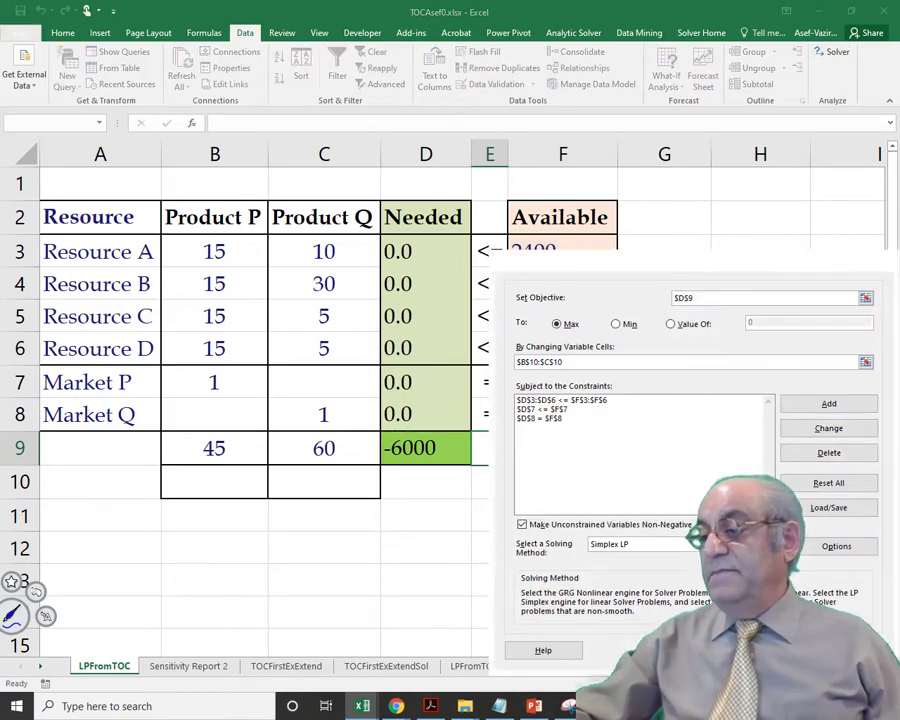
{"action": "left_click", "coordinate": [285, 380]}
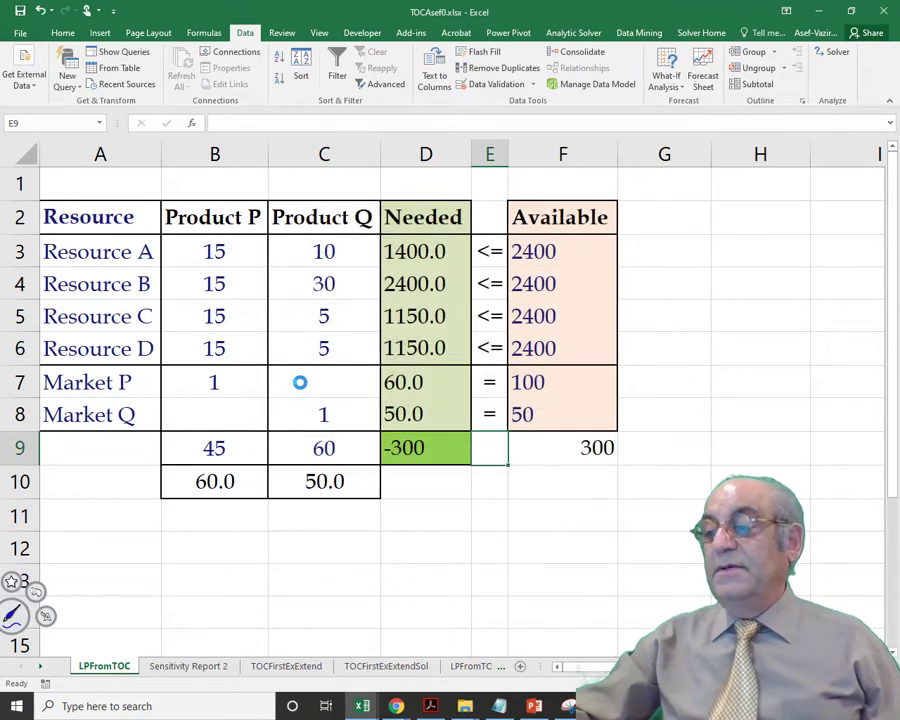
Compare the solved quantities in B10:C10 and the profit in D9 with the reference in F9, and clear F9
{"action": "left_click", "coordinate": [430, 456]}
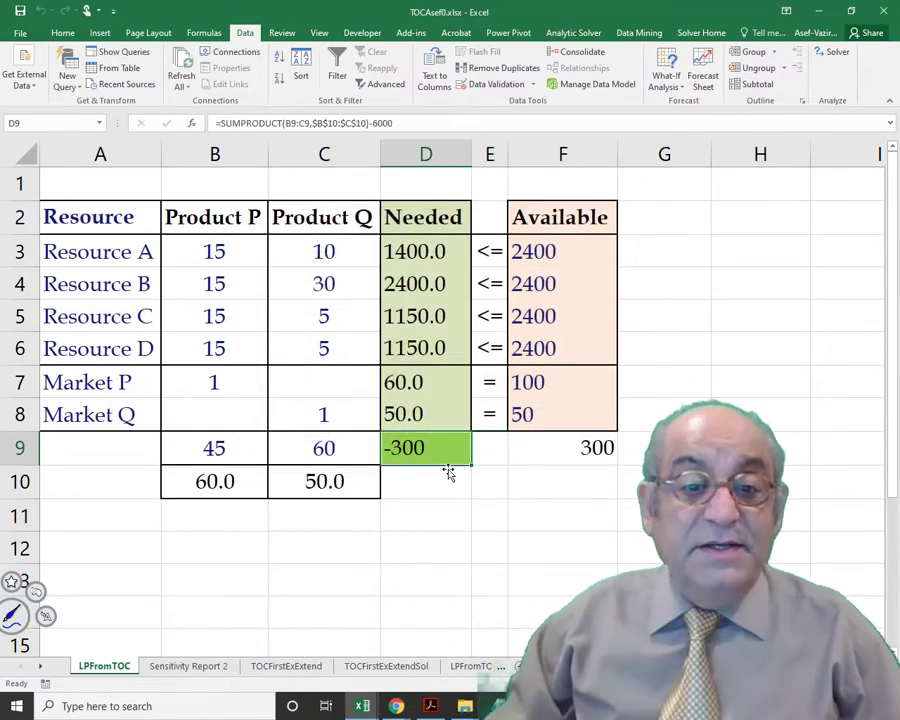
{"action": "left_click", "coordinate": [339, 490]}
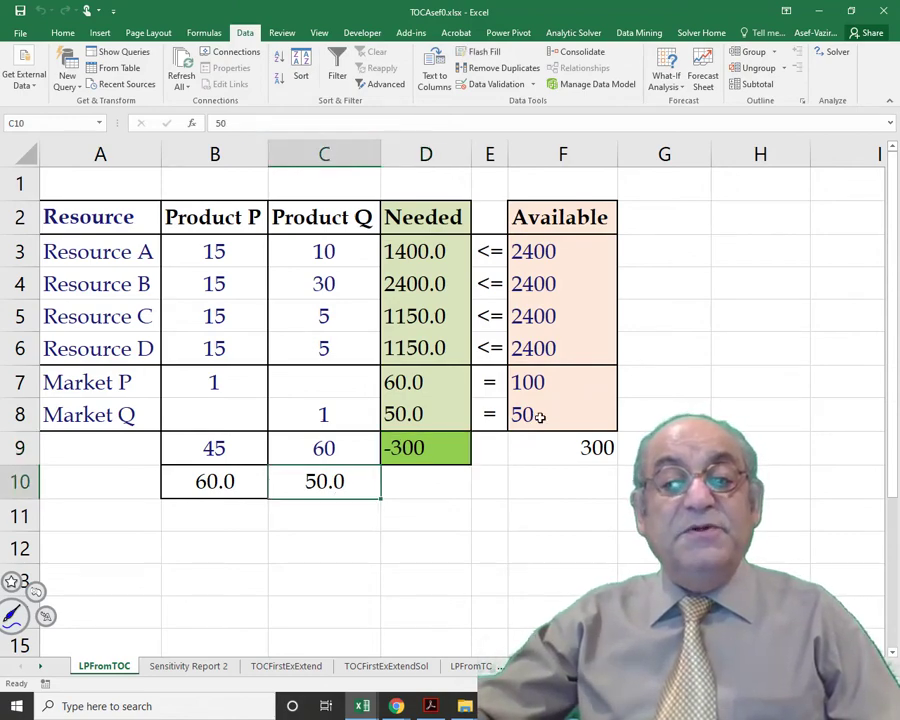
{"action": "left_click", "coordinate": [218, 487]}
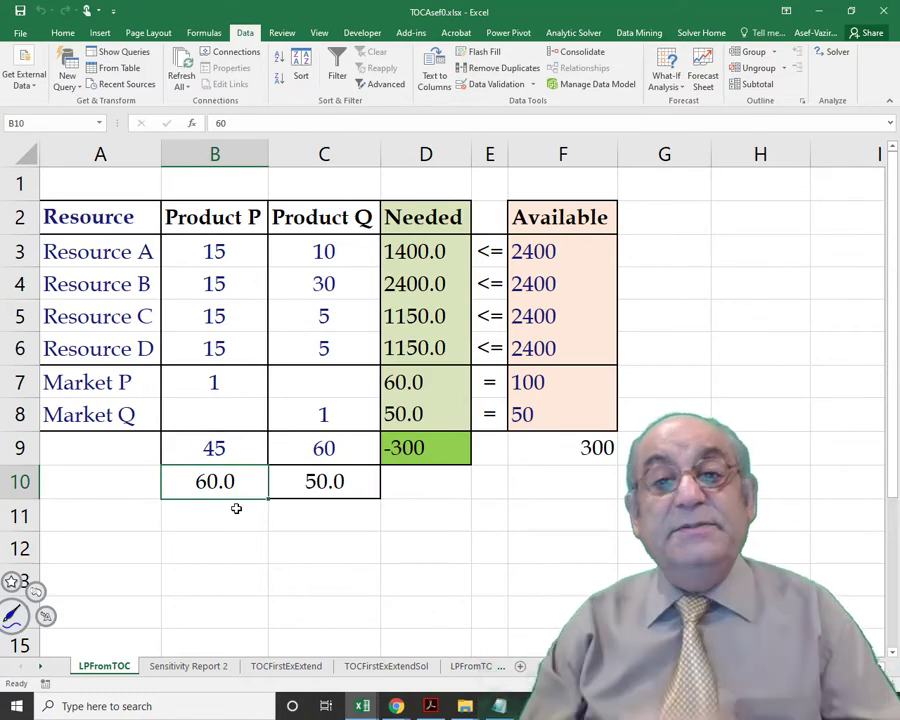
{"action": "left_click", "coordinate": [438, 446]}
{"action": "left_click", "coordinate": [572, 446]}
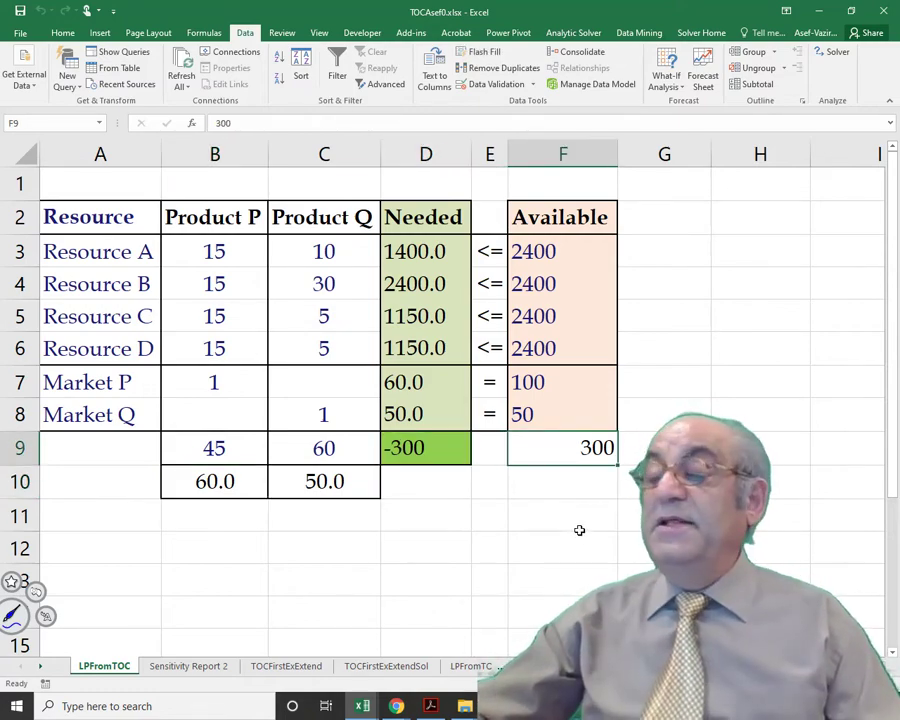
{"action": "left_click", "coordinate": [428, 446]}
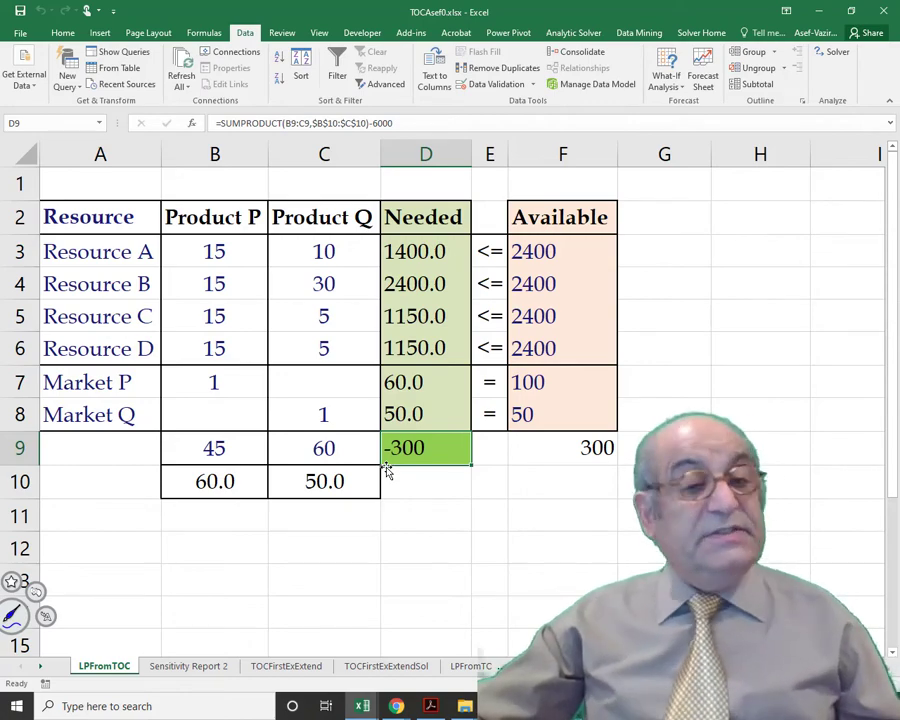
{"action": "left_click", "coordinate": [521, 455]}
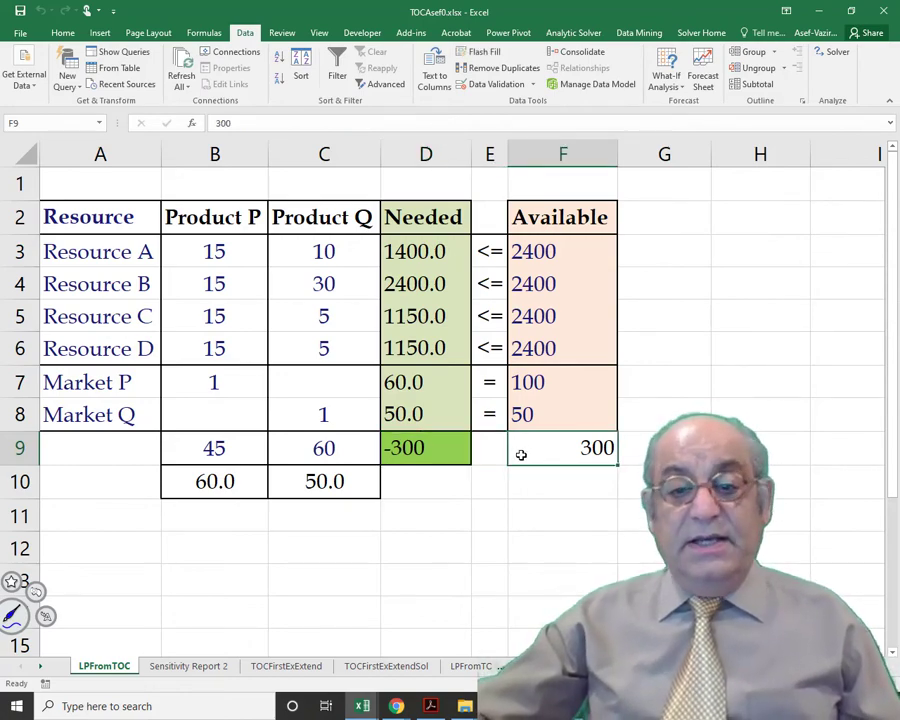
{"action": "key", "text": "Delete"}
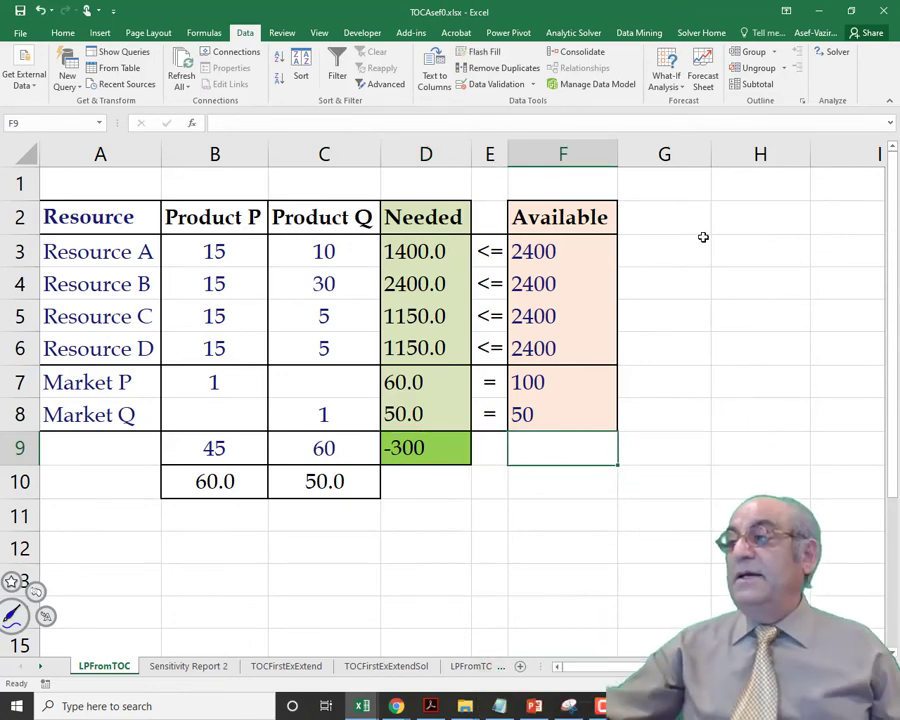
Delete all the Solver constraints on the resources, Market P and Market Q
{"action": "left_click", "coordinate": [832, 52]}
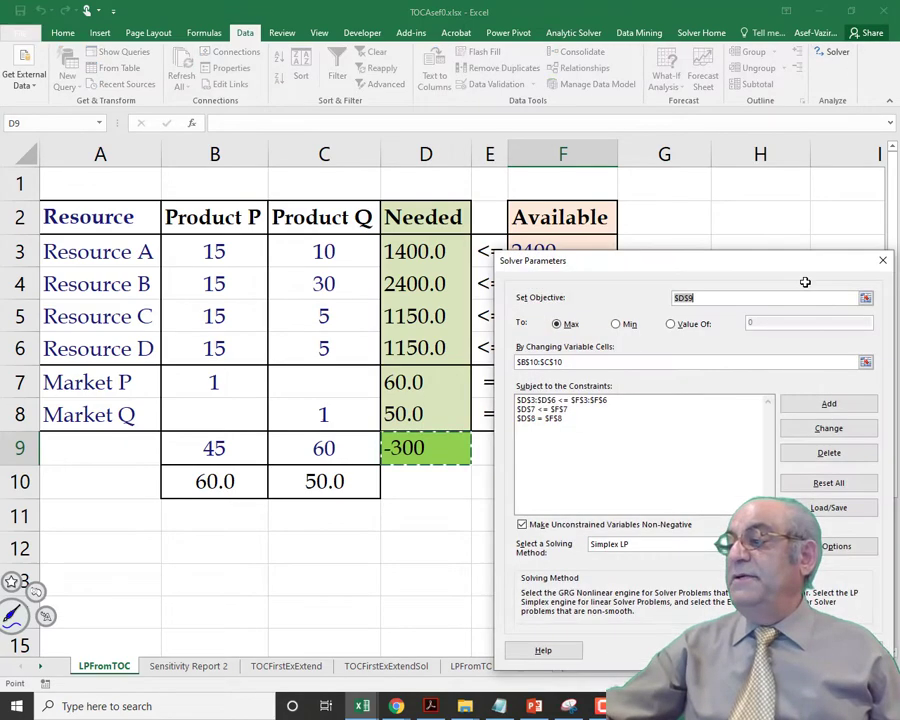
{"action": "left_click", "coordinate": [586, 402]}
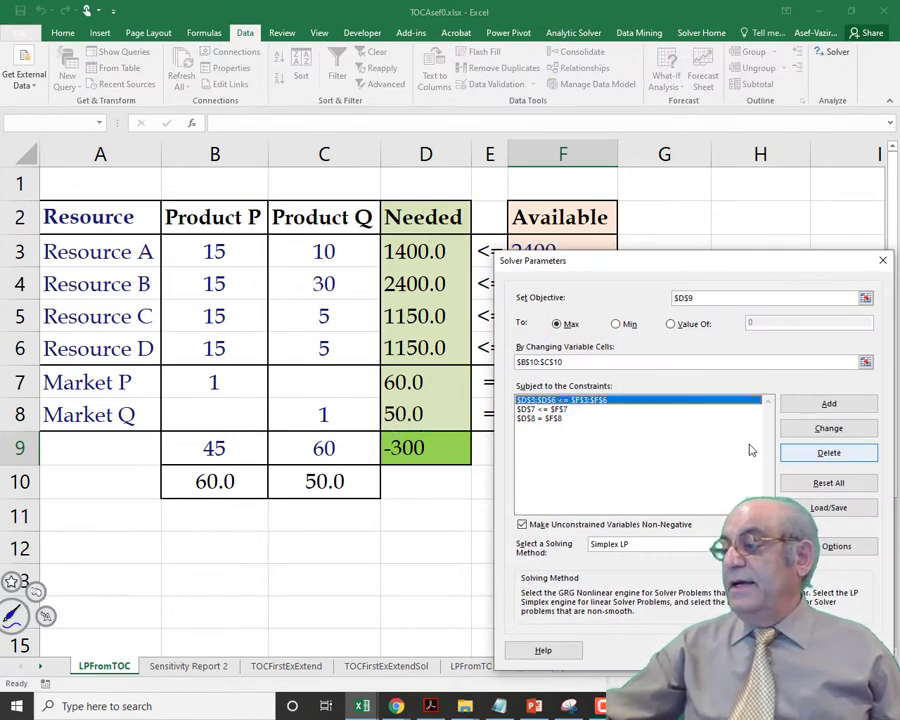
{"action": "left_click", "coordinate": [826, 452]}
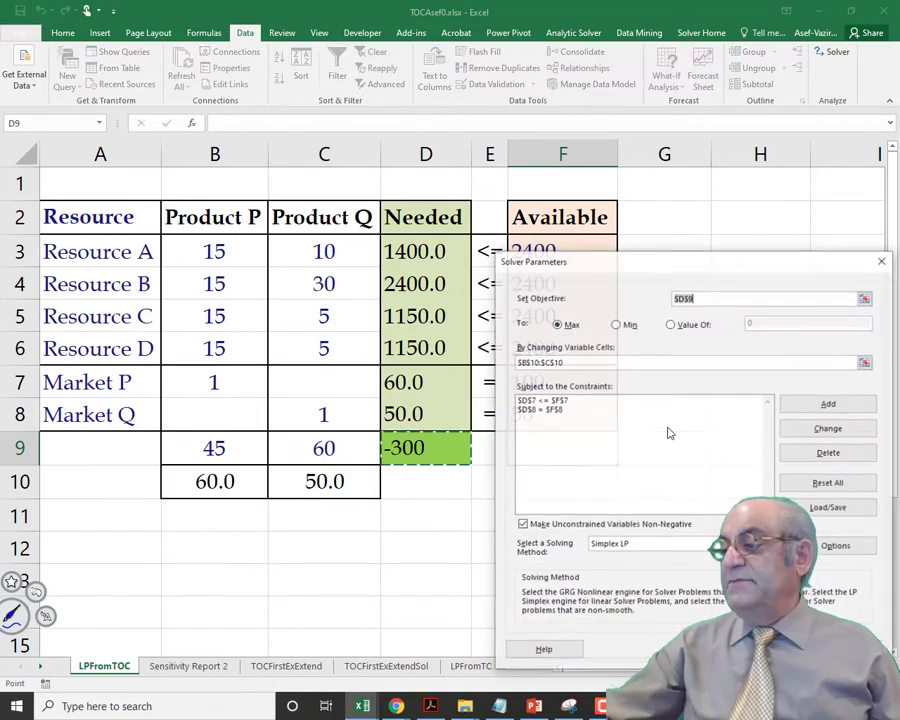
{"action": "left_click", "coordinate": [826, 453]}
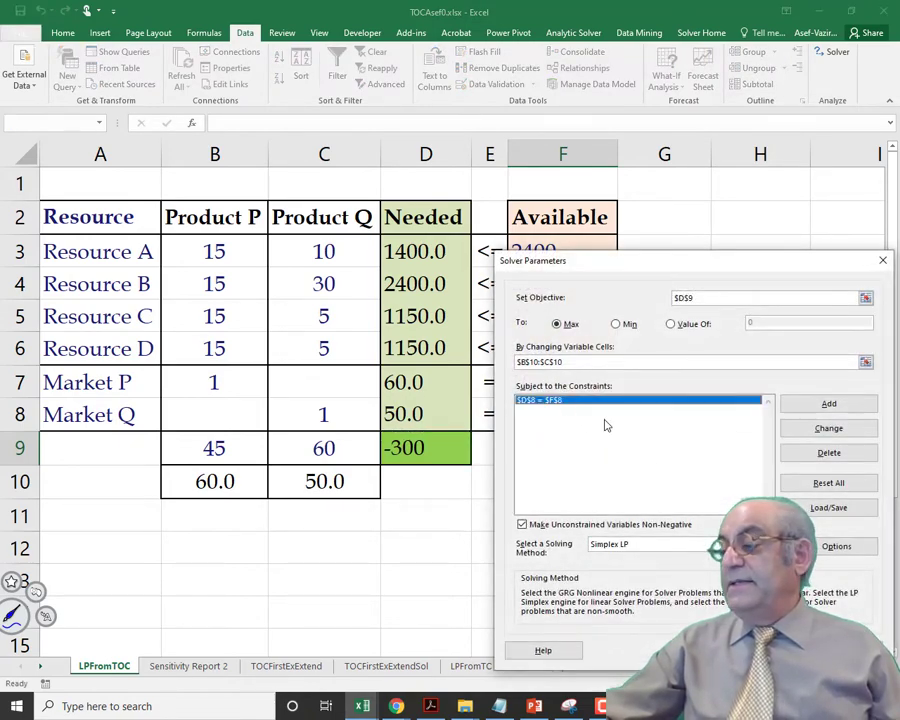
{"action": "left_click", "coordinate": [829, 452]}
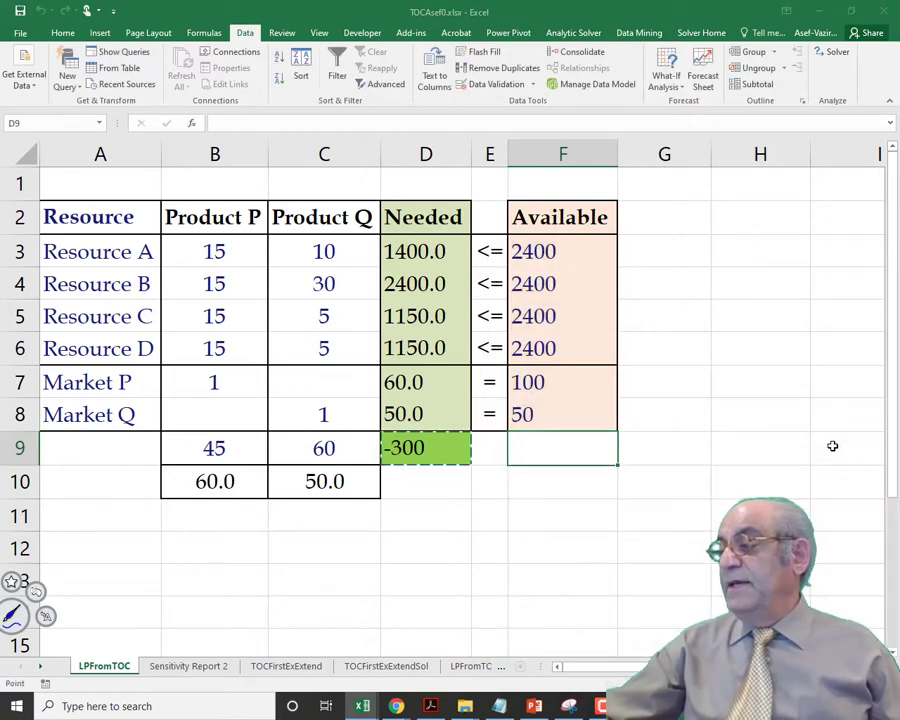
Add one Solver constraint requiring D3:D8 <= F3:F8, and close Solver without solving
{"action": "left_click", "coordinate": [826, 404]}
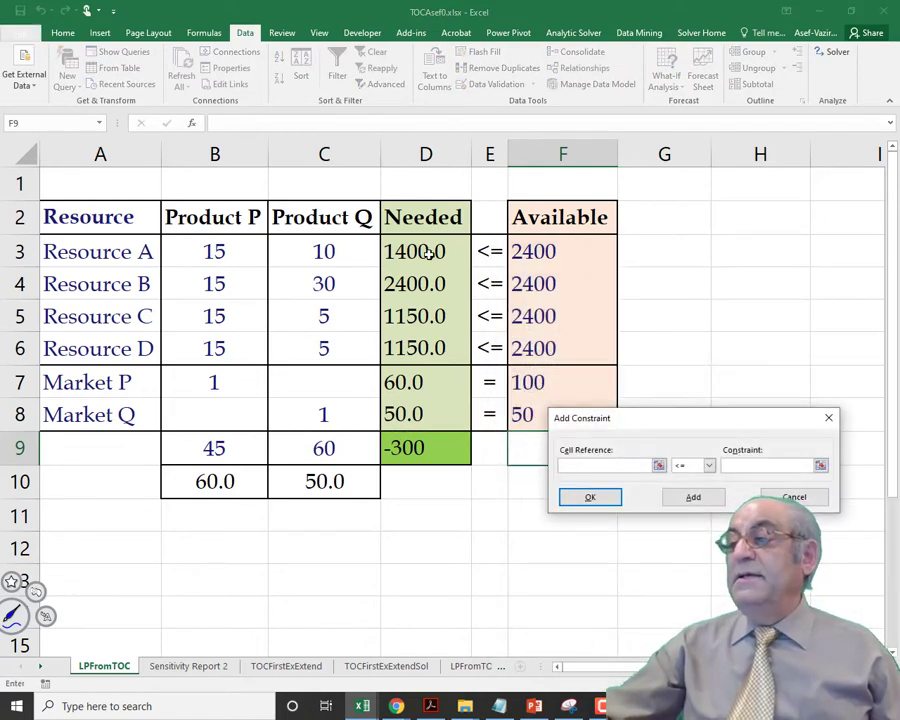
{"action": "left_click_drag", "start_coordinate": [416, 250], "coordinate": [438, 412]}
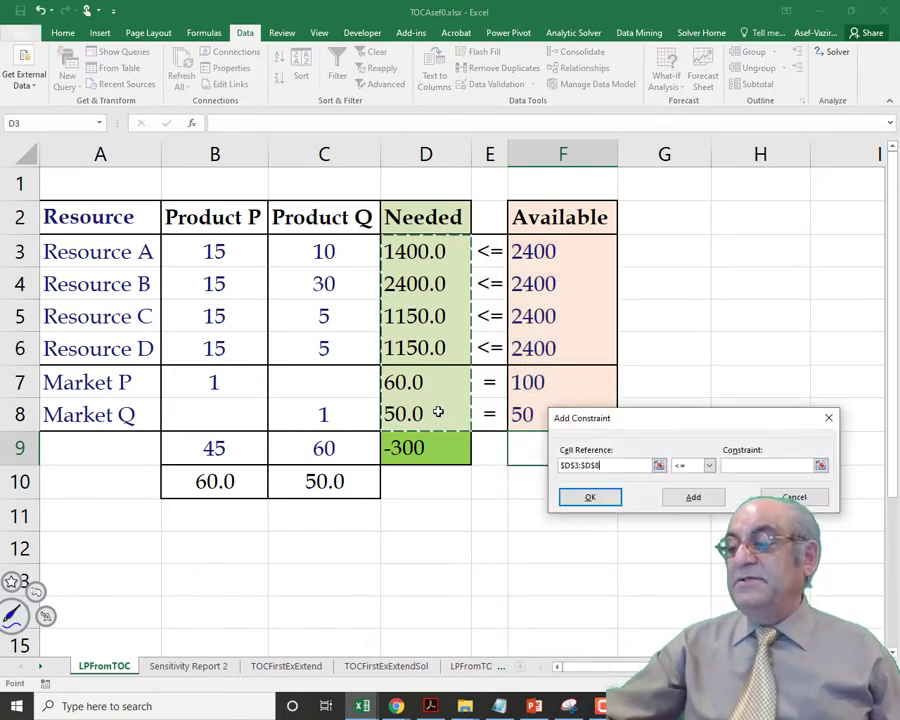
{"action": "left_click", "coordinate": [731, 465]}
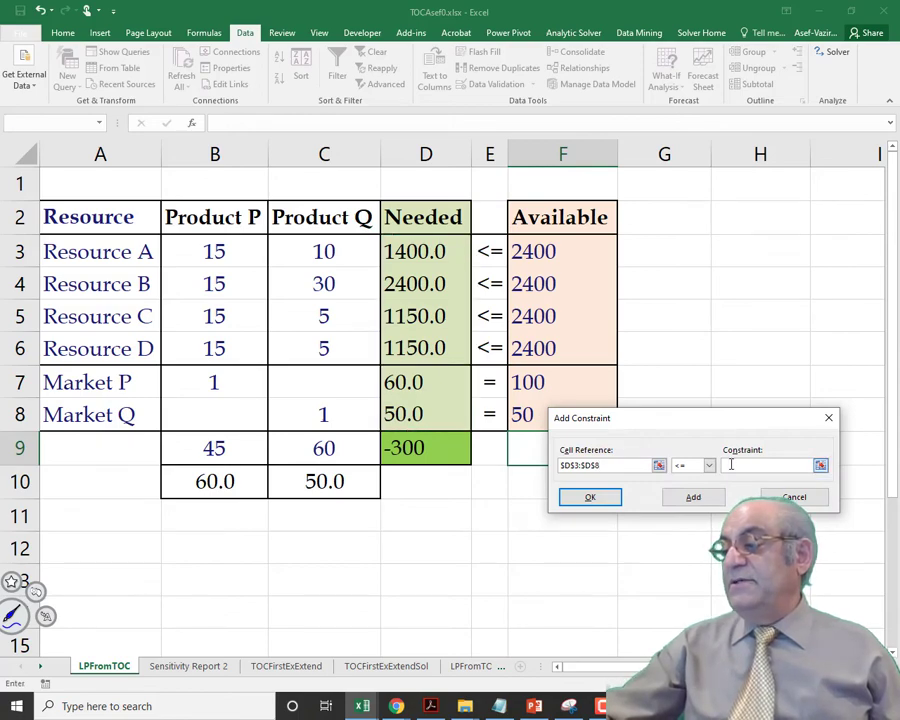
{"action": "left_click_drag", "start_coordinate": [535, 243], "coordinate": [560, 418]}
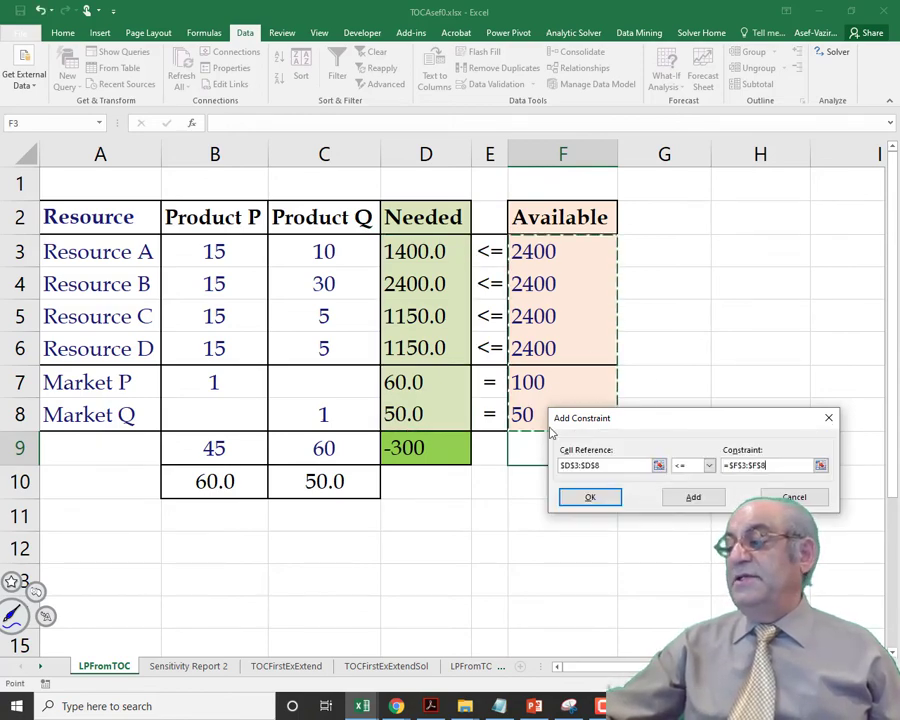
{"action": "left_click", "coordinate": [589, 496]}
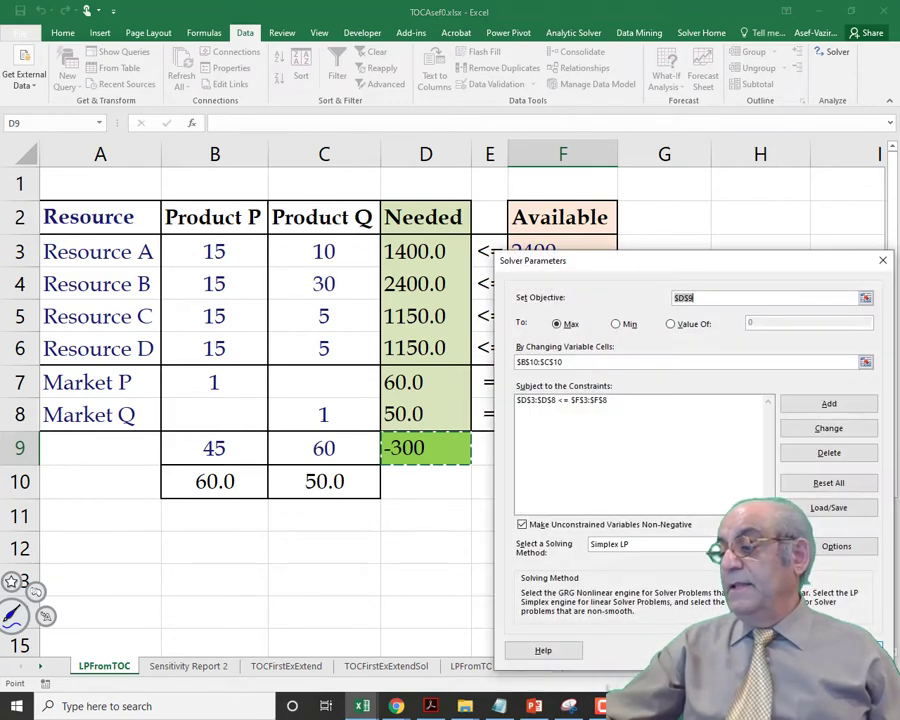
{"action": "key", "text": "Escape"}
Rename the Needed header in D2 to LHS and the Available header in F2 to RHS
{"action": "left_click", "coordinate": [421, 222]}
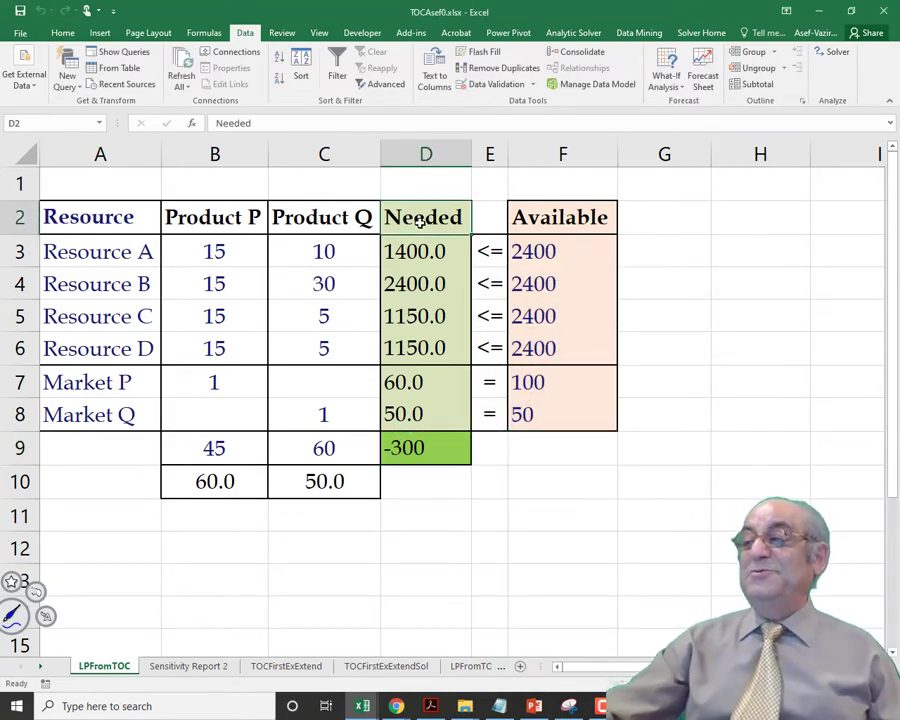
{"action": "type", "text": "L"}
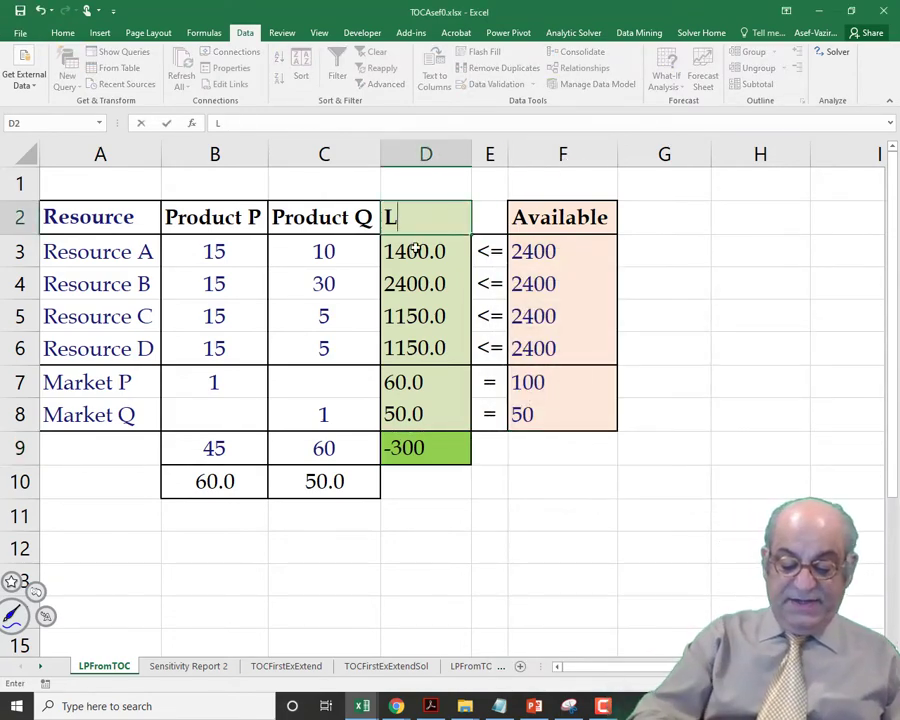
{"action": "type", "text": "HS"}
{"action": "key", "text": "Tab"}
{"action": "key", "text": "Tab"}
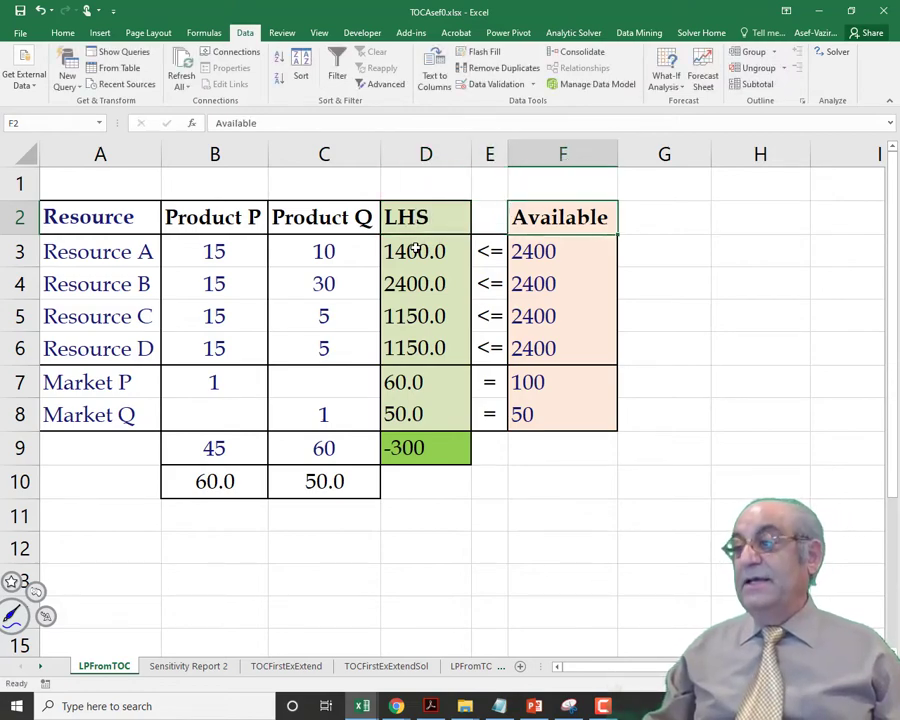
{"action": "type", "text": "R"}
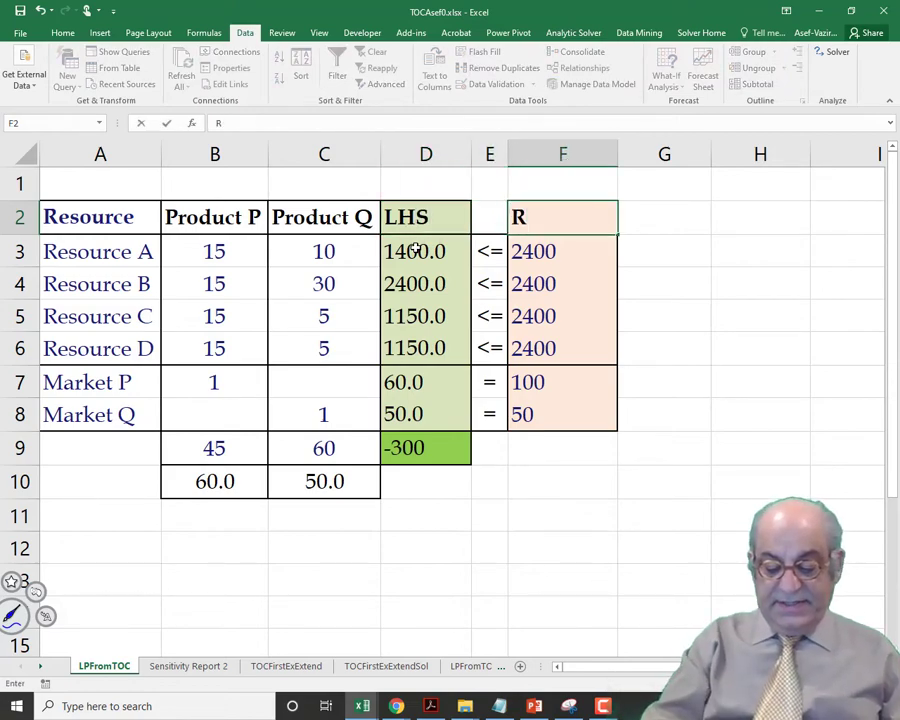
{"action": "type", "text": "HS"}
{"action": "key", "text": "Return"}
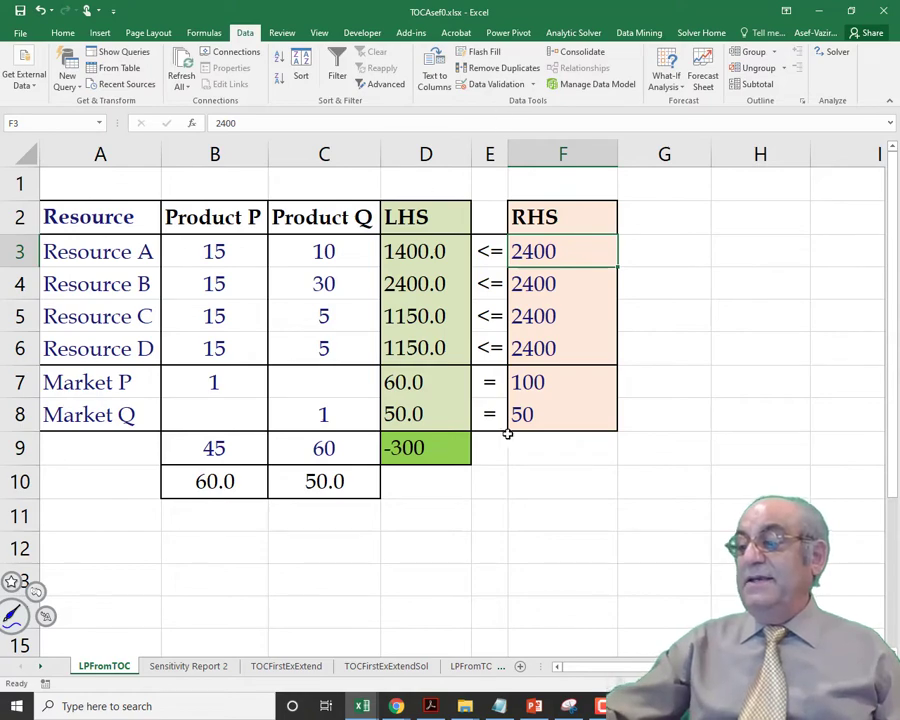
{"action": "key", "text": "Return"}
Set the Market P relation sign in E7 to <= and solve the model, keeping the Solver solution
{"action": "left_click", "coordinate": [490, 382]}
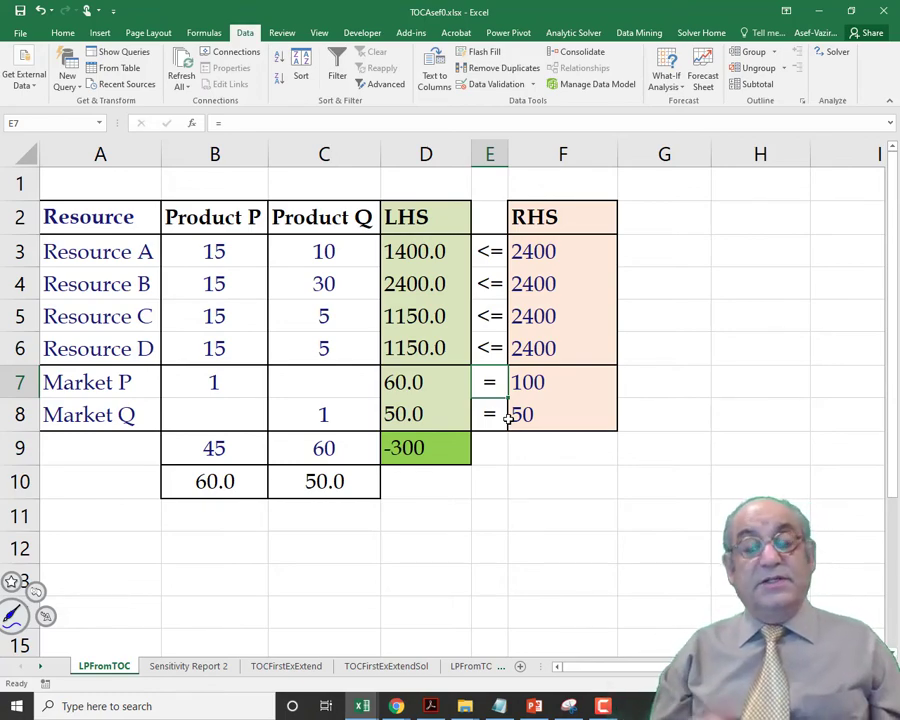
{"action": "left_click_drag", "start_coordinate": [490, 382], "coordinate": [498, 413]}
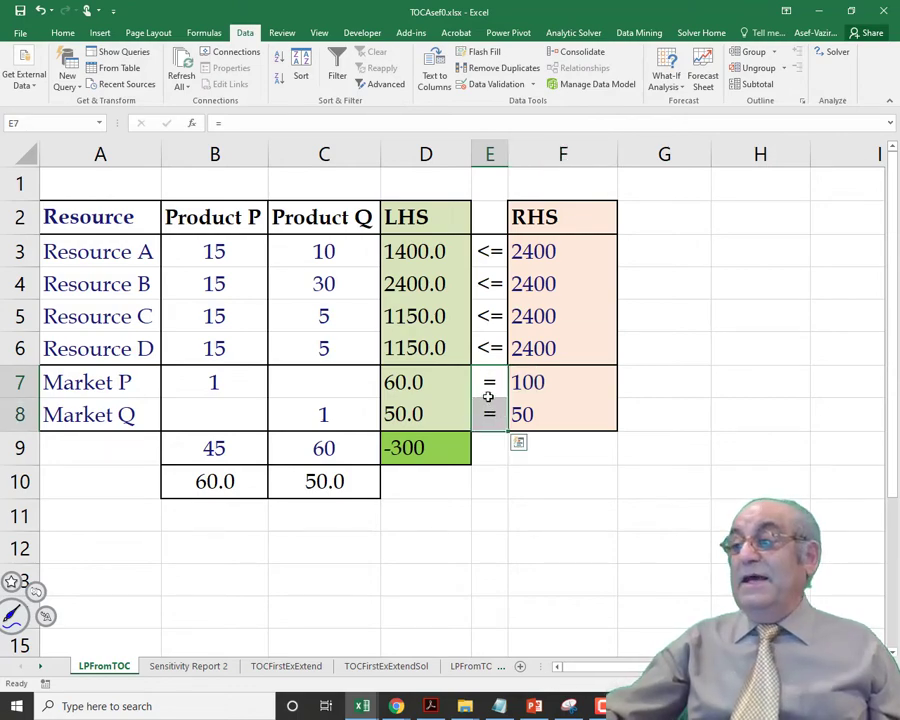
{"action": "left_click", "coordinate": [486, 392]}
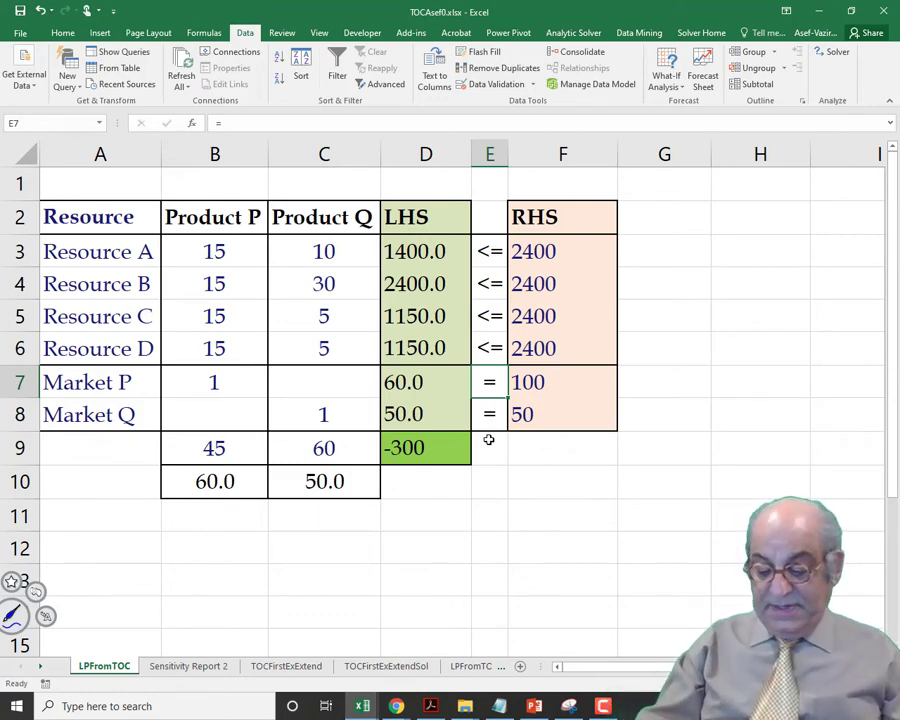
{"action": "type", "text": "<="}
{"action": "key", "text": "Return"}
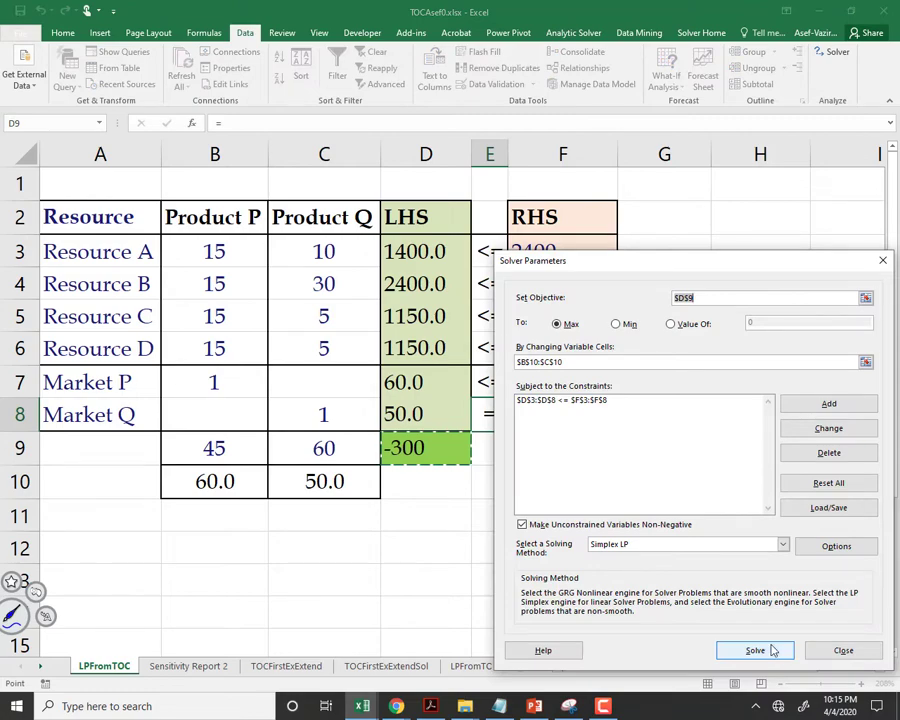
{"action": "left_click", "coordinate": [772, 651]}
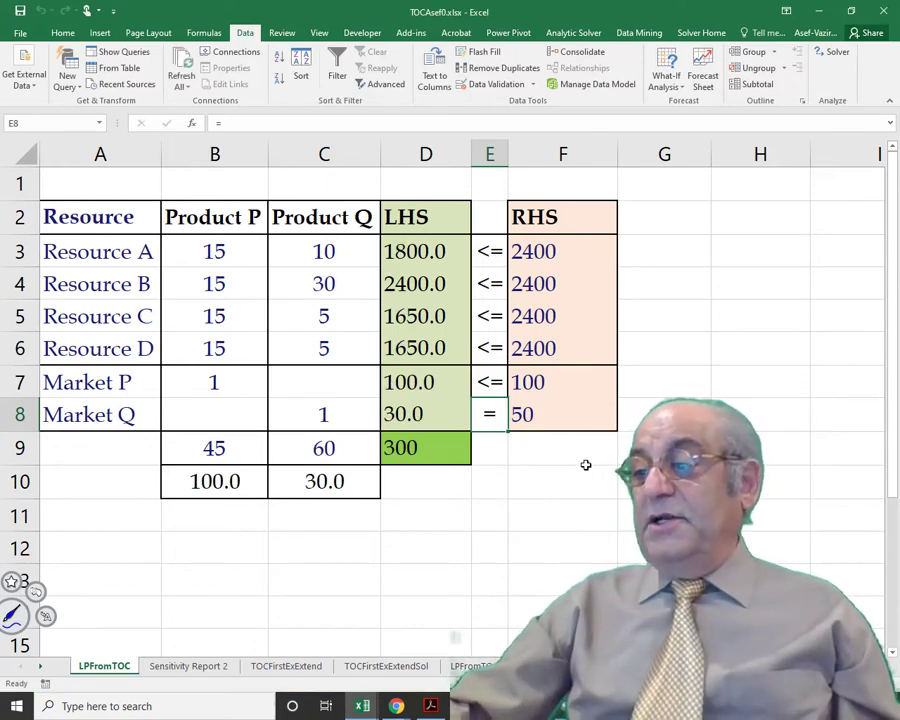
Set the Market Q relation sign in E8 to <= and check the profit in D9
{"action": "left_click", "coordinate": [492, 383]}
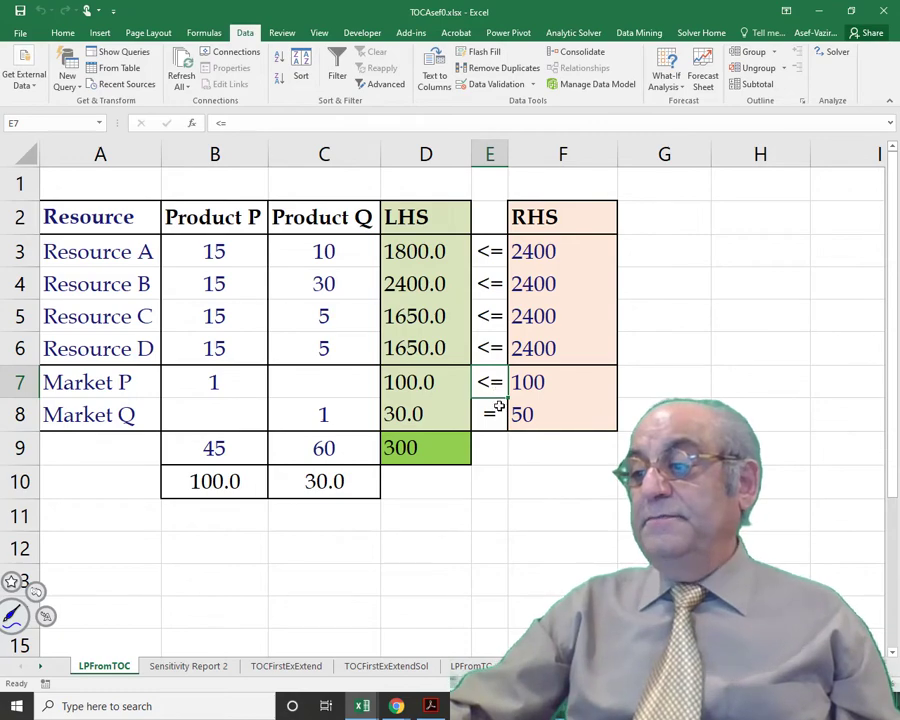
{"action": "left_click", "coordinate": [493, 413]}
{"action": "type", "text": "<="}
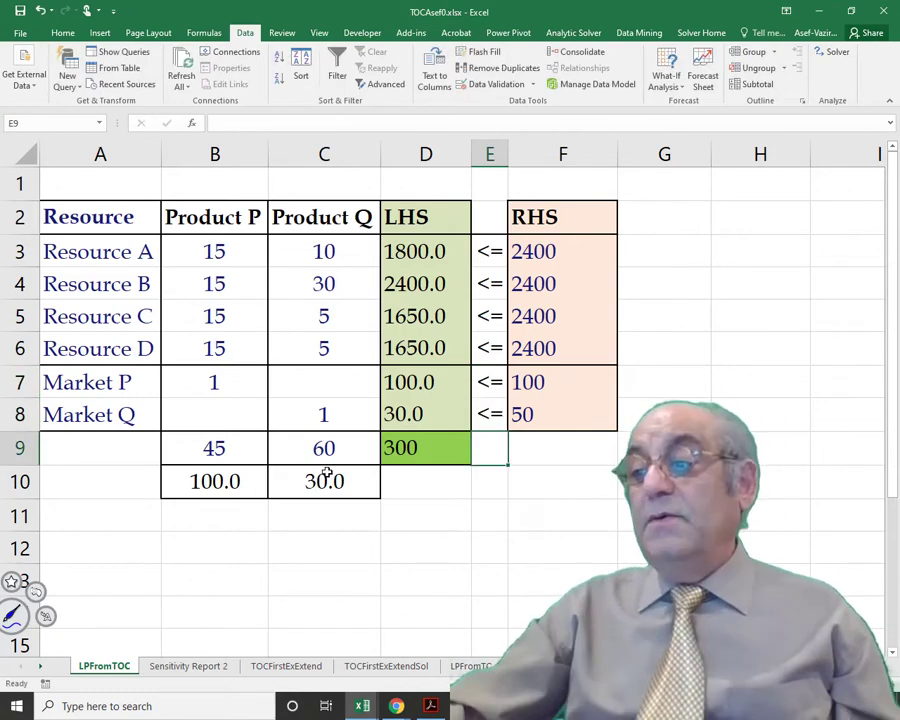
{"action": "left_click", "coordinate": [416, 450]}
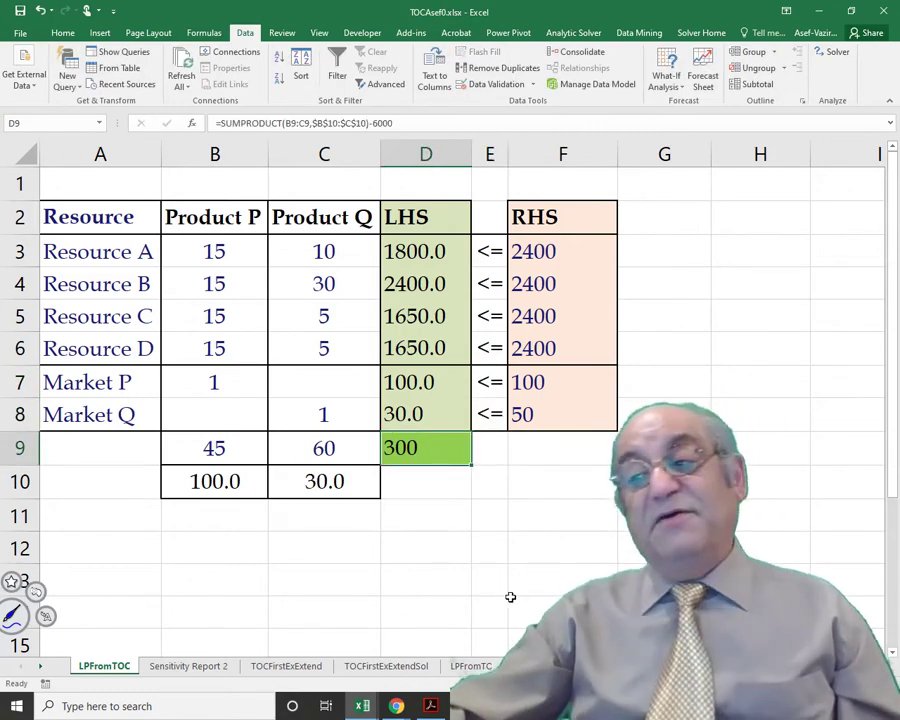
Set the Market P limit in F7 to 101
{"action": "left_click", "coordinate": [566, 444]}
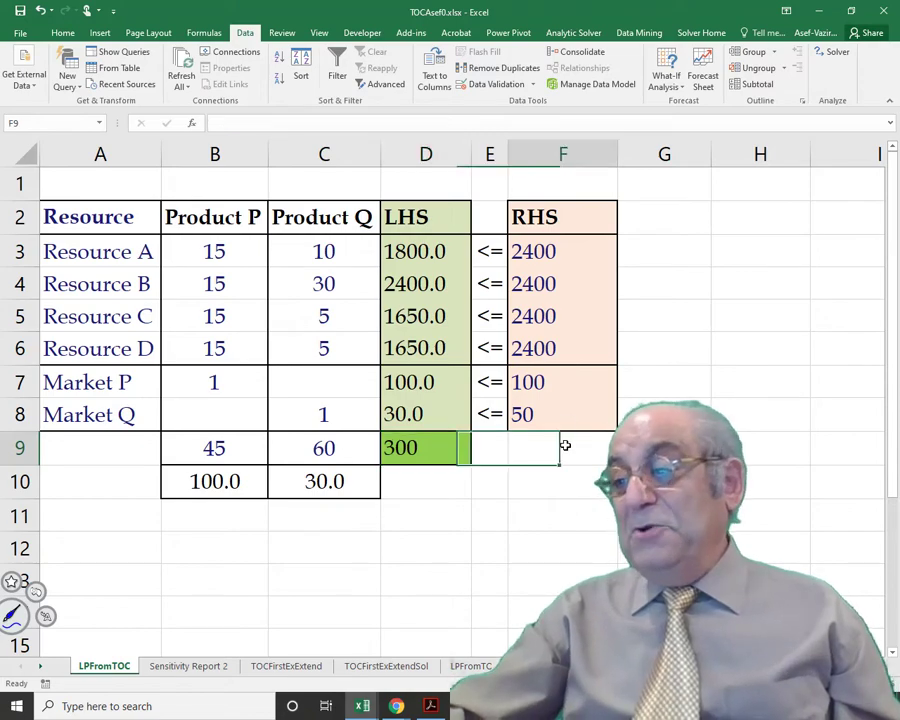
{"action": "left_click", "coordinate": [541, 381]}
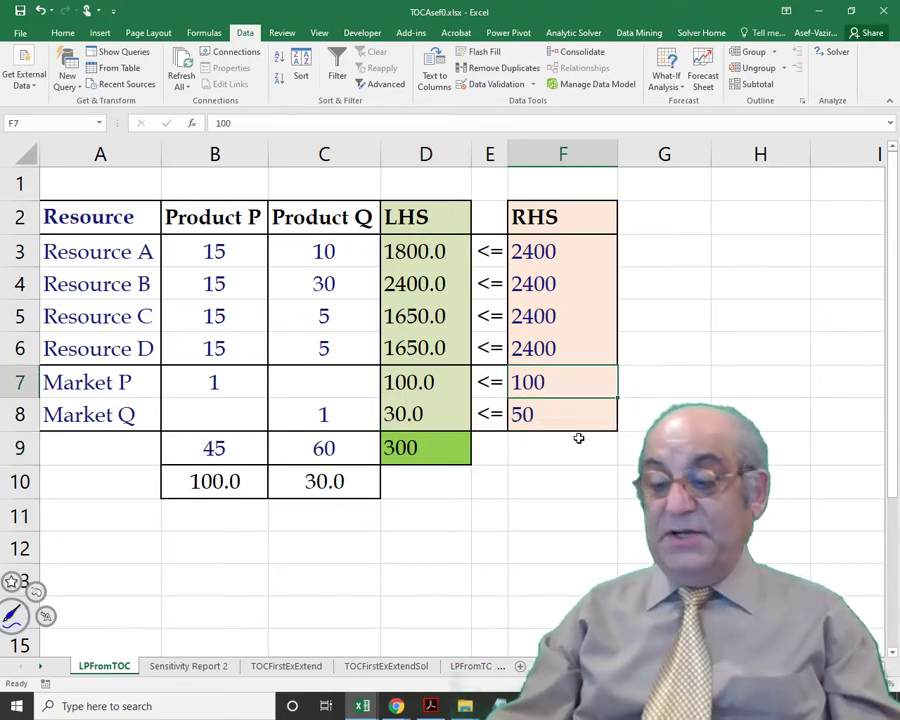
{"action": "type", "text": "101"}
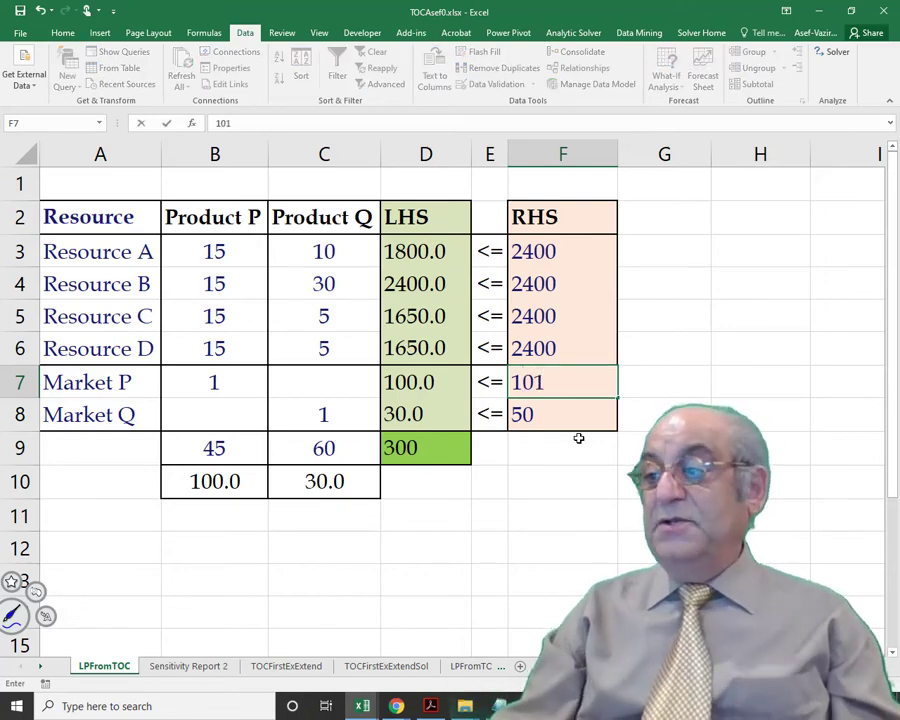
{"action": "key", "text": "Return"}
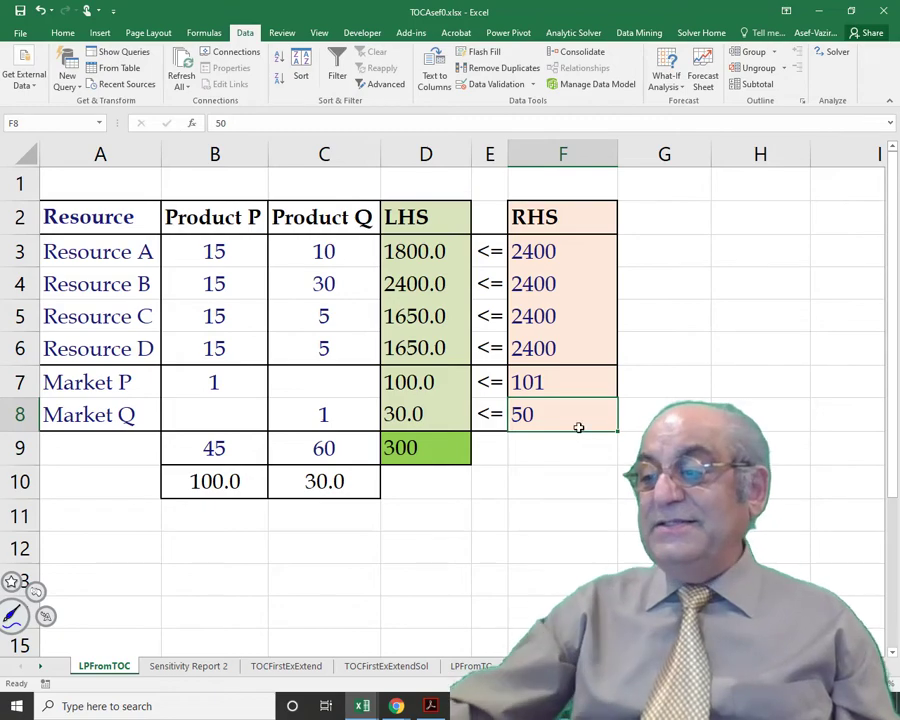
Record the current profit, 300, in F9 as a reference, and review the Product P profit against the Market P limit
{"action": "left_click", "coordinate": [562, 445]}
{"action": "type", "text": "300"}
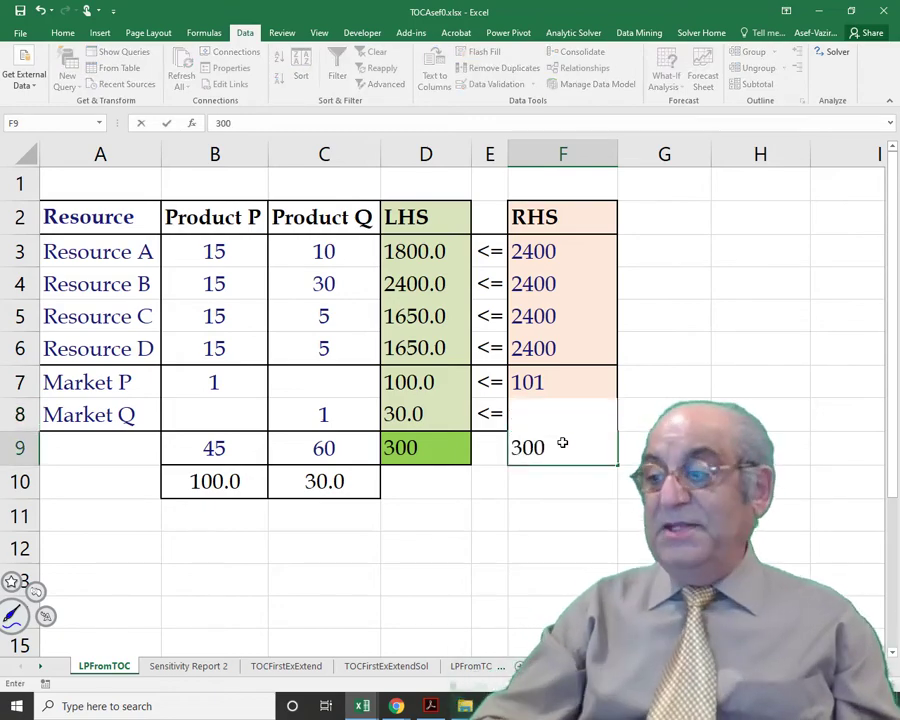
{"action": "key", "text": "Return"}
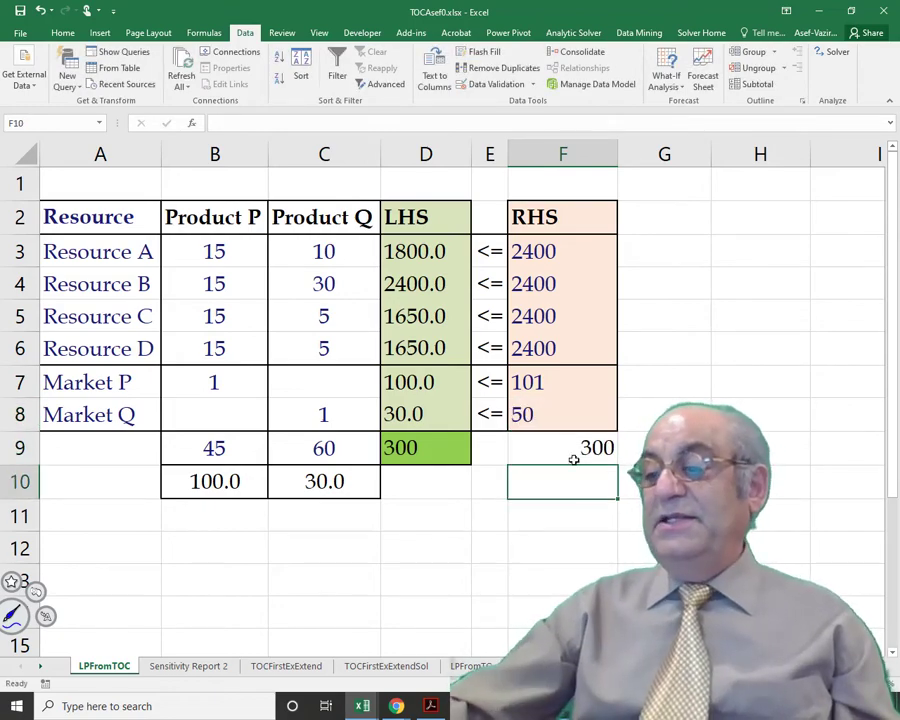
{"action": "left_click", "coordinate": [560, 450]}
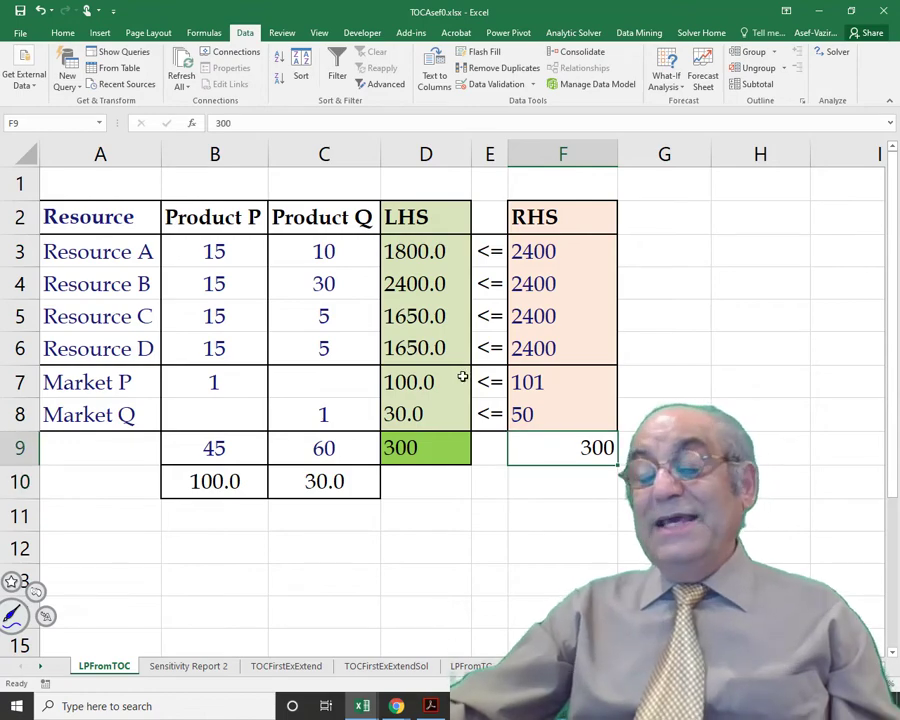
{"action": "left_click", "coordinate": [229, 452]}
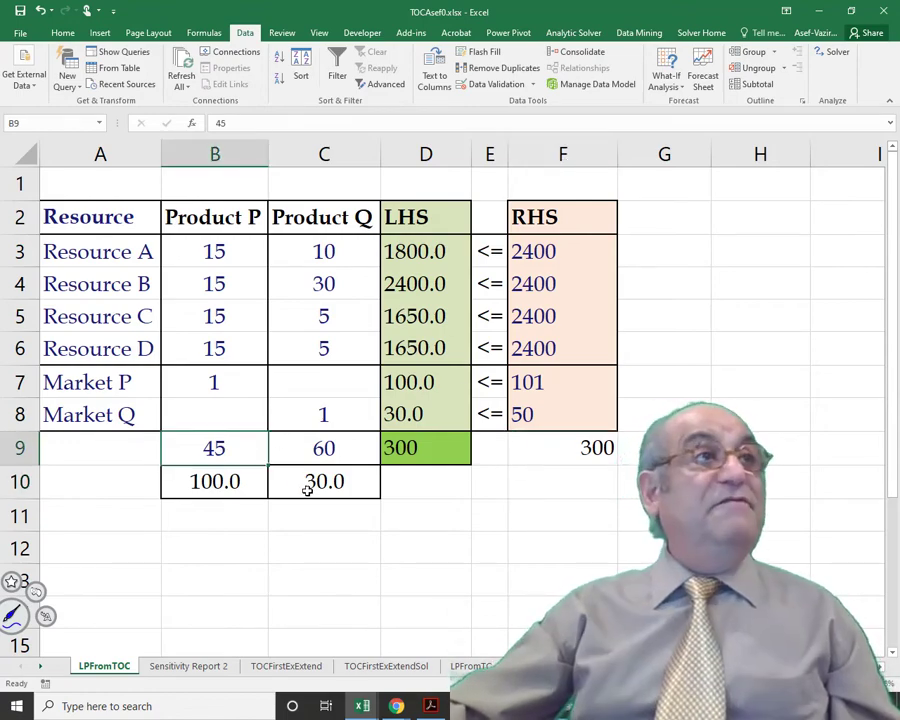
{"action": "left_click", "coordinate": [537, 377]}
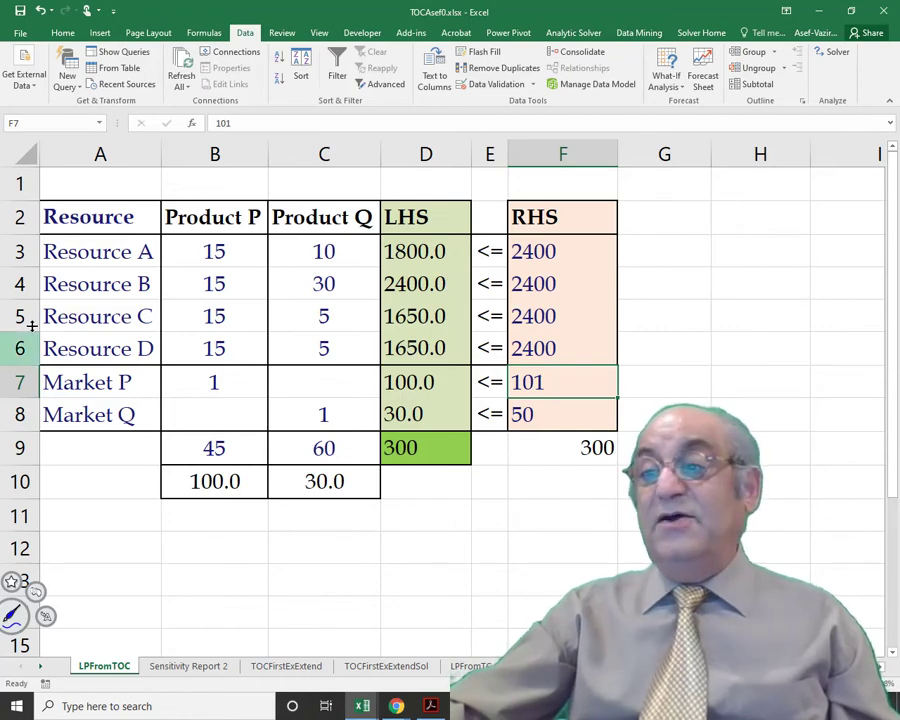
Color the text of the Resource B row, A4:F4, red
{"action": "left_click_drag", "start_coordinate": [60, 284], "coordinate": [522, 286]}
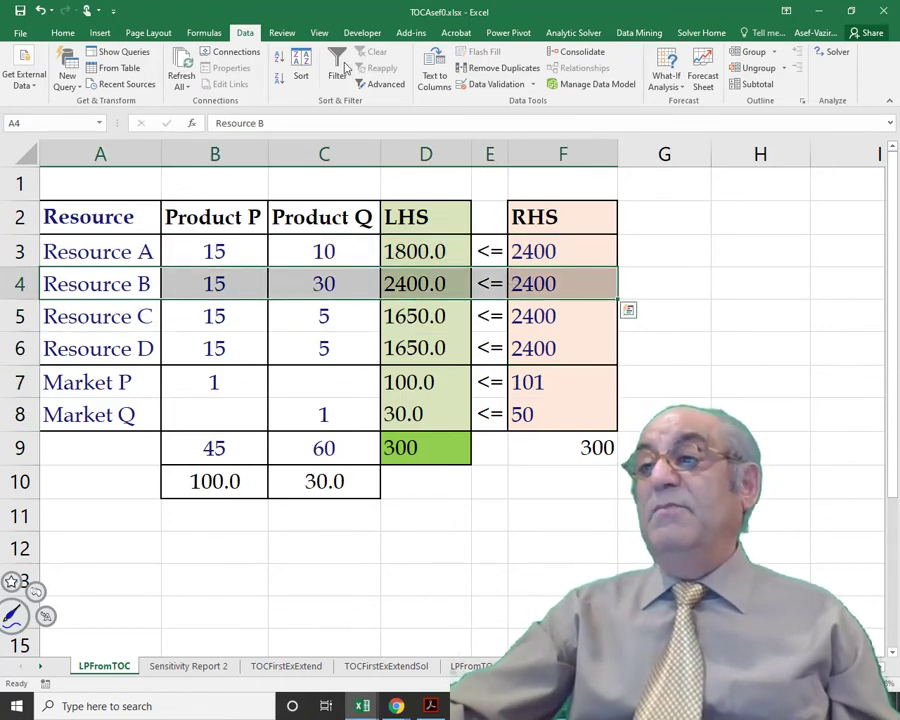
{"action": "left_click", "coordinate": [62, 33]}
{"action": "left_click", "coordinate": [186, 79]}
{"action": "left_click", "coordinate": [425, 580]}
Solve the model again with the raised Market P limit and keep the Solver solution
{"action": "left_click", "coordinate": [245, 33]}
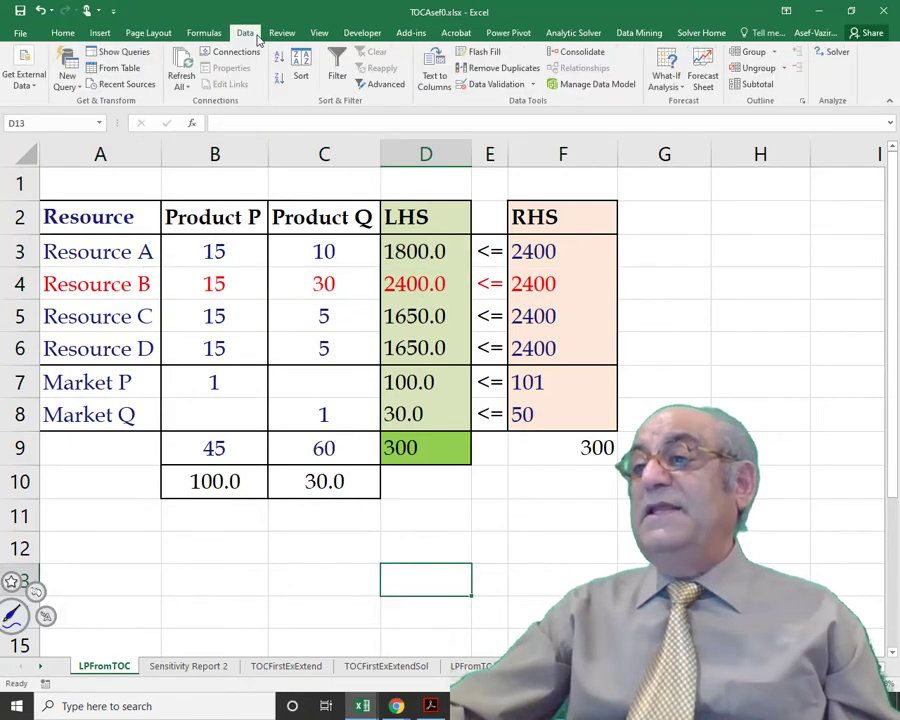
{"action": "left_click", "coordinate": [836, 52]}
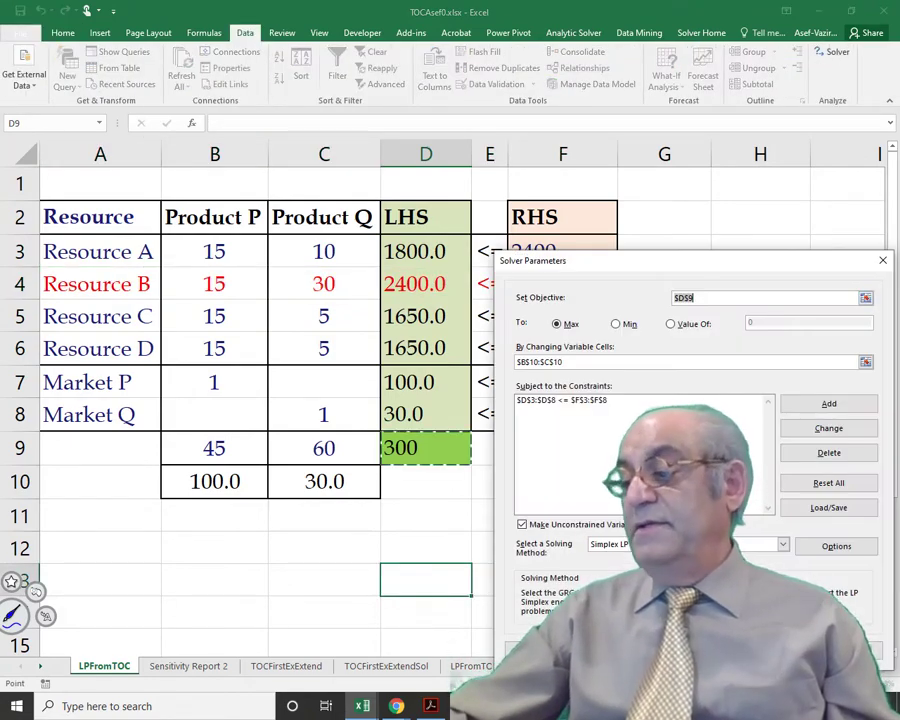
{"action": "key", "text": "Return"}
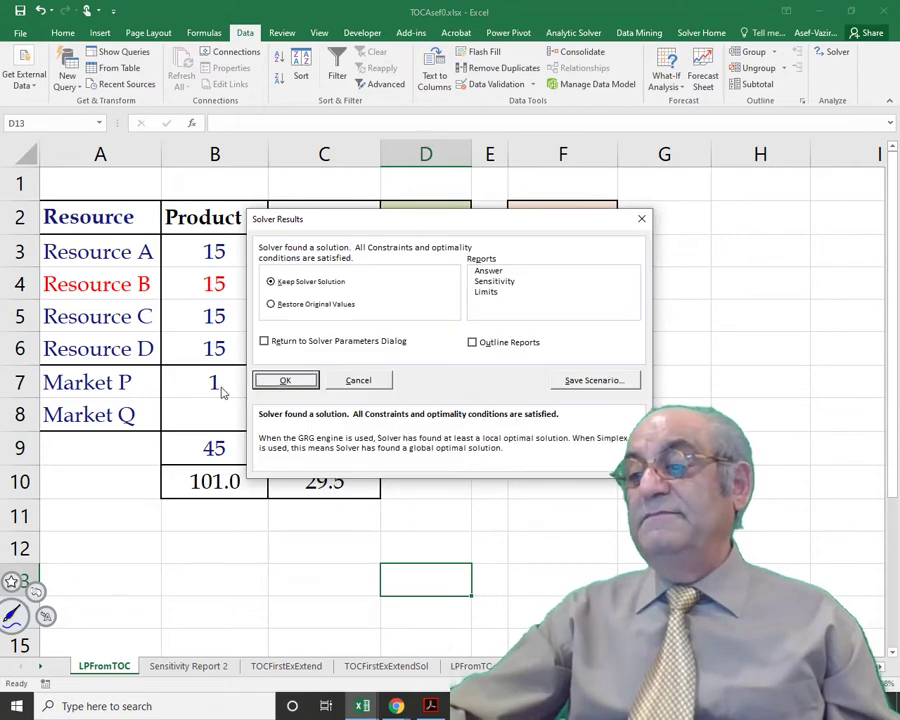
{"action": "left_click", "coordinate": [286, 380]}
Check the new profit in D9 and the Market P quantity in D7, and enter 45 in D10
{"action": "left_click", "coordinate": [422, 448]}
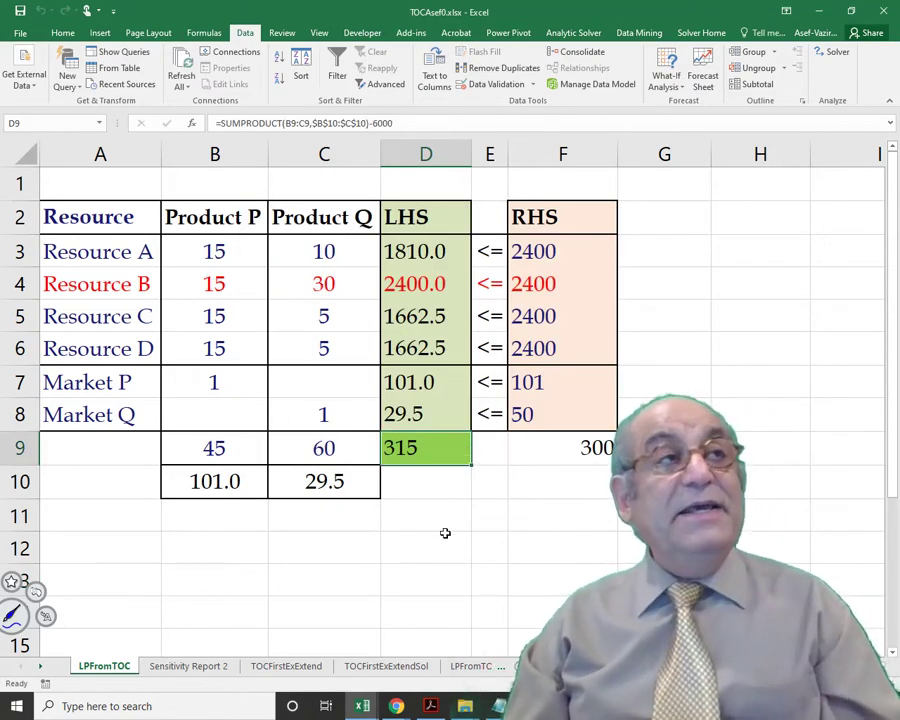
{"action": "left_click", "coordinate": [412, 380]}
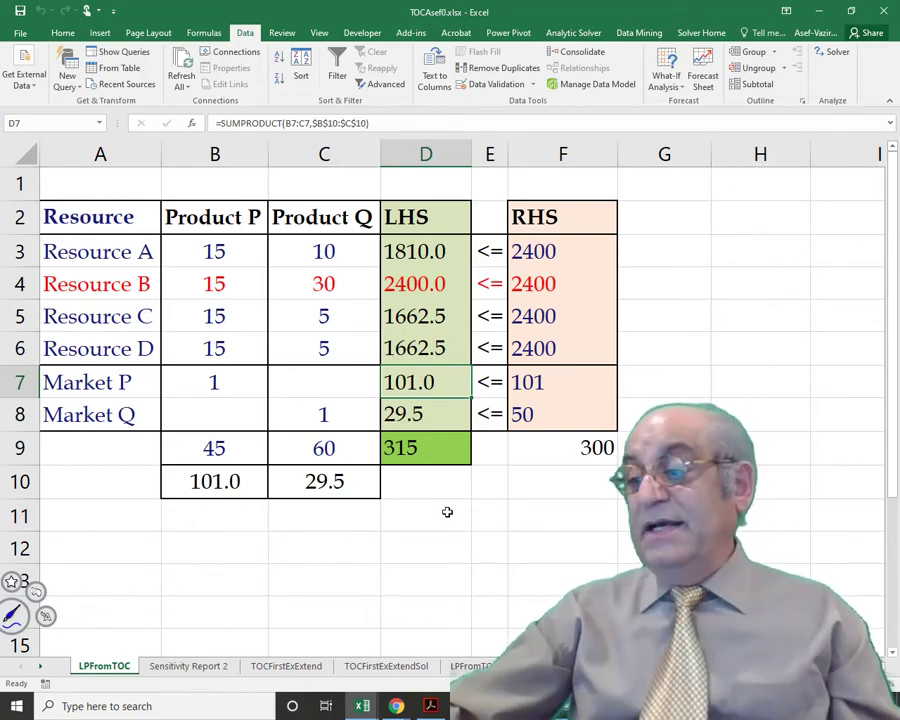
{"action": "left_click", "coordinate": [443, 485]}
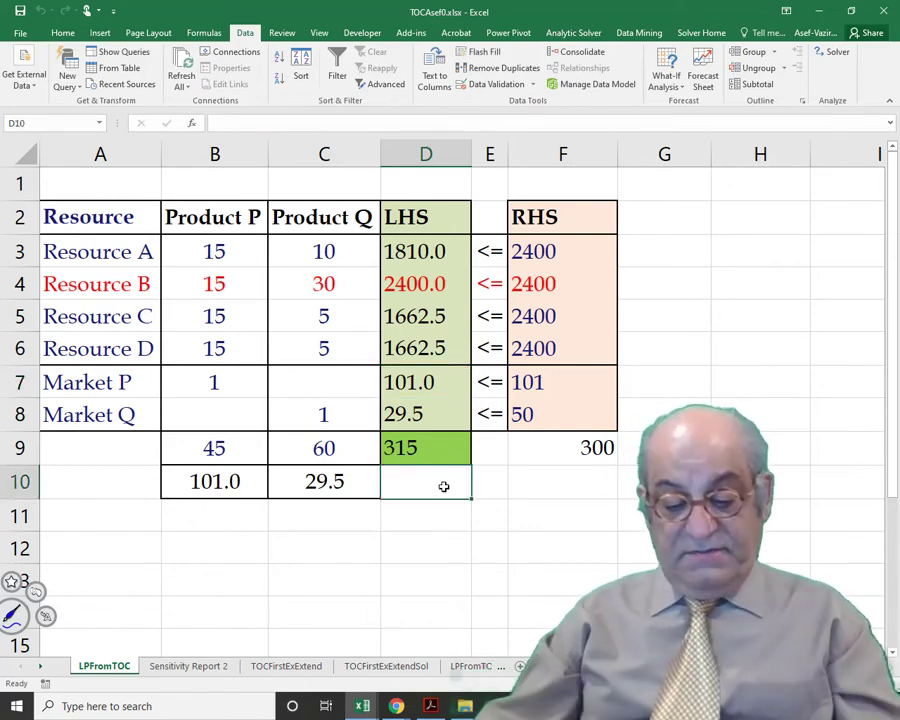
{"action": "type", "text": "45"}
{"action": "key", "text": "Return"}
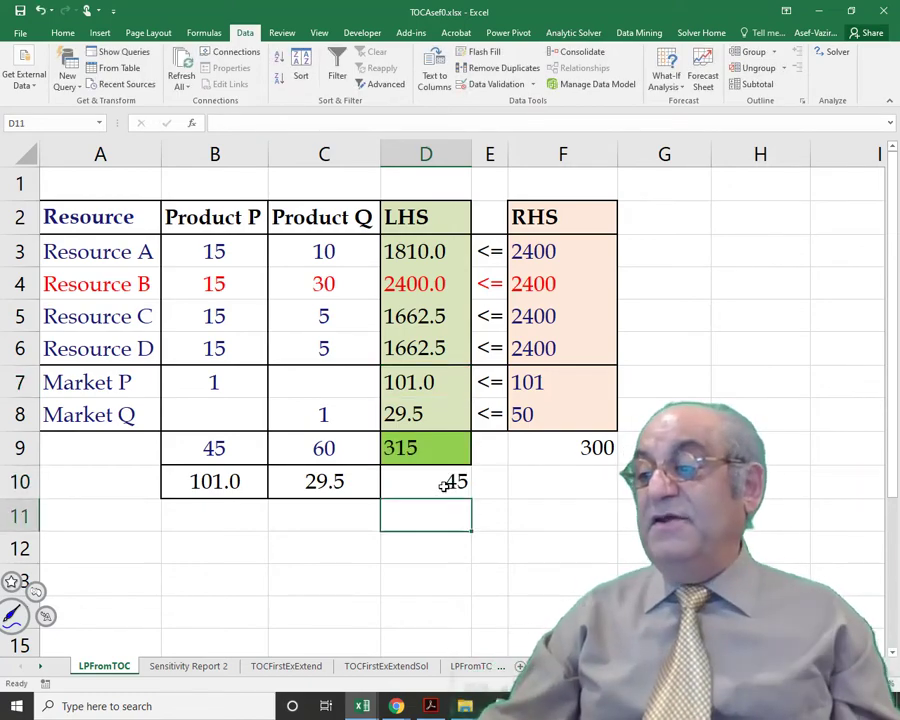
Check the Market Q quantity in D8 and calculate the profit lost on Product Q in D11 with =-.5*C9
{"action": "left_click", "coordinate": [425, 418]}
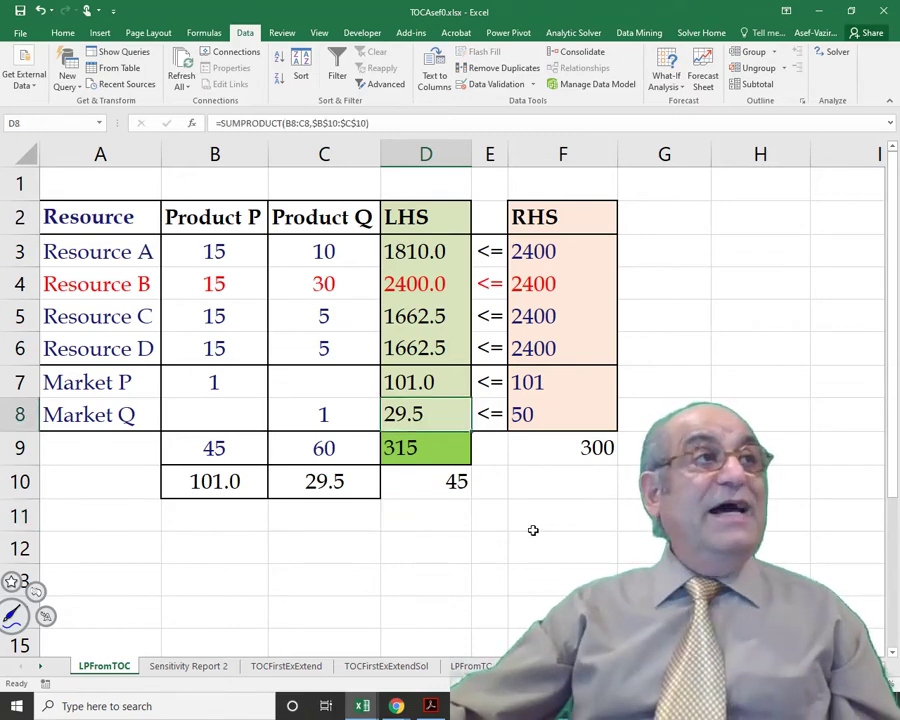
{"action": "left_click", "coordinate": [462, 512]}
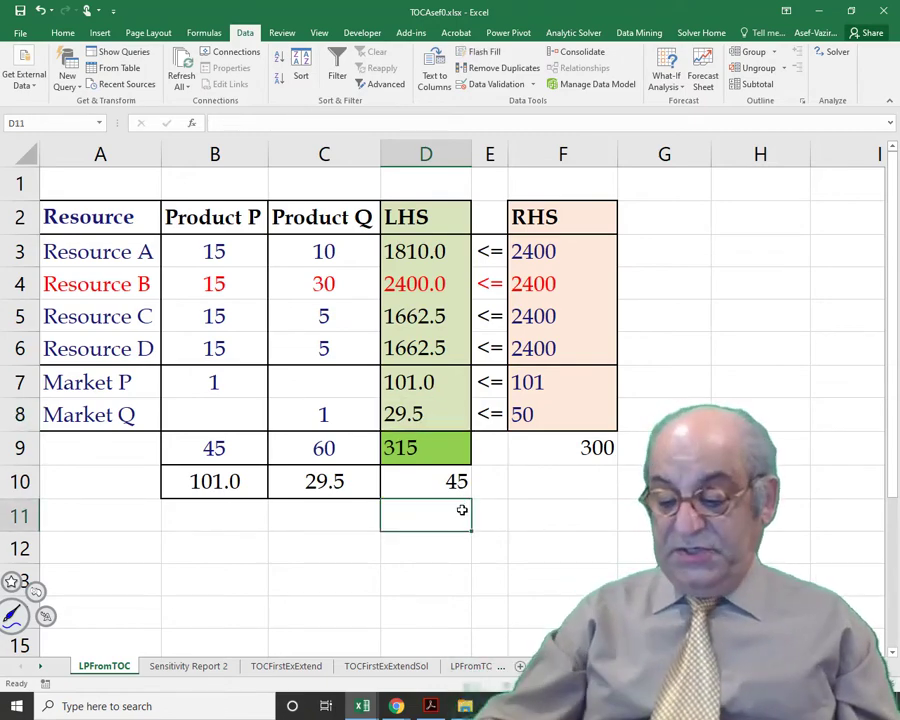
{"action": "type", "text": "=-"}
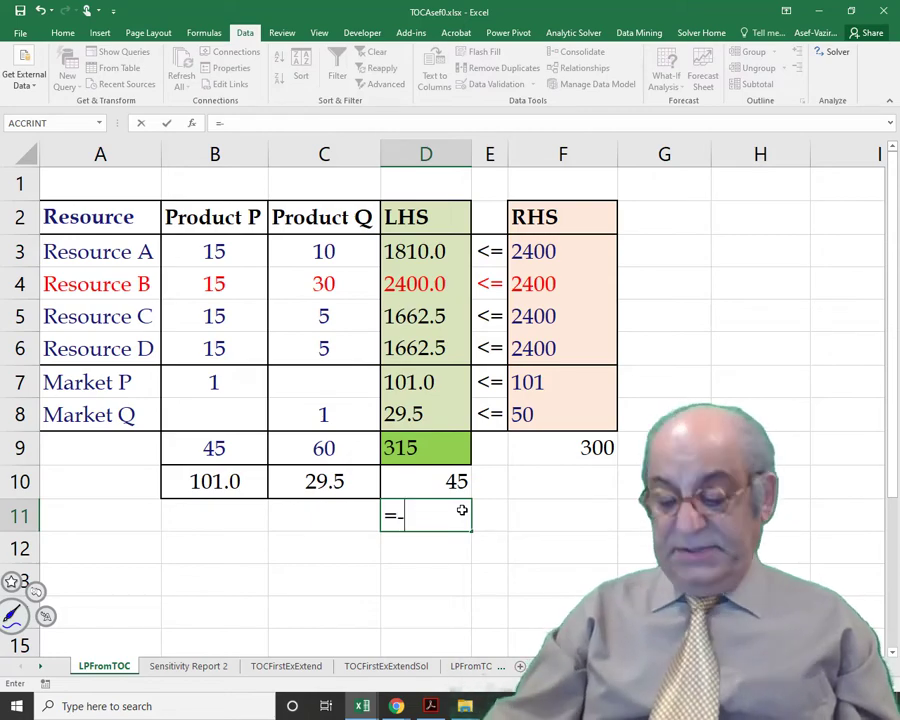
{"action": "type", "text": ".5"}
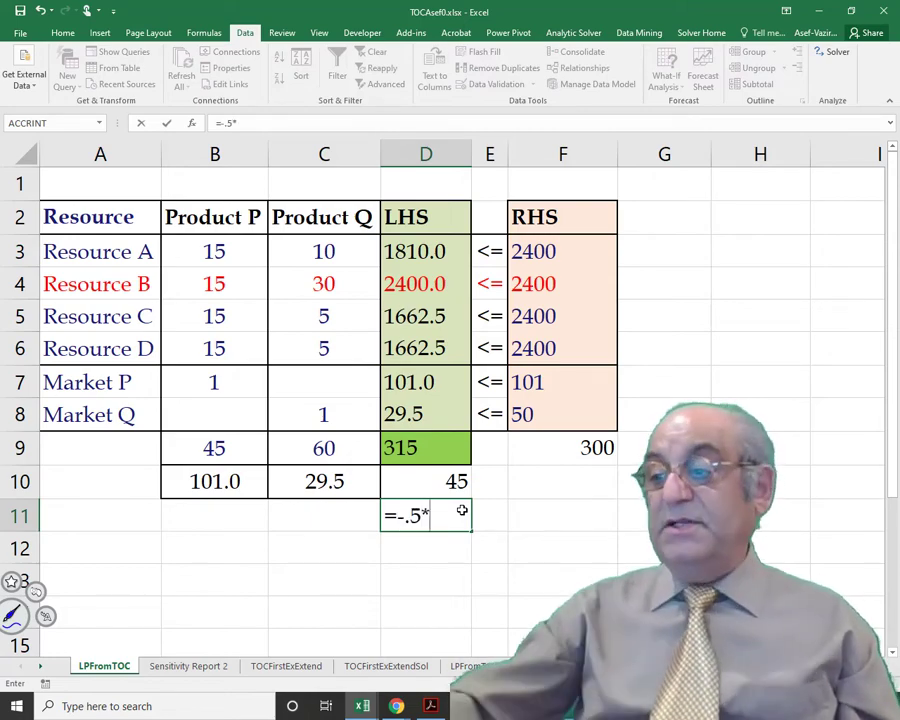
{"action": "type", "text": "*"}
{"action": "left_click", "coordinate": [322, 448]}
{"action": "key", "text": "Return"}
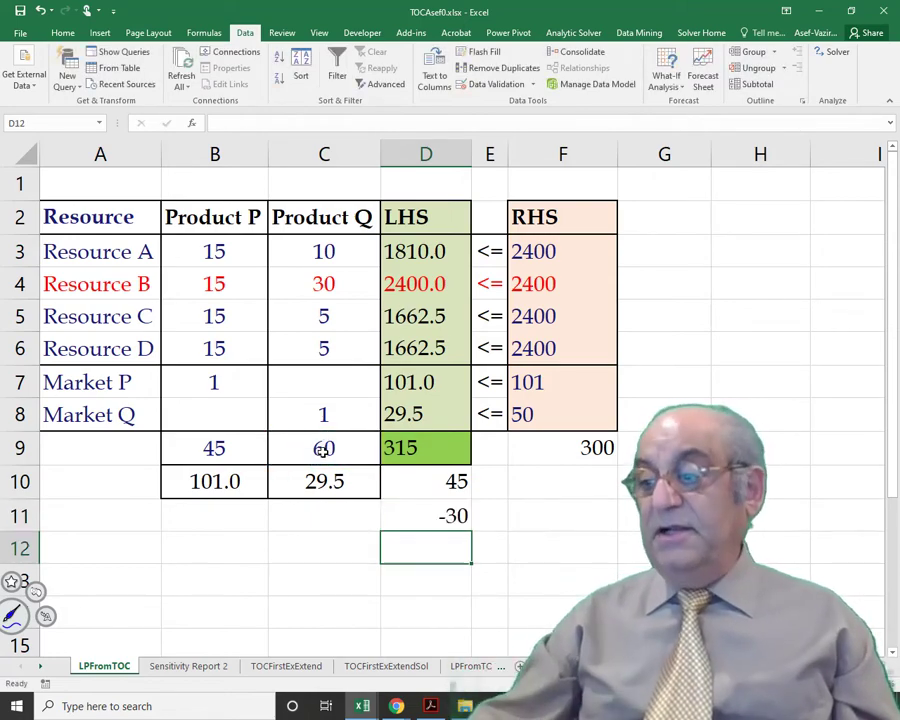
Add the two profit changes in D12 with =SUM(D10:D11)
{"action": "type", "text": "="}
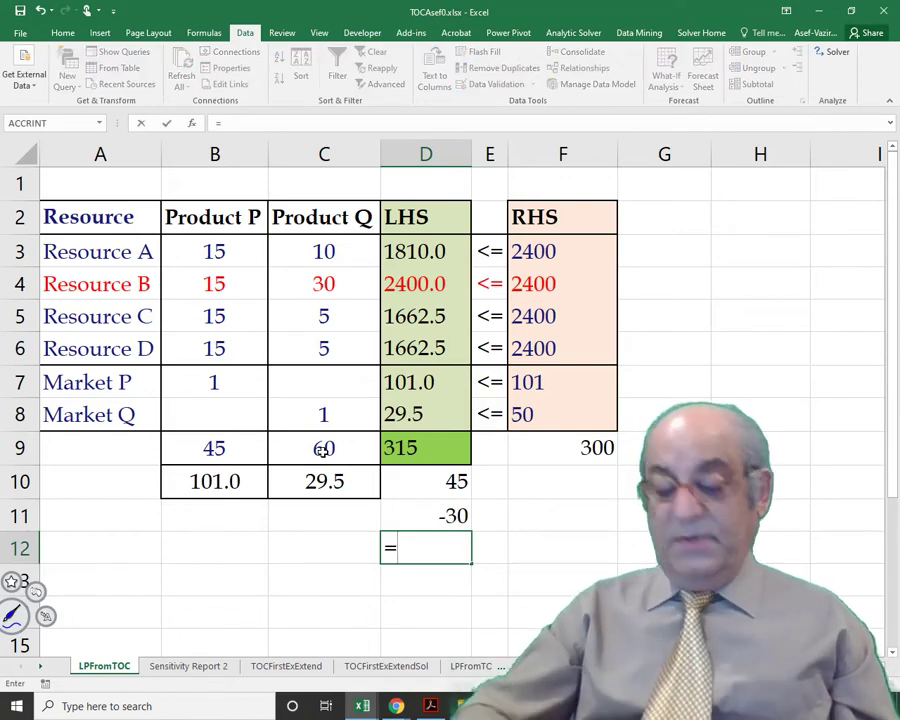
{"action": "type", "text": "sum("}
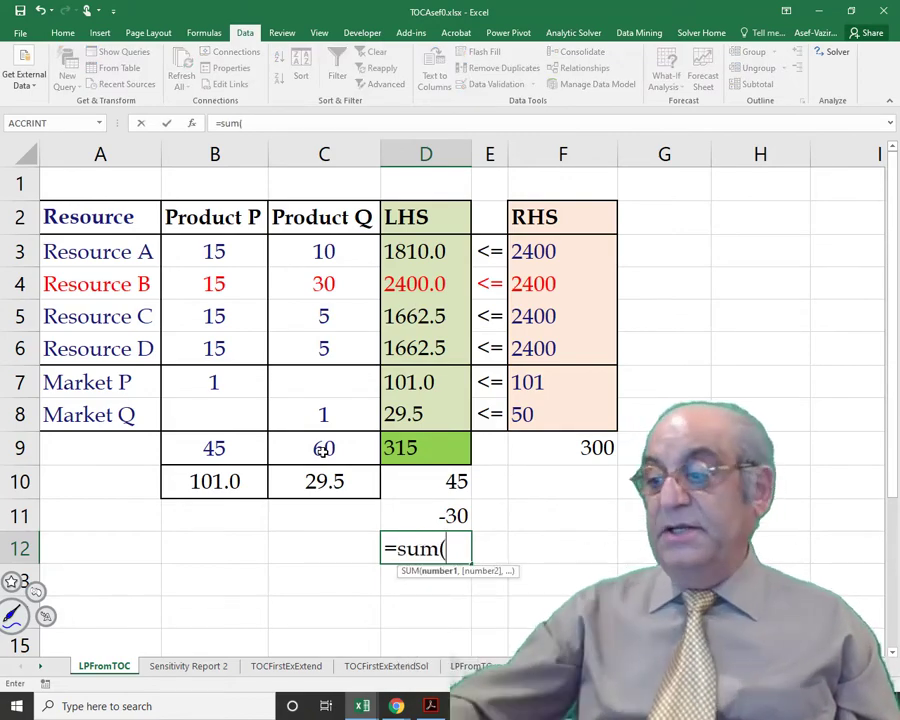
{"action": "left_click", "coordinate": [405, 491]}
{"action": "key", "text": "shift+Down"}
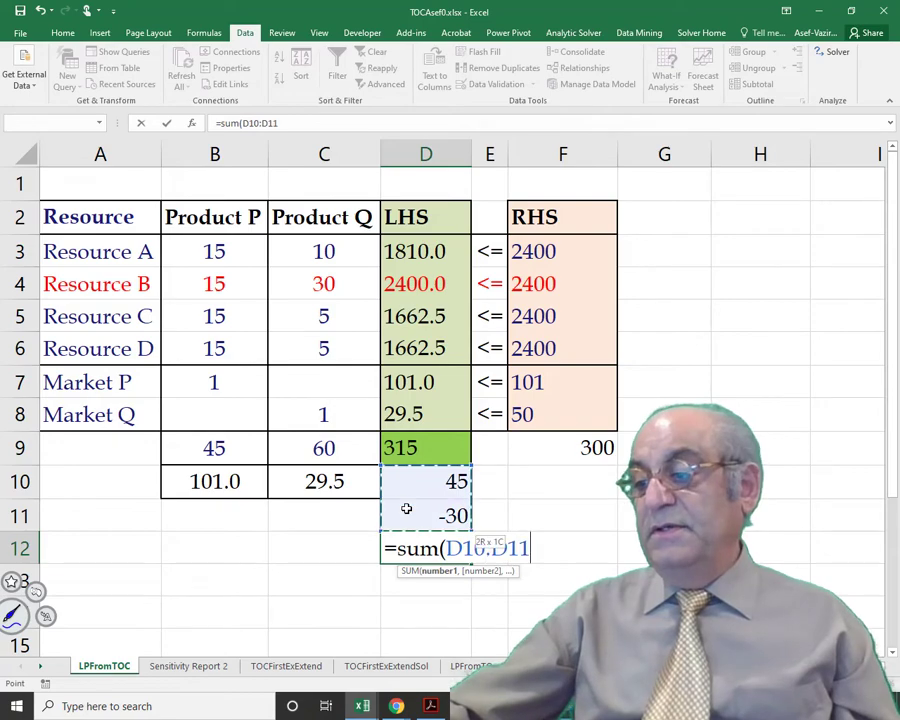
{"action": "type", "text": ")"}
{"action": "key", "text": "Return"}
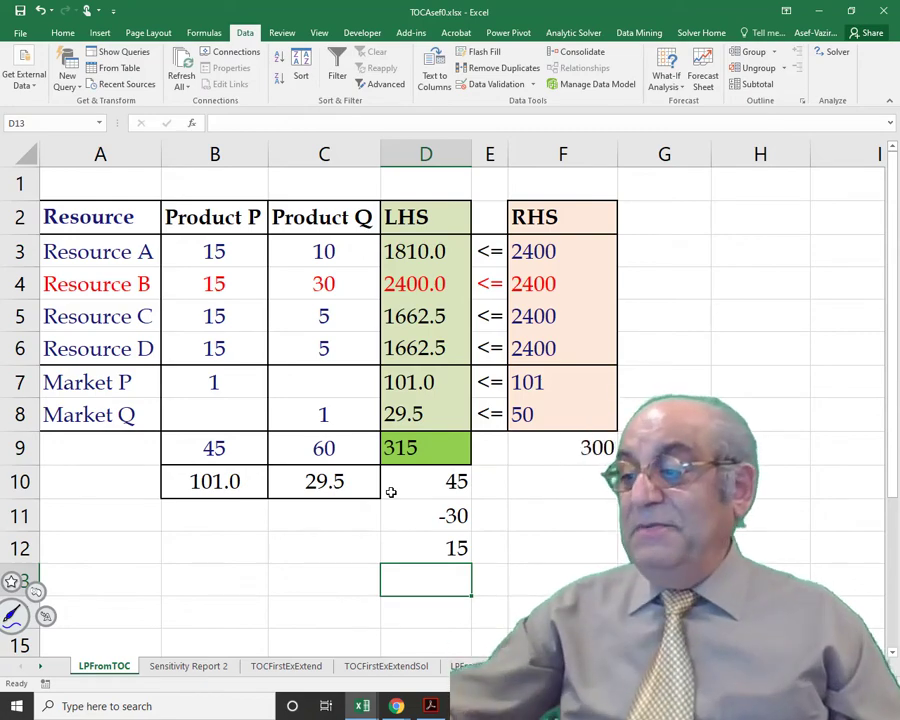
Clear the profit-change calculations in D10:D12 and set the Market P limit in F7 to 100
{"action": "left_click_drag", "start_coordinate": [460, 483], "coordinate": [453, 552]}
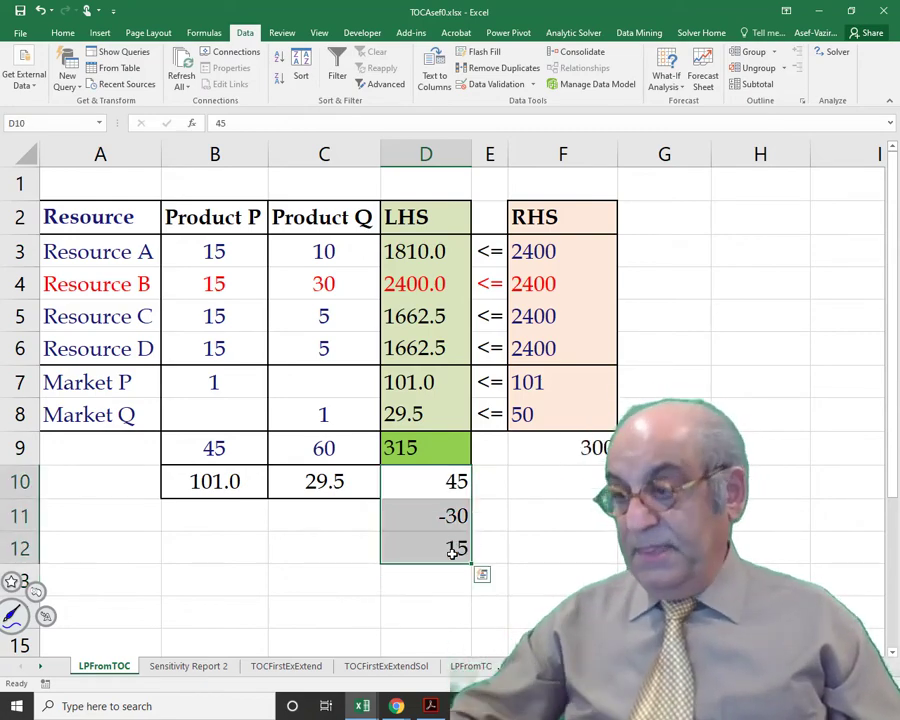
{"action": "key", "text": "Delete"}
{"action": "left_click", "coordinate": [537, 385]}
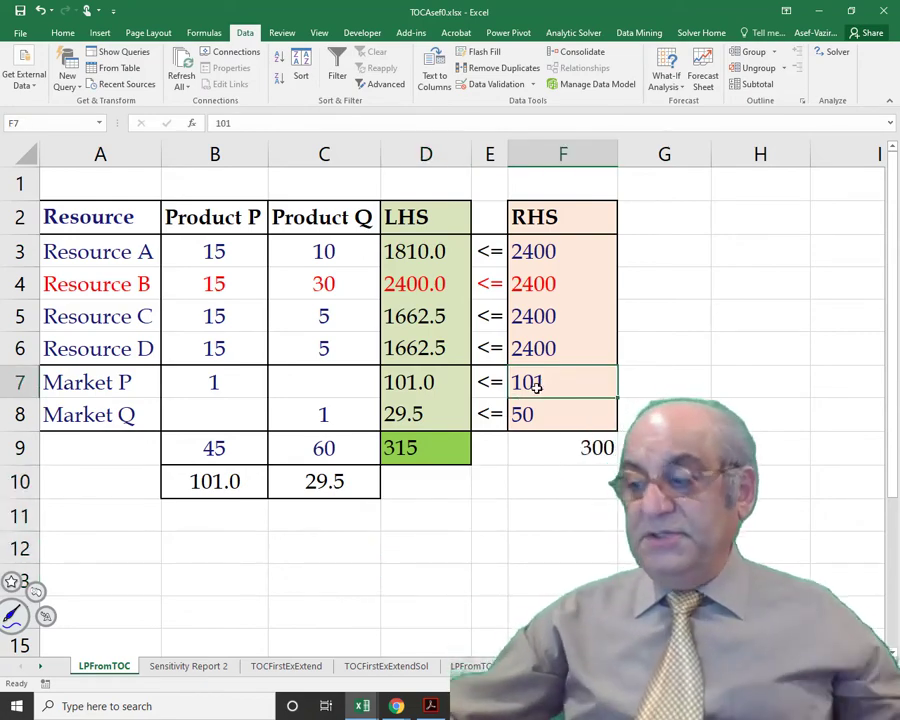
{"action": "type", "text": "100"}
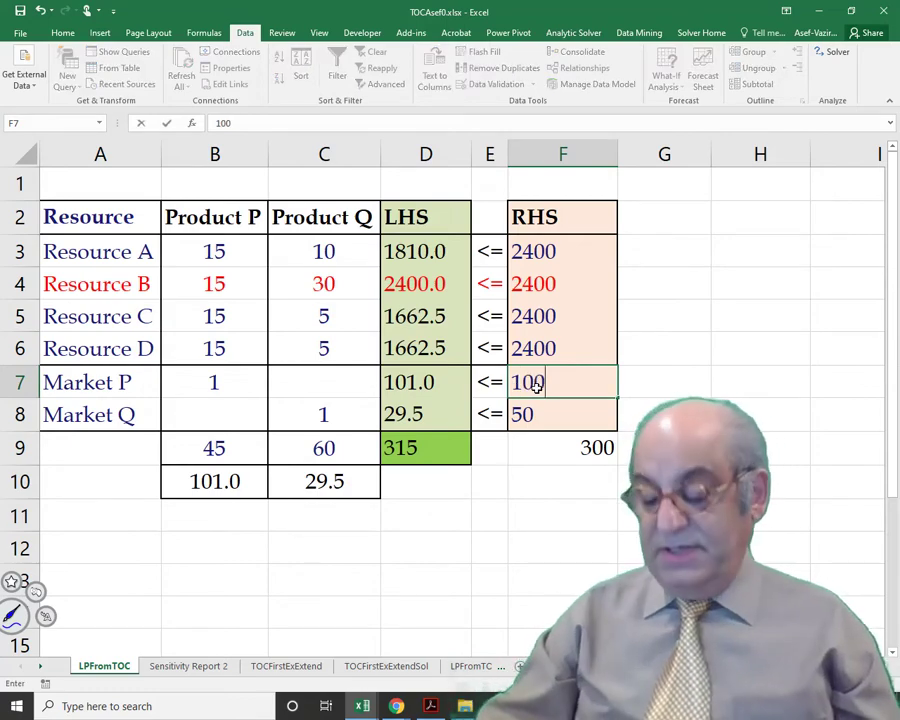
{"action": "key", "text": "Return"}
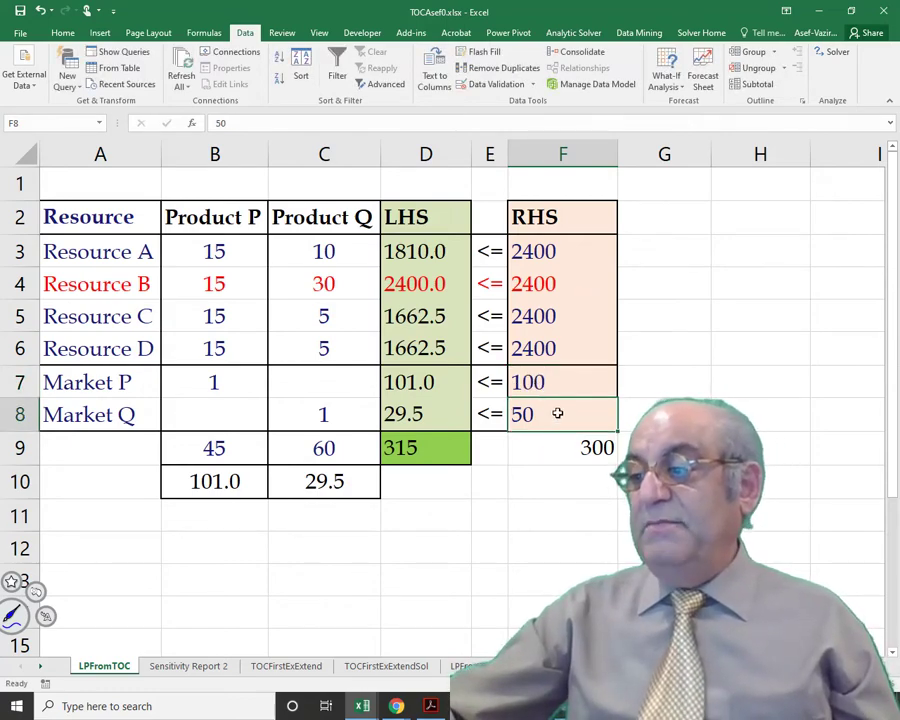
Set the Market Q limit in F8 to 51 and solve the model again, keeping the Solver solution
{"action": "double_click", "coordinate": [557, 413]}
{"action": "key", "text": "BackSpace"}
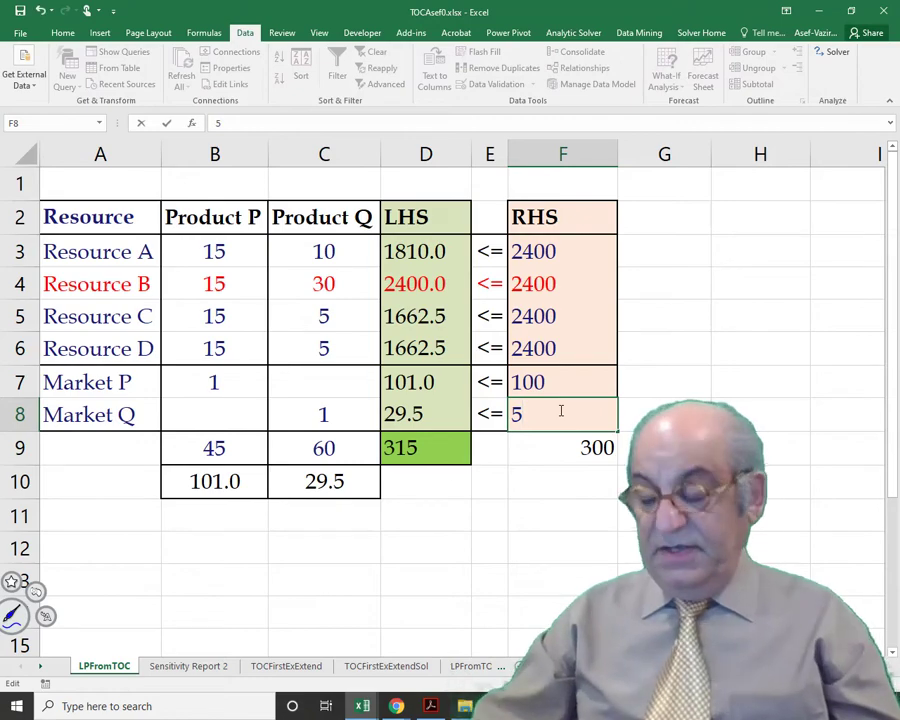
{"action": "type", "text": "1"}
{"action": "key", "text": "Return"}
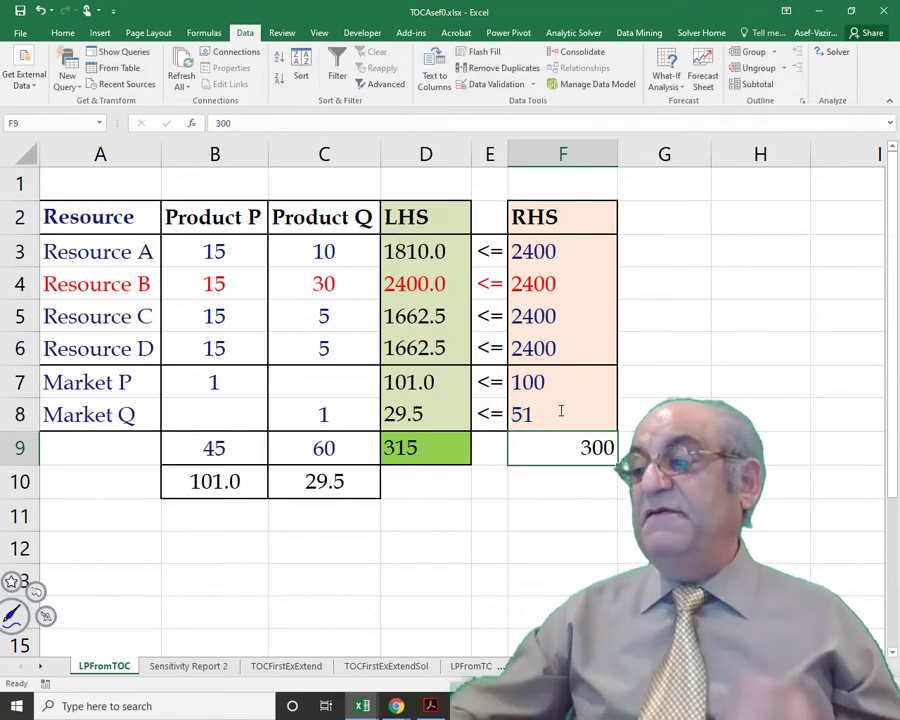
{"action": "left_click", "coordinate": [835, 52]}
{"action": "key", "text": "Return"}
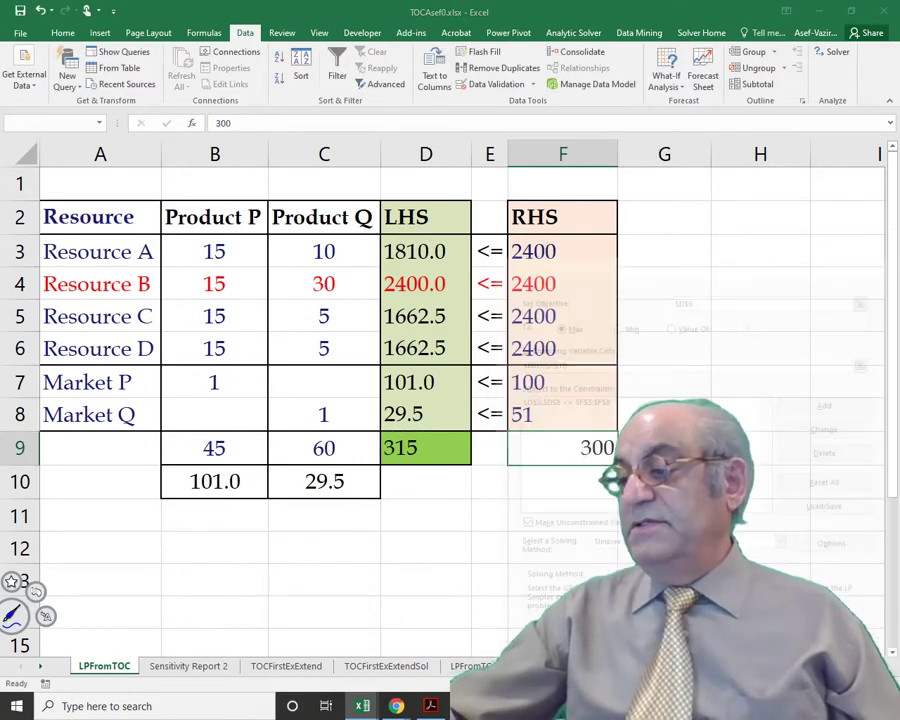
{"action": "left_click", "coordinate": [290, 380]}
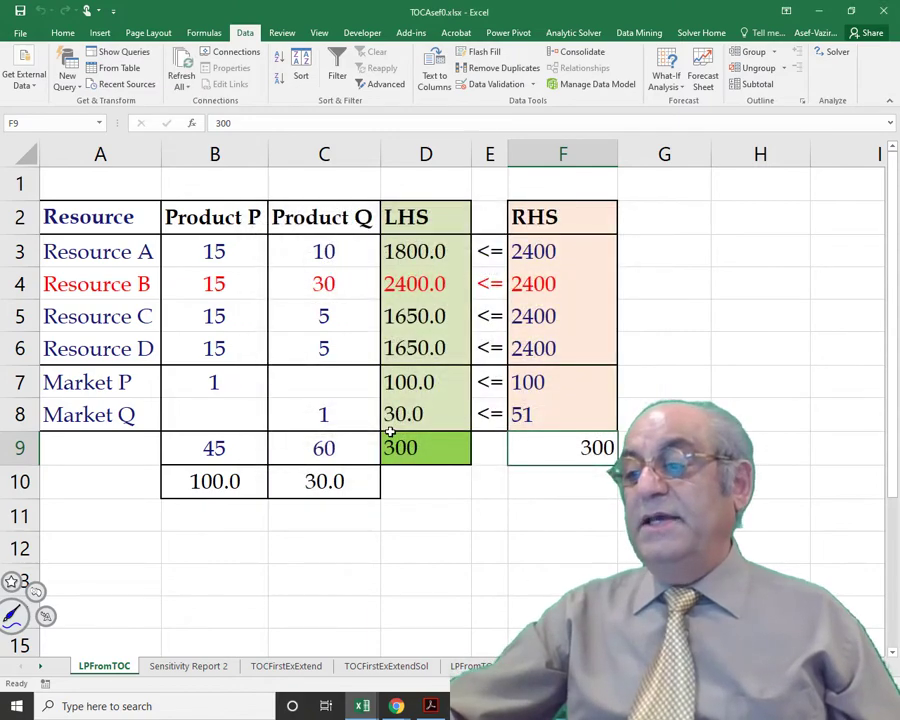
Compare the profit in D9 with the reference in F9, Market Q's quantity with its limit, and review the Resource B row
{"action": "left_click", "coordinate": [401, 446]}
{"action": "left_click", "coordinate": [558, 458]}
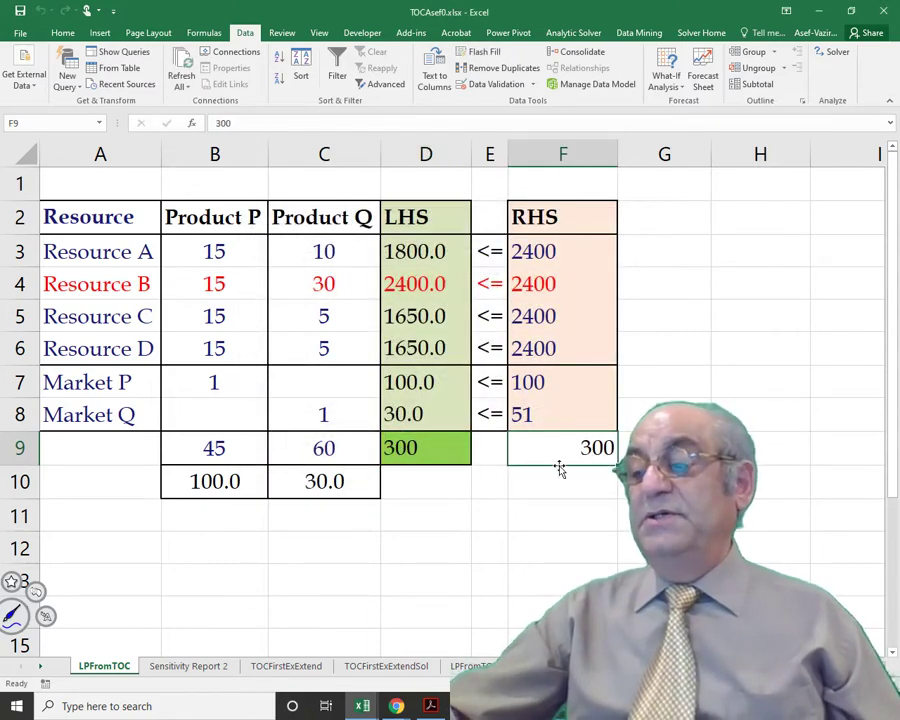
{"action": "left_click", "coordinate": [409, 413]}
{"action": "left_click", "coordinate": [523, 425]}
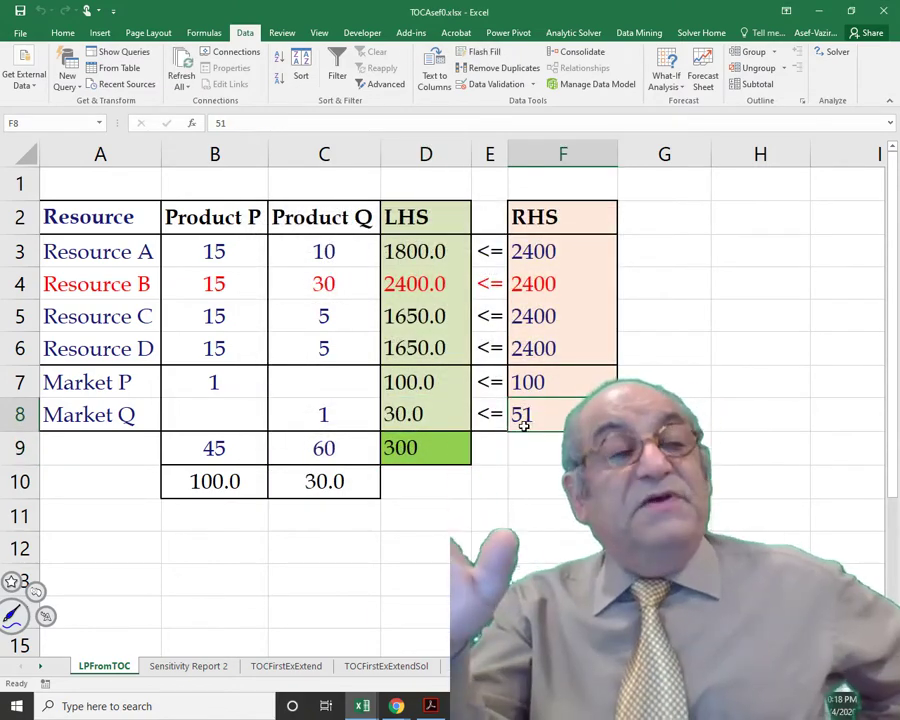
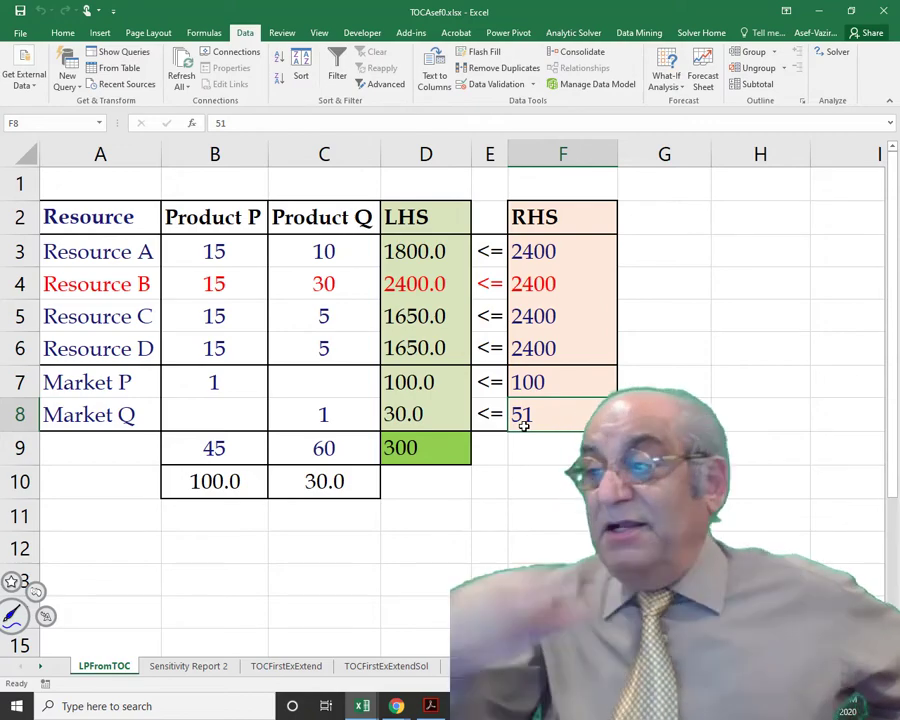
{"action": "left_click_drag", "start_coordinate": [58, 283], "coordinate": [560, 285]}
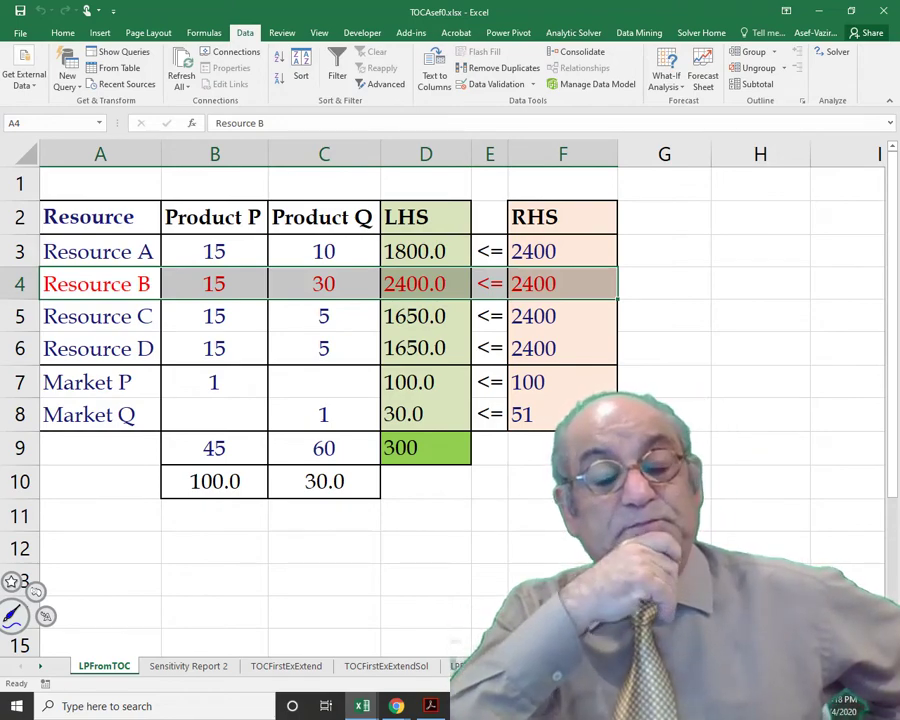
Set the Resource B capacity in F4 to 2880 and the Market Q limit in F8 to 50
{"action": "left_click", "coordinate": [570, 284]}
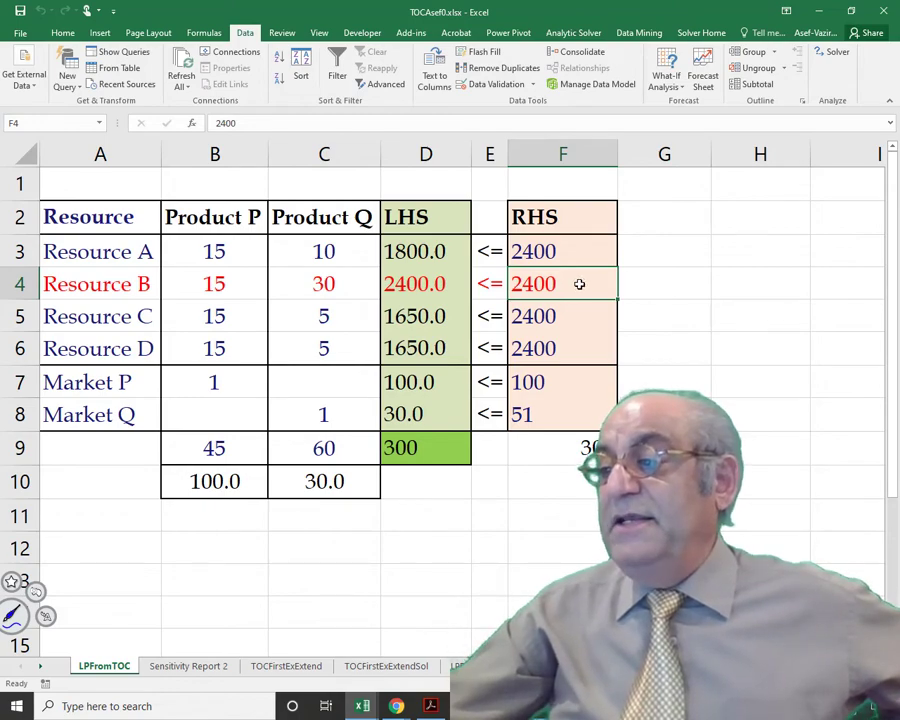
{"action": "type", "text": "2880"}
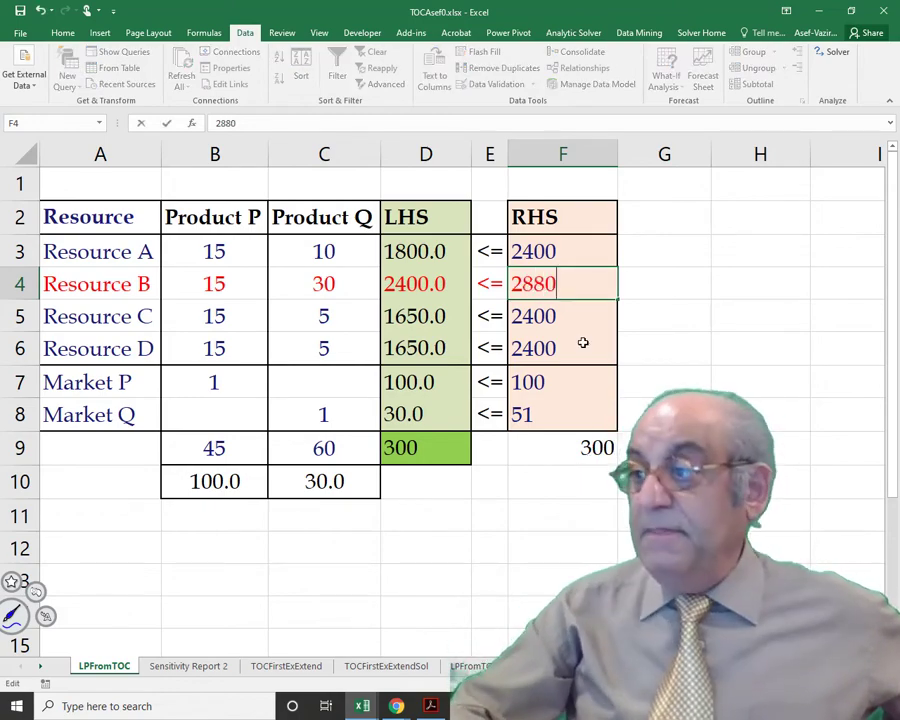
{"action": "key", "text": "ctrl+Return"}
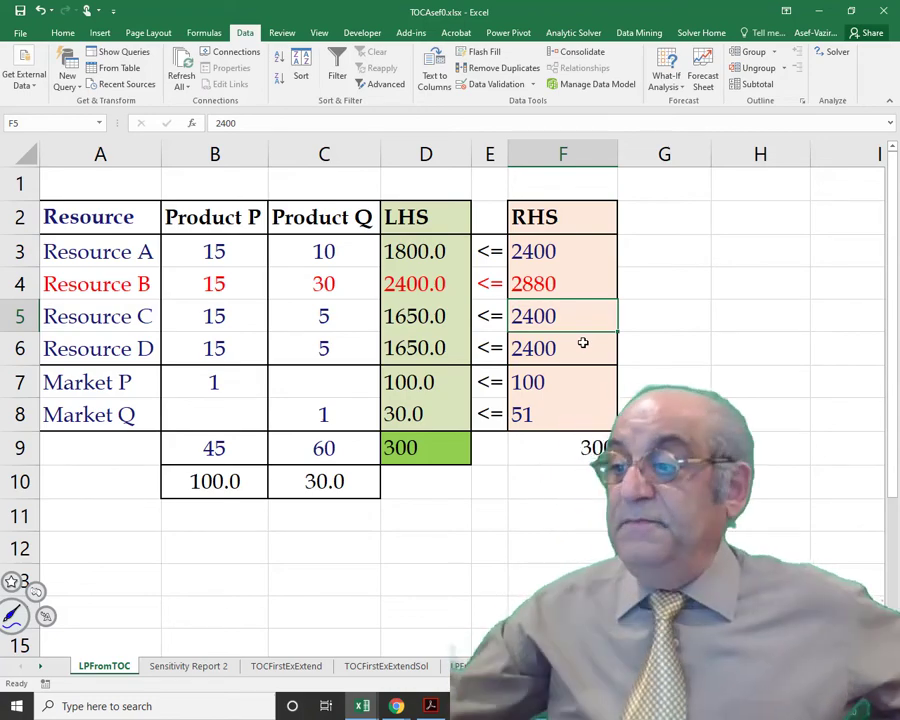
{"action": "left_click", "coordinate": [551, 413]}
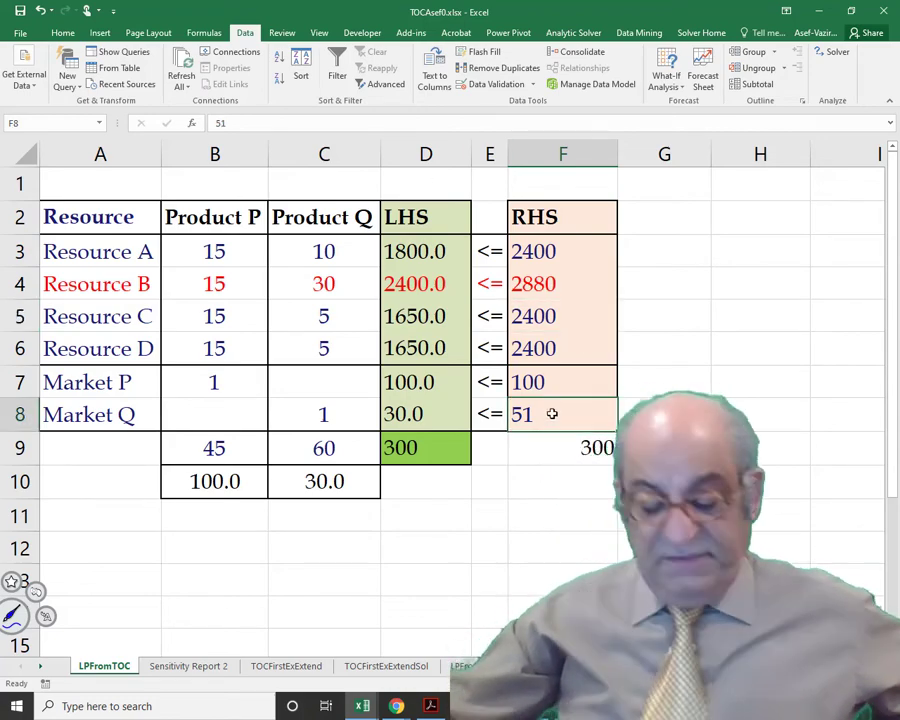
{"action": "type", "text": "50"}
Solve the model with the increased Resource B capacity and keep the Solver solution
{"action": "left_click", "coordinate": [425, 447]}
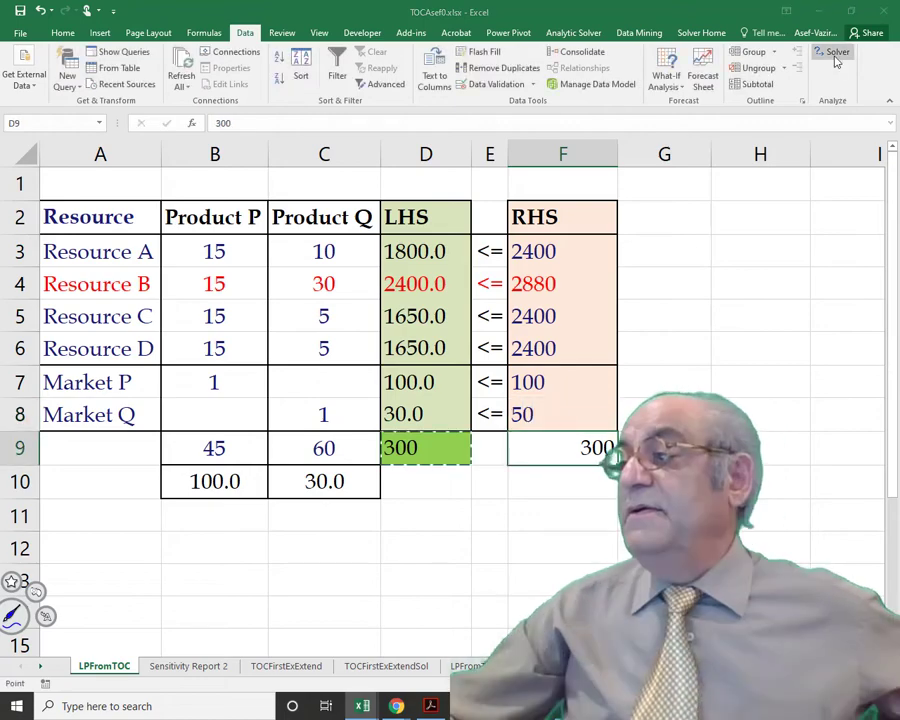
{"action": "left_click", "coordinate": [832, 51]}
{"action": "key", "text": "Return"}
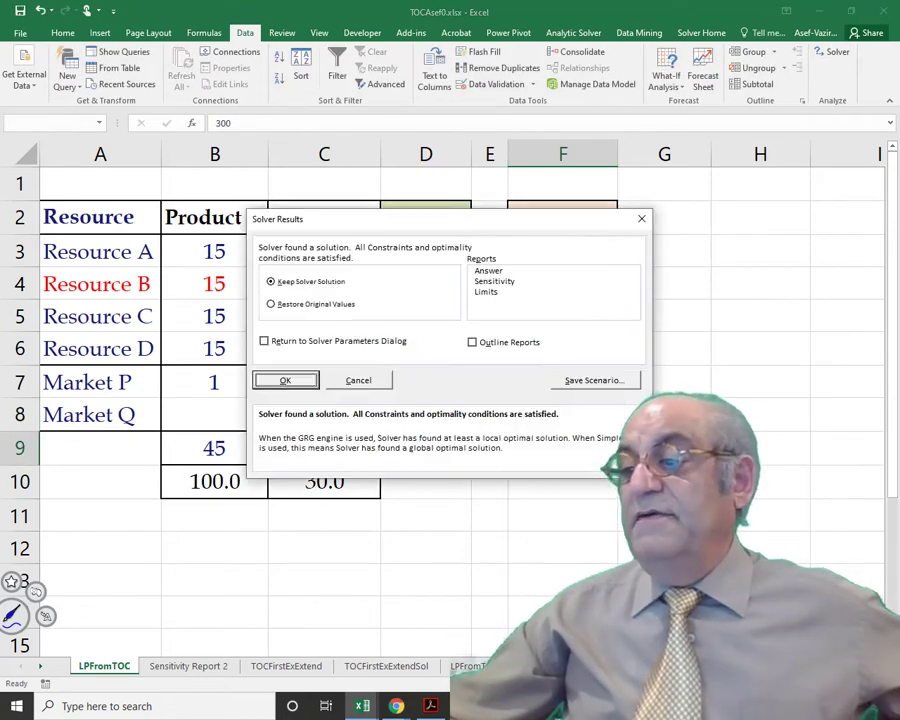
{"action": "left_click", "coordinate": [289, 379]}
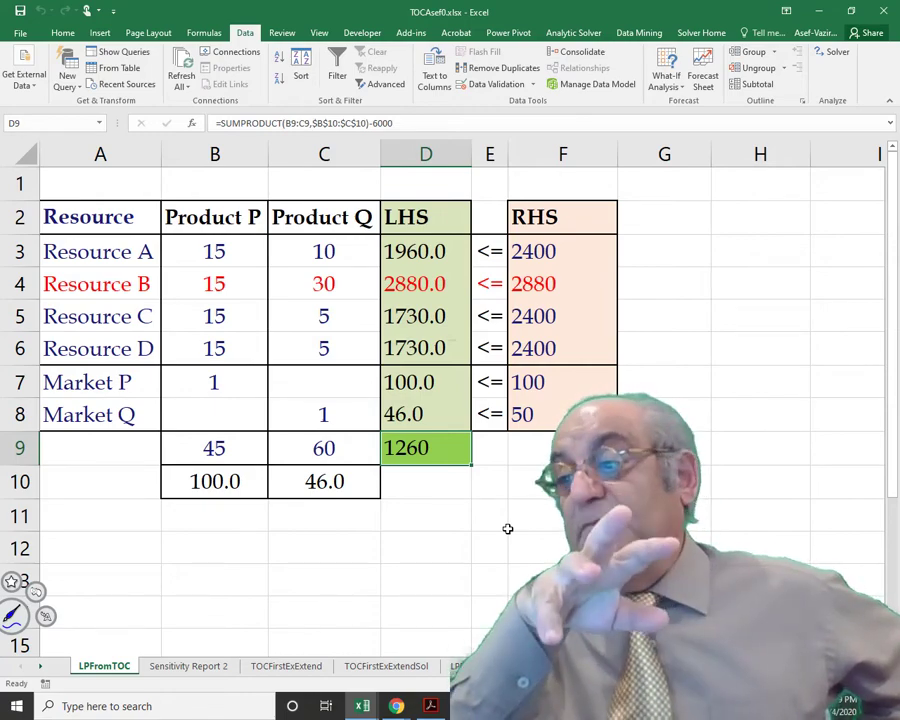
Calculate the profit increase over the reference profit in D10 with =D9-F9
{"action": "left_click", "coordinate": [465, 493]}
{"action": "type", "text": "="}
{"action": "left_click", "coordinate": [532, 454]}
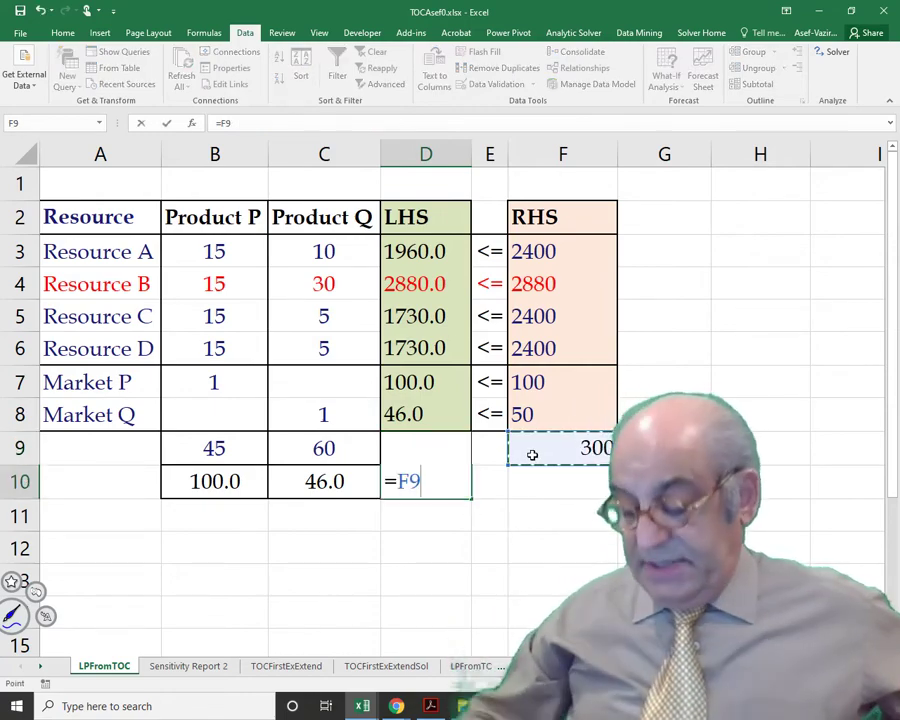
{"action": "key", "text": "Left"}
{"action": "key", "text": "Left"}
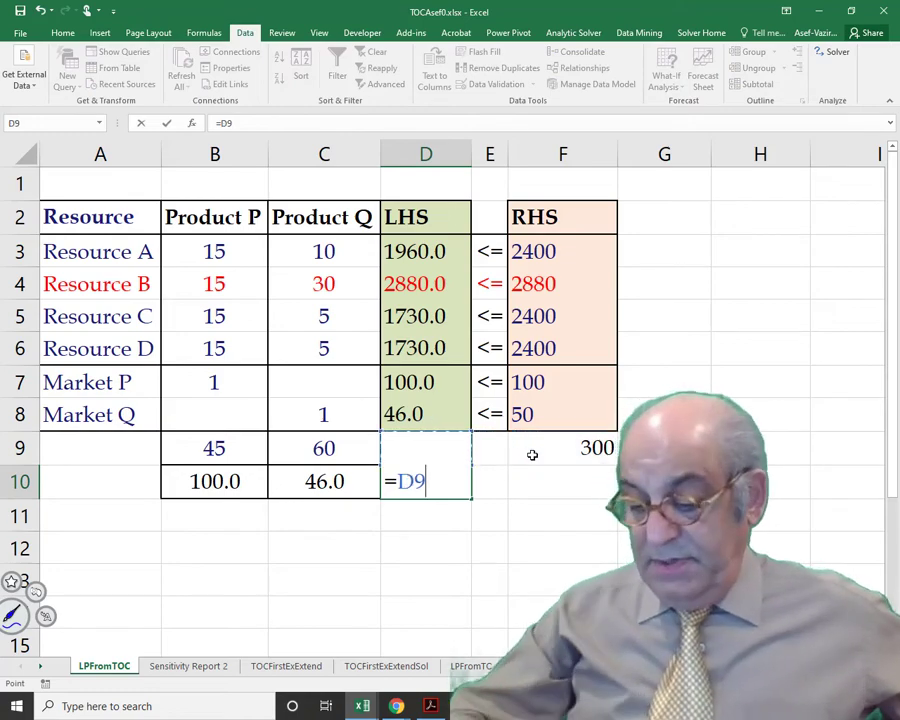
{"action": "type", "text": "-"}
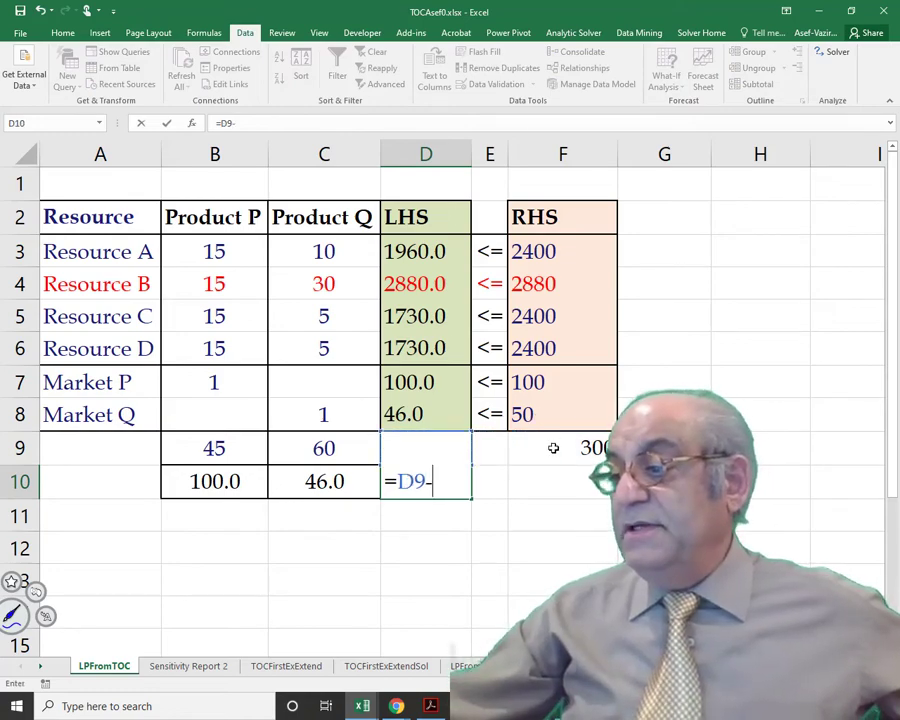
{"action": "left_click", "coordinate": [551, 447]}
{"action": "key", "text": "Return"}
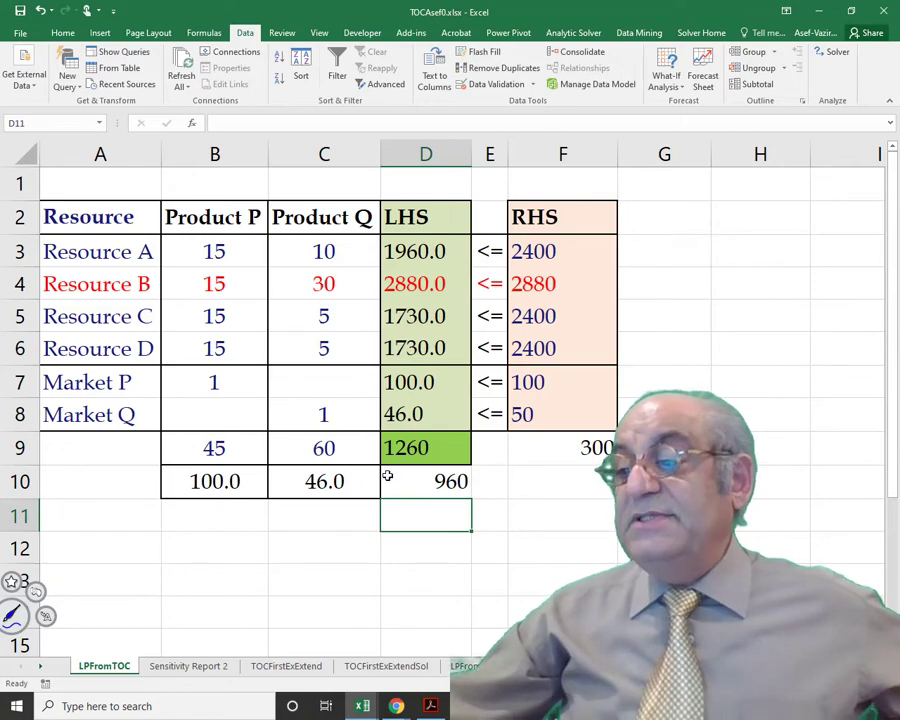
Review the profit increase in D10 and enter the added Resource B capacity, 480, in F10
{"action": "left_click", "coordinate": [424, 481]}
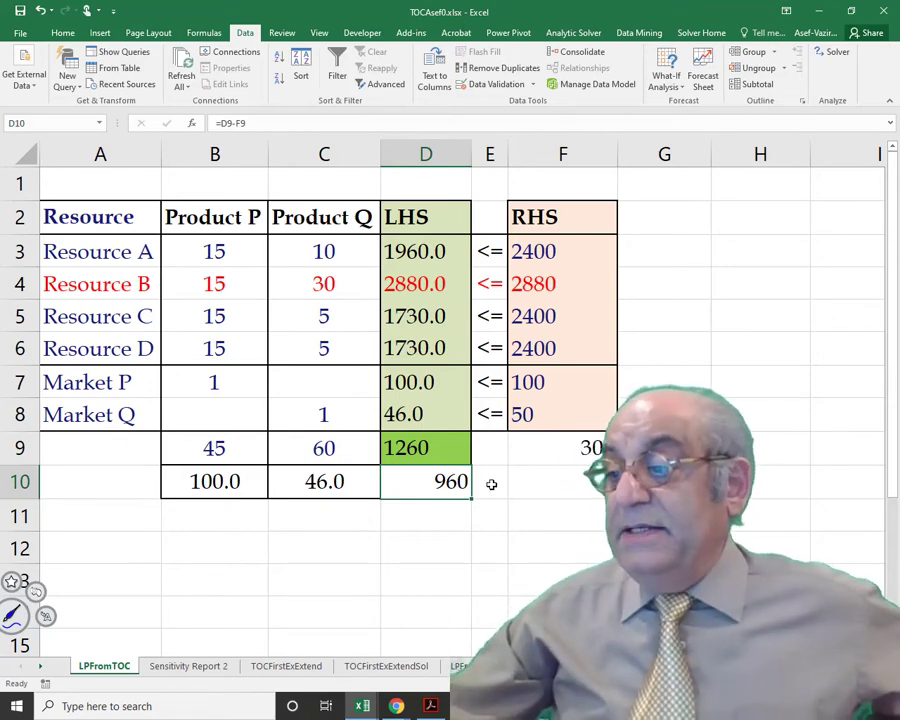
{"action": "left_click", "coordinate": [528, 485]}
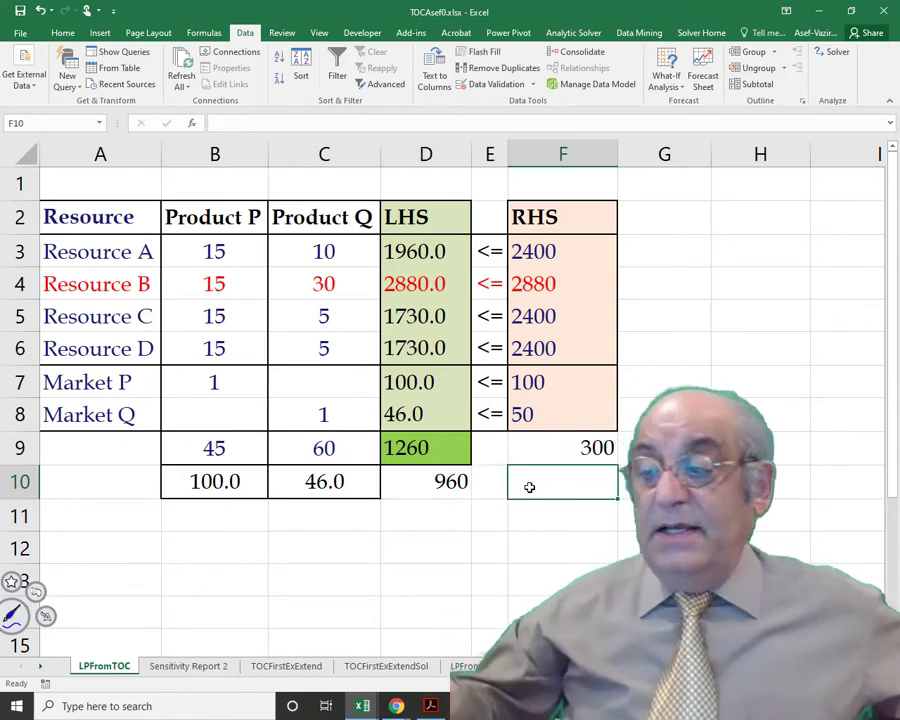
{"action": "type", "text": "480"}
{"action": "key", "text": "Return"}
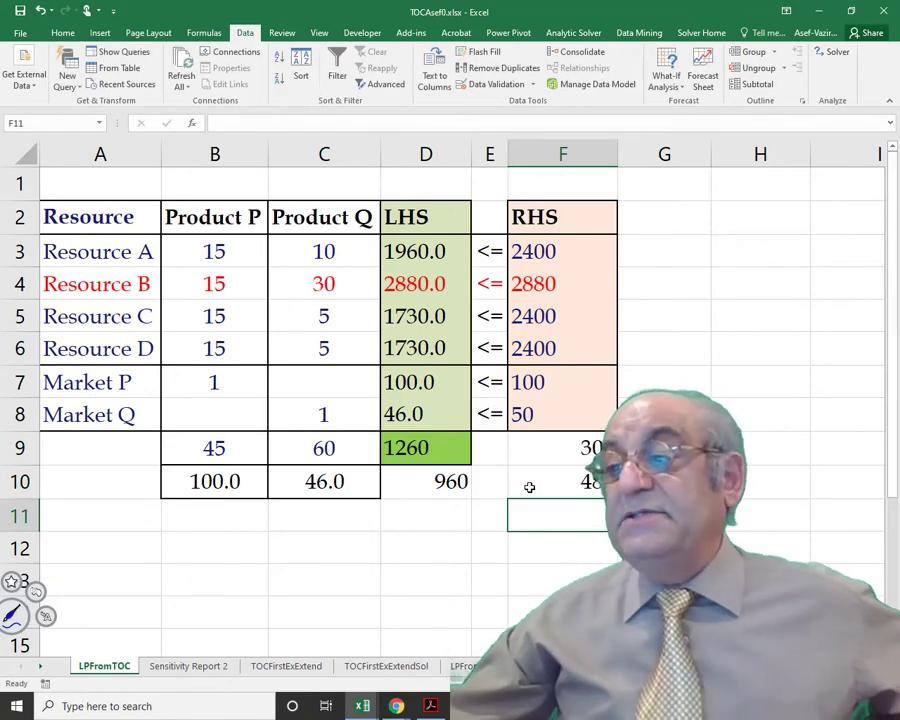
Calculate the profit gained per added unit of Resource B capacity in F11 with =D10/F10
{"action": "type", "text": "="}
{"action": "left_click", "coordinate": [428, 472]}
{"action": "type", "text": "/"}
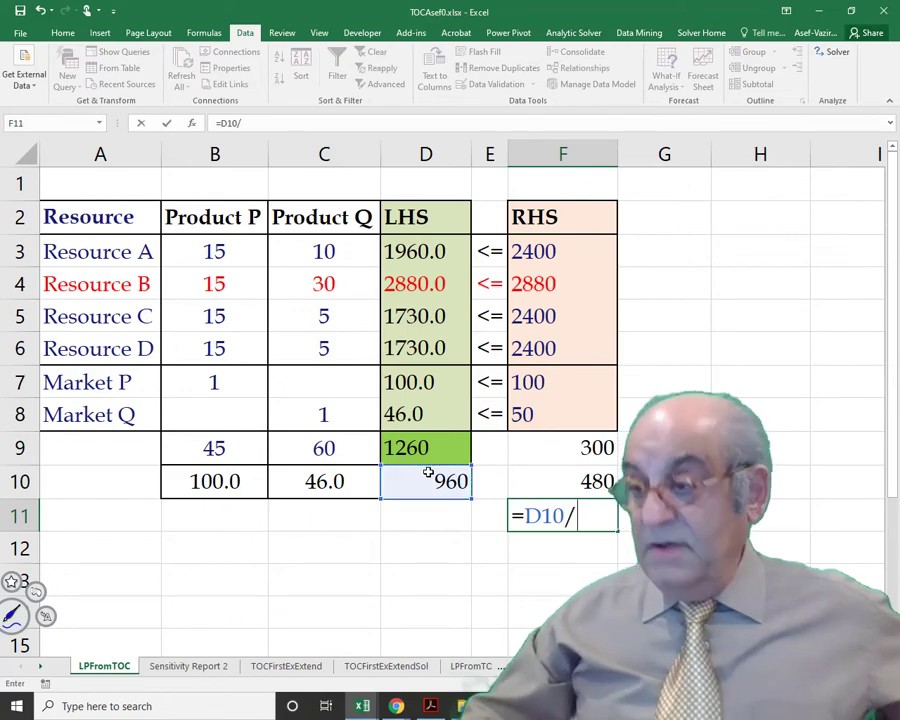
{"action": "left_click", "coordinate": [545, 481]}
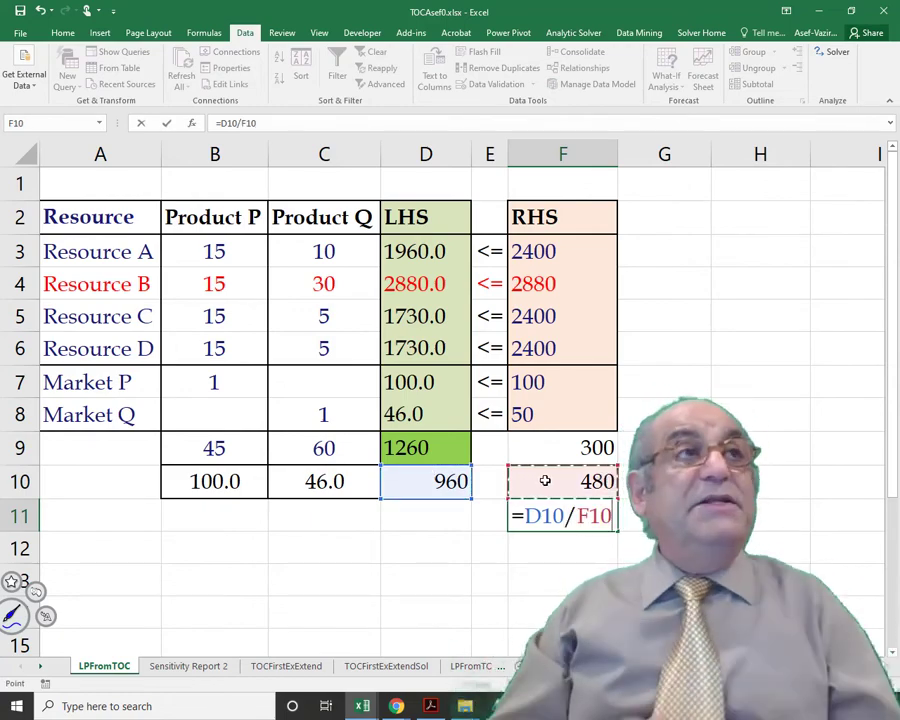
{"action": "key", "text": "Return"}
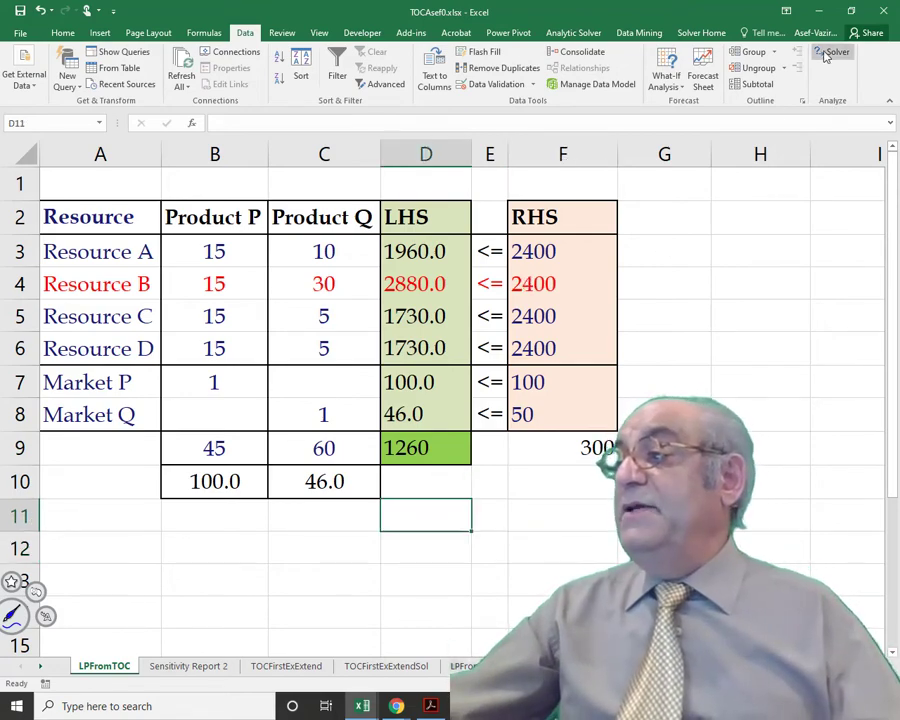
Solve the model with the Resource B capacity at 2400 and keep the Solver solution
{"action": "left_click", "coordinate": [830, 53]}
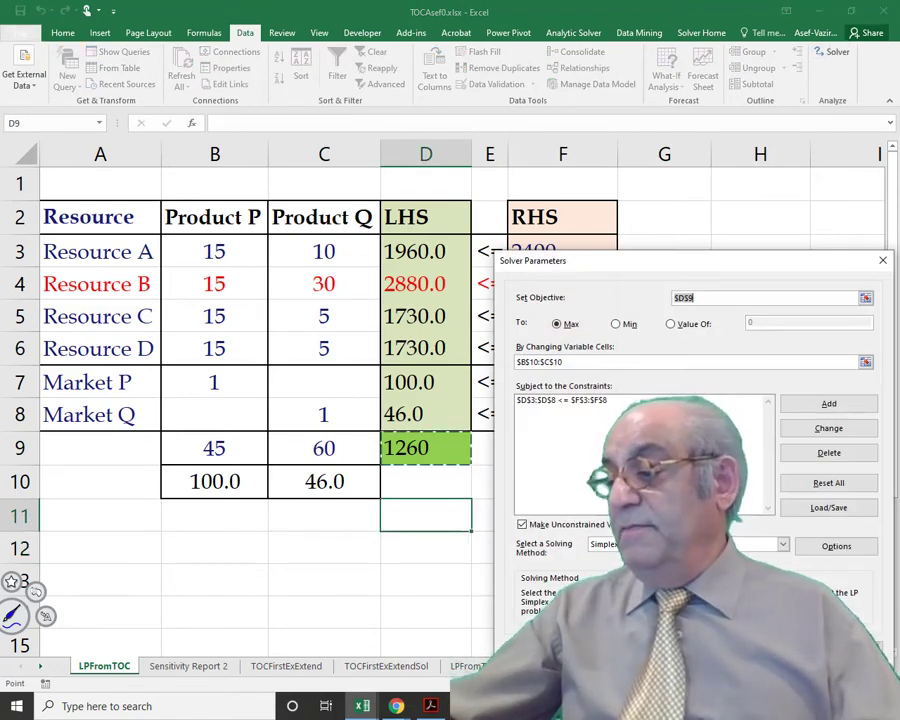
{"action": "key", "text": "Return"}
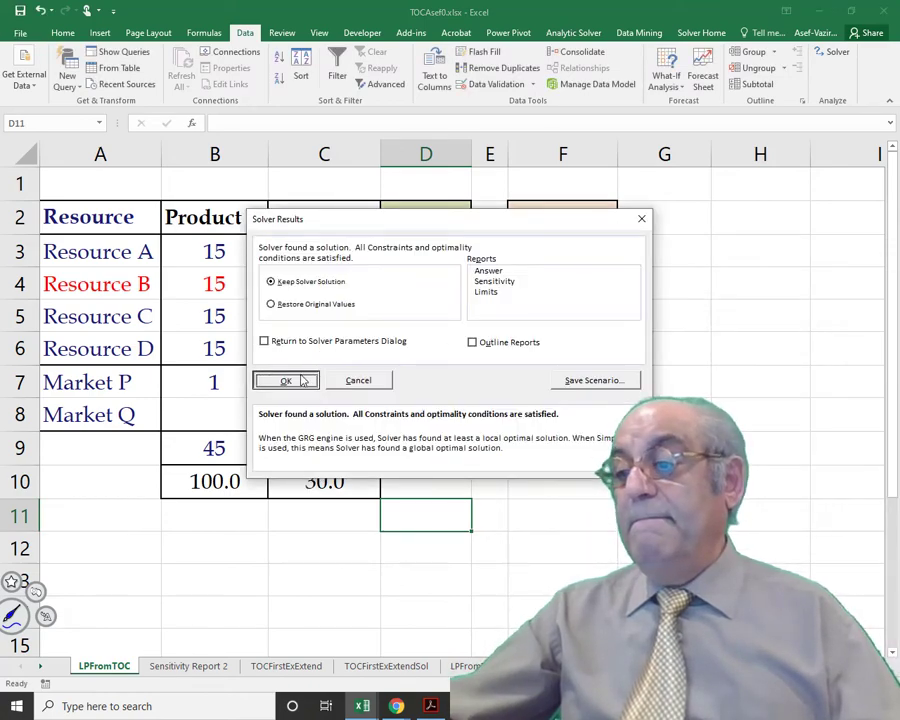
{"action": "left_click", "coordinate": [286, 380]}
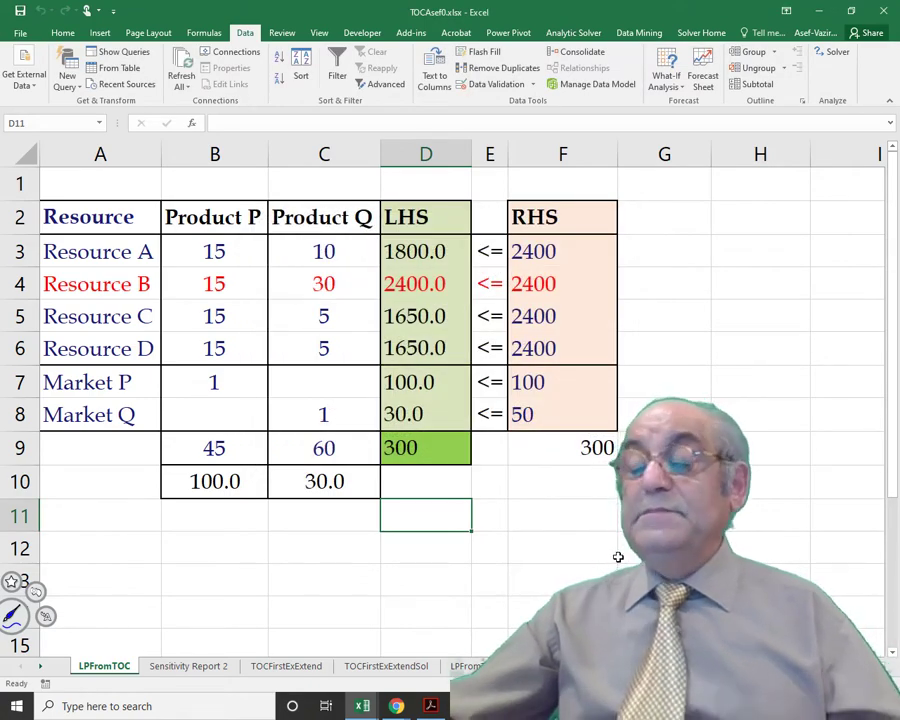
Enter 15 in F10 for the Market P limit and 0 in F11 for the Market Q limit
{"action": "left_click", "coordinate": [527, 382]}
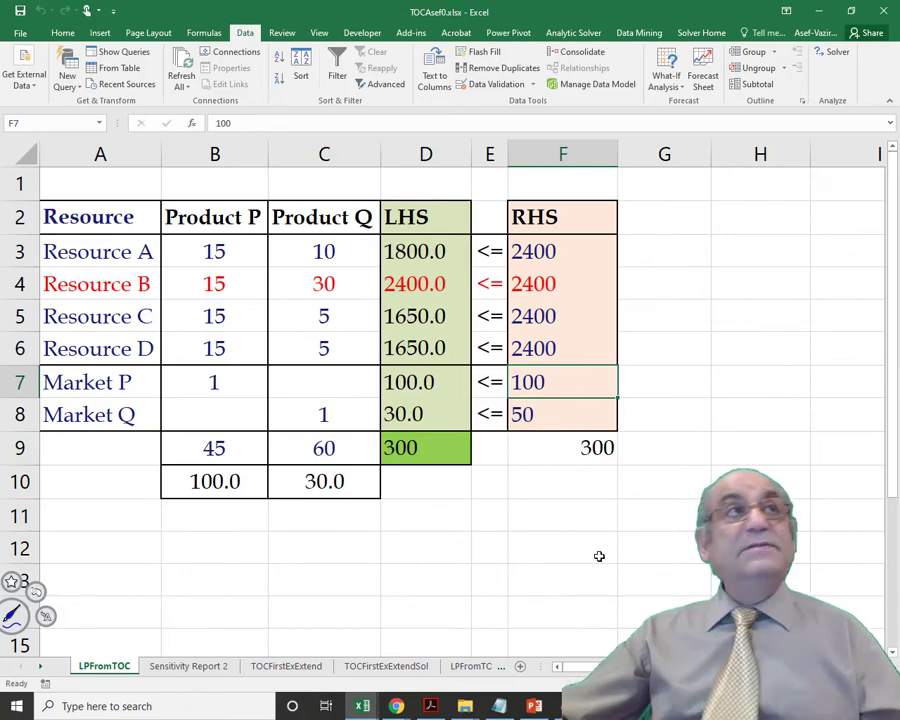
{"action": "left_click", "coordinate": [540, 481]}
{"action": "type", "text": "15"}
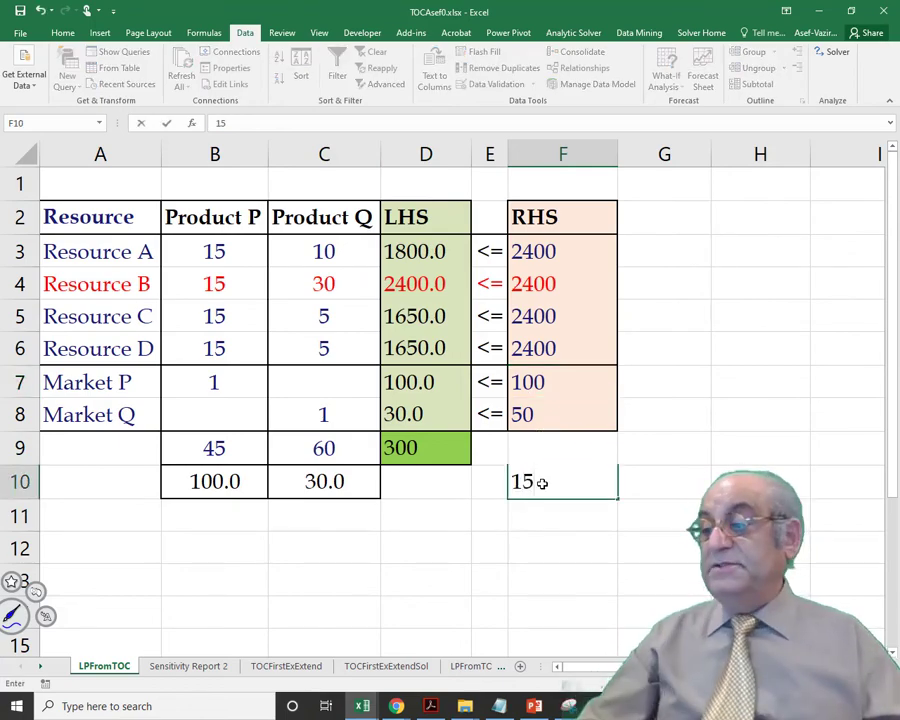
{"action": "key", "text": "Return"}
{"action": "left_click", "coordinate": [527, 414]}
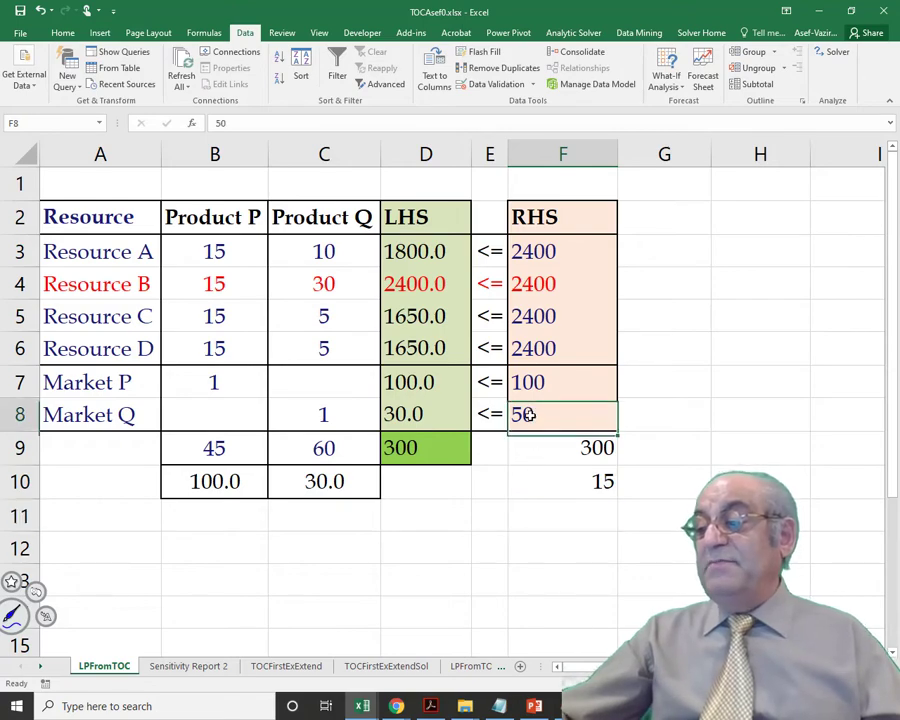
{"action": "left_click", "coordinate": [598, 516]}
{"action": "type", "text": "0"}
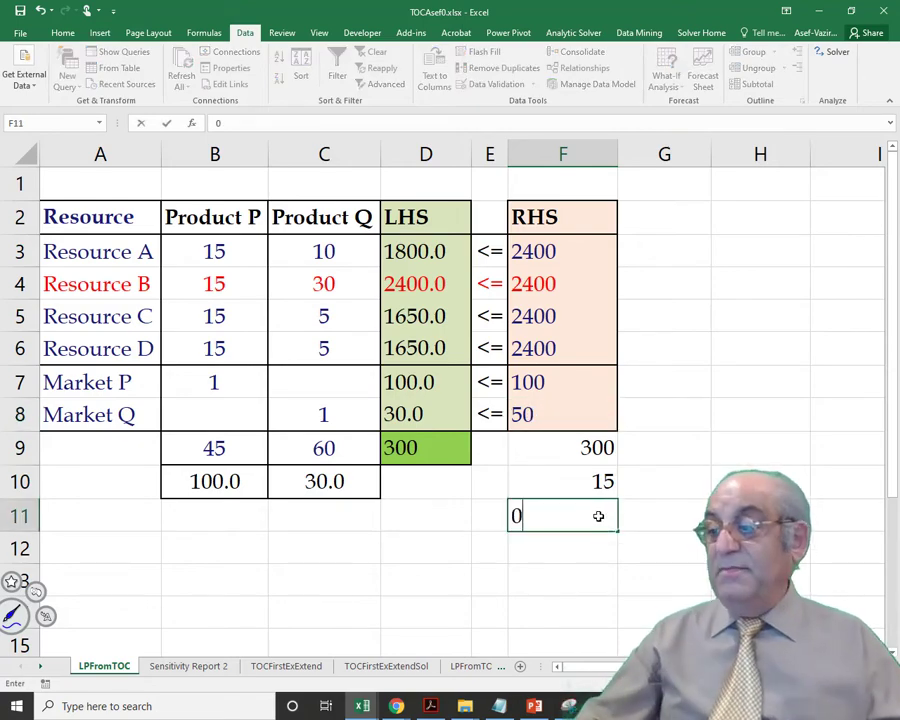
{"action": "key", "text": "Return"}
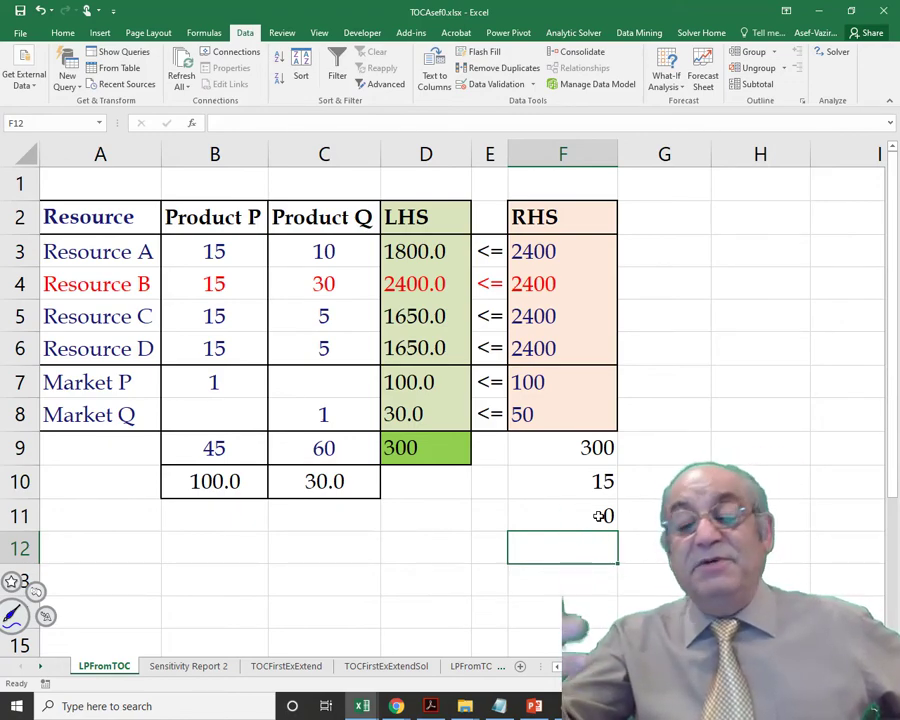
Set the Resource B capacity in F4 to 2401
{"action": "left_click", "coordinate": [522, 380]}
{"action": "left_click", "coordinate": [114, 381]}
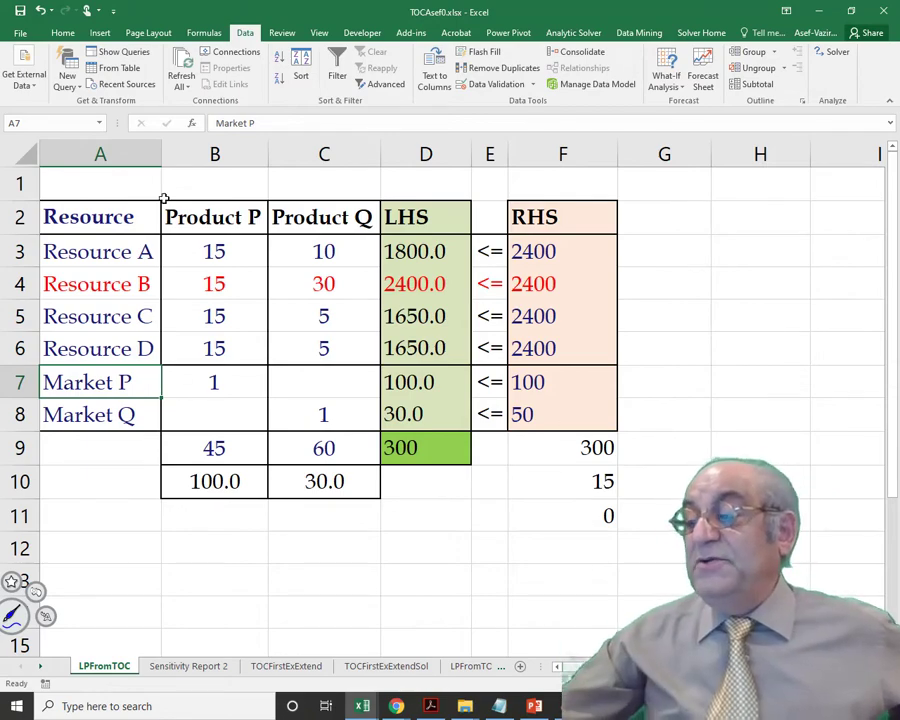
{"action": "left_click", "coordinate": [556, 283]}
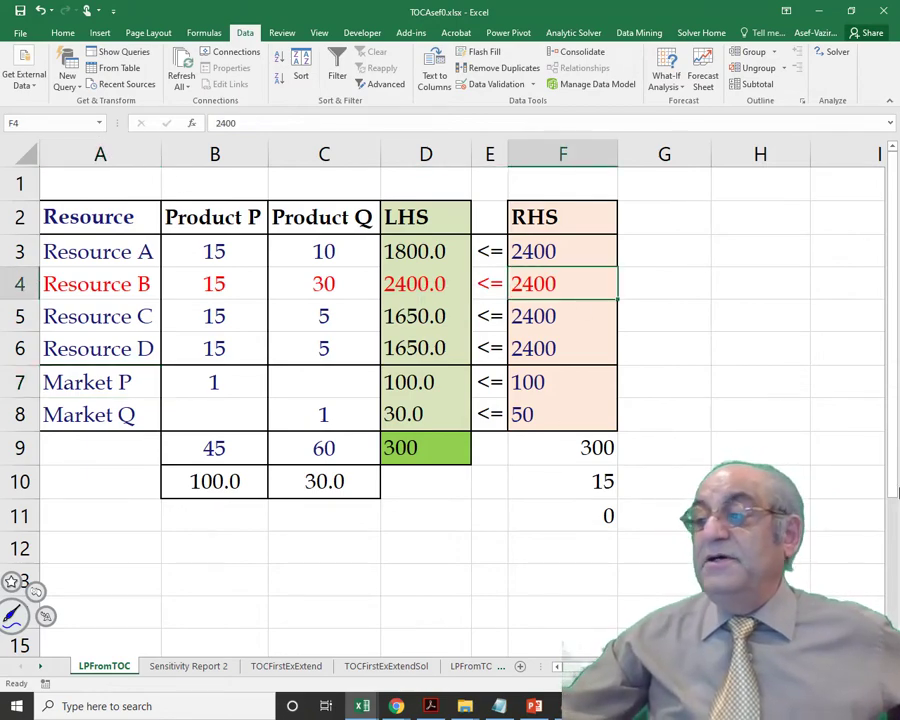
{"action": "double_click", "coordinate": [580, 284]}
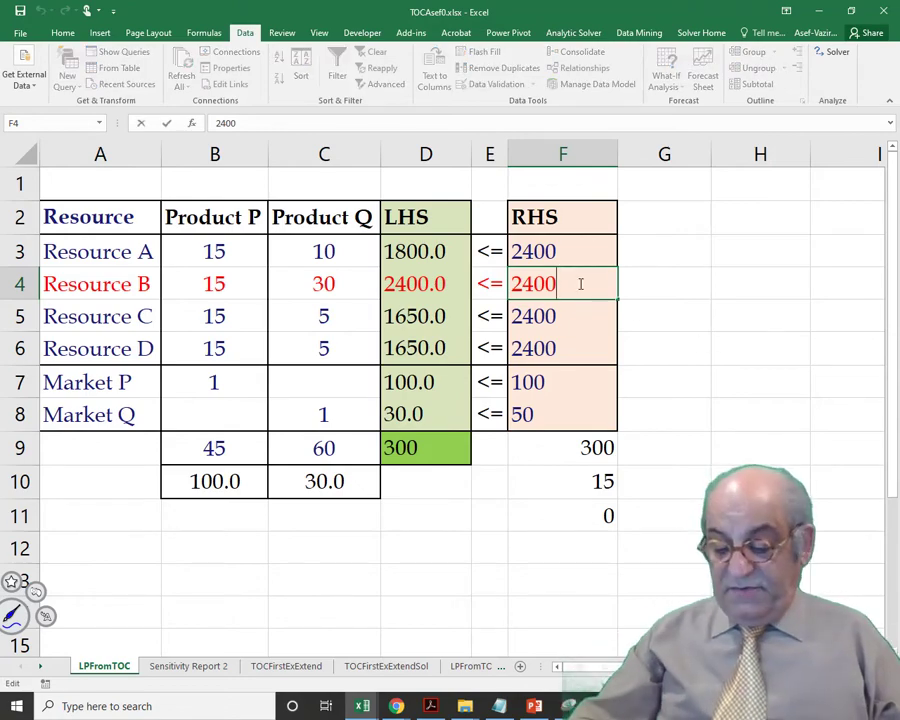
{"action": "key", "text": "BackSpace"}
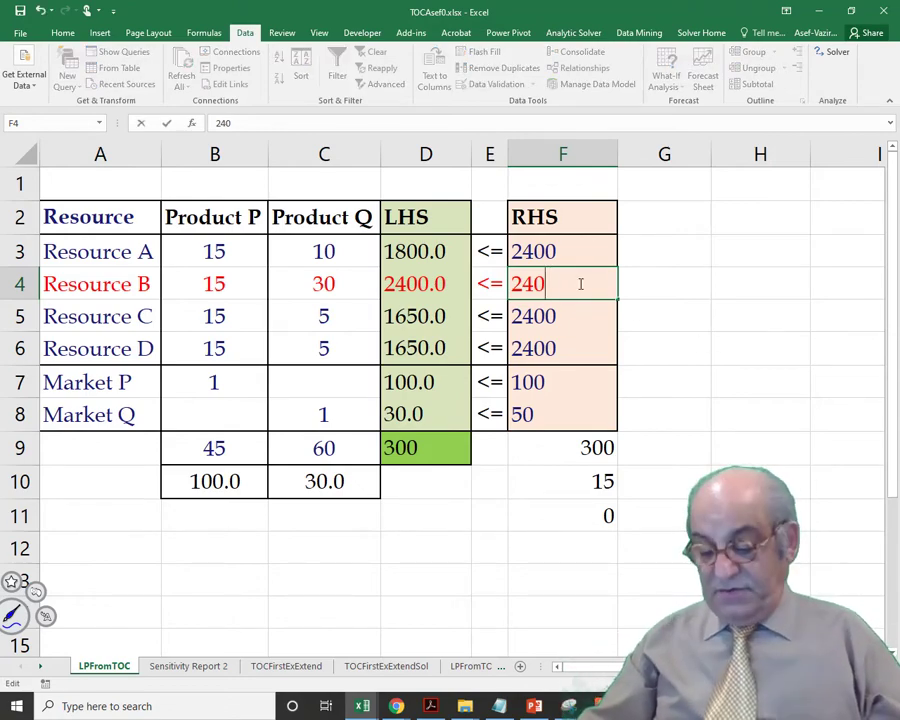
{"action": "type", "text": "1"}
{"action": "key", "text": "Return"}
Solve the model with one extra unit of Resource B capacity and keep the Solver solution
{"action": "left_click", "coordinate": [829, 52]}
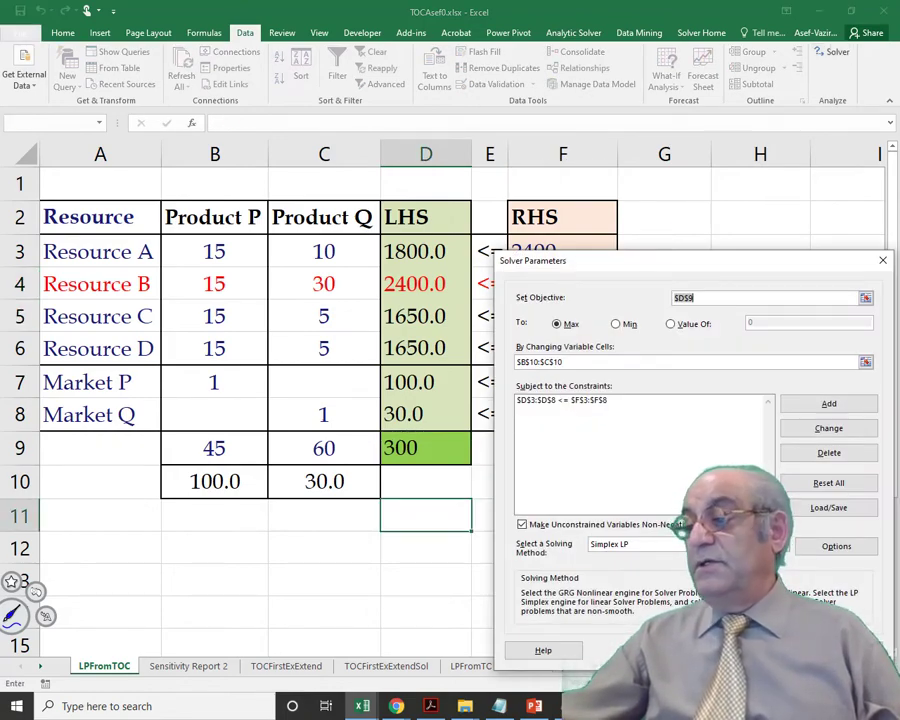
{"action": "key", "text": "Return"}
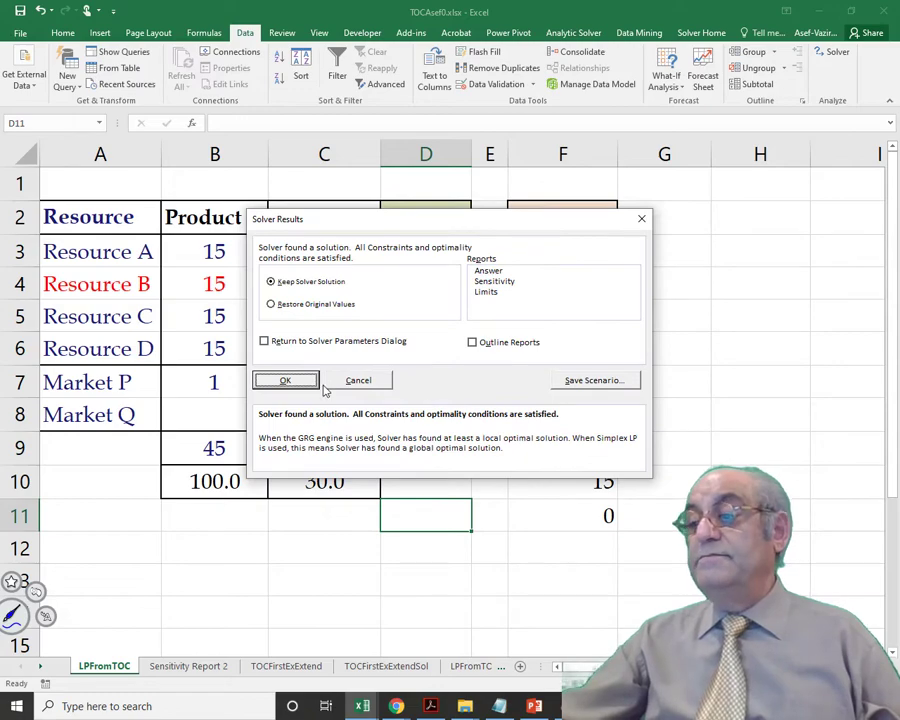
{"action": "left_click", "coordinate": [300, 380]}
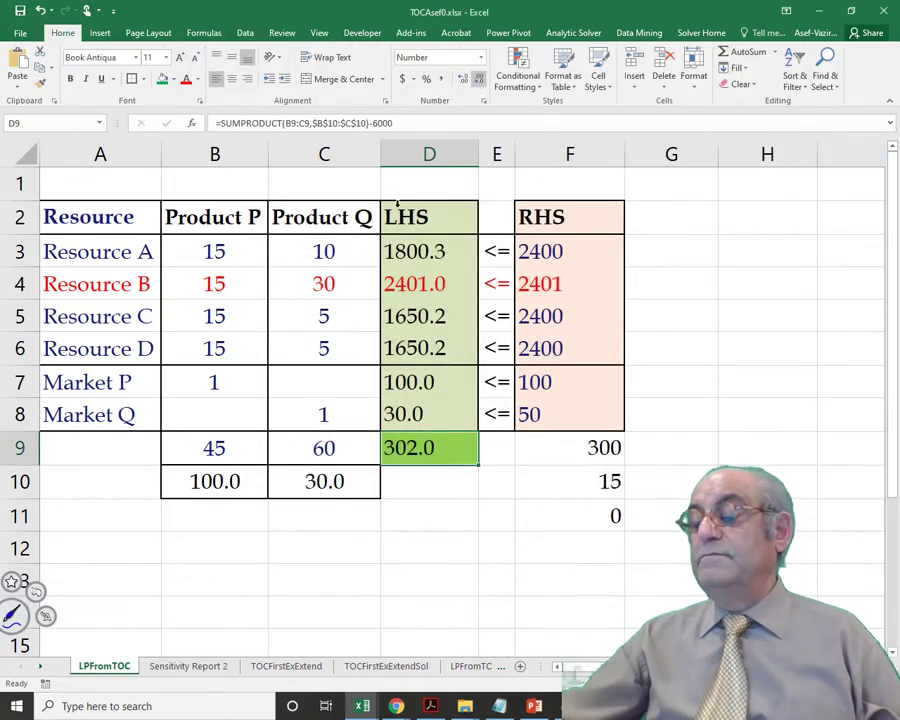
Display the Product Q quantity in C10 with three decimal places
{"action": "left_click", "coordinate": [318, 482]}
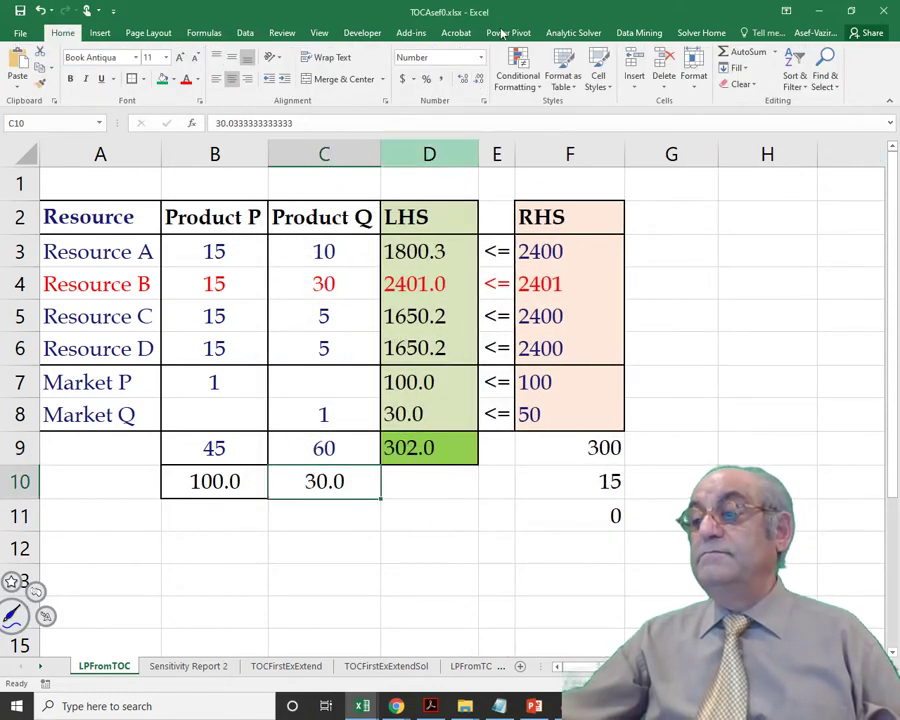
{"action": "left_click", "coordinate": [464, 79]}
{"action": "left_click", "coordinate": [464, 79]}
{"action": "left_click", "coordinate": [429, 515]}
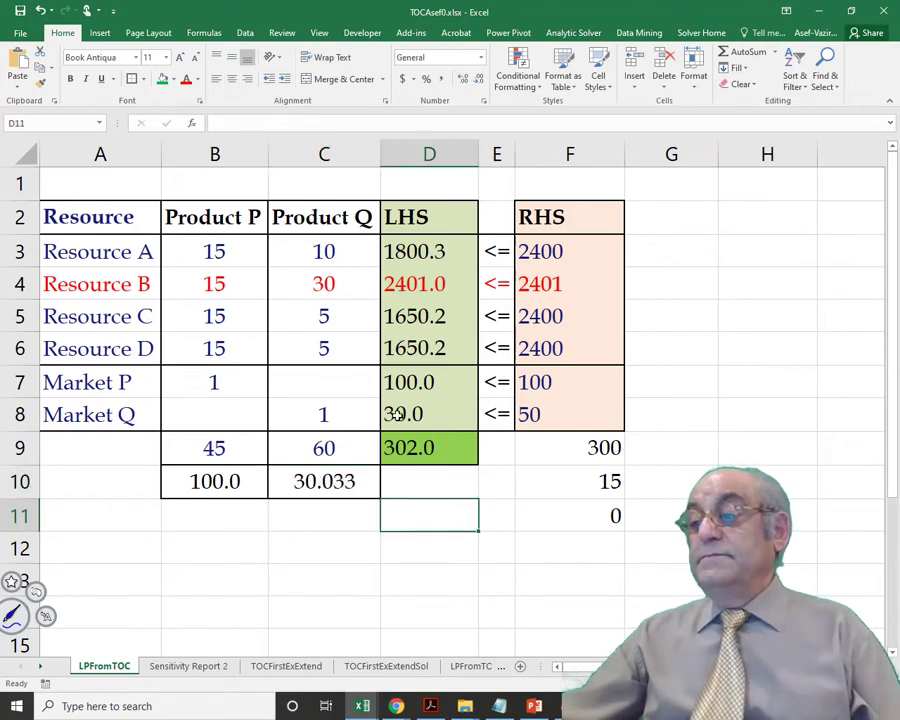
Calculate the Resource B time used by Product Q in D11 with =30*C10
{"action": "left_click", "coordinate": [394, 448]}
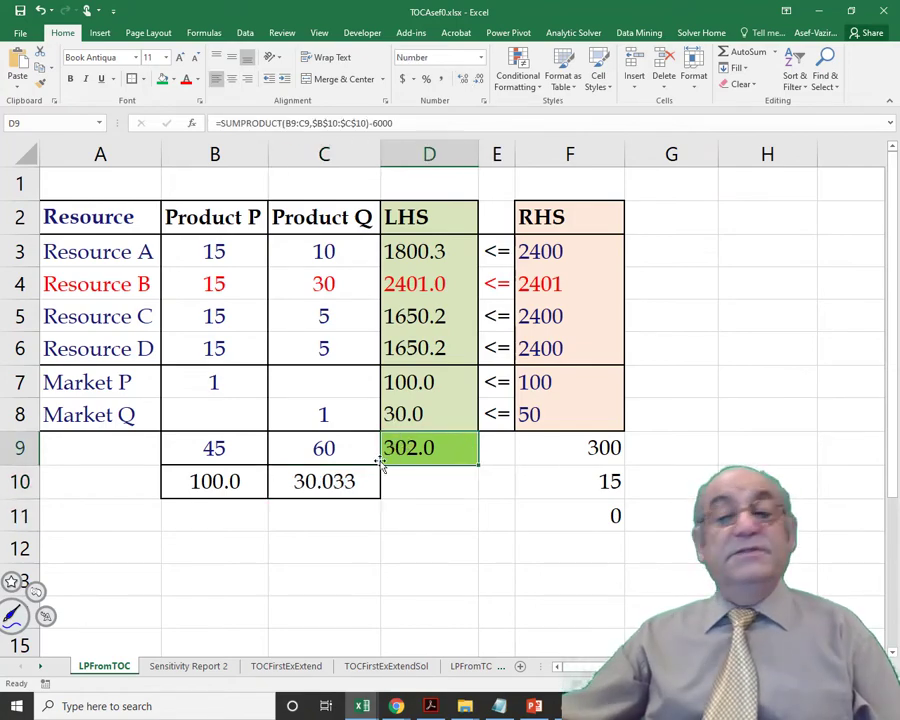
{"action": "left_click", "coordinate": [322, 482]}
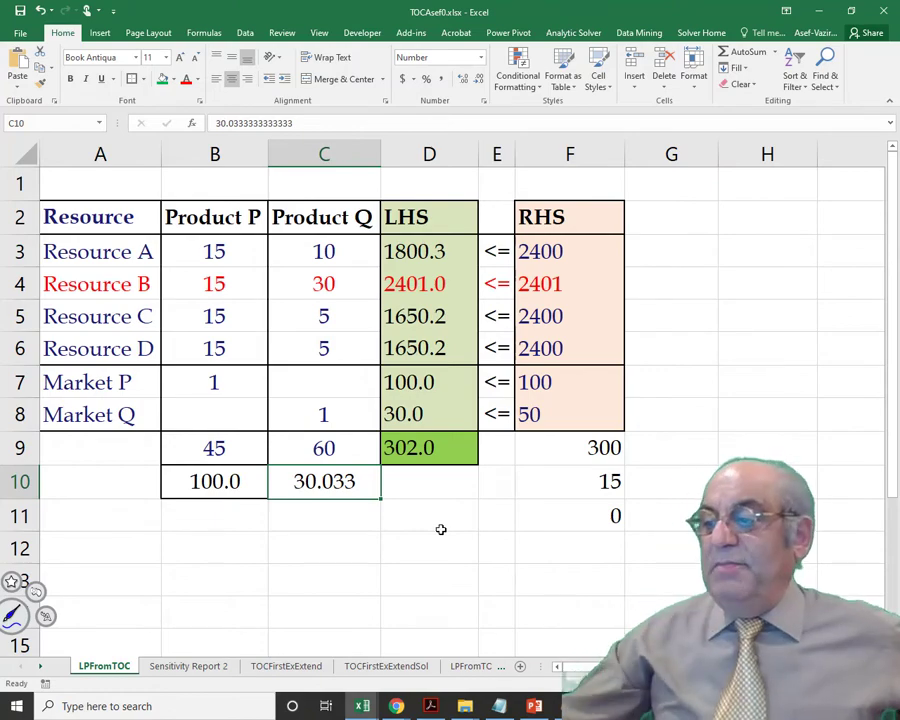
{"action": "left_click", "coordinate": [412, 512]}
{"action": "type", "text": "="}
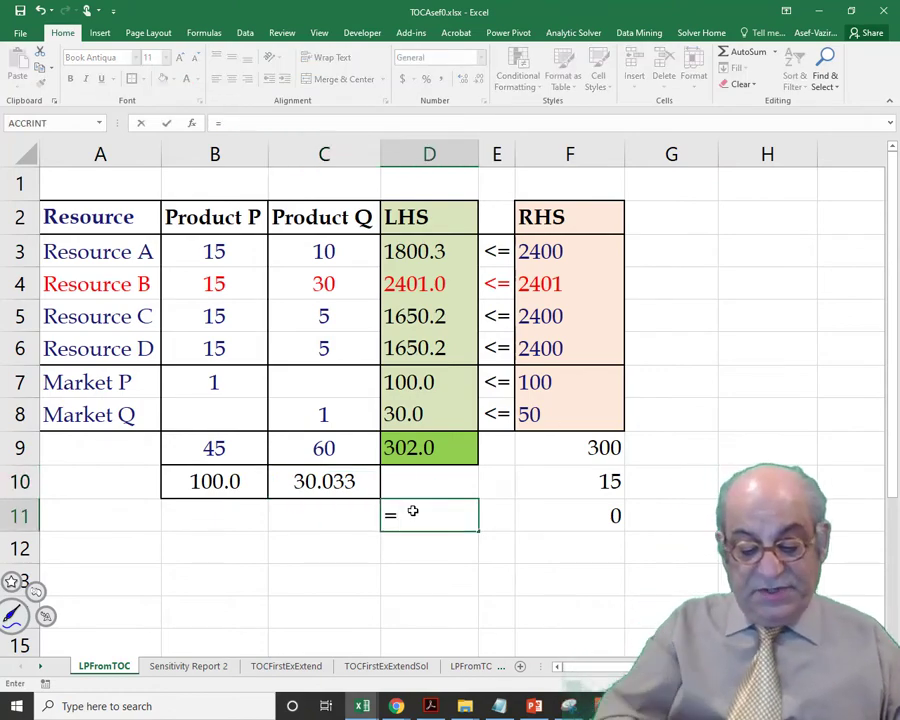
{"action": "type", "text": "30"}
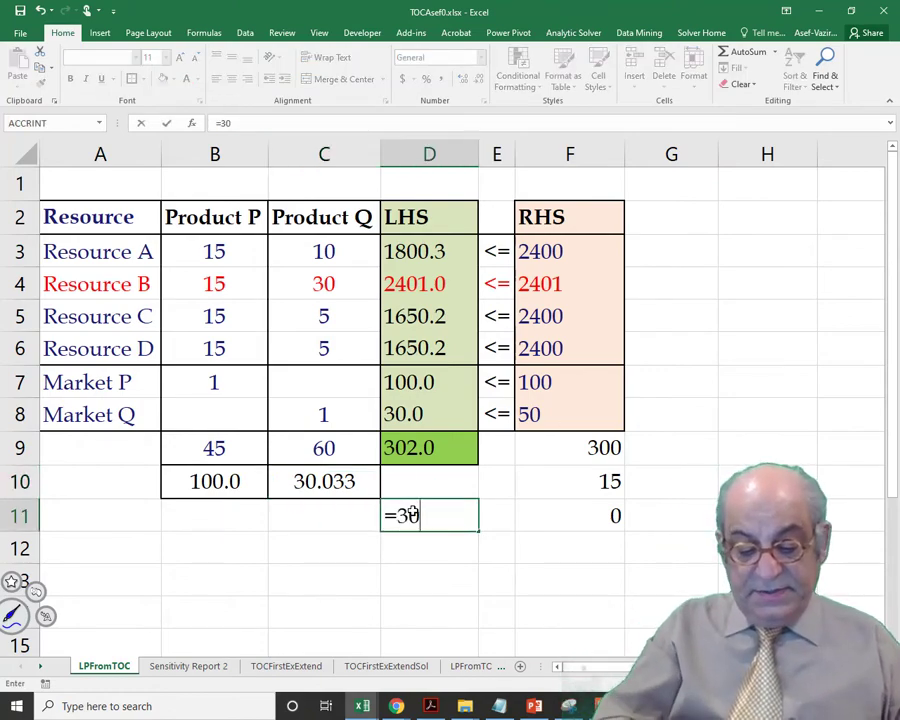
{"action": "type", "text": "*"}
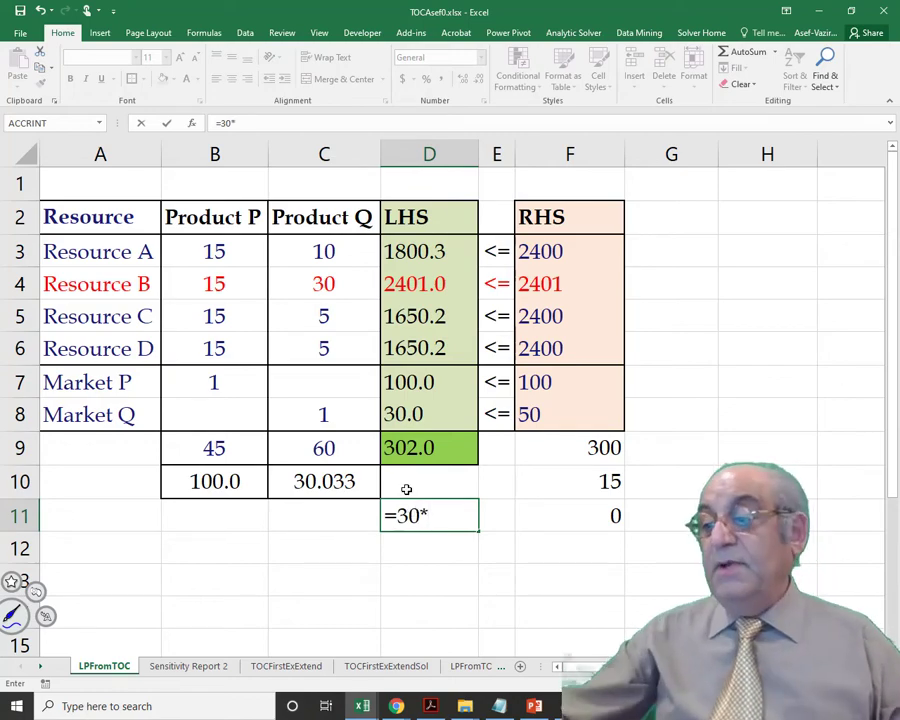
{"action": "left_click", "coordinate": [331, 485]}
{"action": "key", "text": "Return"}
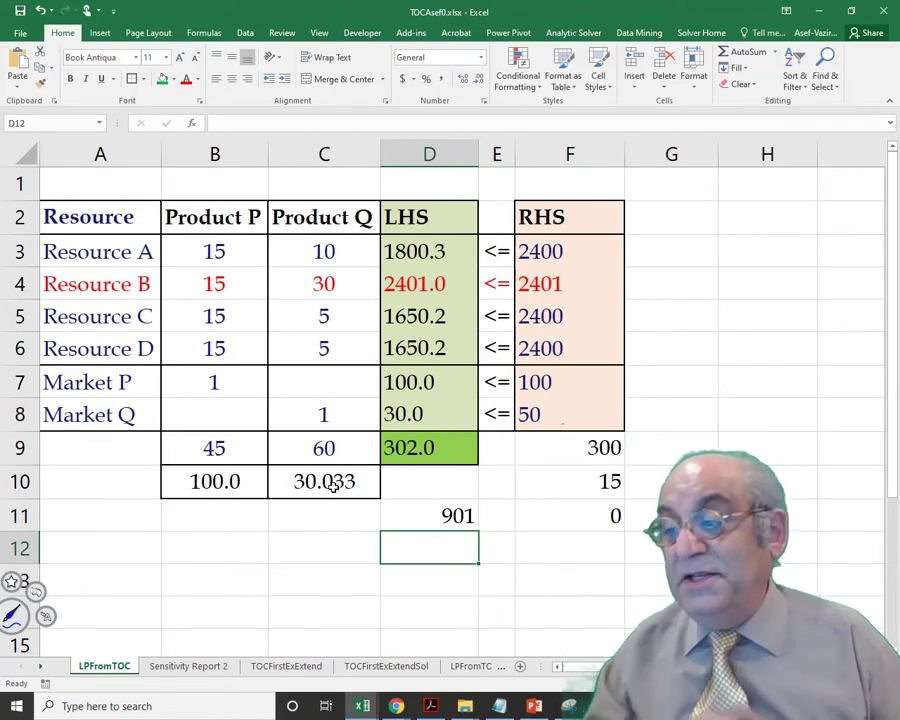
{"action": "left_click", "coordinate": [331, 485]}
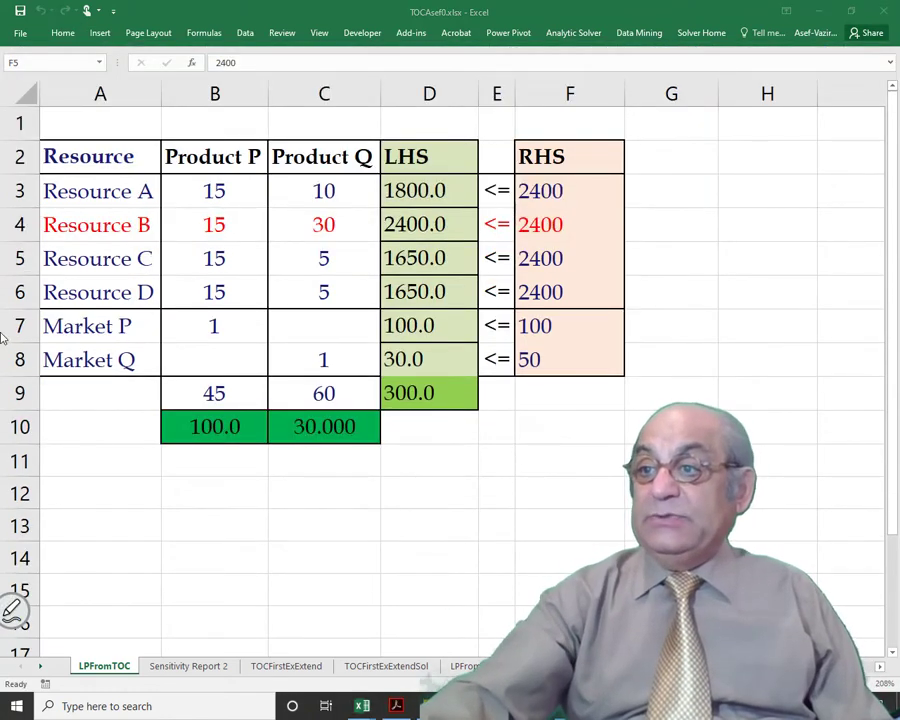
Color the text of the Market P constraint row, A7:F7, red
{"action": "left_click_drag", "start_coordinate": [68, 335], "coordinate": [570, 326]}
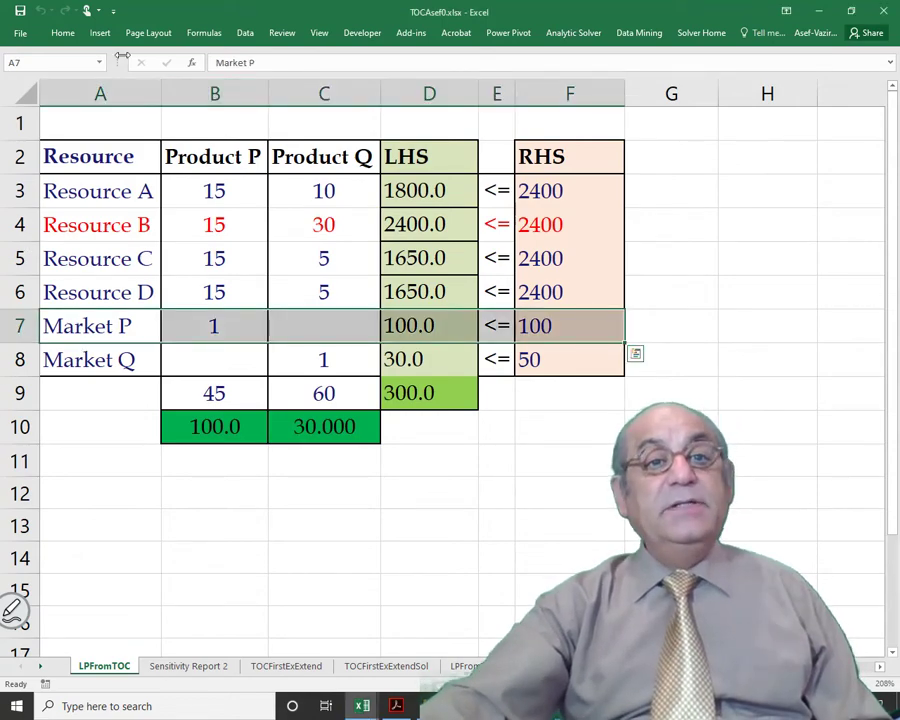
{"action": "left_click", "coordinate": [62, 33]}
{"action": "left_click", "coordinate": [185, 79]}
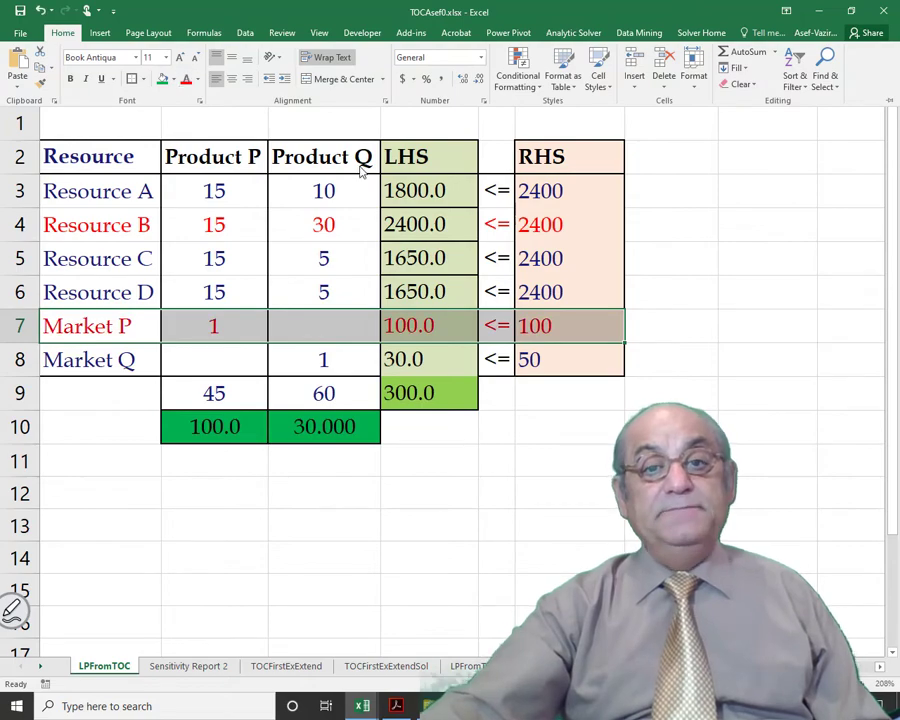
{"action": "left_click", "coordinate": [719, 293]}
{"action": "left_click", "coordinate": [778, 315]}
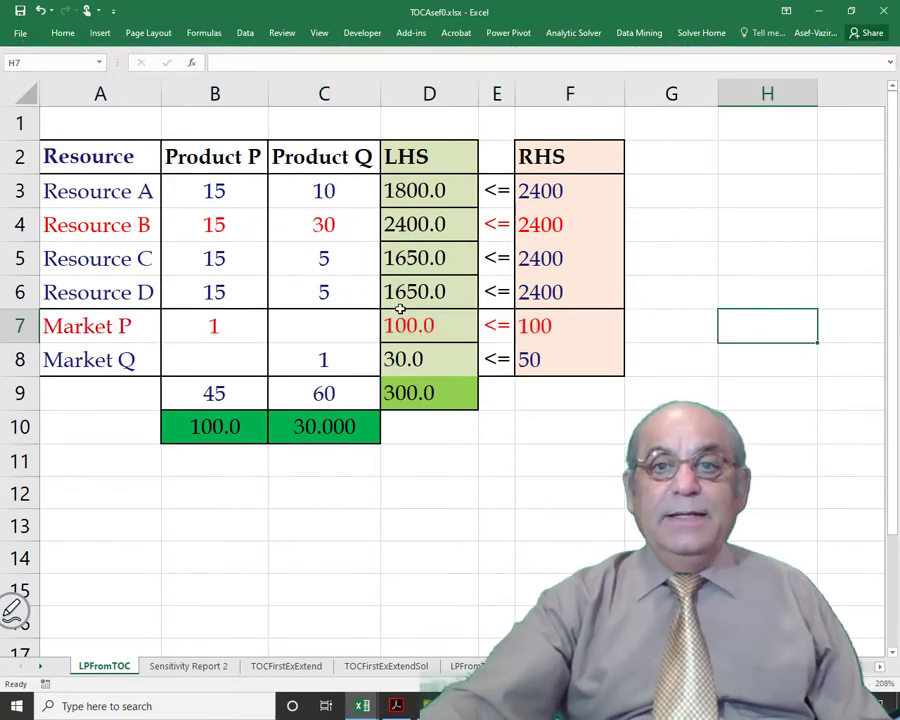
Set the Resource B capacity in F4 to 4800 and select its LHS cell, D4
{"action": "left_click", "coordinate": [573, 227]}
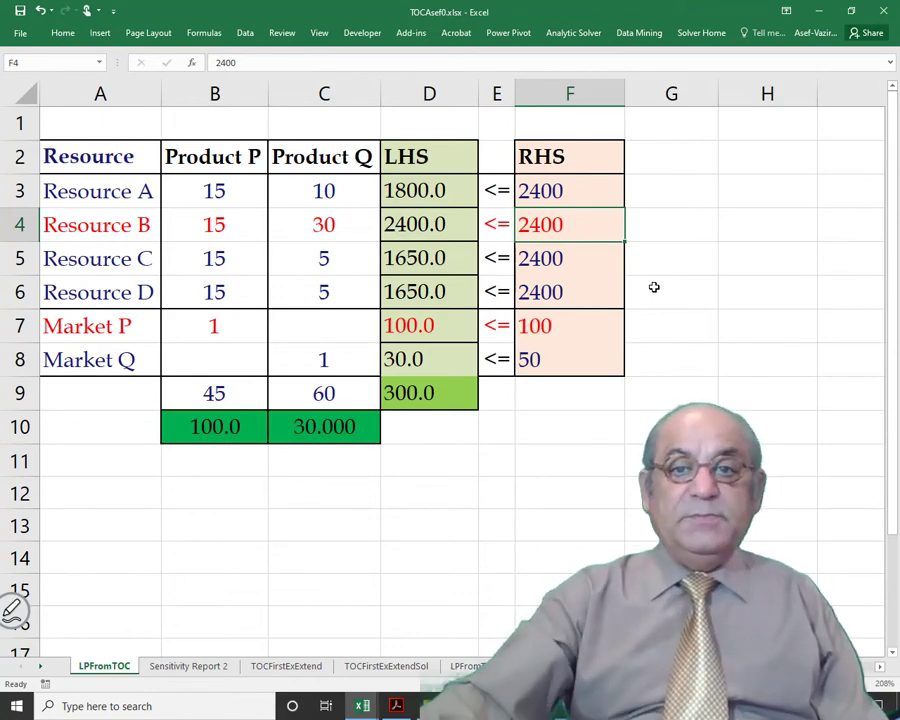
{"action": "key", "text": "BackSpace"}
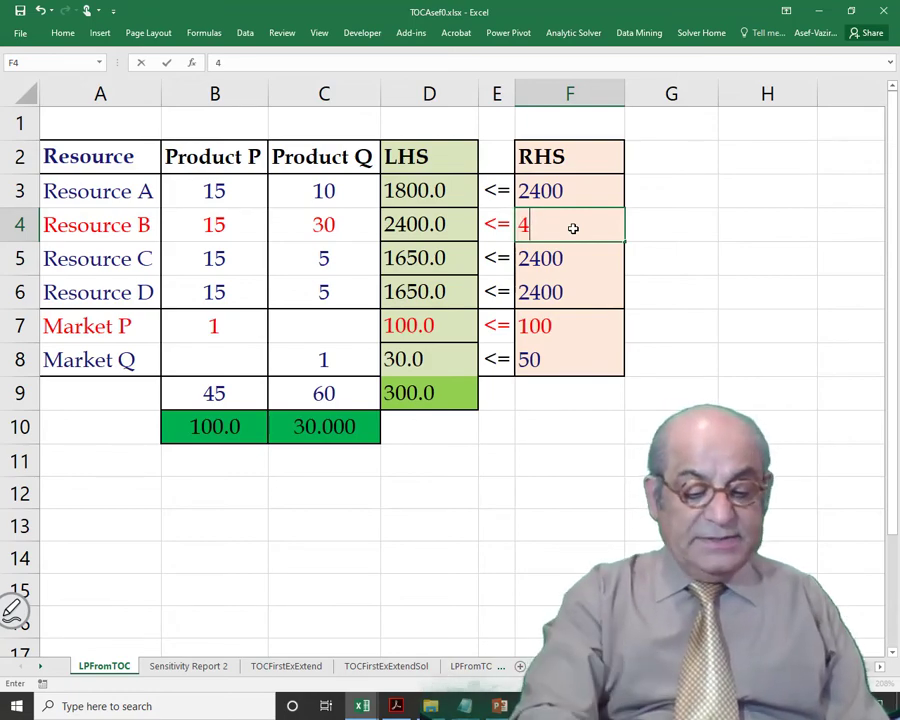
{"action": "type", "text": "48000"}
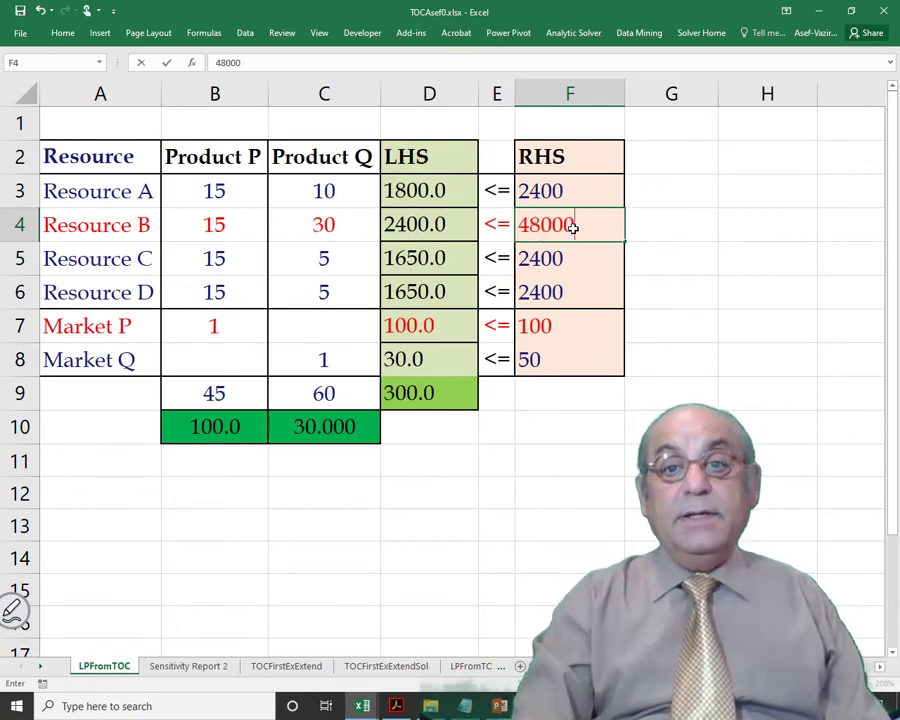
{"action": "key", "text": "Return"}
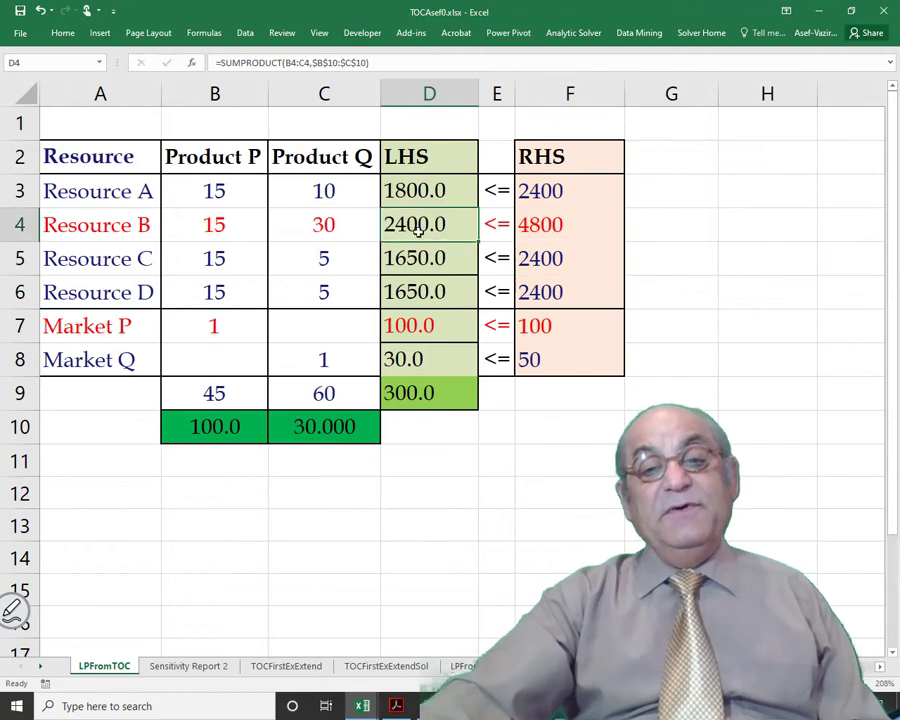
{"action": "left_click", "coordinate": [420, 222]}
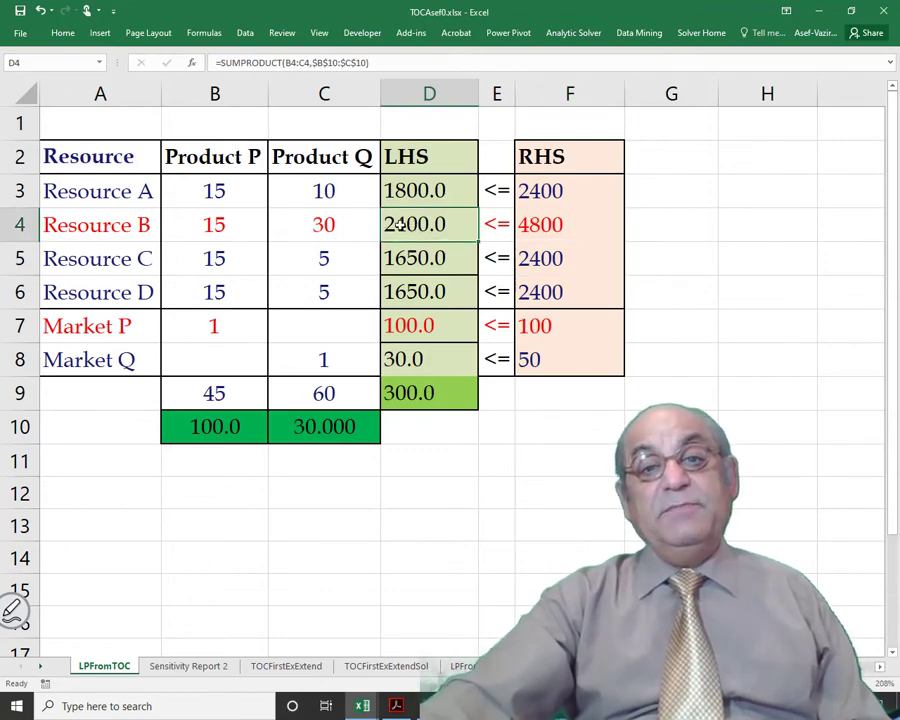
Rerun Solver on the model with the raised Resource B capacity, keep the solution, and select the profit cell D9
{"action": "left_click", "coordinate": [420, 390]}
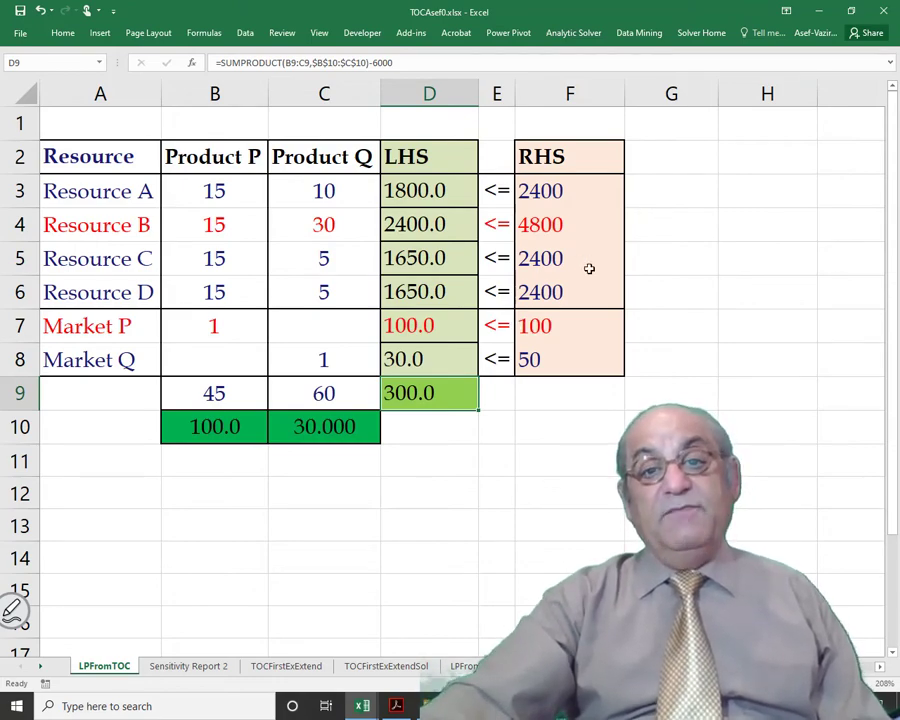
{"action": "left_click", "coordinate": [422, 228]}
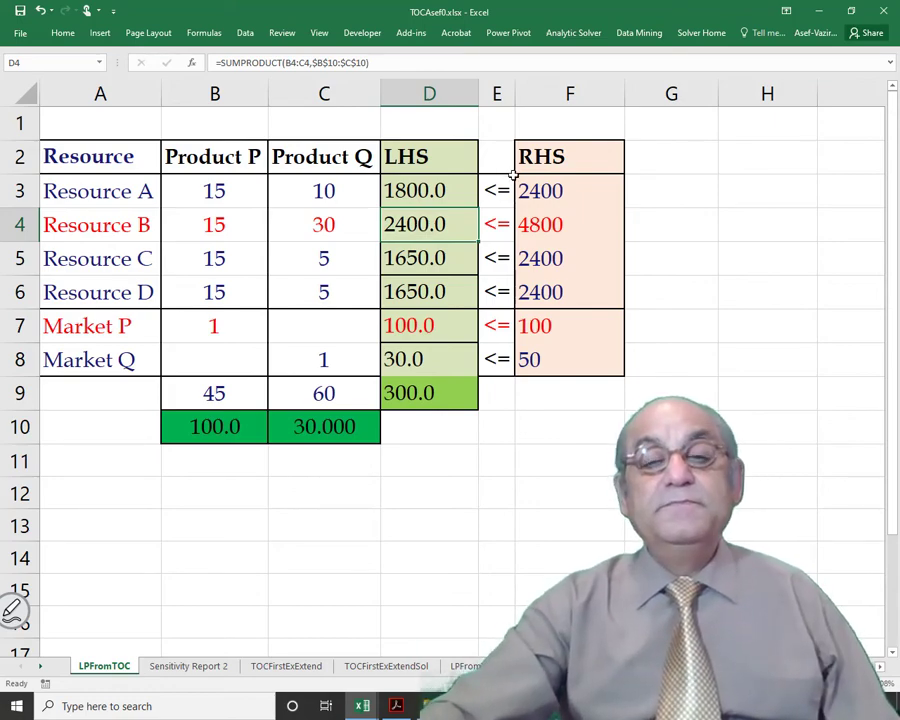
{"action": "left_click", "coordinate": [244, 33]}
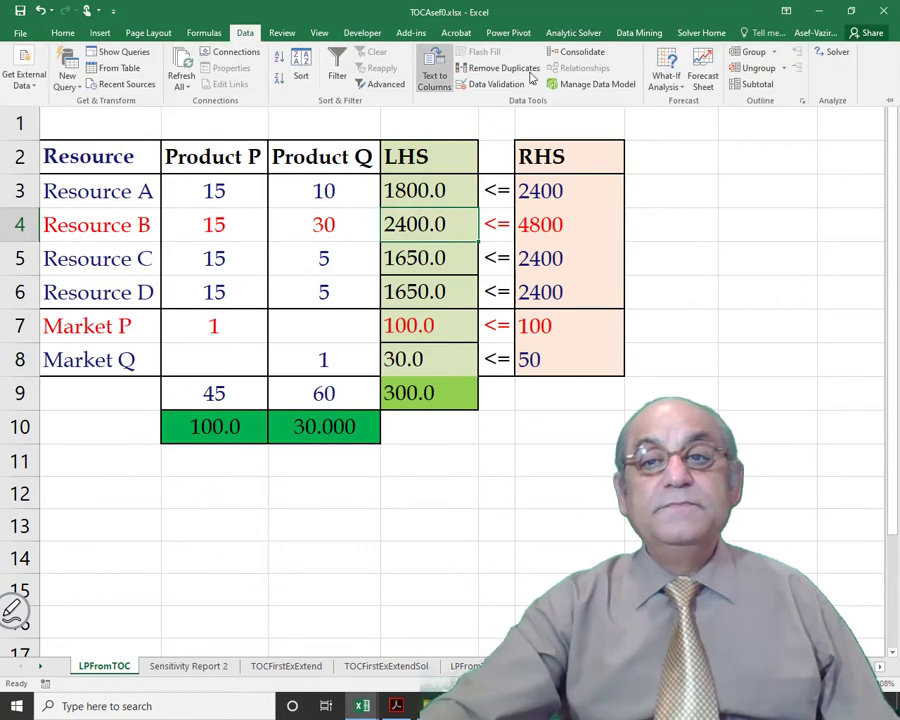
{"action": "left_click", "coordinate": [835, 55]}
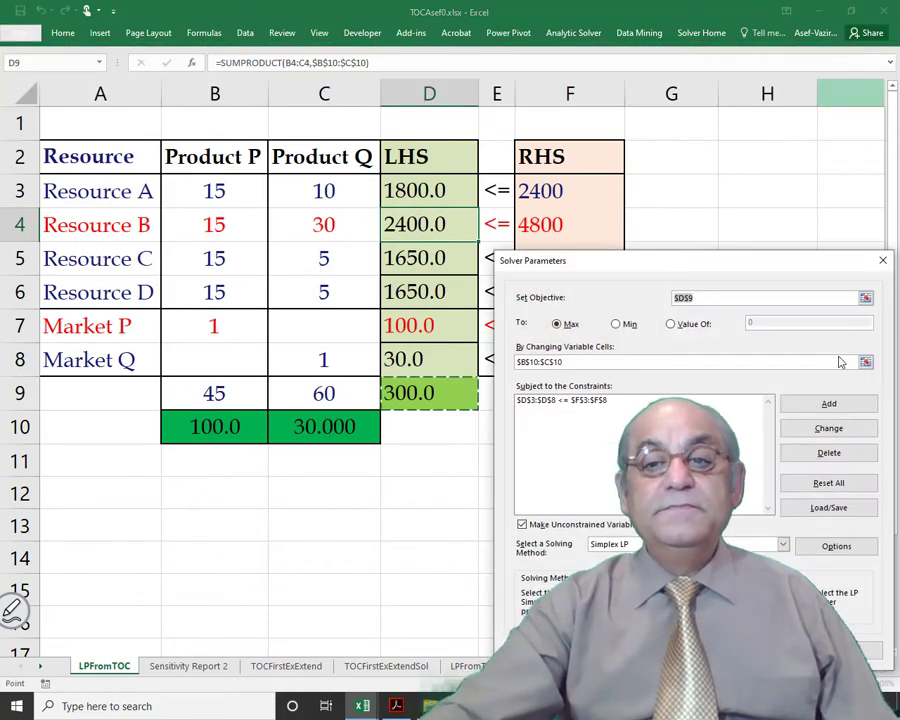
{"action": "key", "text": "Return"}
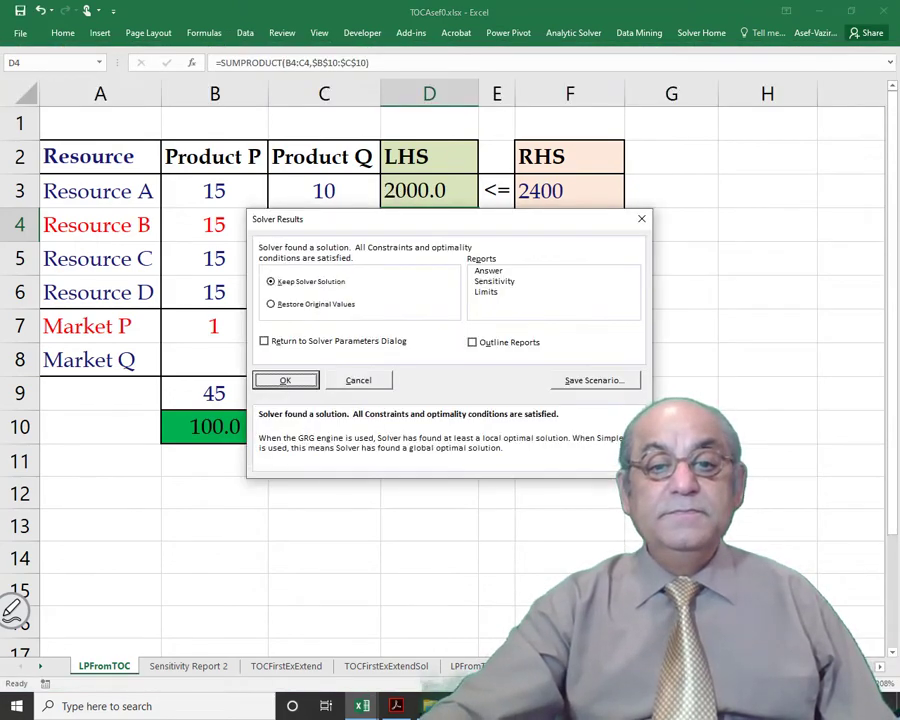
{"action": "left_click", "coordinate": [295, 382]}
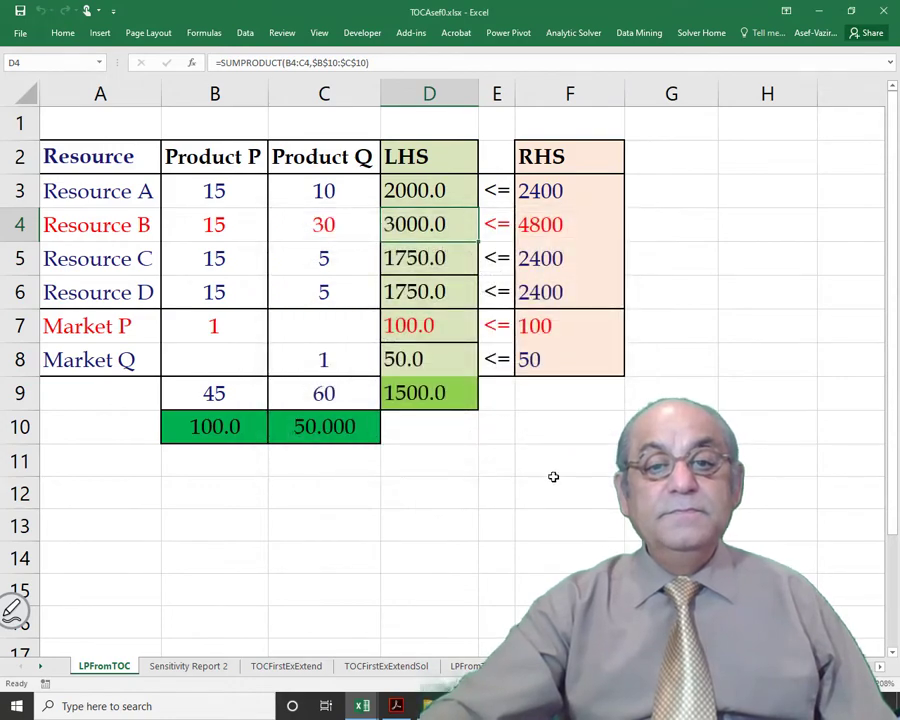
{"action": "left_click", "coordinate": [427, 393]}
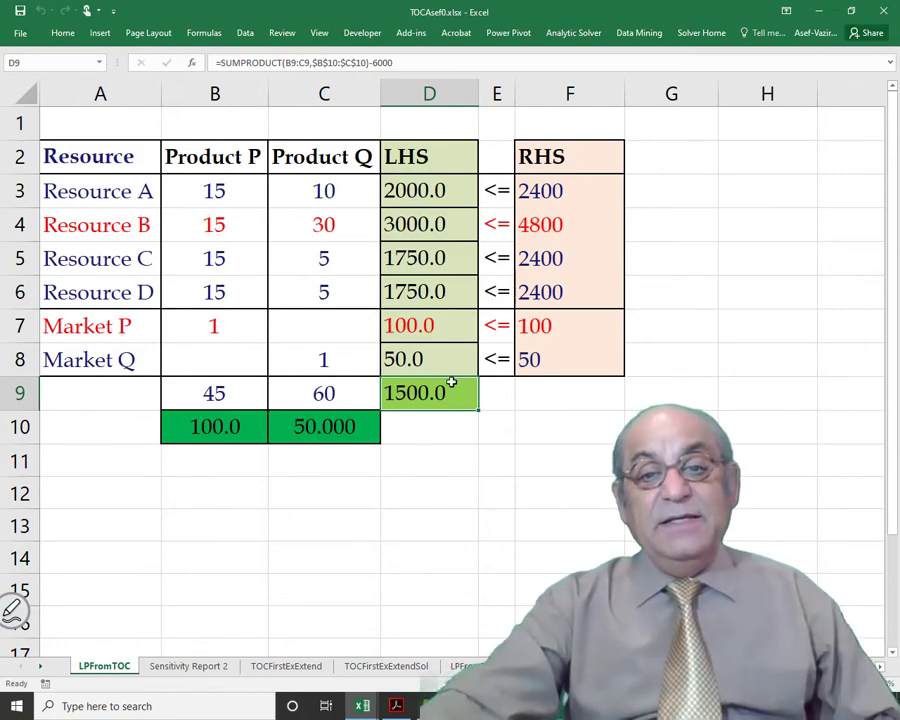
Try coloring the text of the Market Q constraint row, A8:F8, red
{"action": "left_click_drag", "start_coordinate": [428, 362], "coordinate": [570, 360]}
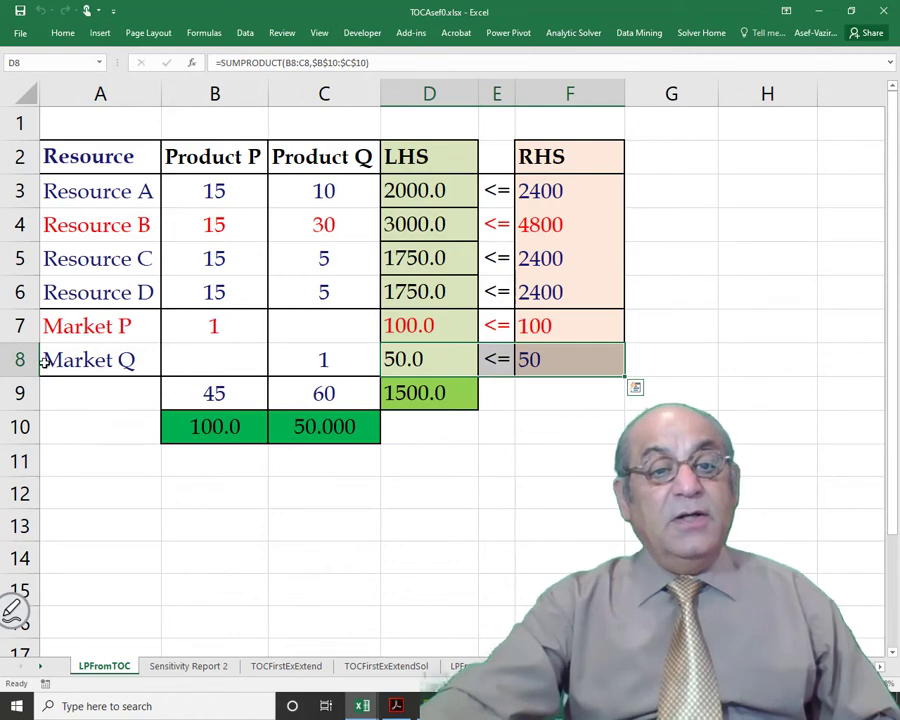
{"action": "left_click_drag", "start_coordinate": [45, 362], "coordinate": [570, 360]}
{"action": "key", "text": "F4"}
{"action": "left_click", "coordinate": [497, 360]}
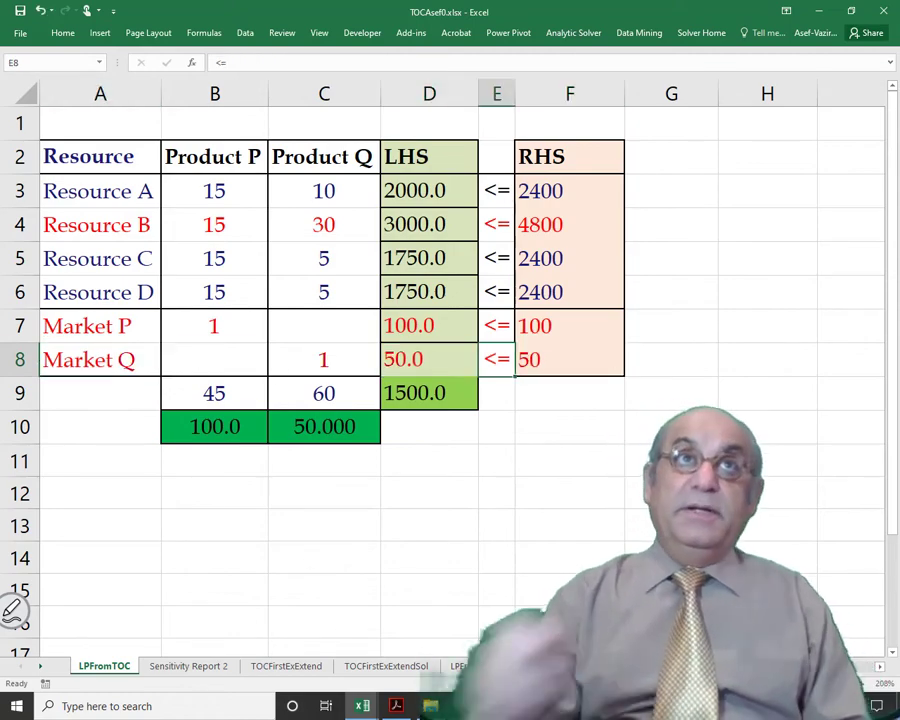
{"action": "key", "text": "ctrl+z"}
{"action": "left_click", "coordinate": [680, 528]}
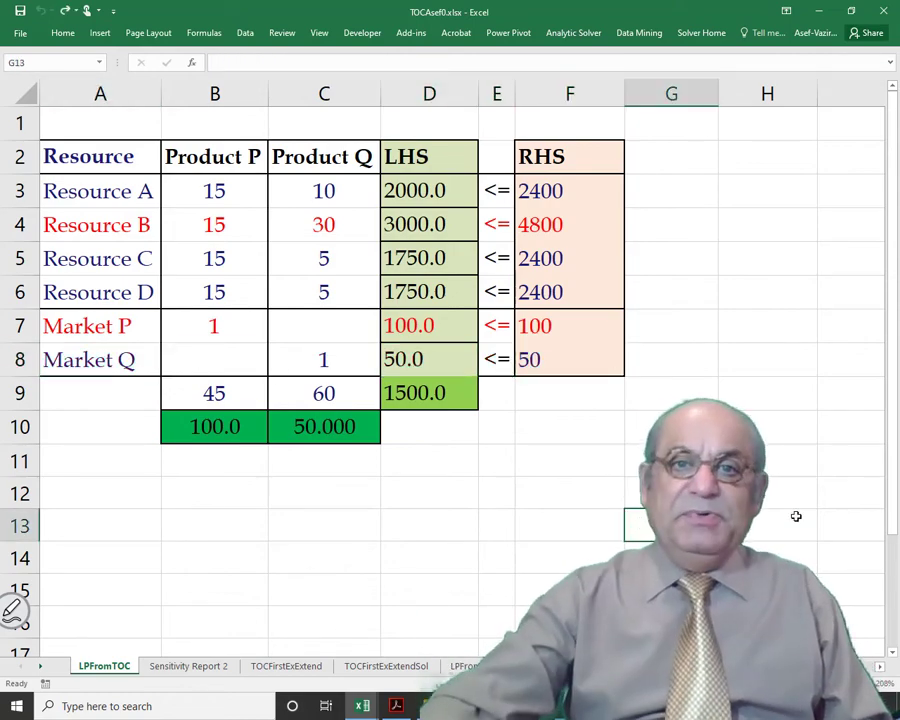
Insert two blank columns between the Product Q column and the LHS column
{"action": "left_click", "coordinate": [415, 90]}
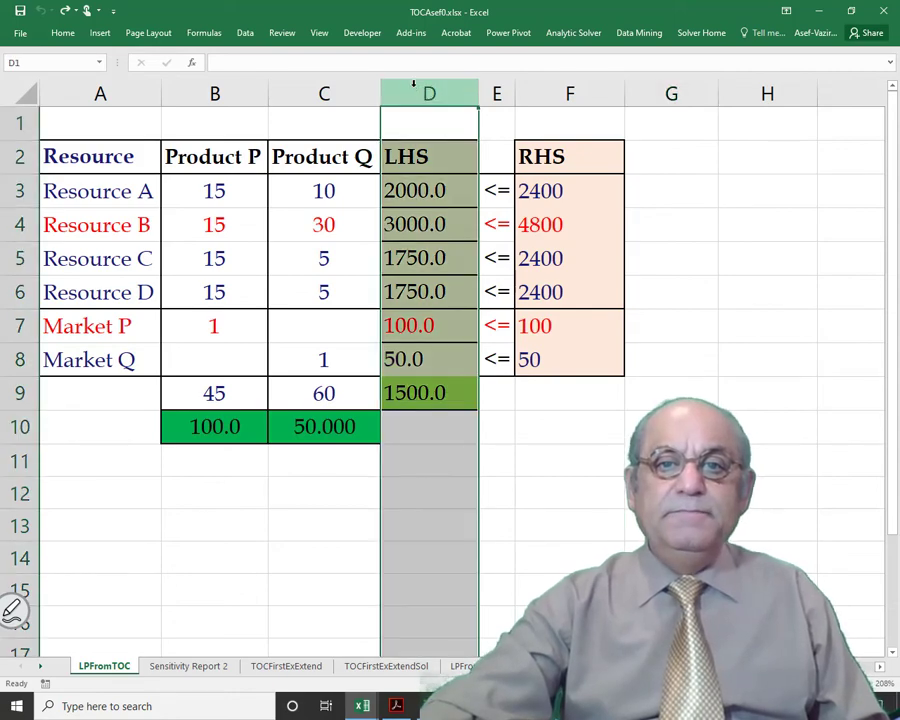
{"action": "right_click", "coordinate": [416, 90]}
{"action": "left_click", "coordinate": [452, 185]}
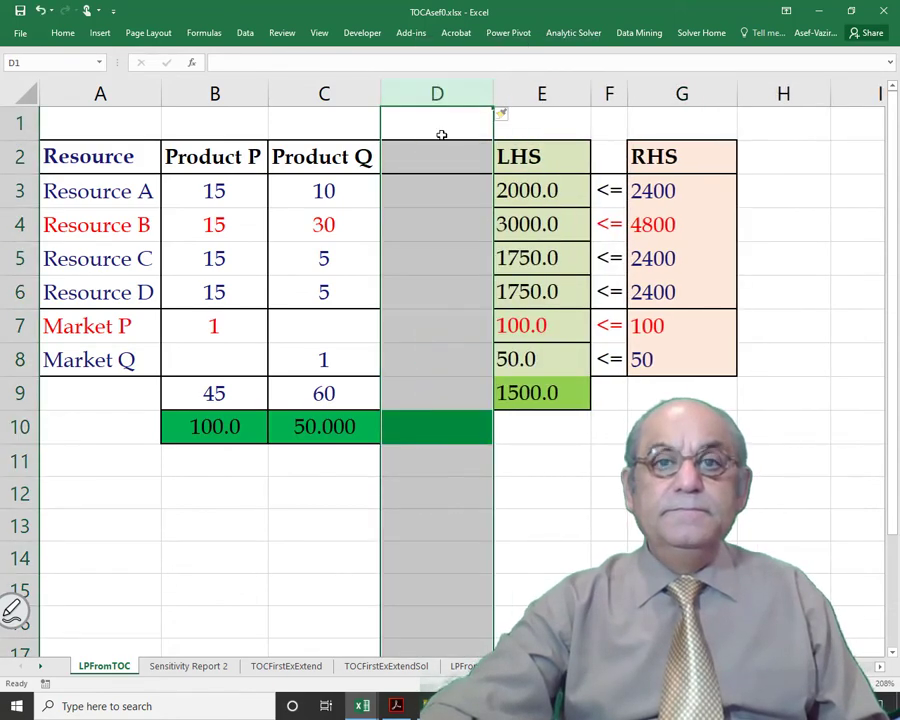
{"action": "right_click", "coordinate": [437, 96]}
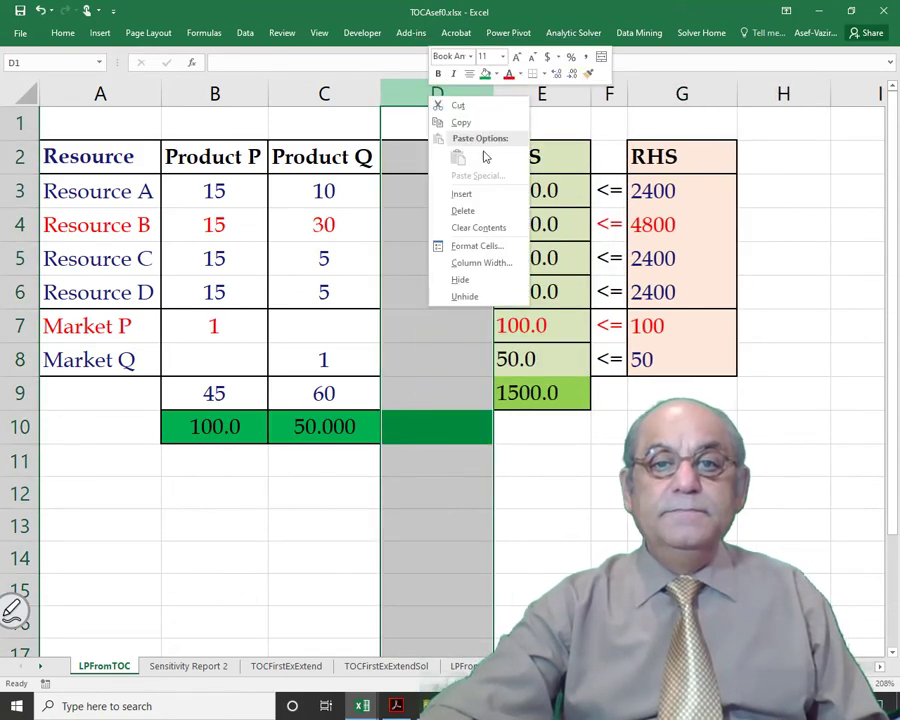
{"action": "left_click", "coordinate": [456, 195]}
Enter Product P's sales price of 90 in D12 and its variable cost of 45 in D13
{"action": "left_click", "coordinate": [432, 490]}
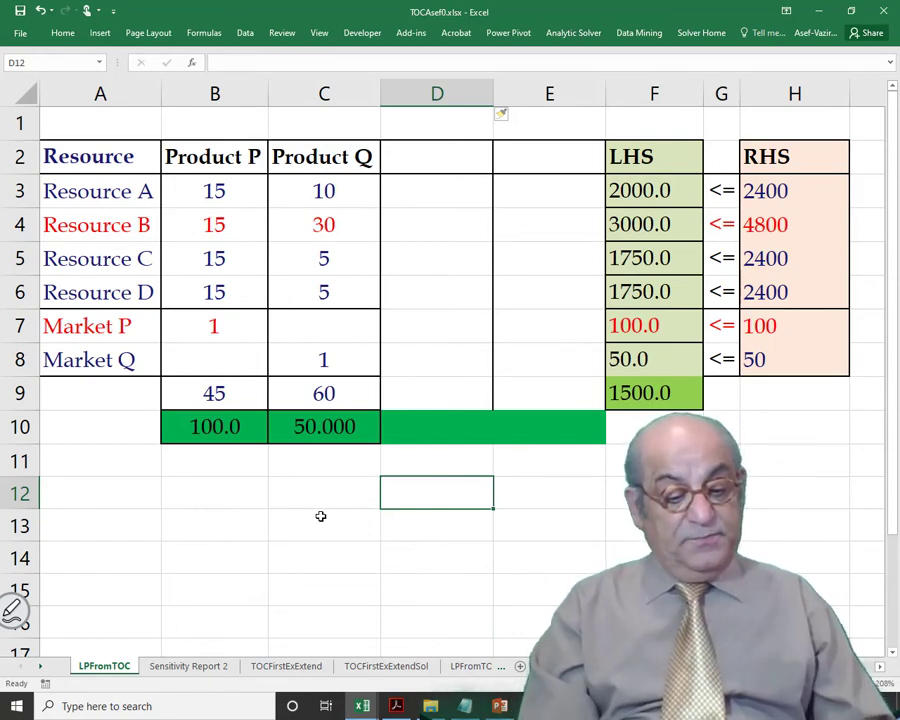
{"action": "type", "text": "90"}
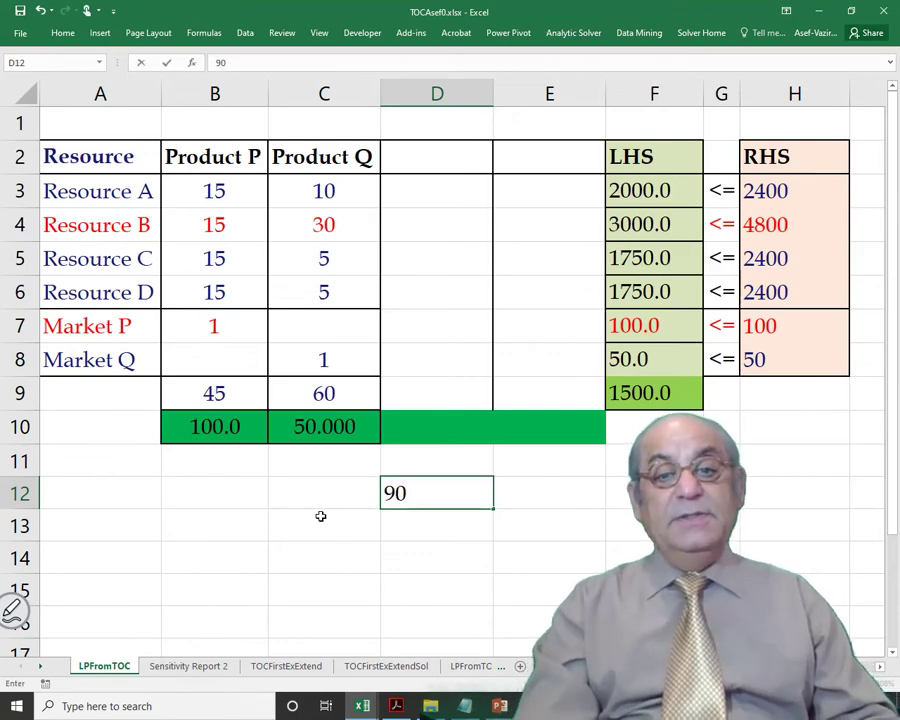
{"action": "key", "text": "Return"}
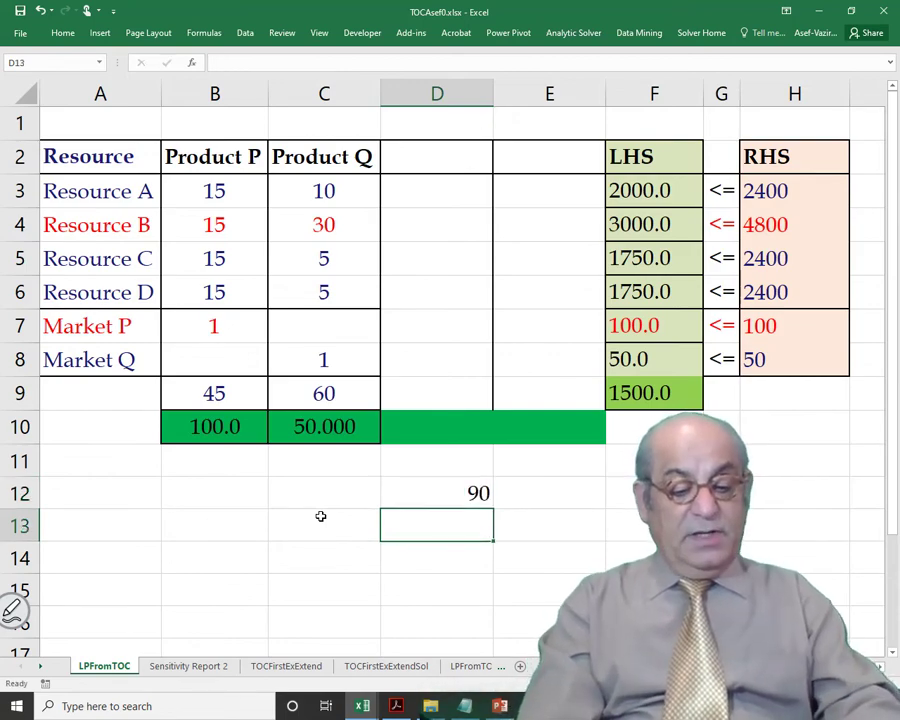
{"action": "type", "text": "45"}
{"action": "key", "text": "Return"}
{"action": "key", "text": "Up"}
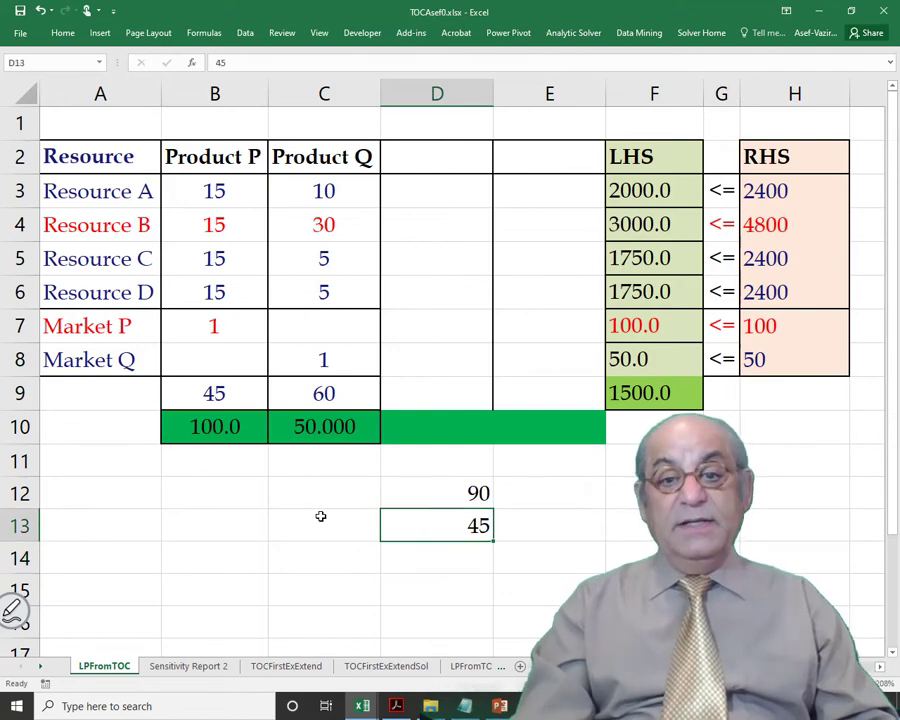
Enter Product Q's sales price of 100 in E12 and its variable cost of 40 in E13
{"action": "key", "text": "Up"}
{"action": "key", "text": "Right"}
{"action": "type", "text": "100"}
{"action": "key", "text": "Return"}
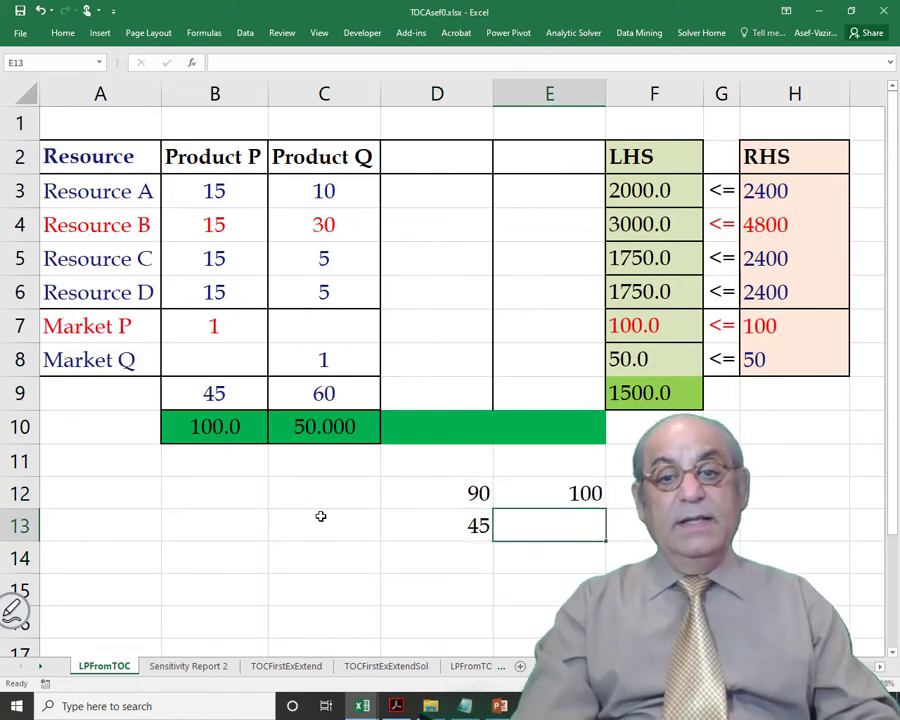
{"action": "type", "text": "40"}
{"action": "key", "text": "Return"}
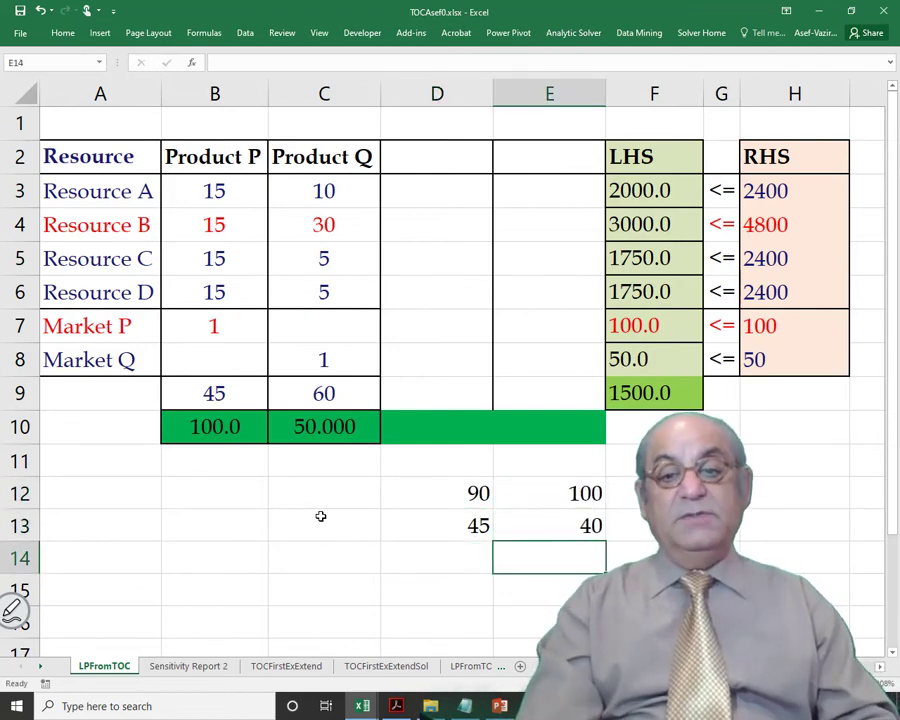
Calculate the profit margin in D14 with =D12-D13 and copy the formula across to E14
{"action": "left_click", "coordinate": [422, 548]}
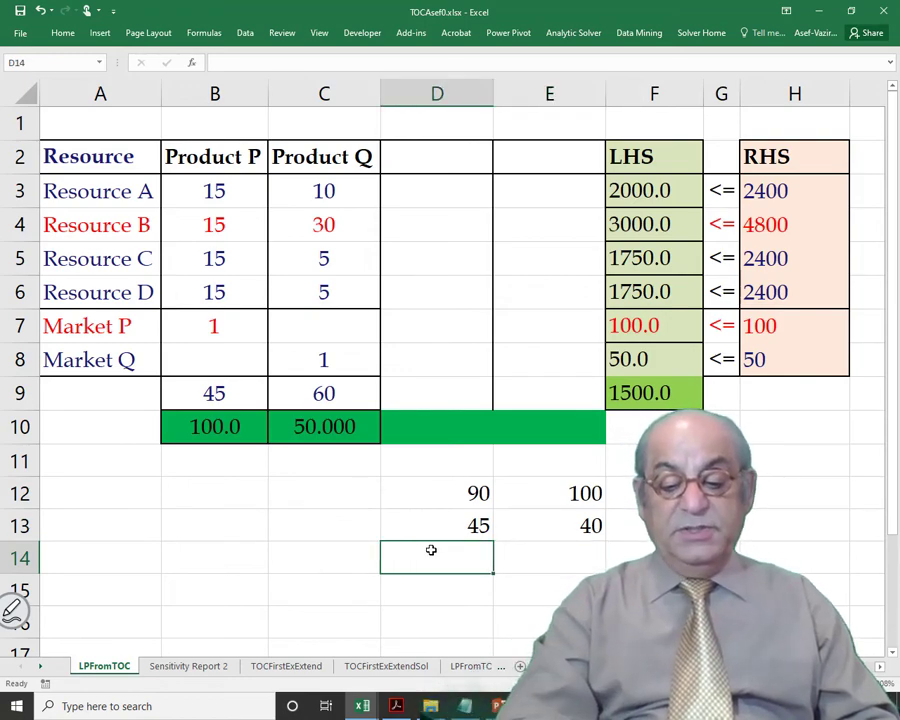
{"action": "type", "text": "="}
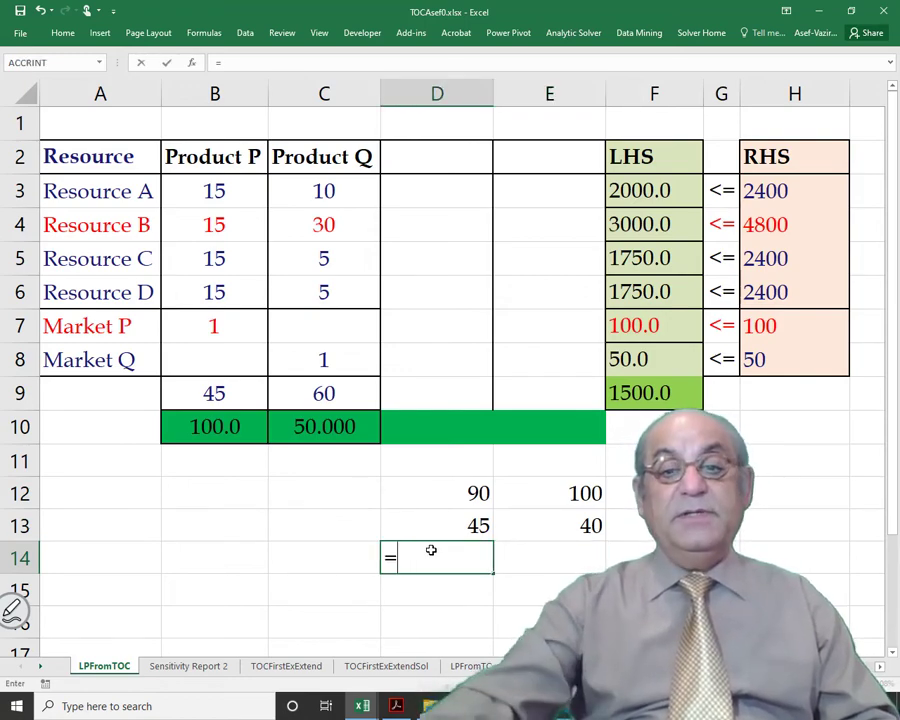
{"action": "left_click", "coordinate": [458, 498]}
{"action": "type", "text": "-"}
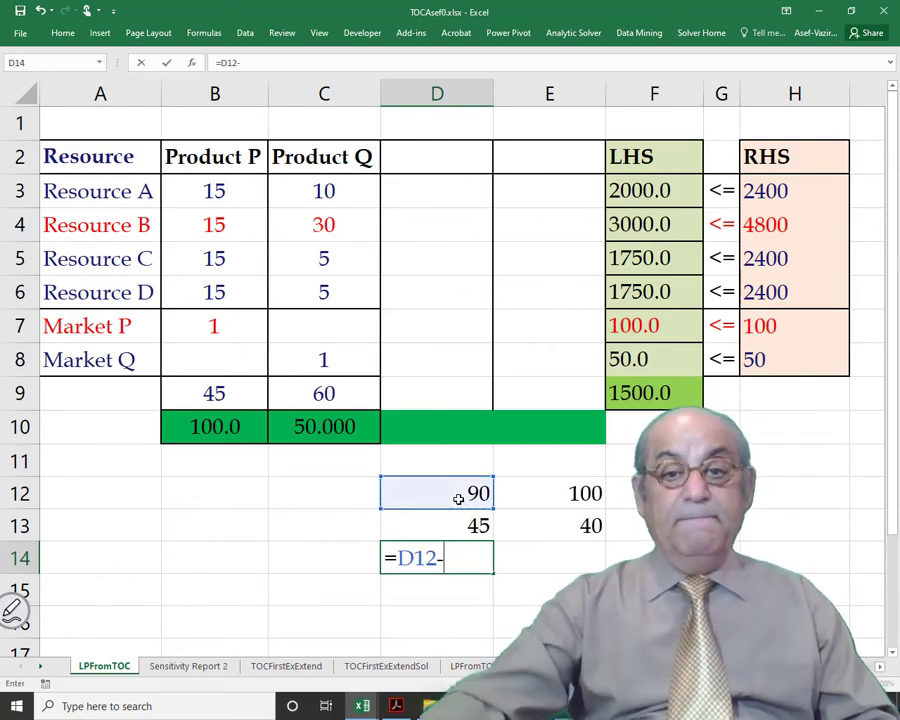
{"action": "left_click", "coordinate": [431, 519]}
{"action": "key", "text": "Return"}
{"action": "left_click", "coordinate": [492, 570]}
{"action": "left_click_drag", "start_coordinate": [492, 570], "coordinate": [577, 578]}
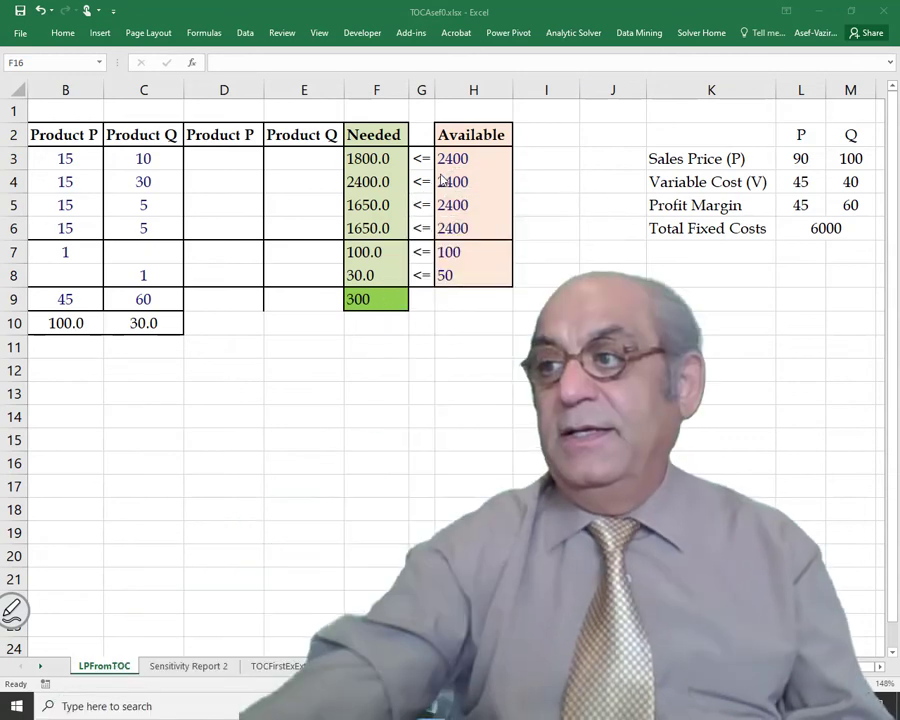
Set the available Resource B capacity in H4 to 4800
{"action": "left_click", "coordinate": [444, 181]}
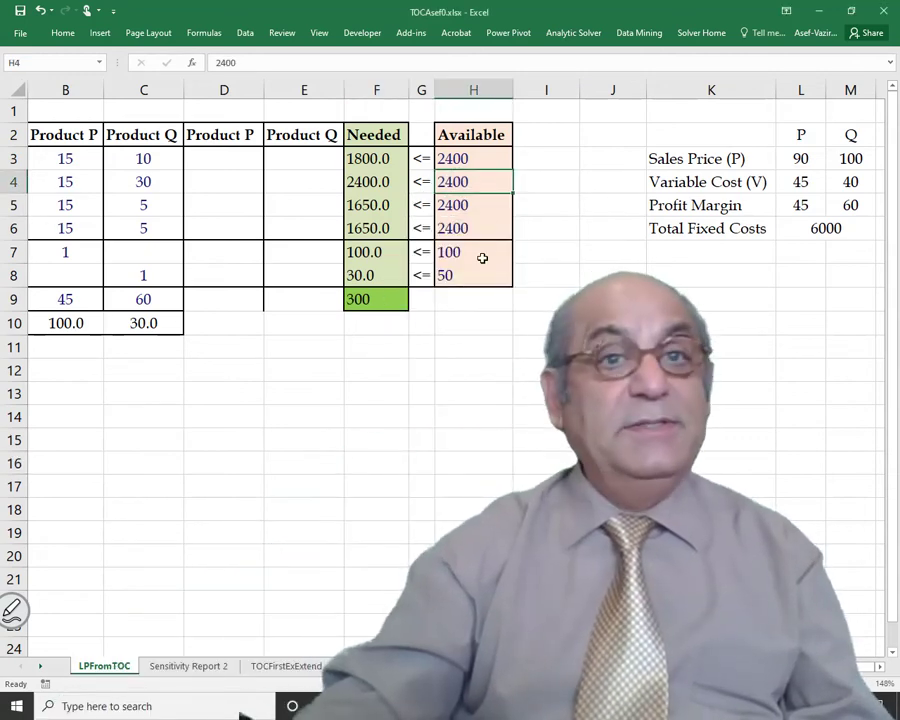
{"action": "type", "text": "4"}
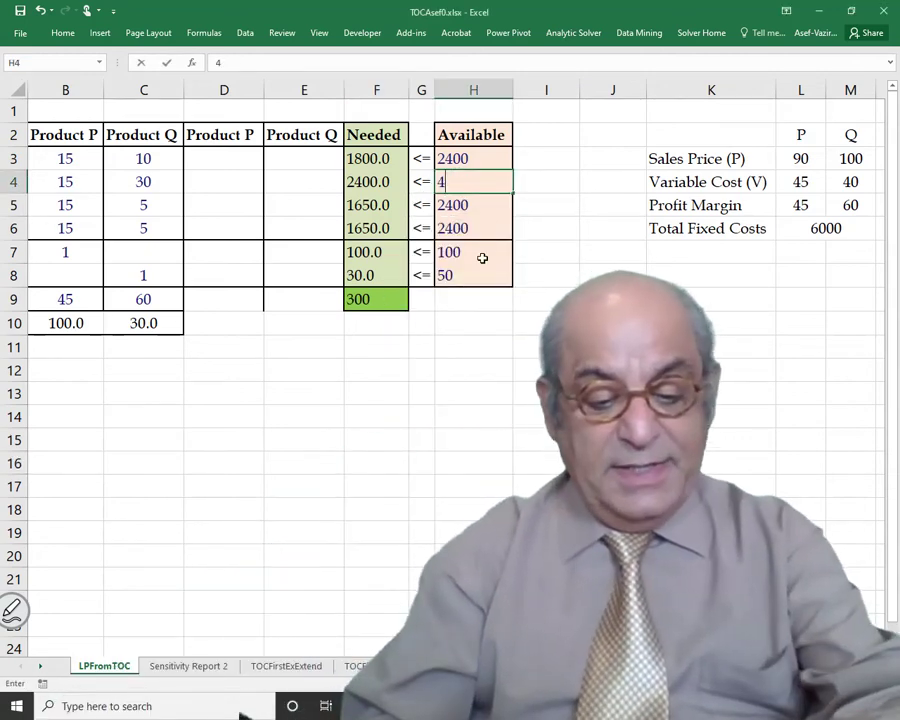
{"action": "type", "text": "800"}
{"action": "key", "text": "Return"}
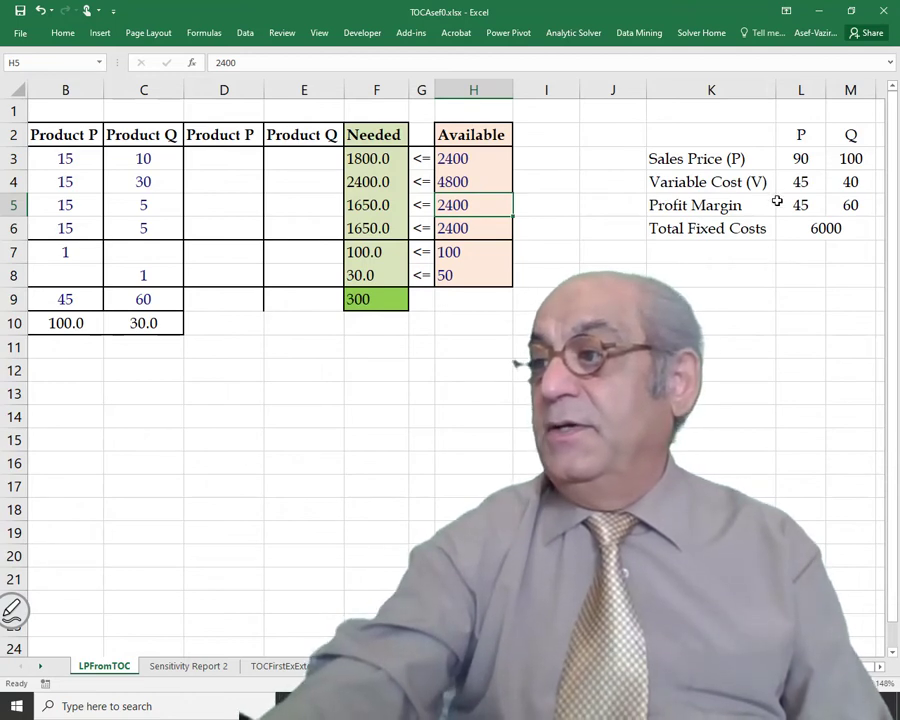
Reduce Product P's sales price in L3 to 80% with =0.8*90
{"action": "left_click", "coordinate": [786, 157]}
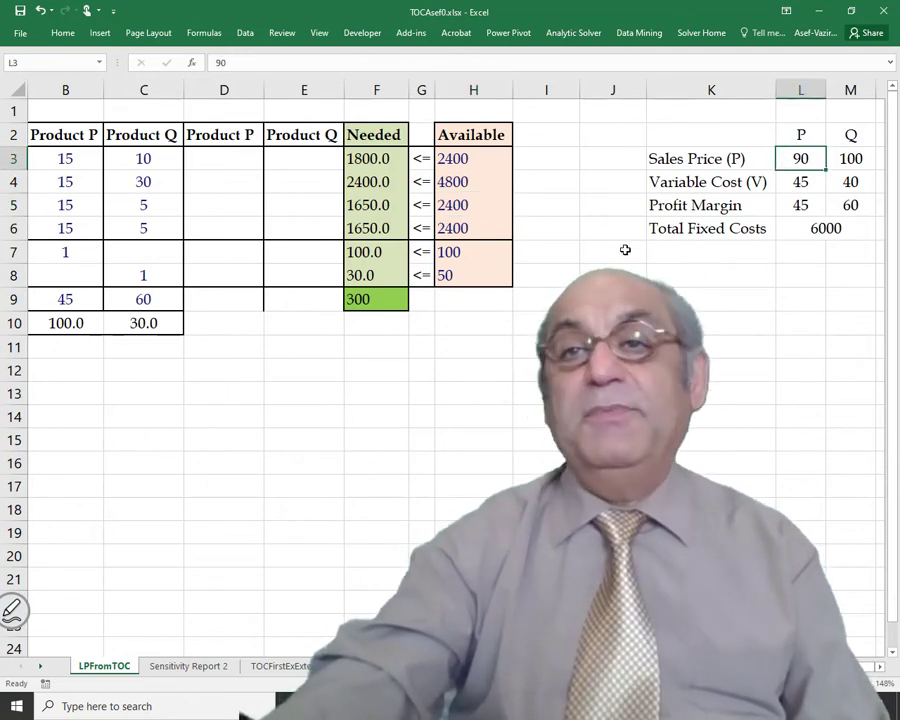
{"action": "left_click", "coordinate": [247, 59]}
{"action": "key", "text": "Home"}
{"action": "type", "text": "=.8*"}
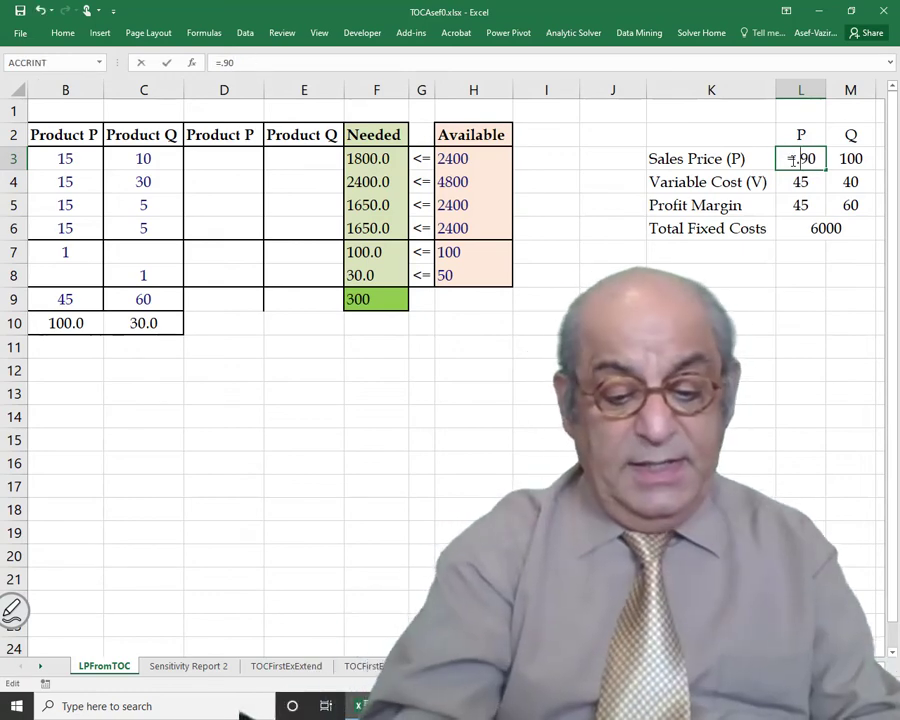
{"action": "key", "text": "Return"}
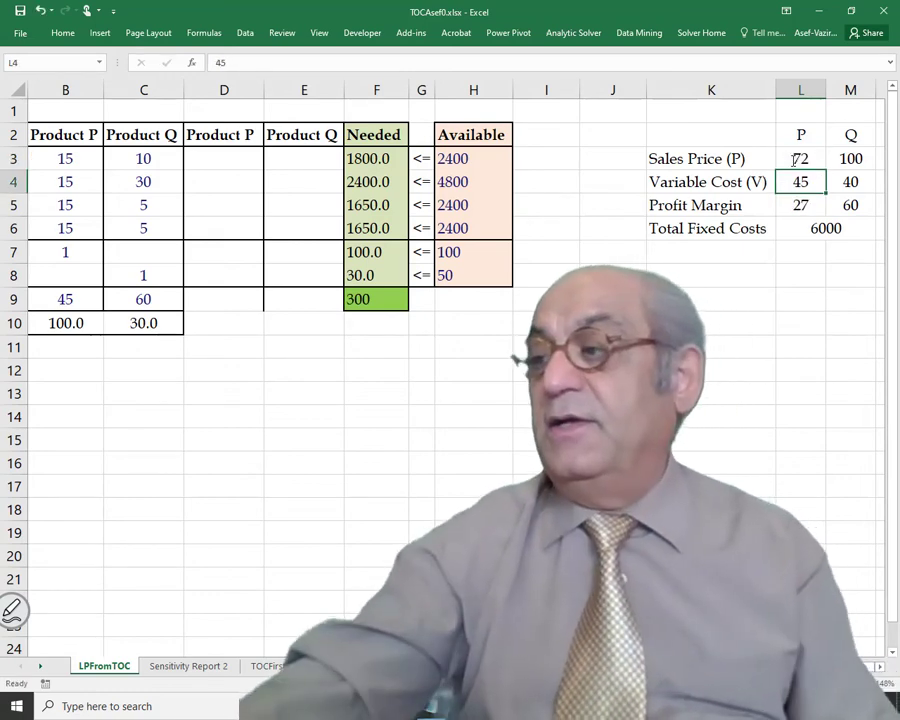
{"action": "key", "text": "Up"}
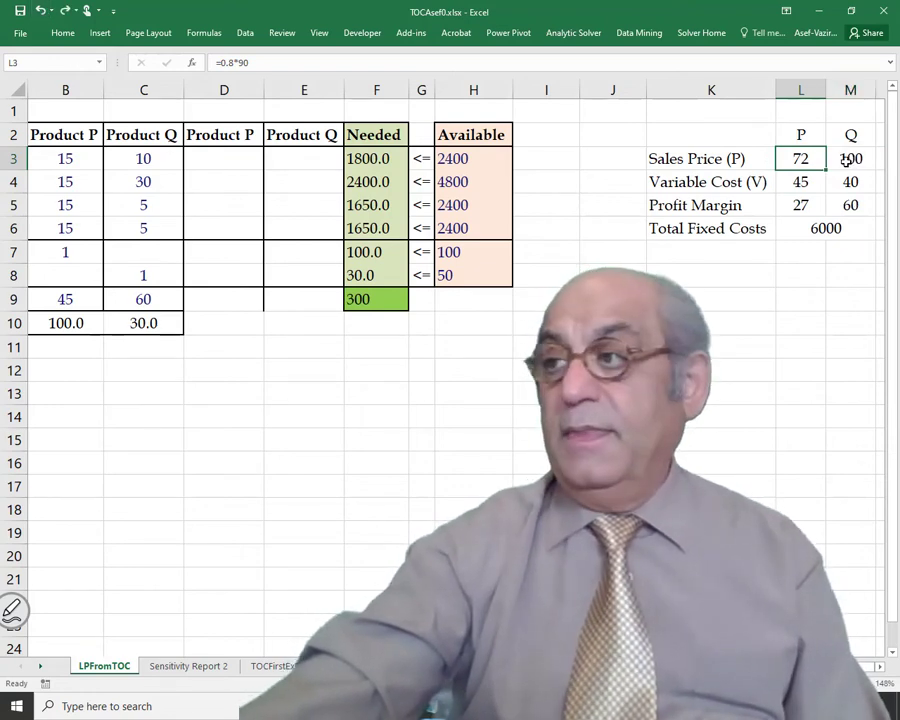
Reduce Product Q's sales price in M3 to 80% with =0.8*100, and select both sales prices, L3:M3
{"action": "left_click", "coordinate": [845, 160]}
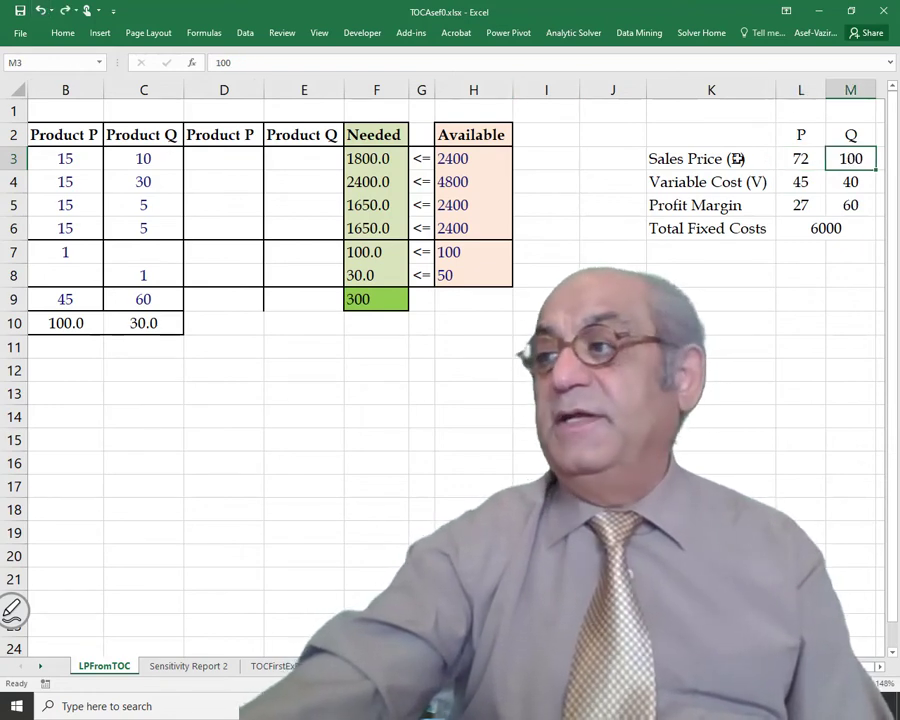
{"action": "left_click", "coordinate": [216, 63]}
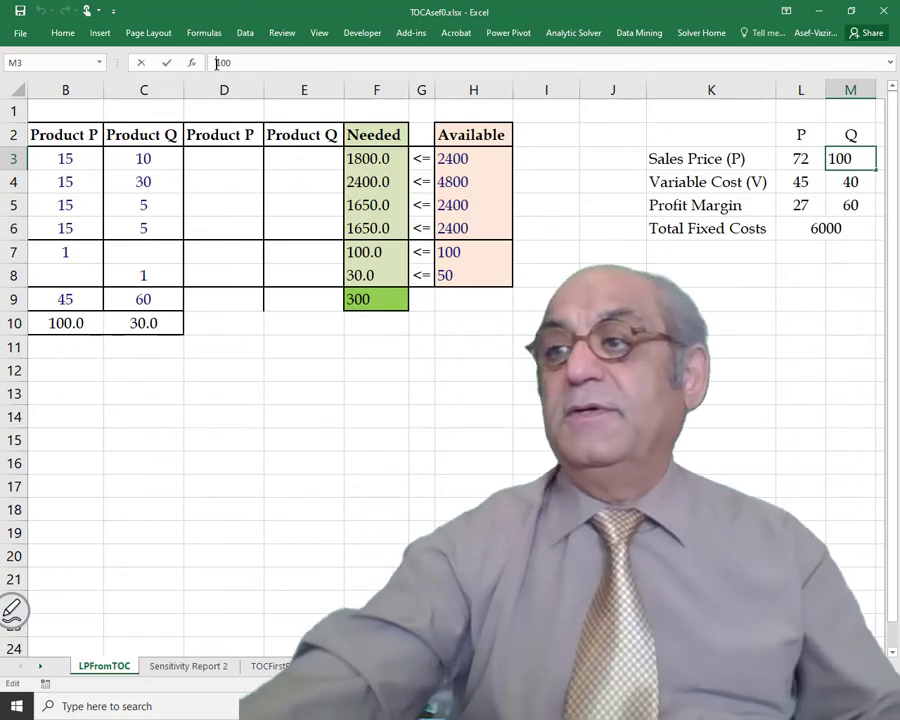
{"action": "type", "text": "=.8"}
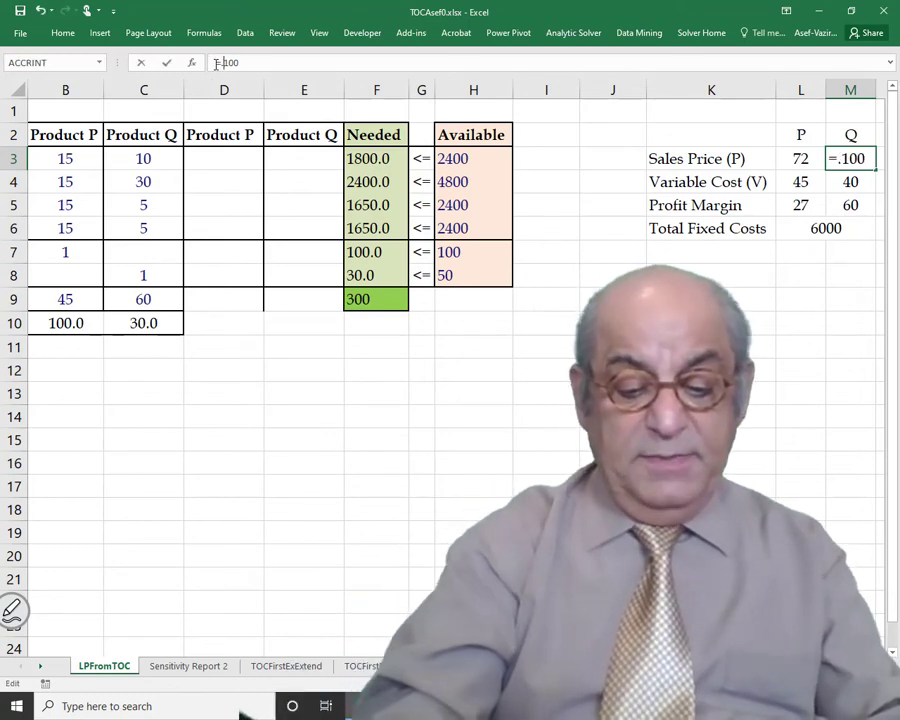
{"action": "type", "text": "*"}
{"action": "key", "text": "Return"}
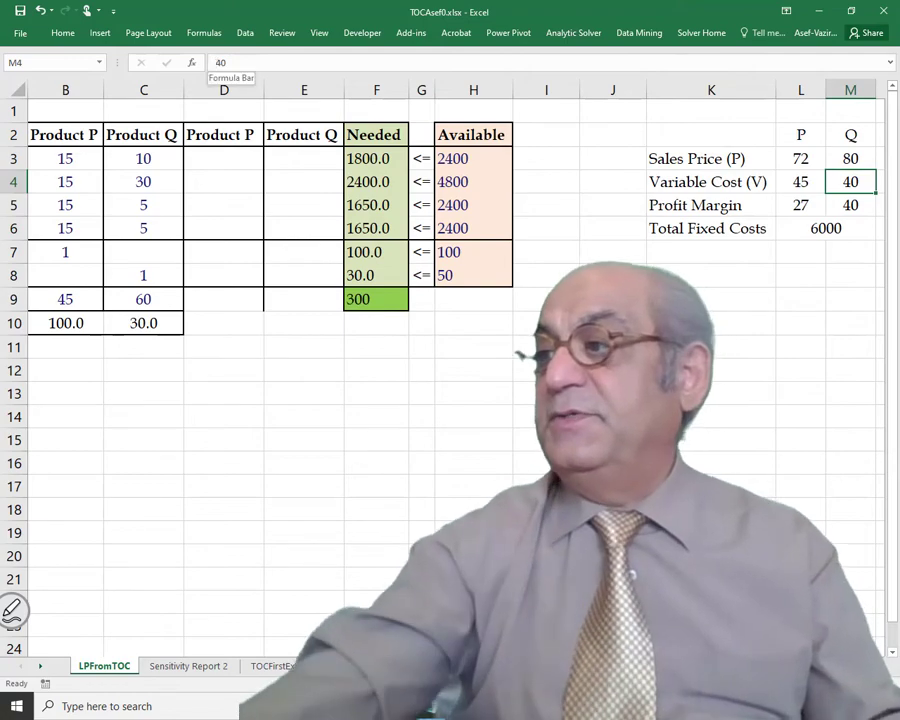
{"action": "left_click_drag", "start_coordinate": [797, 157], "coordinate": [856, 158]}
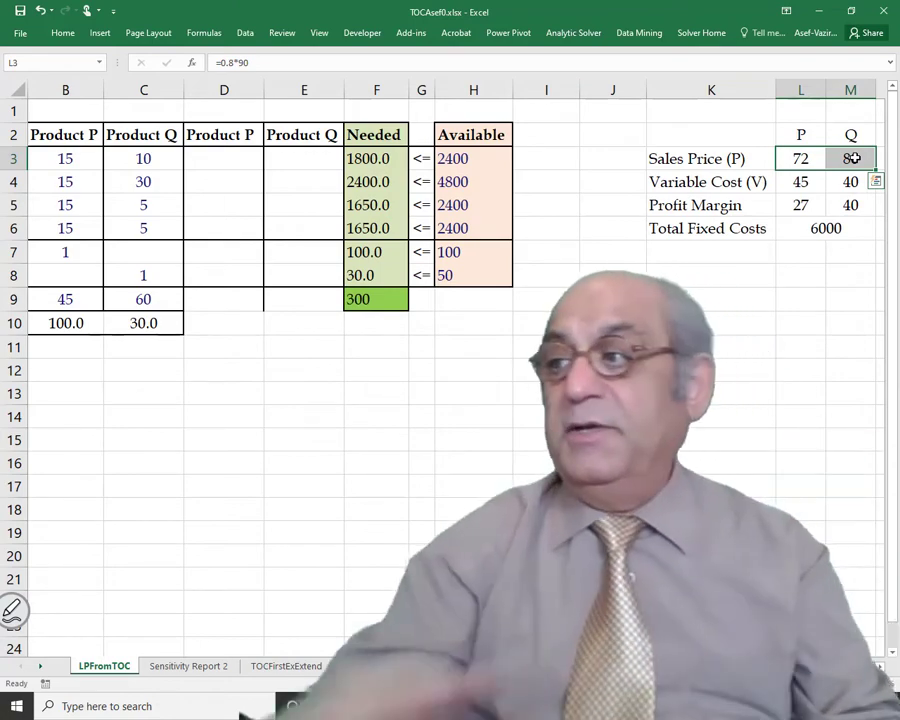
Copy the discounted profit margins from L5:M5 into D9:E9 as values
{"action": "left_click_drag", "start_coordinate": [805, 205], "coordinate": [845, 205]}
{"action": "right_click", "coordinate": [845, 205]}
{"action": "left_click", "coordinate": [777, 235]}
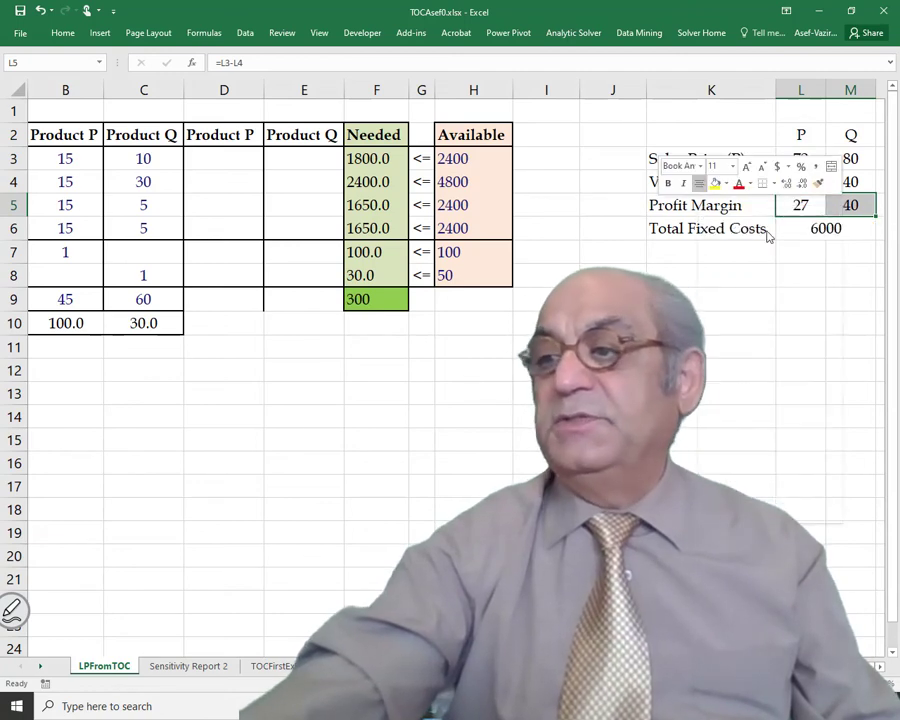
{"action": "left_click", "coordinate": [238, 302]}
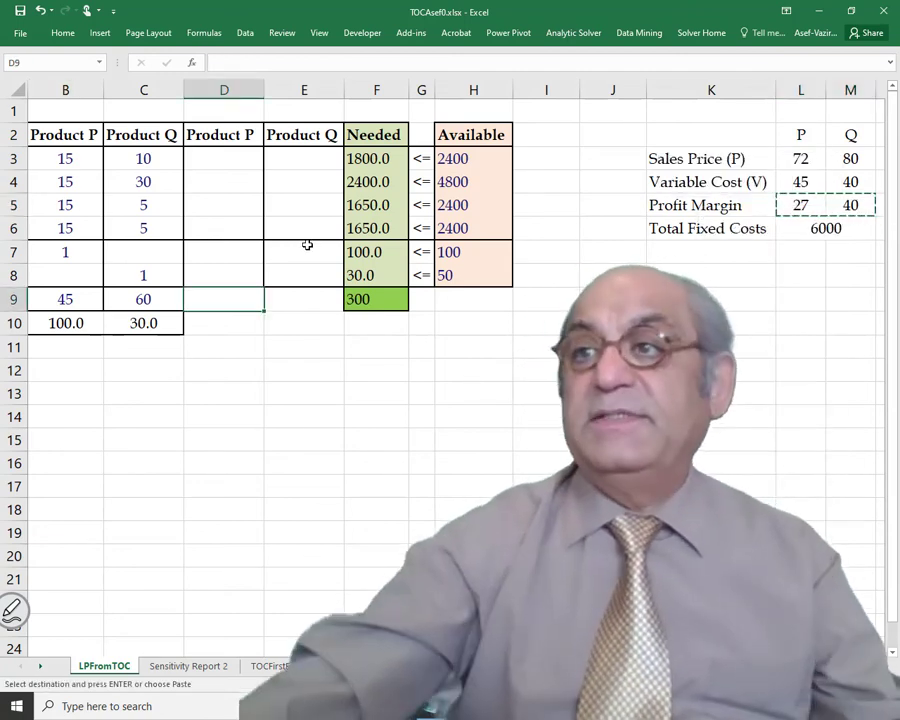
{"action": "key", "text": "Return"}
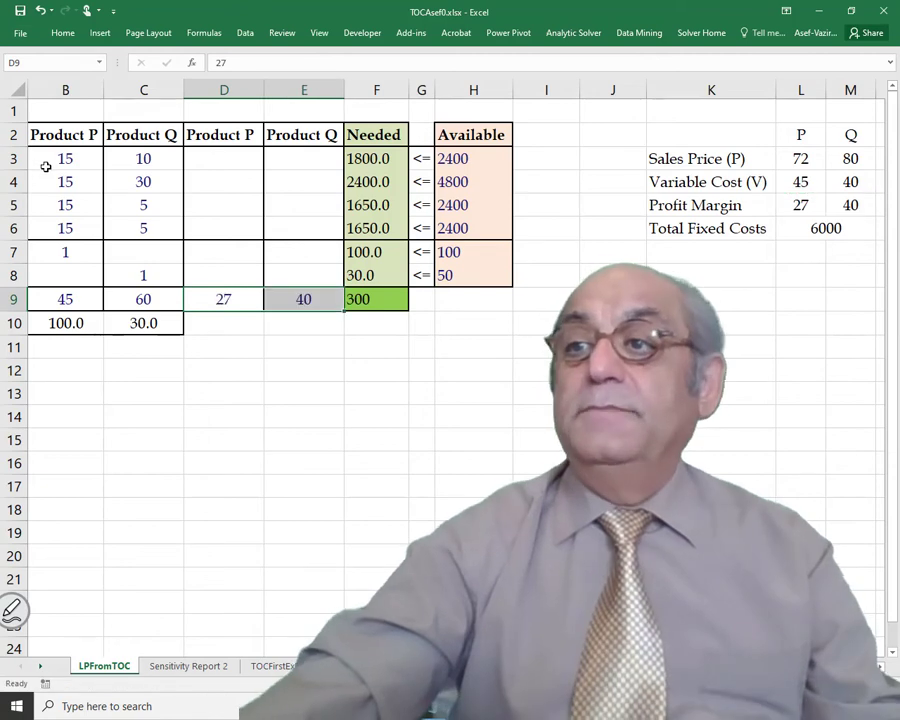
Copy the resource usage coefficients in B3:C6 into the discounted product columns, D3:E6
{"action": "left_click_drag", "start_coordinate": [31, 159], "coordinate": [142, 222]}
{"action": "right_click", "coordinate": [143, 206]}
{"action": "left_click", "coordinate": [205, 233]}
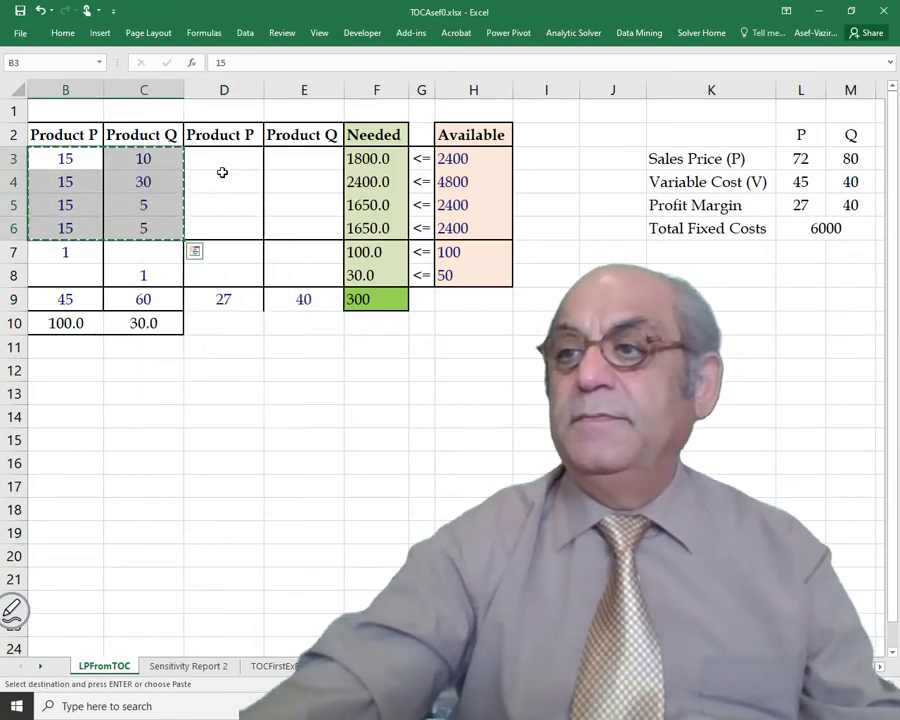
{"action": "left_click", "coordinate": [222, 163]}
{"action": "left_click", "coordinate": [63, 32]}
{"action": "left_click", "coordinate": [16, 92]}
{"action": "left_click", "coordinate": [12, 122]}
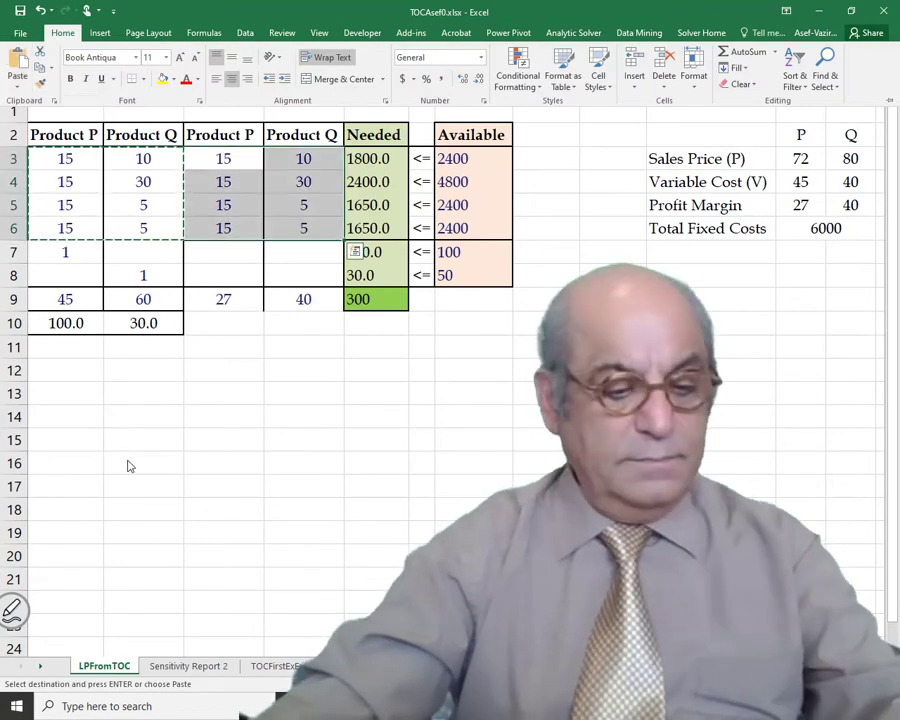
{"action": "left_click", "coordinate": [136, 459]}
Extend the formula in F3 to =SUMPRODUCT(B3:E3,$B$10:$E$10) and fill it down to F6
{"action": "double_click", "coordinate": [366, 158]}
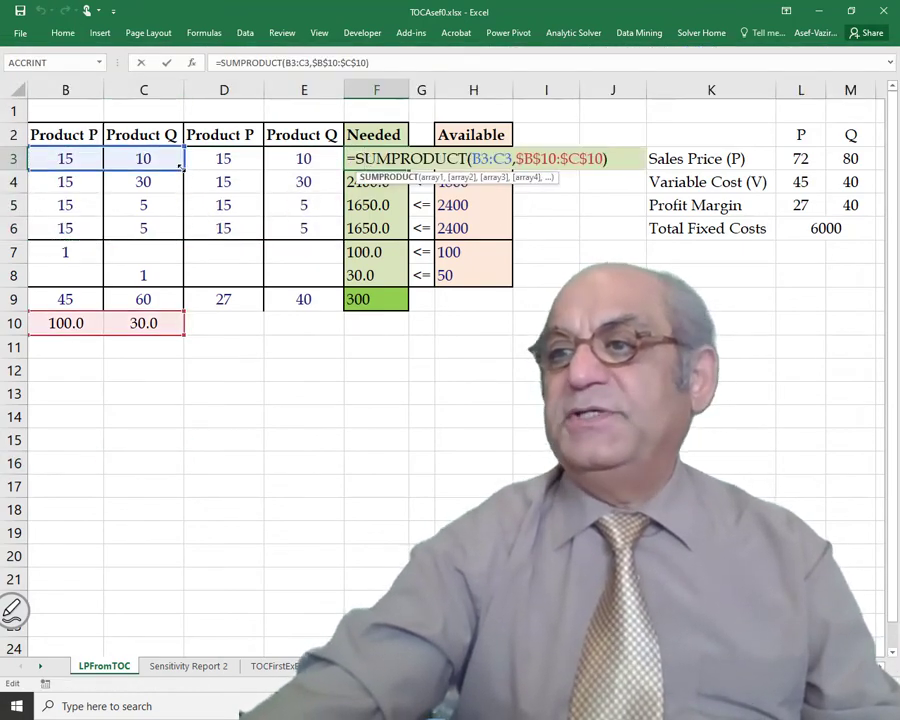
{"action": "left_click_drag", "start_coordinate": [182, 168], "coordinate": [343, 170]}
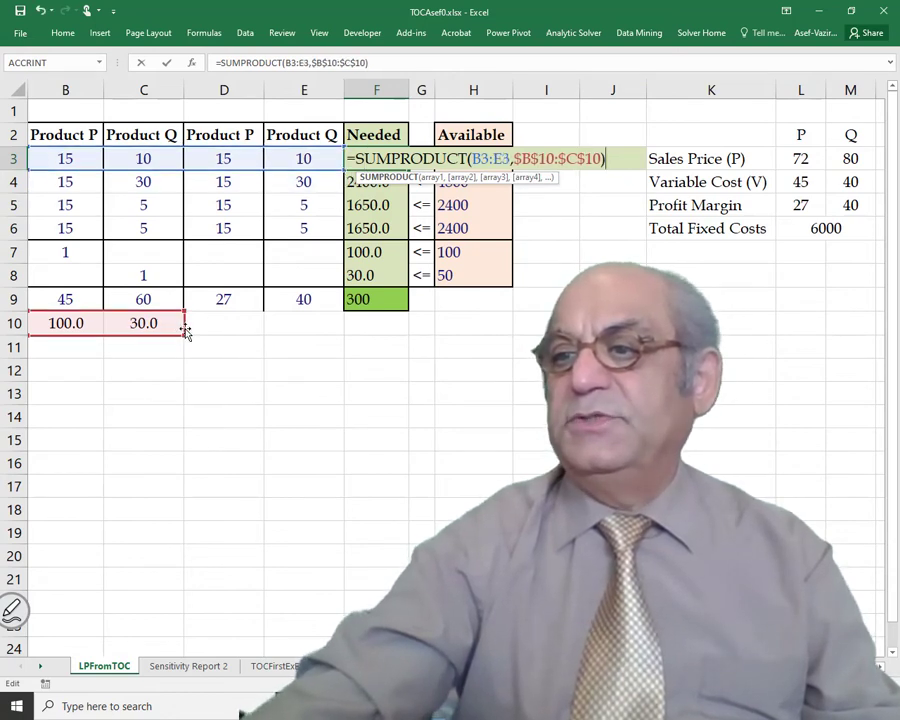
{"action": "left_click_drag", "start_coordinate": [185, 334], "coordinate": [328, 310]}
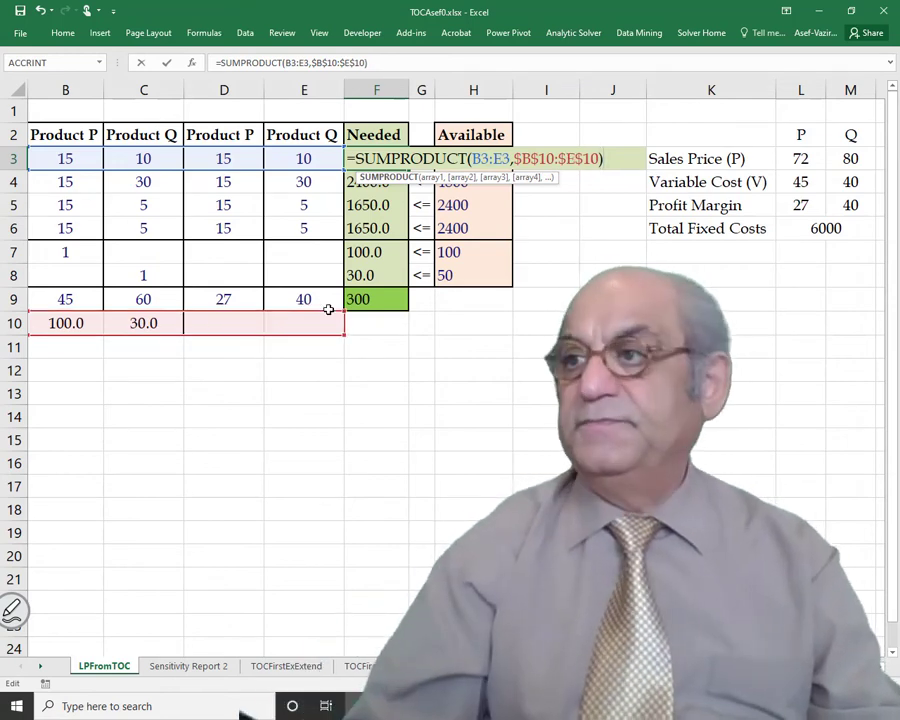
{"action": "key", "text": "Return"}
{"action": "left_click", "coordinate": [386, 158]}
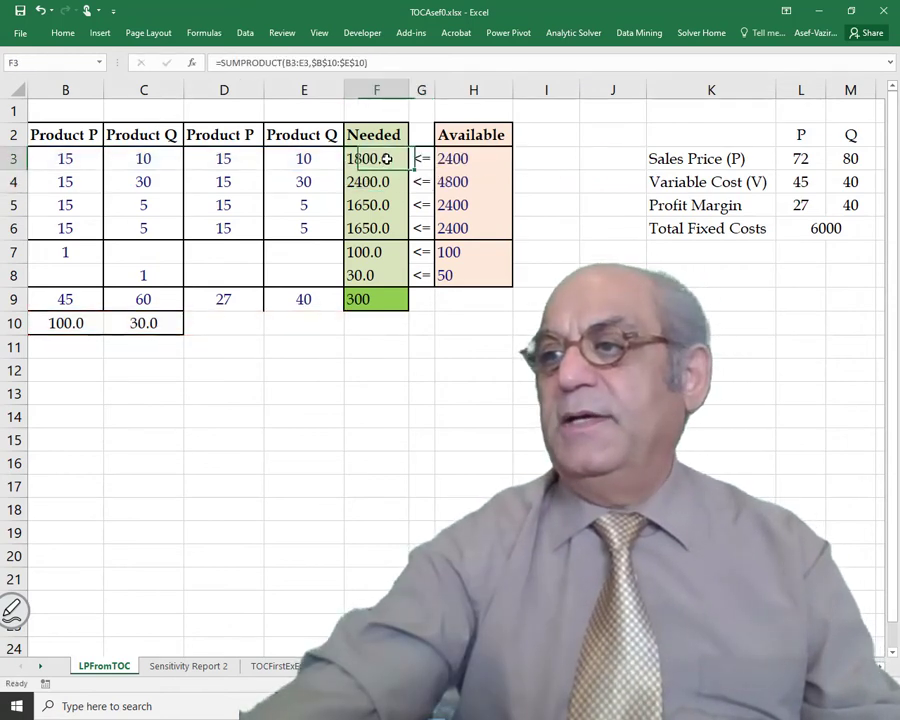
{"action": "double_click", "coordinate": [408, 171]}
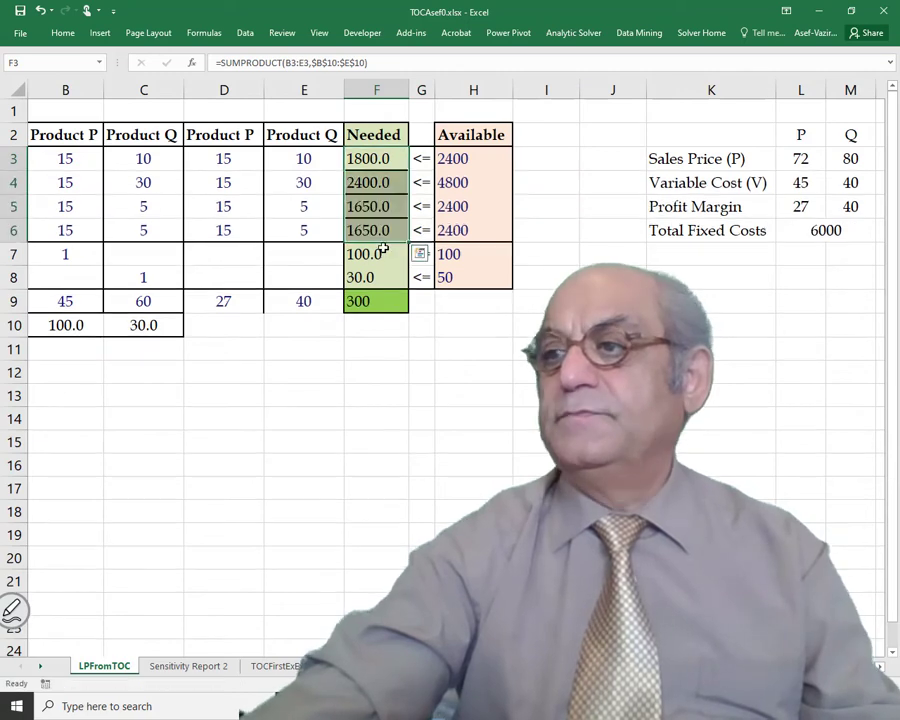
Extend the demand formula in F7 to =SUMPRODUCT(B7:E7,$B$10:$E$10) and fill it down to F8
{"action": "double_click", "coordinate": [400, 252]}
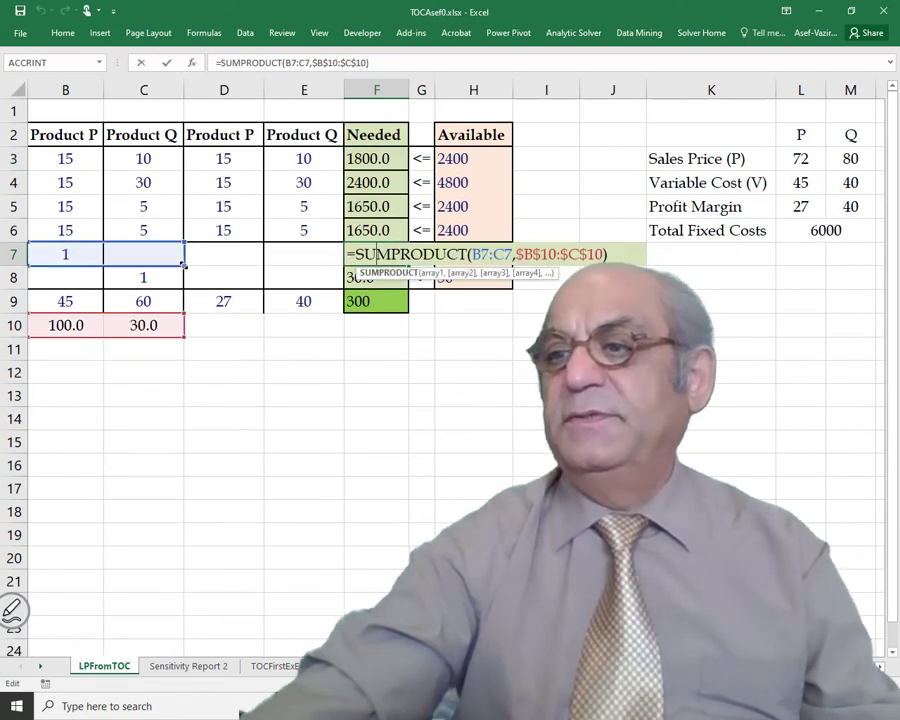
{"action": "left_click_drag", "start_coordinate": [184, 264], "coordinate": [333, 262]}
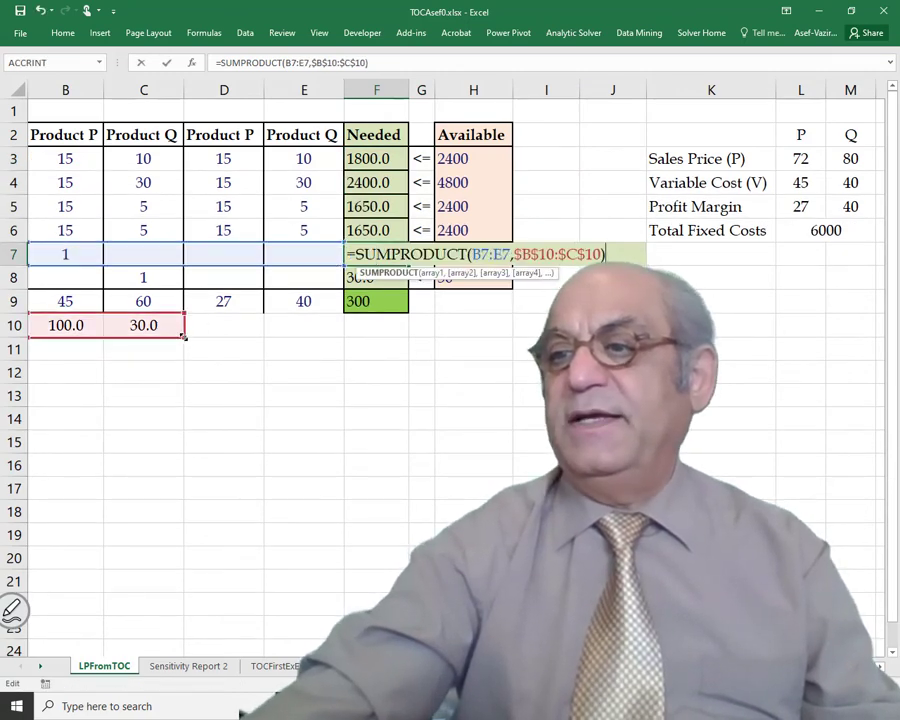
{"action": "left_click_drag", "start_coordinate": [199, 337], "coordinate": [325, 342]}
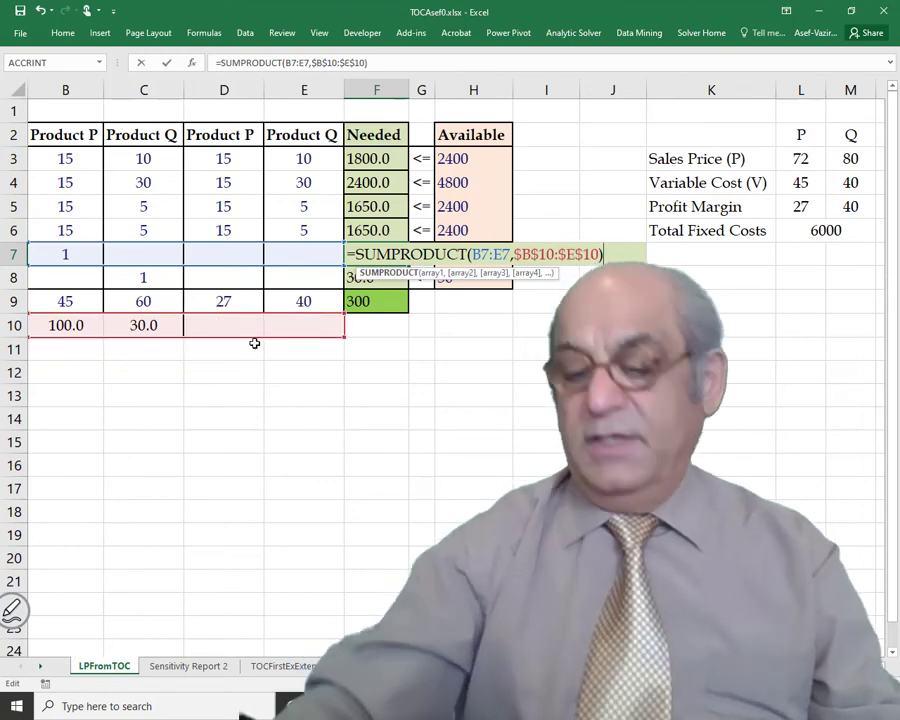
{"action": "key", "text": "ctrl+Return"}
{"action": "left_click_drag", "start_coordinate": [408, 265], "coordinate": [400, 288]}
Extend the profit formula in F9 to =SUMPRODUCT(B9:E9,$B$10:$E$10)-6000
{"action": "left_click", "coordinate": [390, 311]}
{"action": "double_click", "coordinate": [390, 303]}
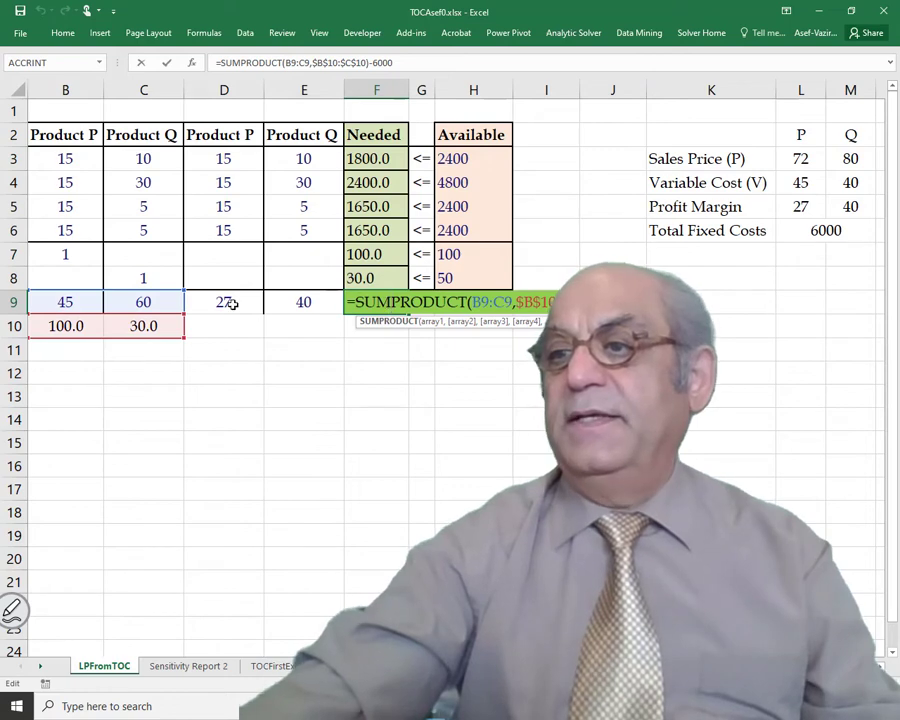
{"action": "left_click_drag", "start_coordinate": [181, 291], "coordinate": [340, 305]}
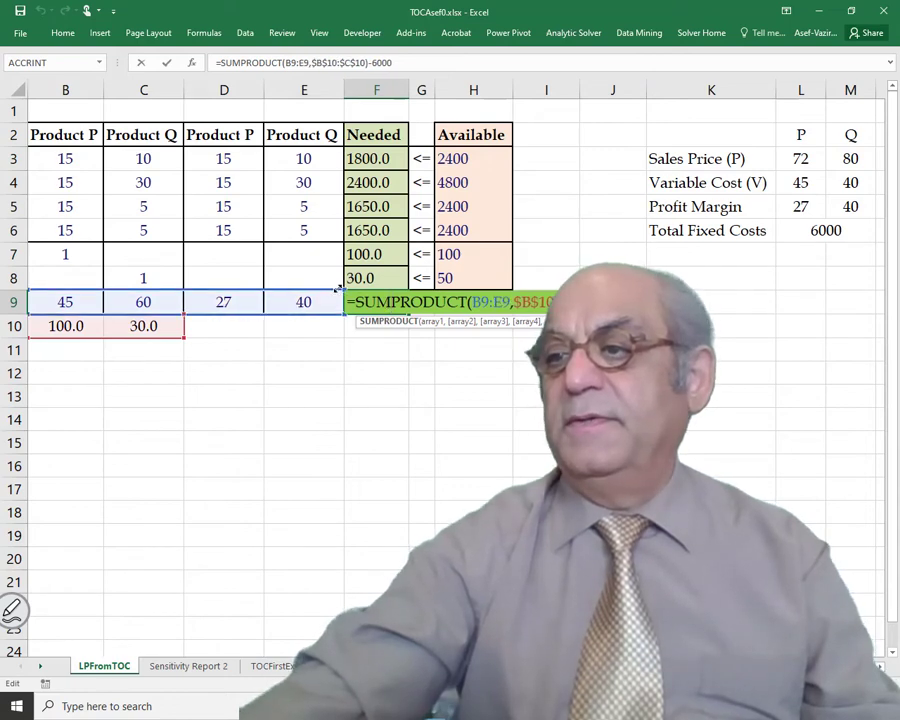
{"action": "left_click_drag", "start_coordinate": [183, 337], "coordinate": [329, 324]}
{"action": "key", "text": "Return"}
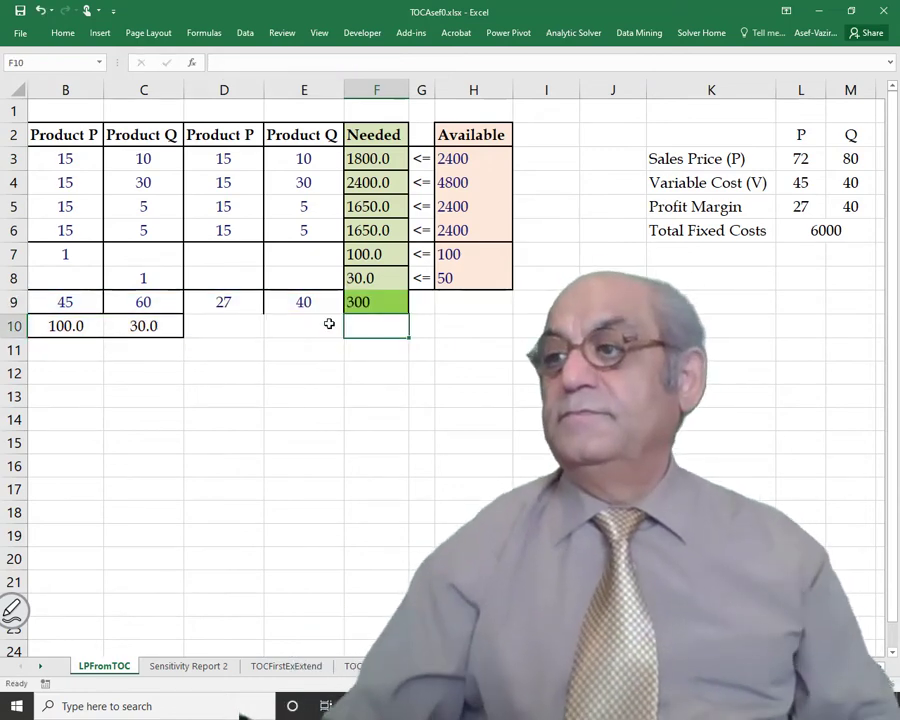
{"action": "left_click", "coordinate": [362, 463]}
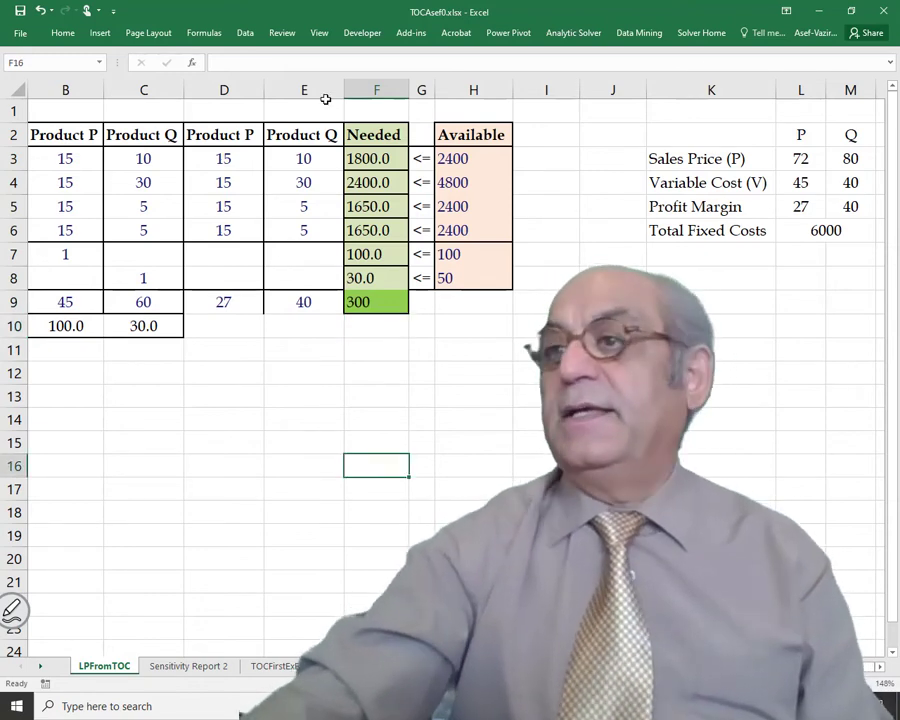
Set Solver's changing variable cells to $B$10:$E$10, solve the model and keep the solution
{"action": "left_click", "coordinate": [245, 33]}
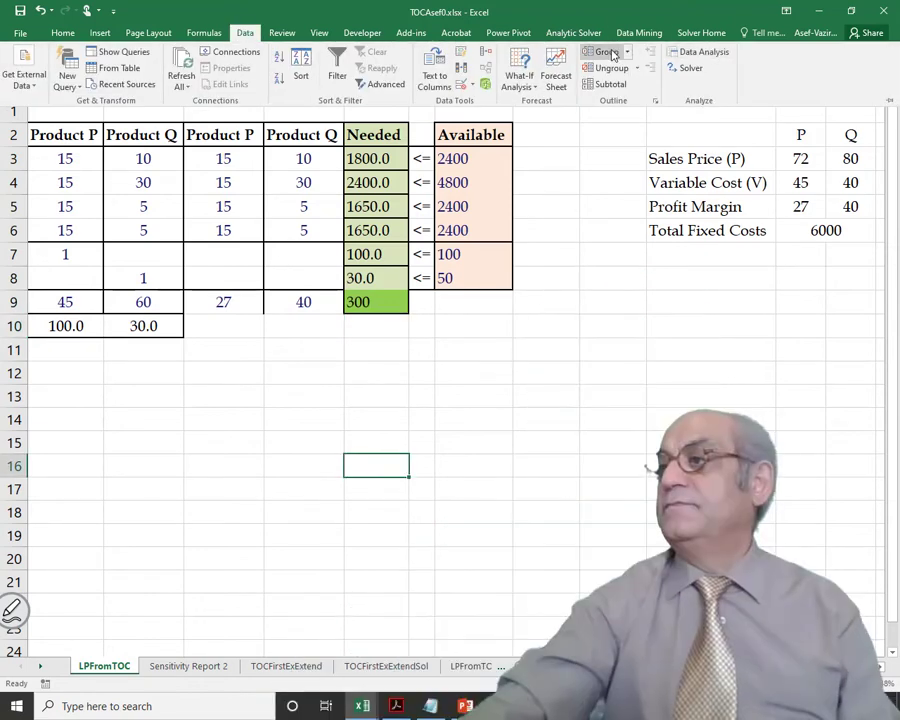
{"action": "left_click", "coordinate": [684, 67]}
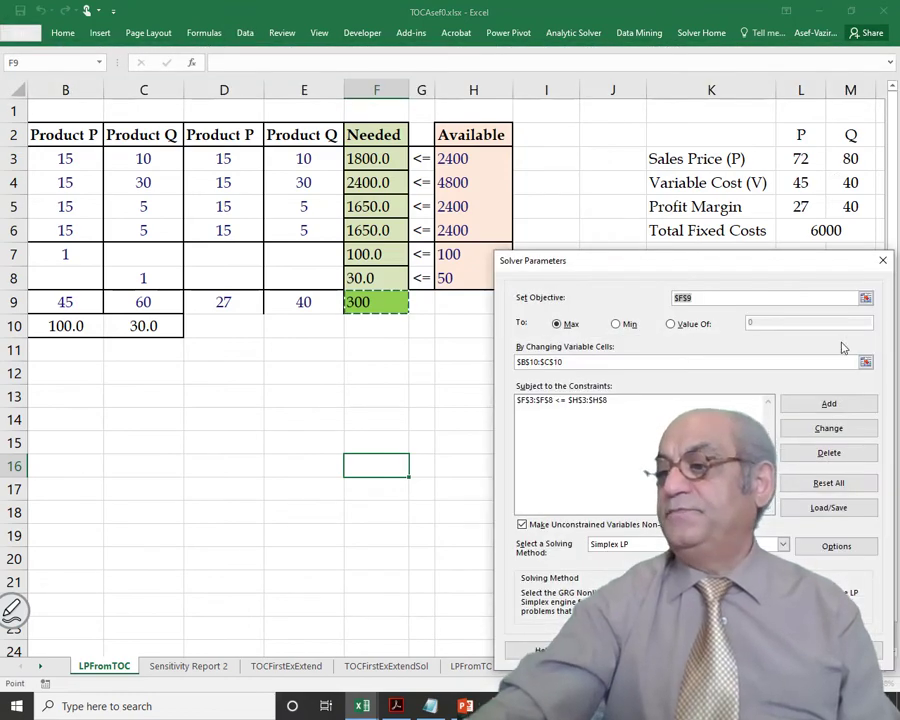
{"action": "left_click", "coordinate": [577, 362]}
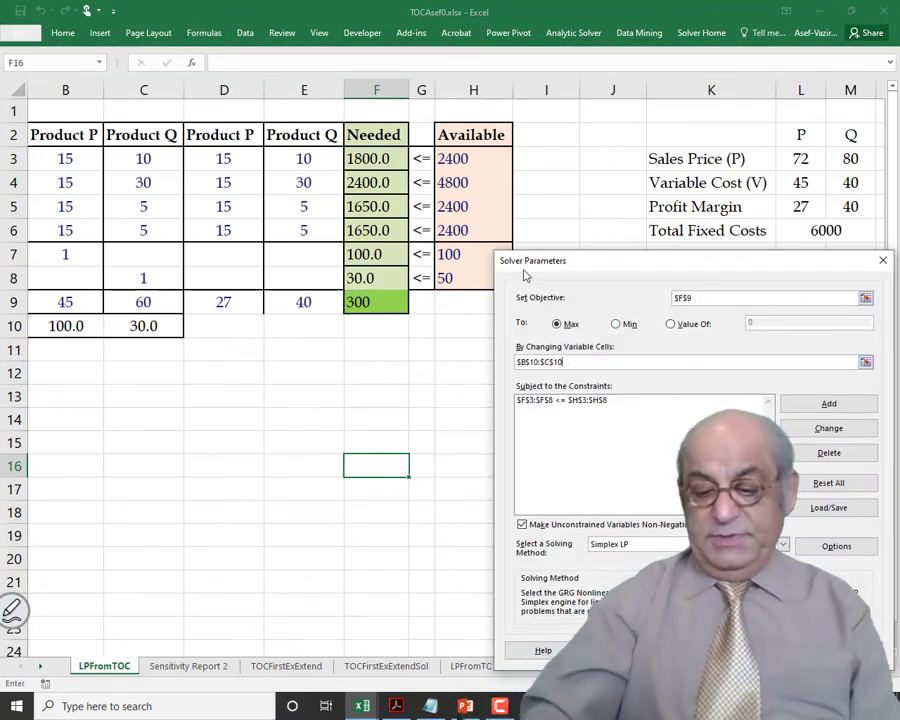
{"action": "key", "text": "BackSpace"}
{"action": "key", "text": "BackSpace"}
{"action": "key", "text": "BackSpace"}
{"action": "key", "text": "BackSpace"}
{"action": "key", "text": "BackSpace"}
{"action": "key", "text": "BackSpace"}
{"action": "key", "text": "BackSpace"}
{"action": "key", "text": "BackSpace"}
{"action": "key", "text": "BackSpace"}
{"action": "key", "text": "BackSpace"}
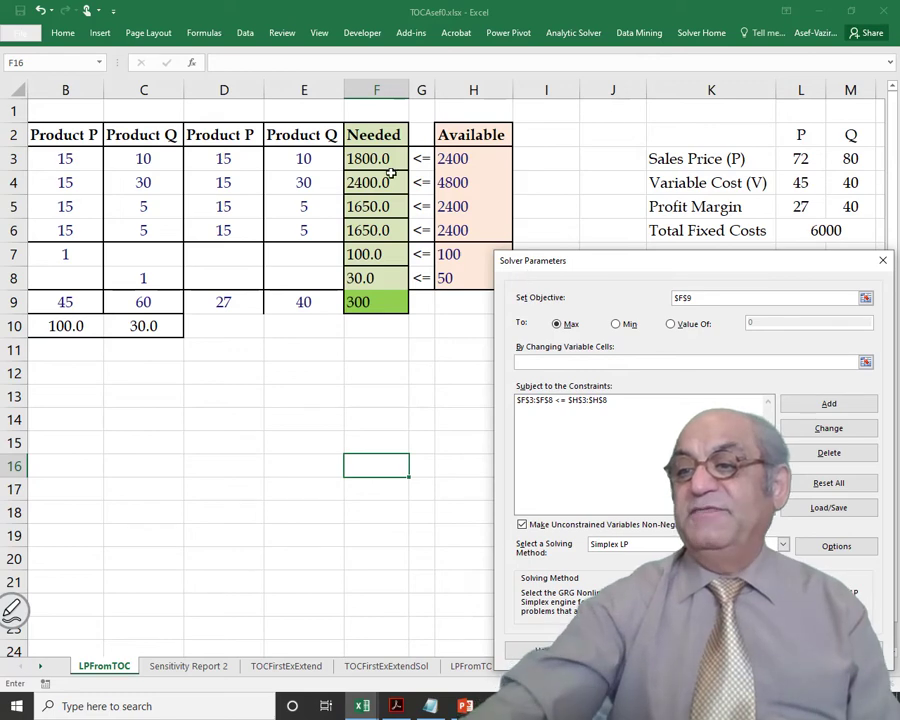
{"action": "left_click_drag", "start_coordinate": [58, 323], "coordinate": [301, 317]}
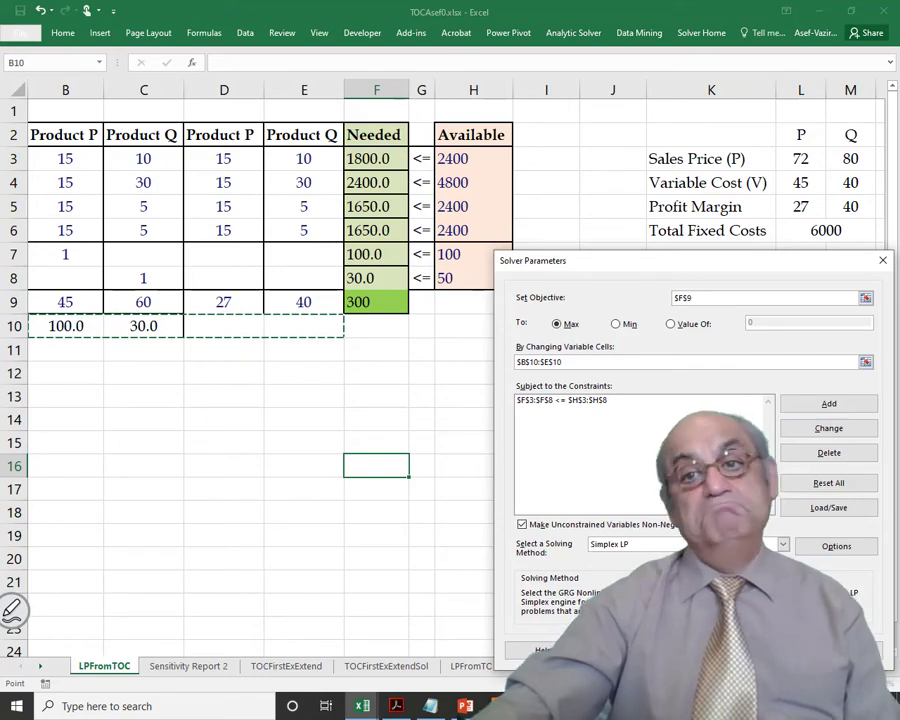
{"action": "key", "text": "Return"}
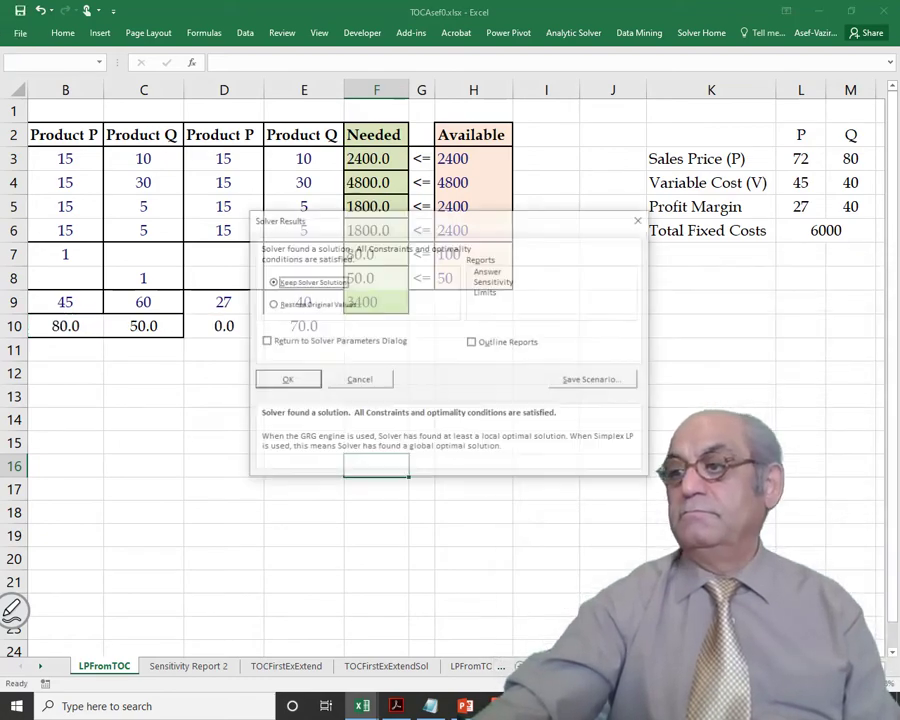
{"action": "left_click", "coordinate": [262, 377]}
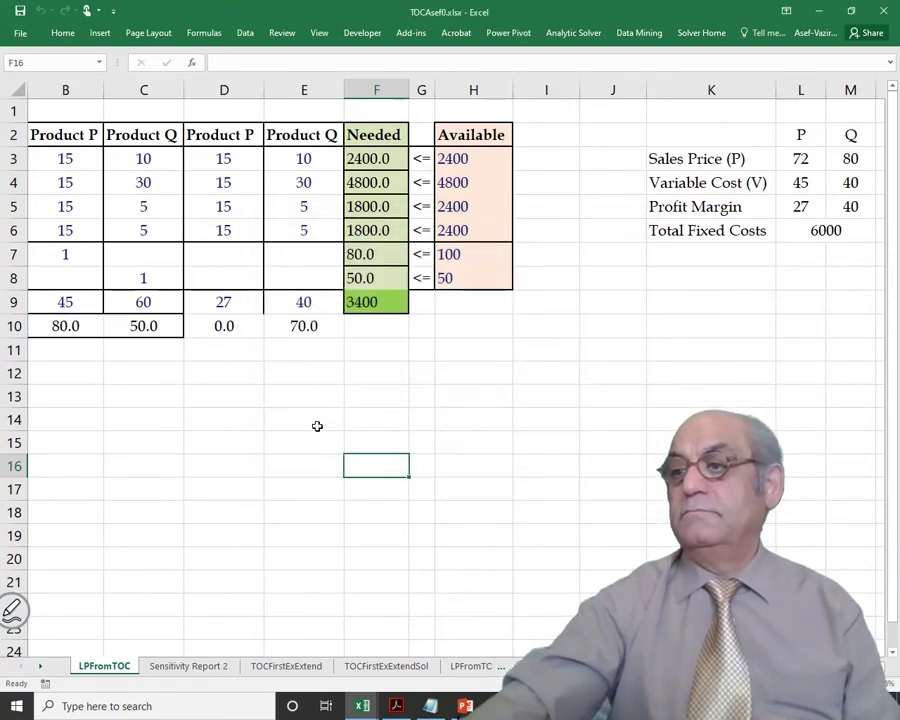
Format the production quantities in B10:E10 with borders around every cell and no decimal places
{"action": "left_click_drag", "start_coordinate": [40, 327], "coordinate": [291, 327]}
{"action": "left_click", "coordinate": [141, 326]}
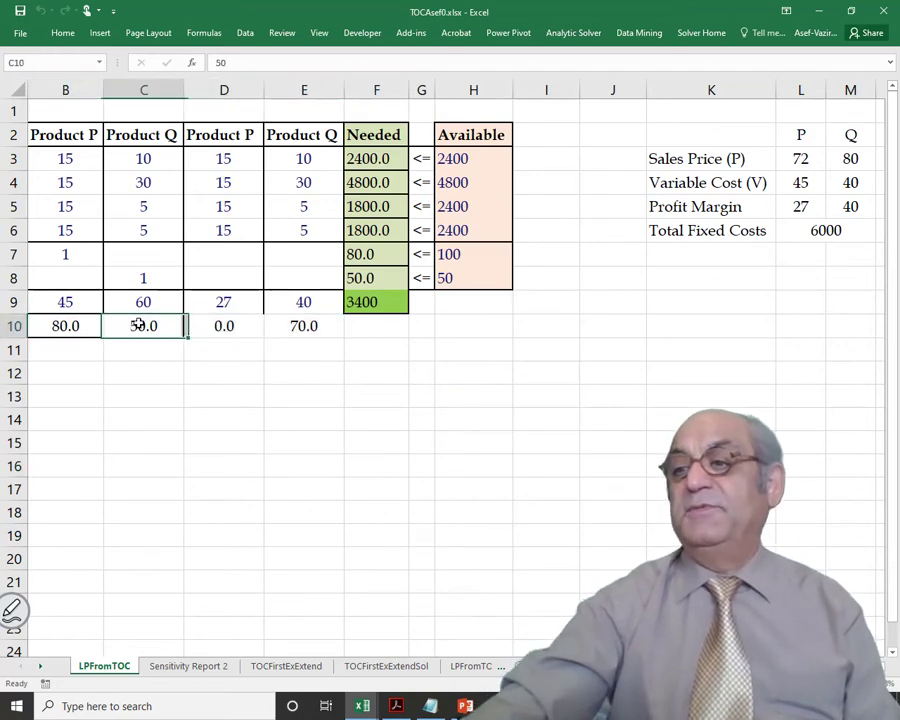
{"action": "left_click", "coordinate": [220, 325]}
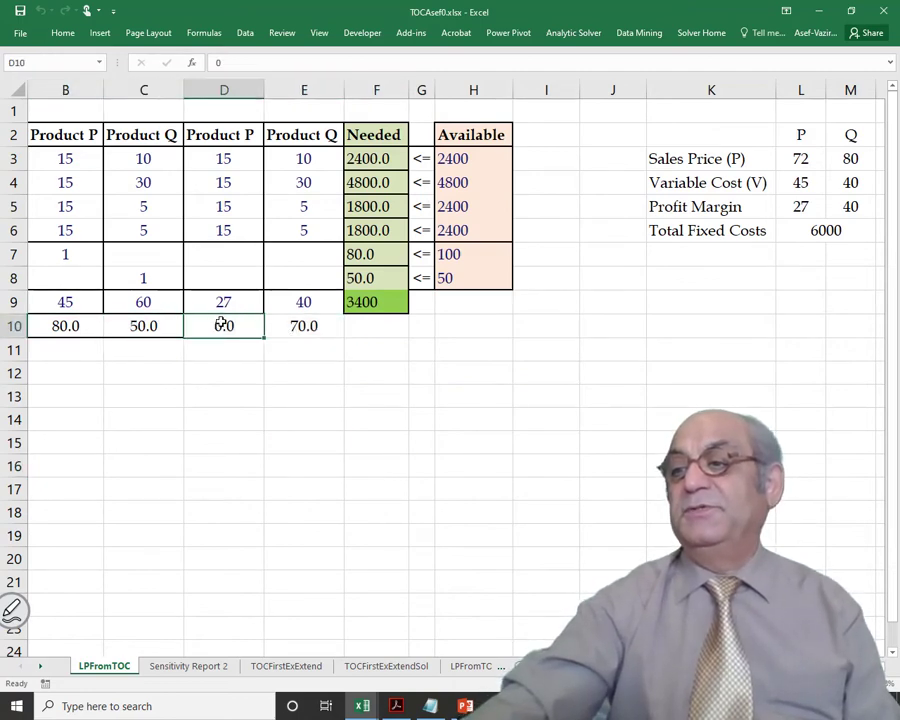
{"action": "left_click", "coordinate": [62, 33]}
{"action": "key", "text": "ctrl+z"}
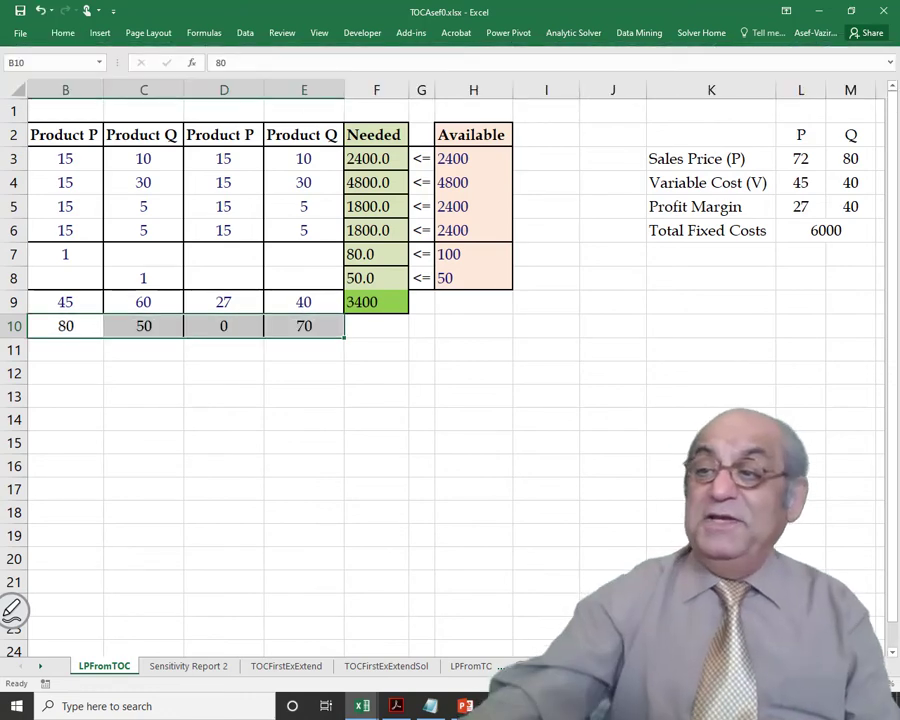
{"action": "left_click", "coordinate": [131, 419]}
Examine the optimal production quantities in row 10 and the Product P demand usage in F7
{"action": "left_click", "coordinate": [94, 325]}
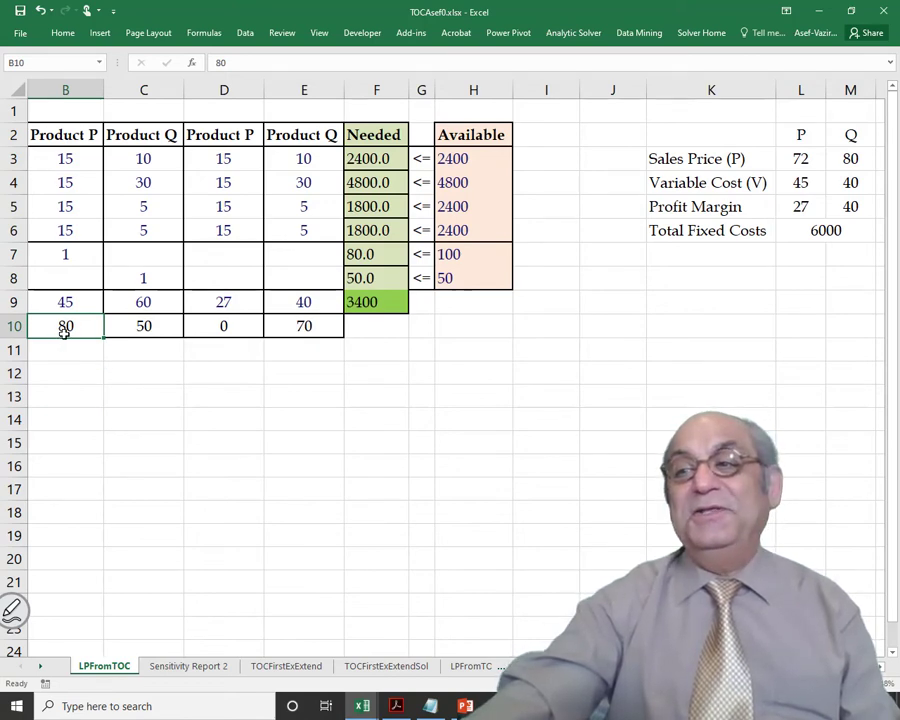
{"action": "left_click", "coordinate": [378, 254]}
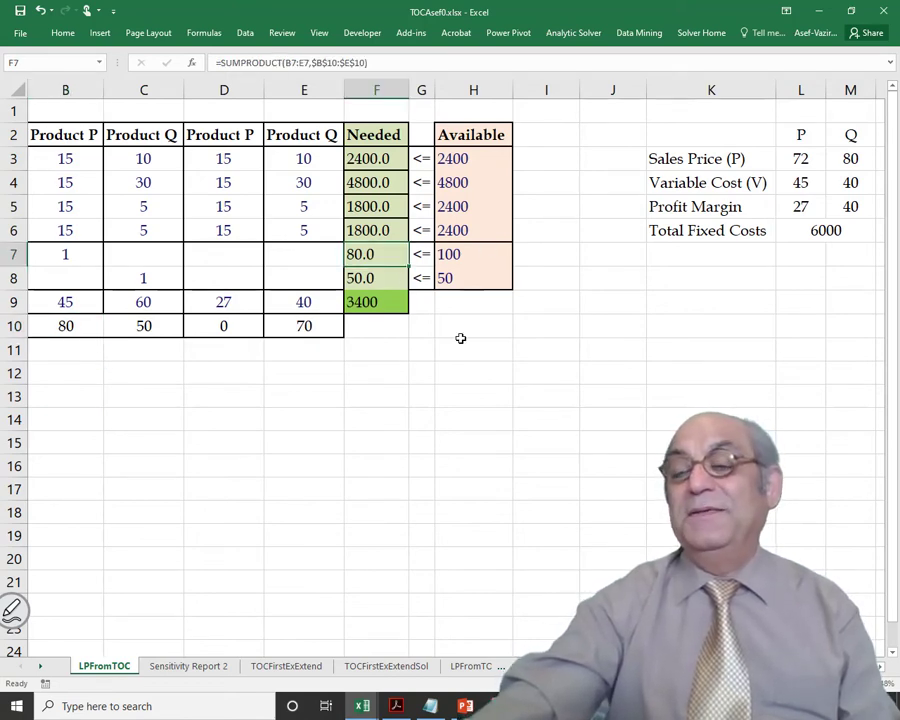
{"action": "left_click", "coordinate": [376, 396]}
{"action": "left_click", "coordinate": [57, 330]}
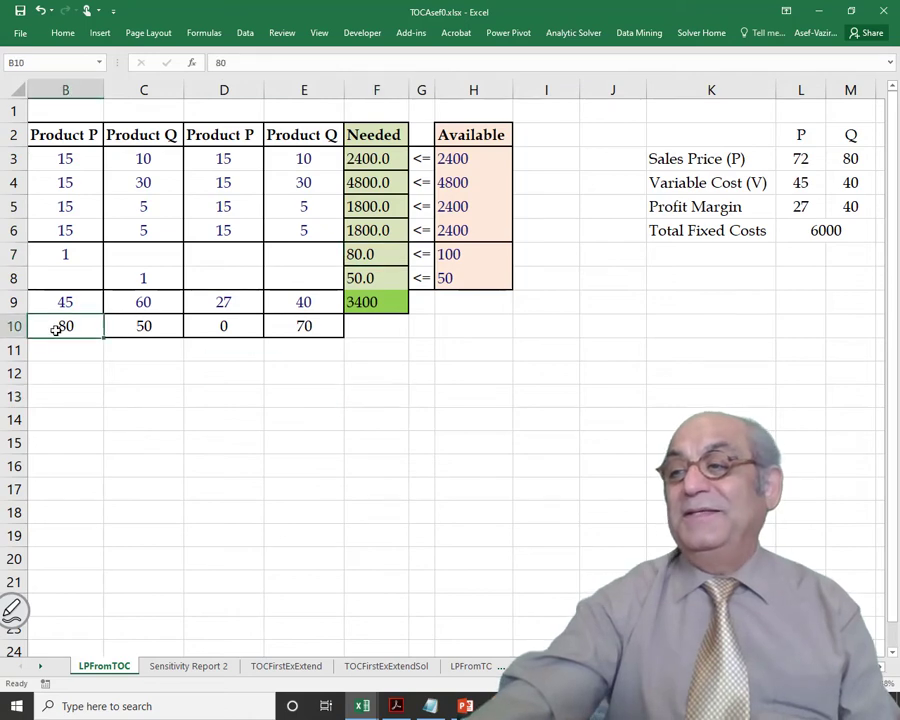
{"action": "left_click", "coordinate": [305, 325]}
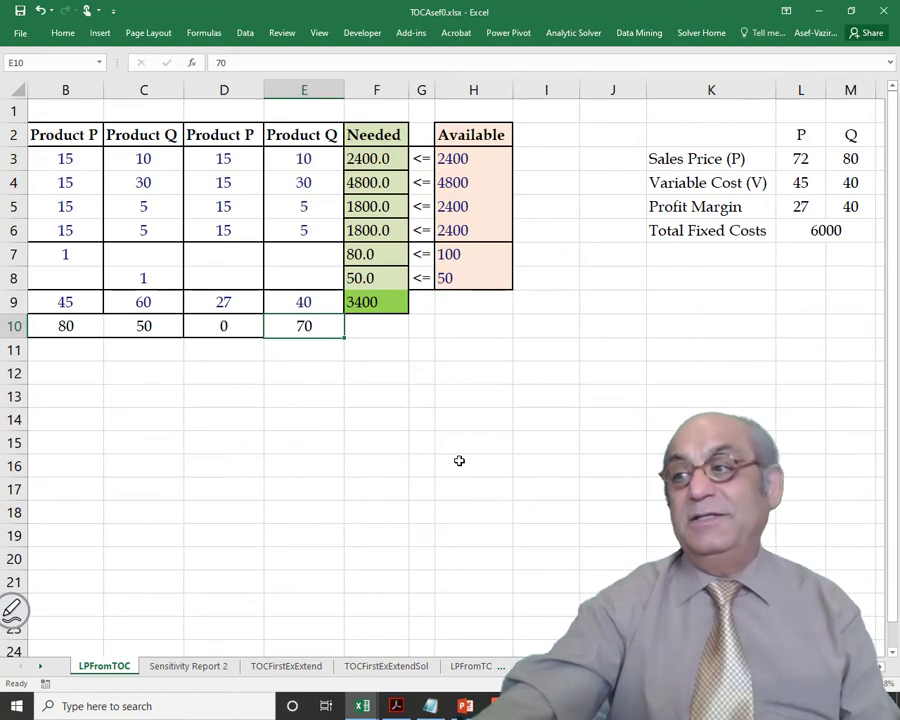
{"action": "key", "text": "Down"}
{"action": "key", "text": "Down"}
{"action": "key", "text": "Down"}
{"action": "key", "text": "Down"}
{"action": "key", "text": "Down"}
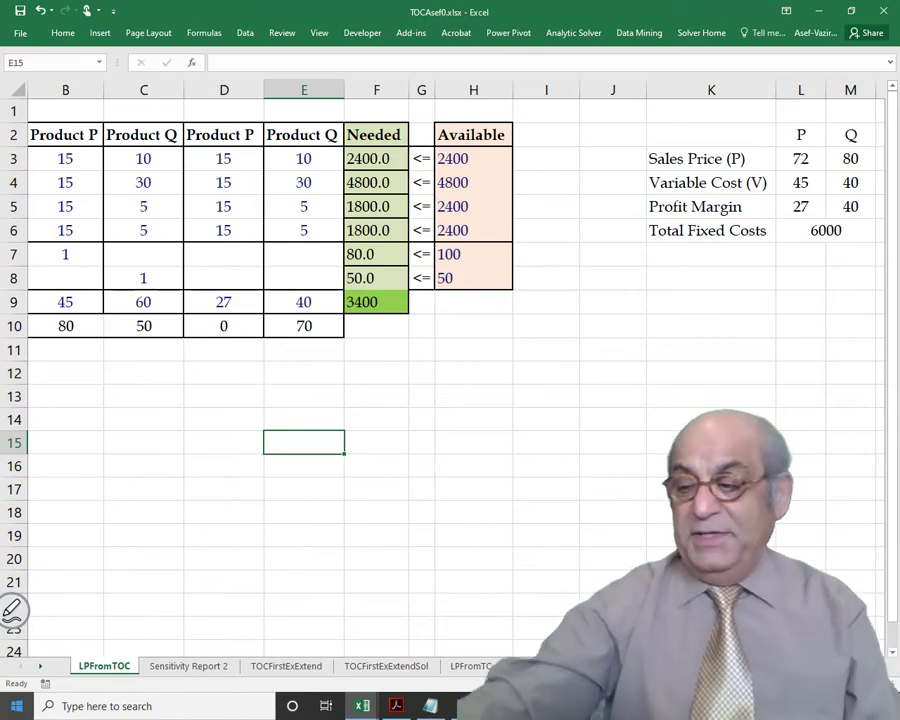
Circle the row 4 resource constraint with the annotation pen and handwrite "2400 = 2400" below the table
{"action": "left_click", "coordinate": [12, 608]}
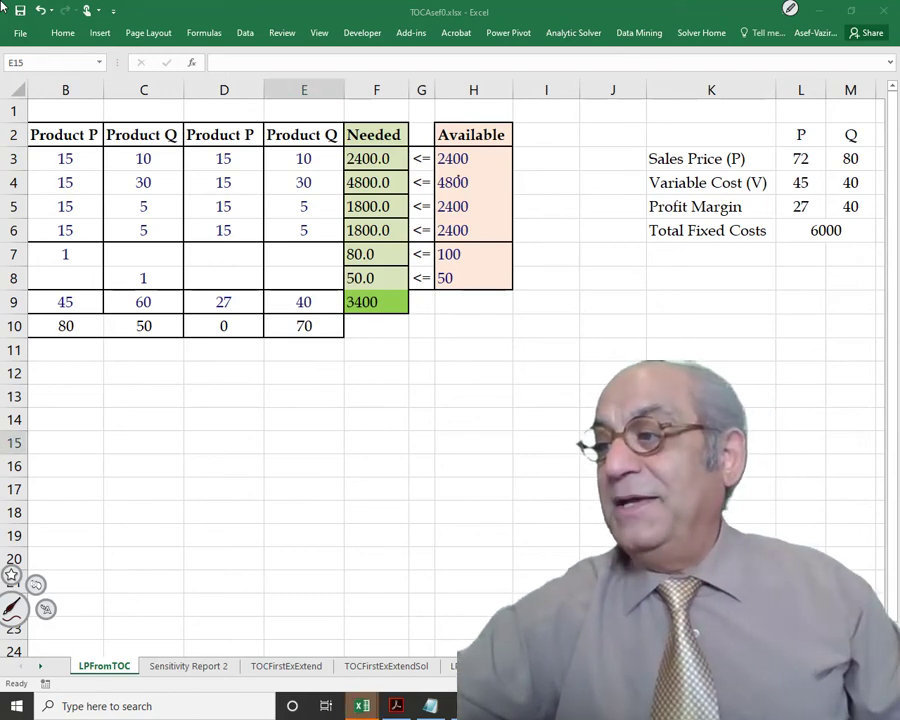
{"action": "mouse_move", "coordinate": [458, 182]}
{"action": "left_mouse_down"}
{"action": "mouse_move", "coordinate": [505, 195]}
{"action": "mouse_move", "coordinate": [45, 200]}
{"action": "mouse_move", "coordinate": [38, 165]}
{"action": "mouse_move", "coordinate": [440, 158]}
{"action": "left_mouse_up"}
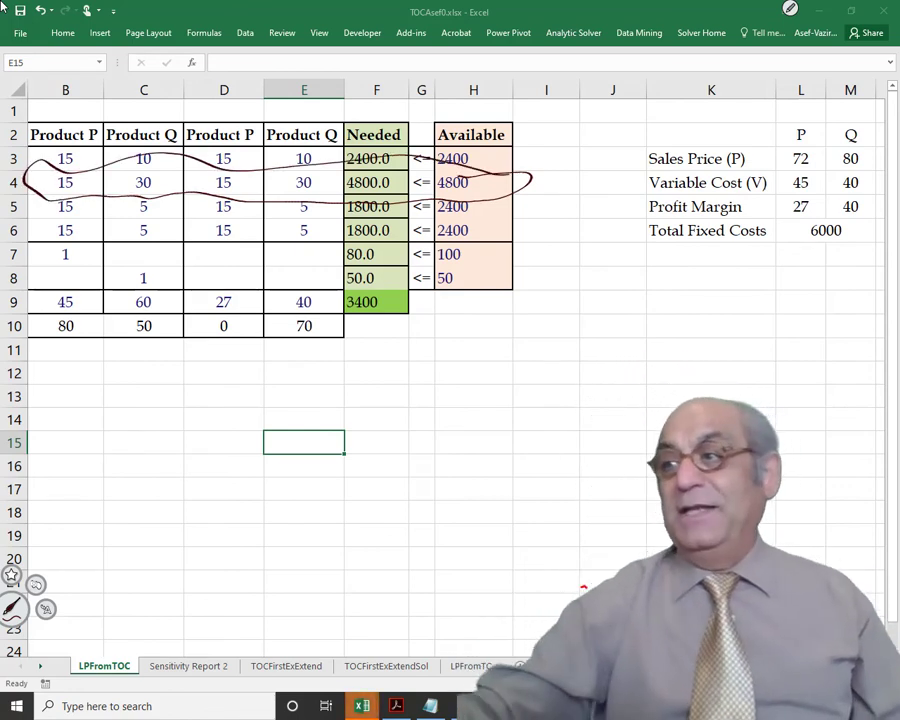
{"action": "mouse_move", "coordinate": [437, 392]}
{"action": "left_mouse_down"}
{"action": "mouse_move", "coordinate": [484, 415]}
{"action": "mouse_move", "coordinate": [503, 398]}
{"action": "mouse_move", "coordinate": [592, 396]}
{"action": "left_mouse_up"}
{"action": "left_click", "coordinate": [610, 365]}
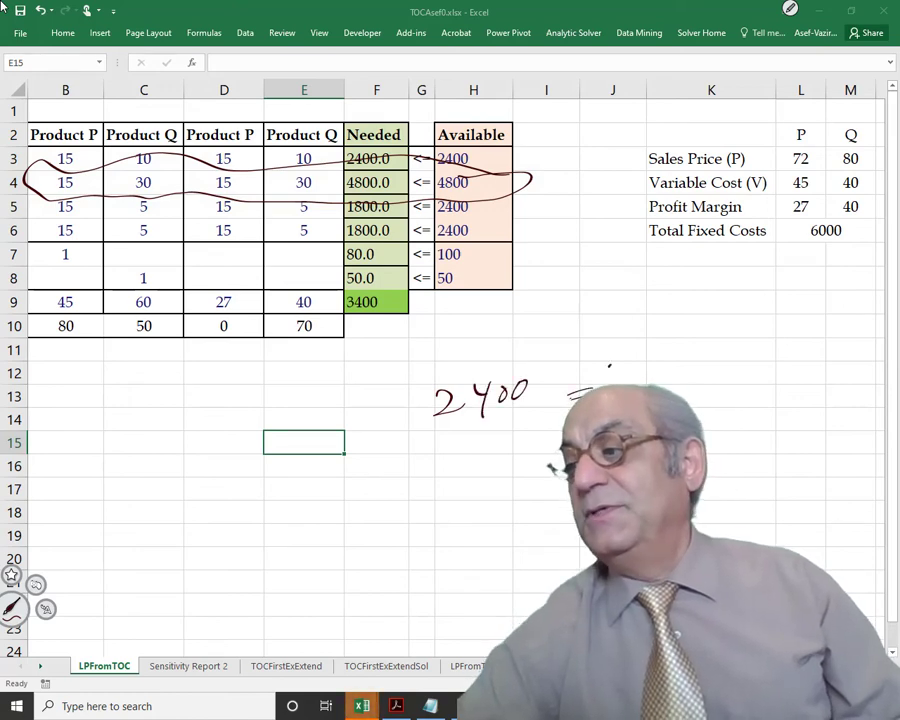
{"action": "left_click_drag", "start_coordinate": [648, 362], "coordinate": [657, 377]}
{"action": "left_click_drag", "start_coordinate": [657, 360], "coordinate": [660, 386]}
{"action": "left_click_drag", "start_coordinate": [700, 355], "coordinate": [702, 357]}
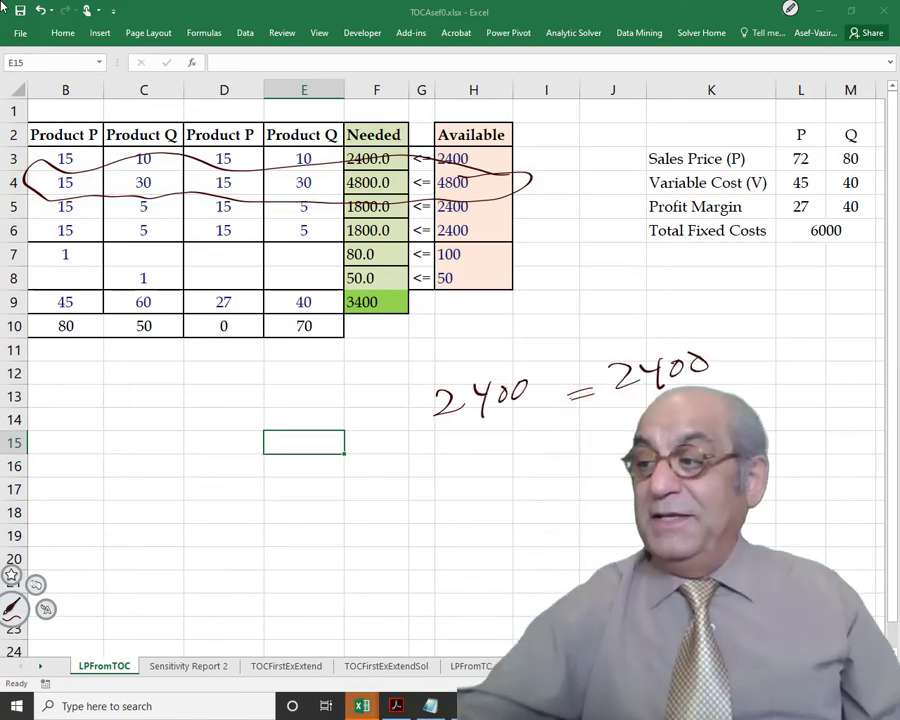
Handwrite "4800 = 4800" beneath the 2400 annotation
{"action": "left_click", "coordinate": [461, 470]}
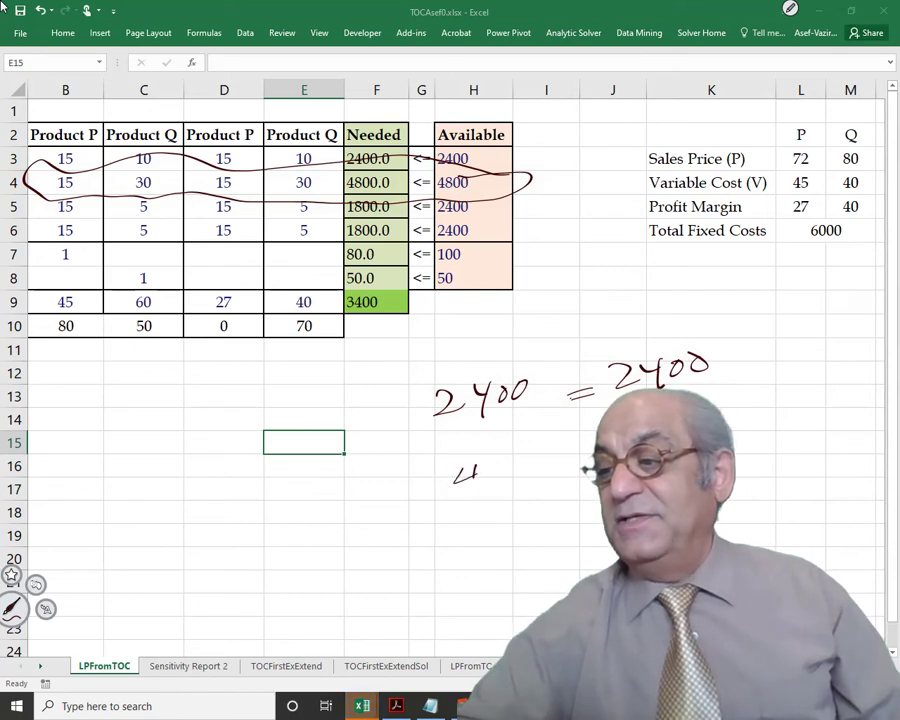
{"action": "mouse_move", "coordinate": [469, 465]}
{"action": "left_mouse_down"}
{"action": "mouse_move", "coordinate": [467, 490]}
{"action": "mouse_move", "coordinate": [521, 466]}
{"action": "left_mouse_up"}
{"action": "left_click", "coordinate": [524, 463]}
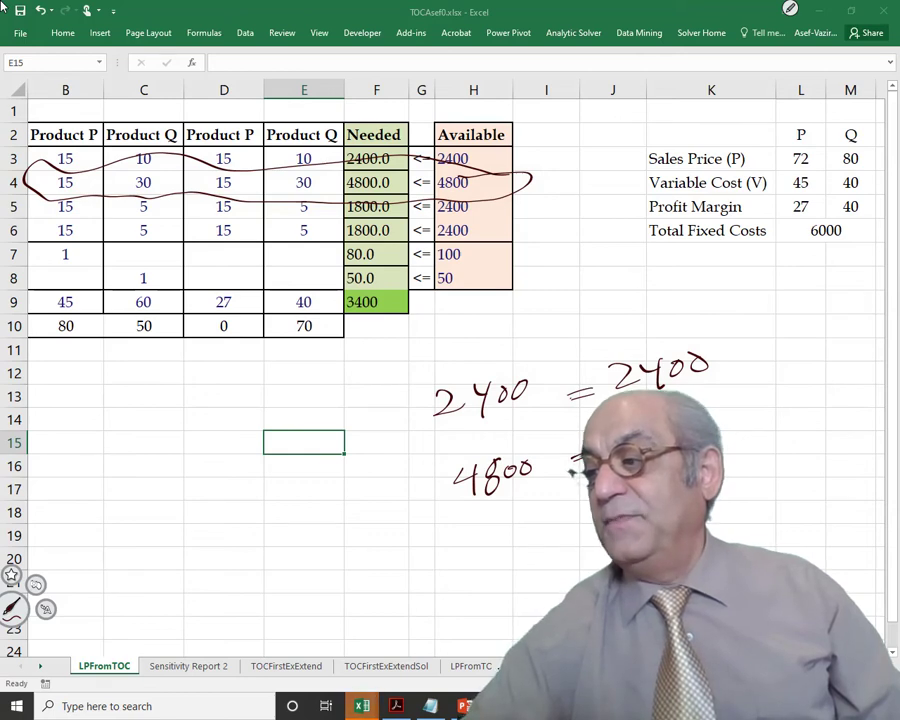
{"action": "left_click_drag", "start_coordinate": [605, 428], "coordinate": [672, 424]}
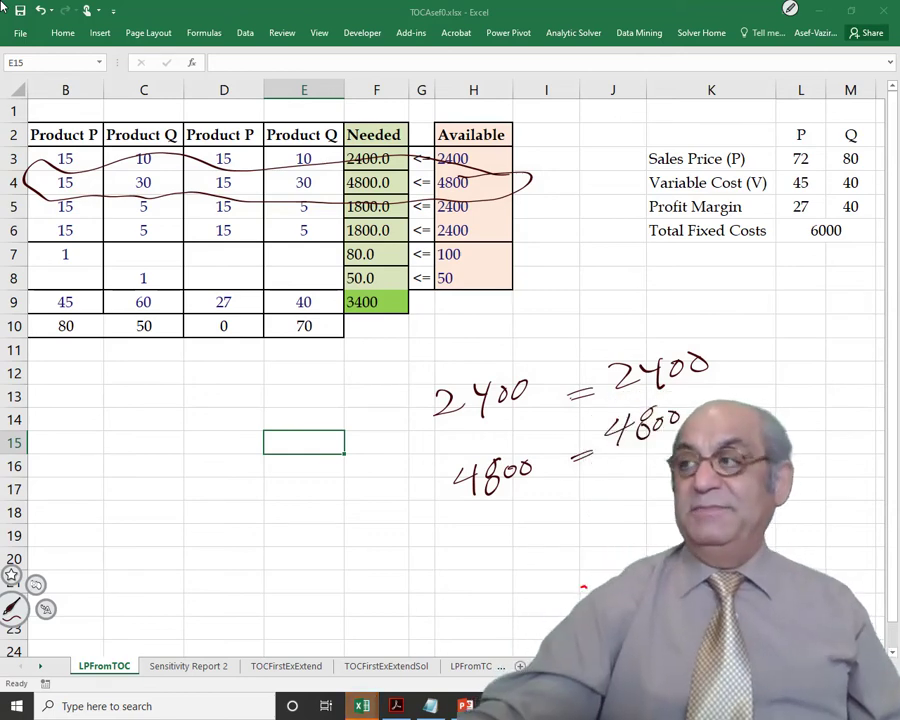
Erase all pen annotations and circle the row 3 resource constraint from Product P to its available capacity
{"action": "key", "text": "e"}
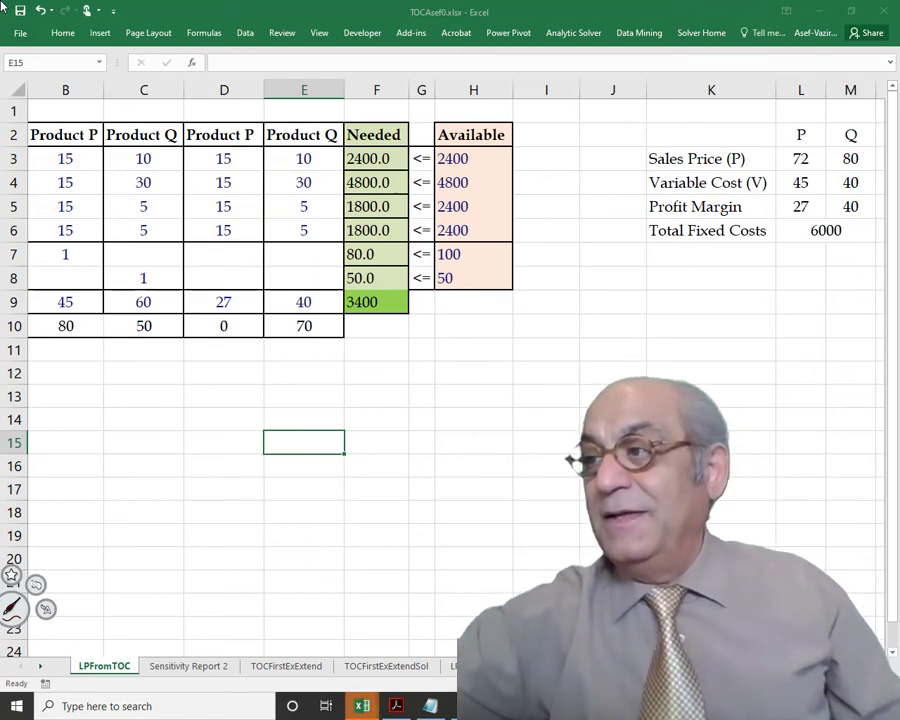
{"action": "mouse_move", "coordinate": [466, 166]}
{"action": "left_mouse_down"}
{"action": "mouse_move", "coordinate": [493, 157]}
{"action": "mouse_move", "coordinate": [400, 168]}
{"action": "mouse_move", "coordinate": [110, 172]}
{"action": "mouse_move", "coordinate": [42, 155]}
{"action": "mouse_move", "coordinate": [480, 148]}
{"action": "mouse_move", "coordinate": [508, 156]}
{"action": "left_mouse_up"}
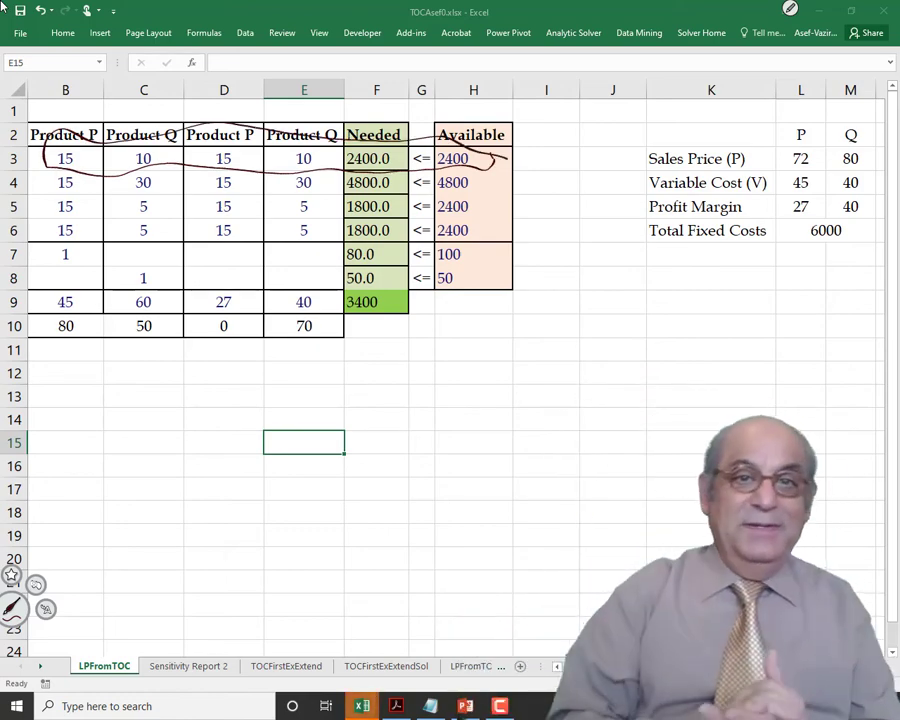